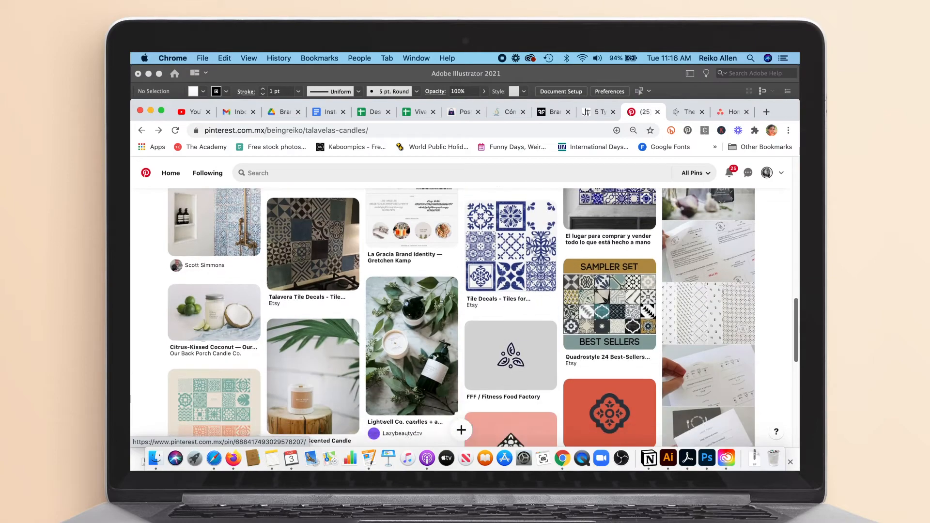
Step: Examine the Talavera tile and candle branding pins on the Pinterest board for pattern references
scroll(798, 338, "up", 4)
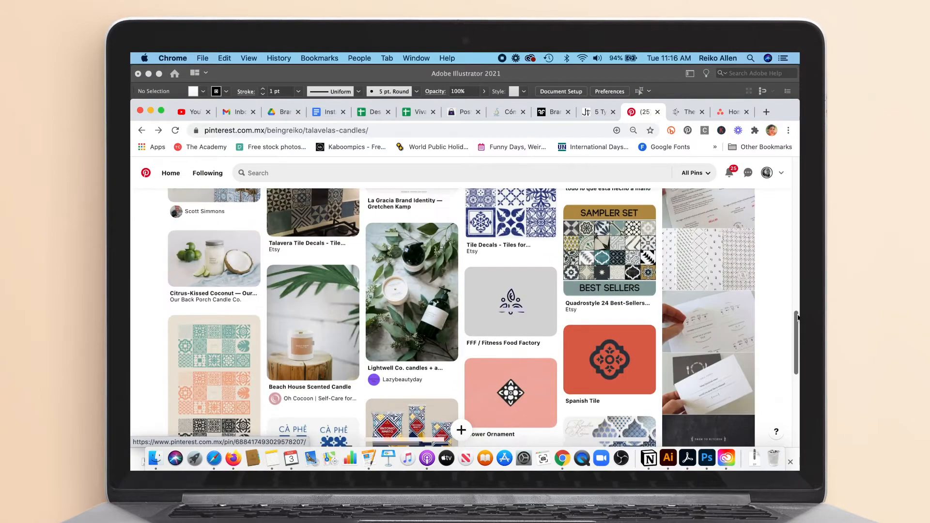
scroll(797, 338, "down", 3)
left_click_drag(710, 282, 789, 357)
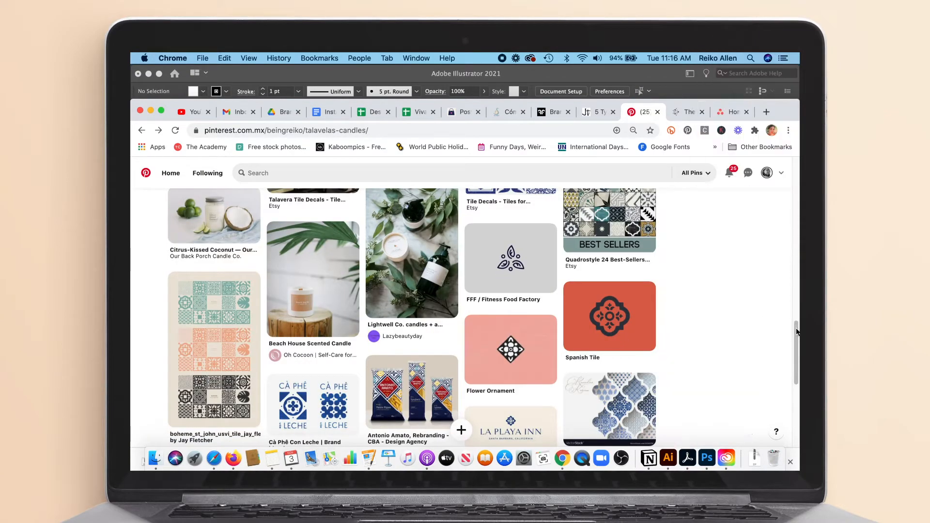
scroll(796, 339, "up", 6)
scroll(795, 339, "down", 5)
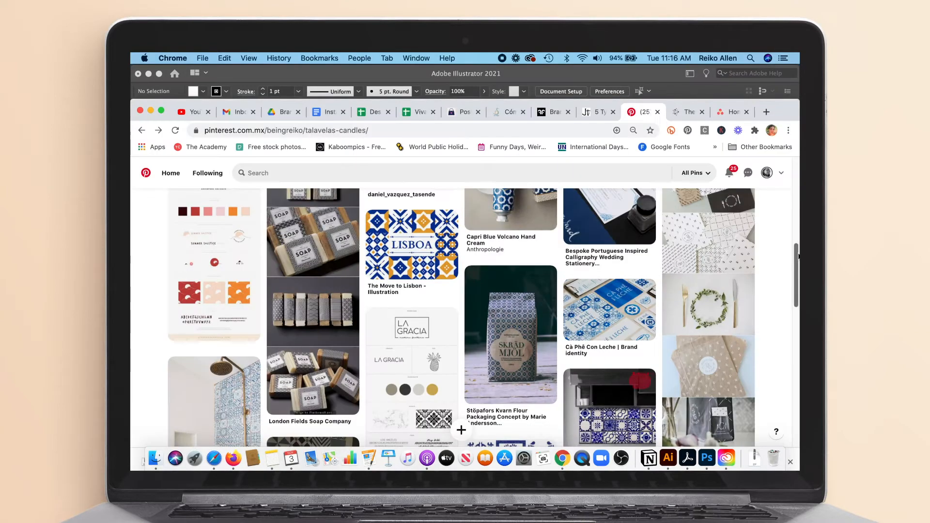
scroll(798, 261, "down", 8)
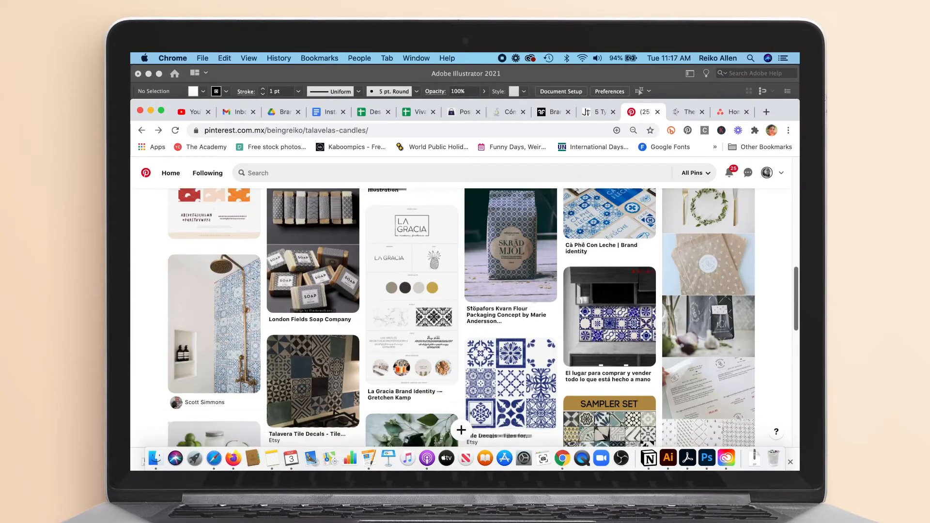
scroll(797, 276, "up", 5)
left_click_drag(798, 278, 797, 172)
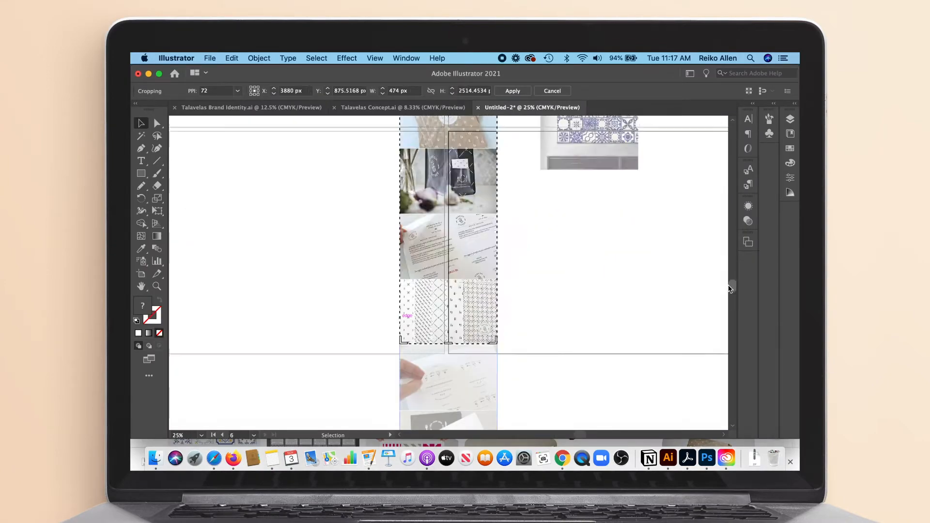
Step: Crop the tall collage image down to only the photo of geometric pattern sheets
left_click_drag(733, 287, 721, 254)
left_click_drag(496, 160, 509, 372)
left_click_drag(732, 252, 742, 280)
left_click_drag(497, 157, 377, 155)
left_click(512, 91)
Step: Move the pattern, shower, kitchen and two tile reference images onto the first artboard
key("super+minus")
key("super+minus")
key("super+minus")
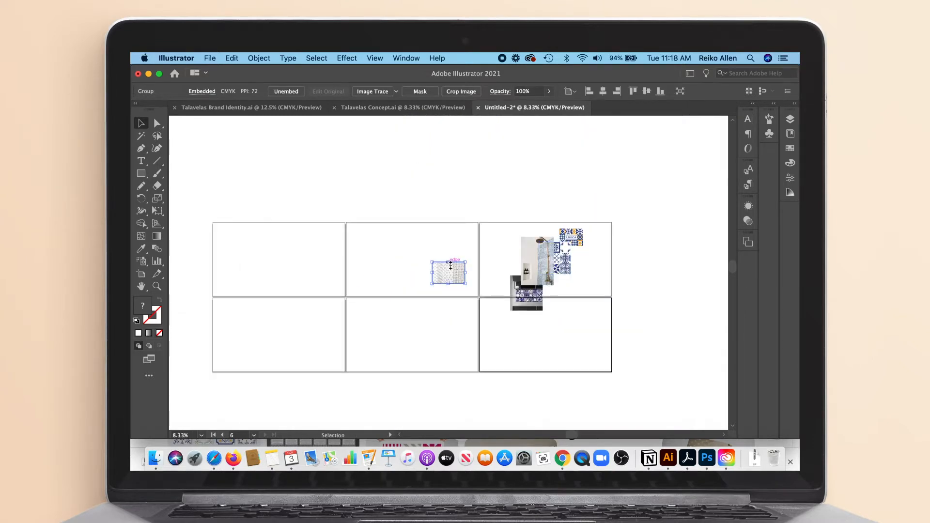
left_click_drag(448, 272, 234, 237)
left_click_drag(538, 262, 321, 252)
left_click_drag(555, 259, 271, 242)
left_click_drag(535, 296, 245, 274)
left_click_drag(574, 242, 273, 279)
Step: Arrange the reference images in columns, with the patterns above the kitchen photo, the blue tiles above Lisboa, and the shower photo beside them
key("super+plus")
key("super+plus")
key("super+plus")
left_click_drag(448, 274, 438, 257)
left_click_drag(474, 282, 498, 302)
left_click(583, 276)
left_click_drag(552, 283, 510, 340)
left_click_drag(605, 287, 600, 278)
left_click(432, 324)
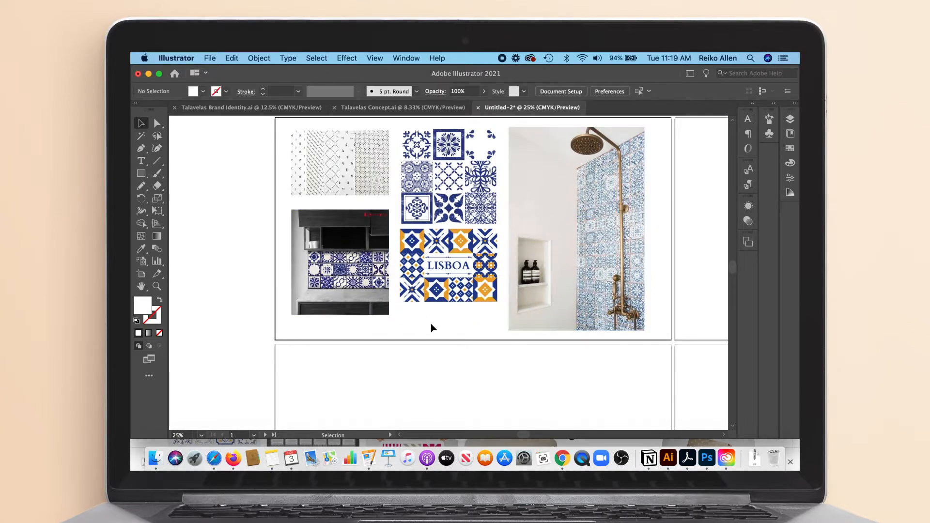
Step: Draw a rectangle around the fourth tile of the kitchen photo's lowest row, with a red outline and no fill
left_click(315, 285)
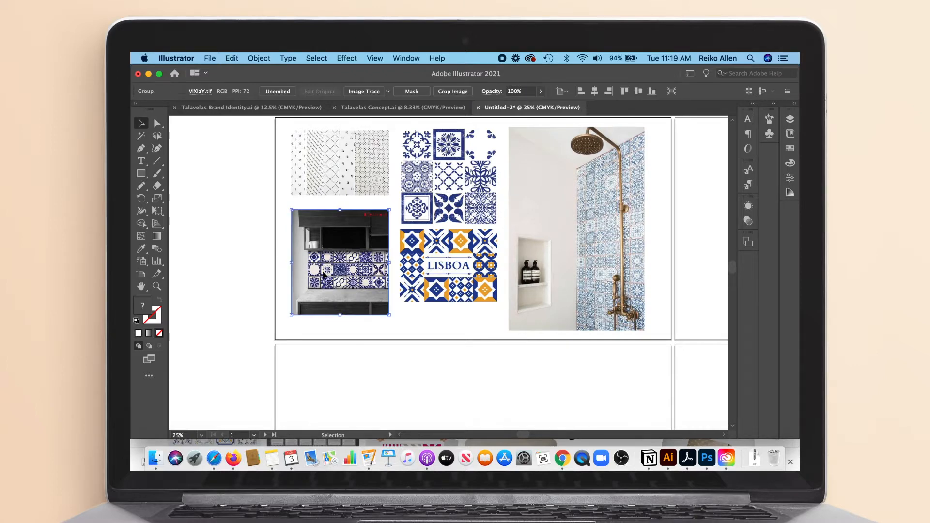
key("super+1")
left_click_drag(475, 330, 525, 379)
left_click(203, 91)
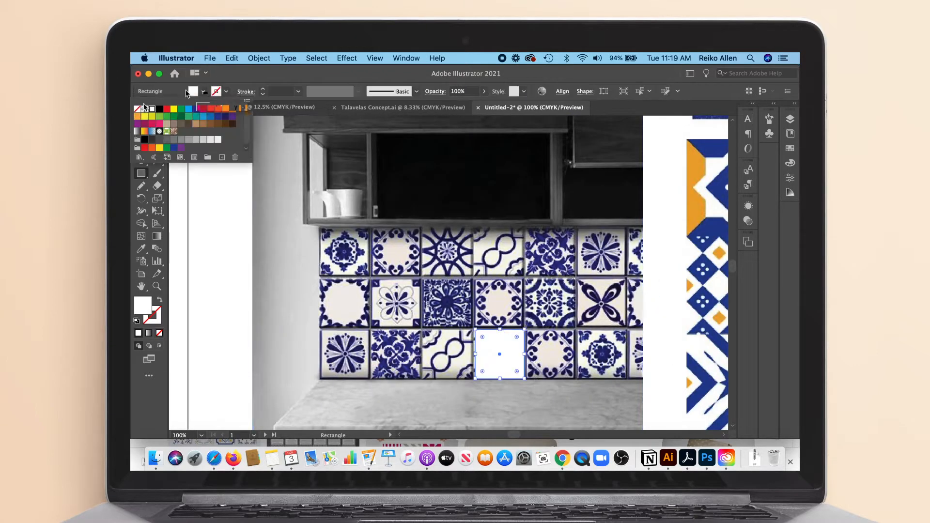
left_click(169, 110)
key("shift+x")
Step: Add a red number 1 in Arial Black inside the outlined kitchen tile
left_click(141, 161)
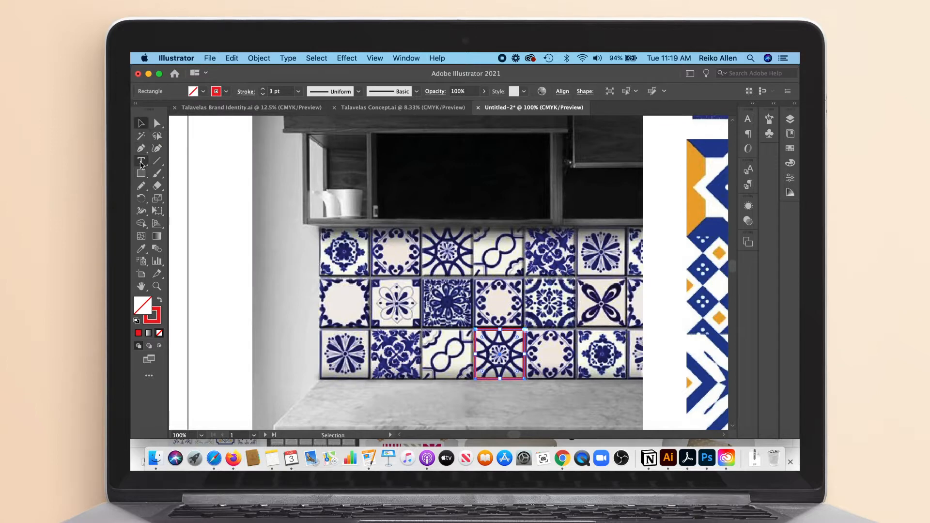
left_click(510, 366)
left_click(203, 91)
left_click(168, 110)
left_click(470, 91)
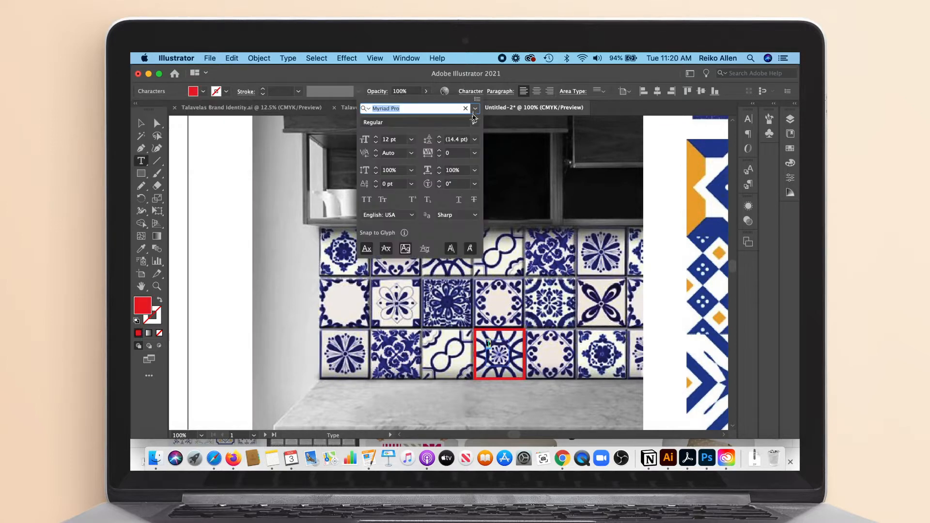
left_click(475, 108)
left_click_drag(615, 164, 617, 180)
left_click(496, 280)
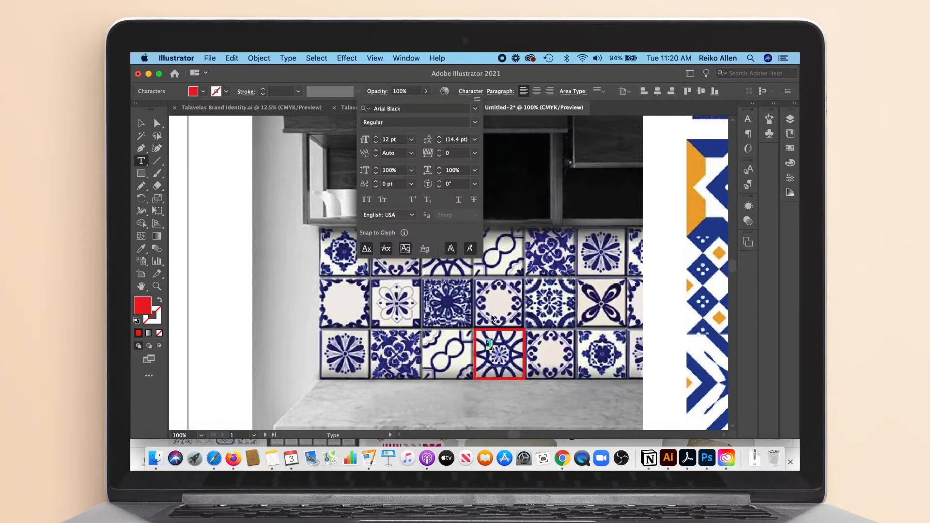
Step: Centre-align the number 1 and enlarge its font size to fill the outlined tile
left_click(537, 91)
left_click(471, 91)
left_click(411, 140)
left_click(426, 292)
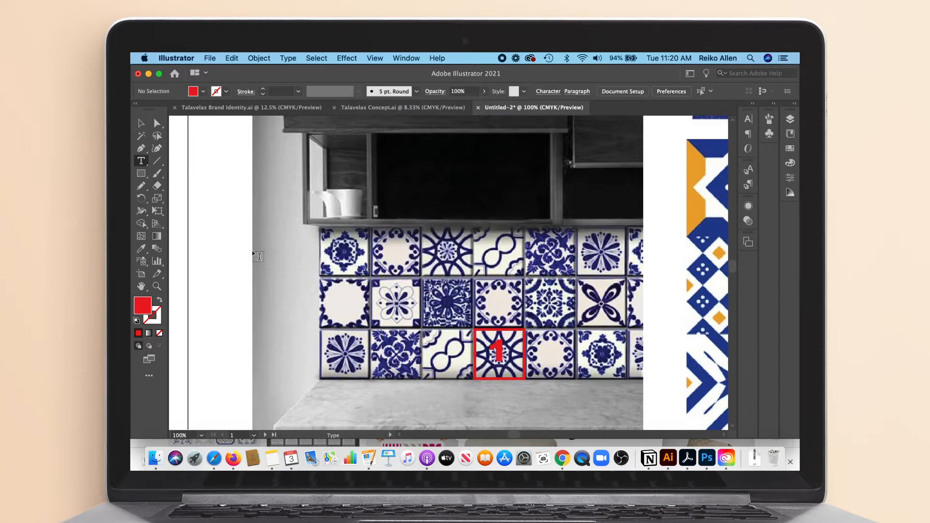
key("Escape")
Step: Duplicate the red outline with its number 1 onto the matching third tile of the kitchen's first row
left_click(525, 362, "shift")
left_click_drag(525, 363, 475, 261)
left_click(524, 361)
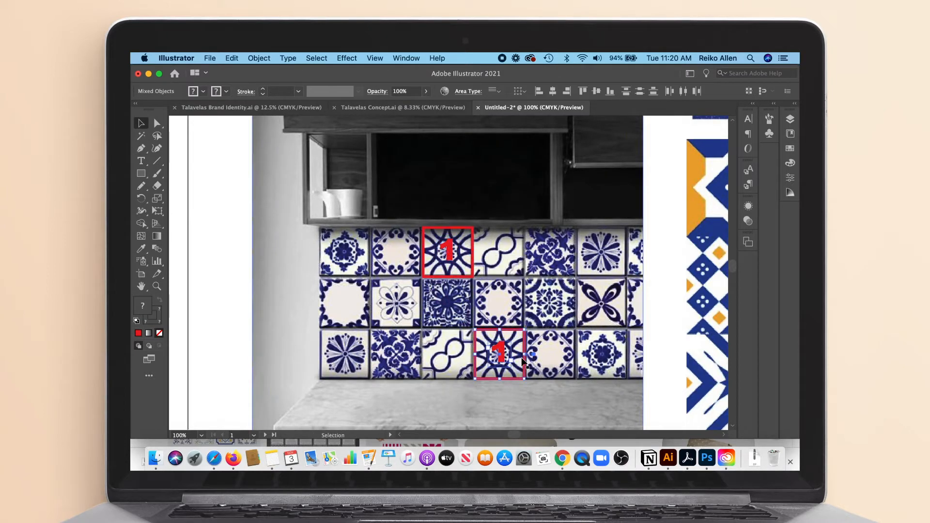
Step: Copy the outline and number onto the wavy-line tiles of the kitchen photo and number them 2
left_click_drag(527, 366, 371, 351)
double_click(444, 350)
left_click(141, 123)
left_click(471, 357)
left_click(449, 358, "shift")
Step: Number the dense floral tile beside the lowest row's 2 as 3
left_click(397, 355)
double_click(396, 356)
type("3")
key("Escape")
Step: Copy the outlined label onto the radial flower tile at the start of the lowest row and number it 4
left_click(386, 377, "shift")
double_click(350, 353)
type("4")
left_click_drag(369, 349, 628, 296)
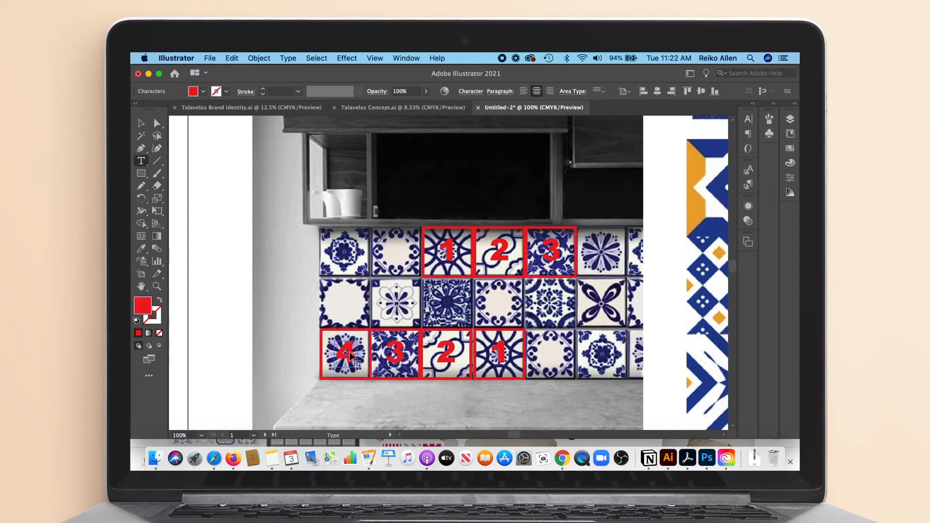
Step: Number the kitchen tile next to the lowest row's 1 as 5
left_click(141, 124)
key("t")
double_click(551, 354)
type("5")
Step: Copy the outlined label onto the kitchen's medallion tiles and number them 6
left_click(576, 351, "shift")
key("t")
double_click(352, 256)
left_click(321, 243, "shift")
Step: Label the four-petal tile in the kitchen's middle row 7 and the tile beside it 8
left_click_drag(628, 296, 575, 297)
key("t")
double_click(602, 303)
type("7")
double_click(549, 303)
type("8")
key("Escape")
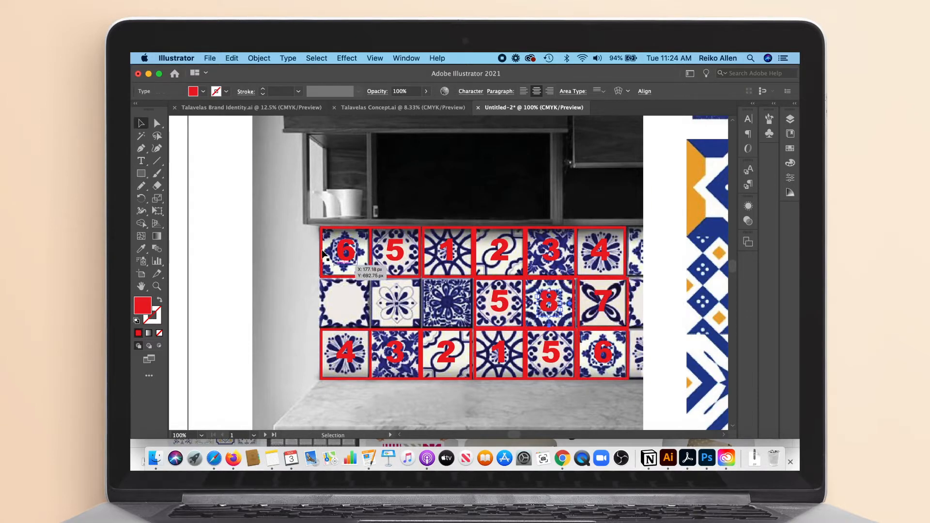
Step: Copy the outlined label onto the three remaining middle-row kitchen tiles and number the first one 9
left_click(369, 358)
left_click(345, 355)
left_click(357, 332, "shift")
left_click_drag(357, 334, 419, 305)
left_click_drag(419, 305, 472, 324)
double_click(346, 303)
type("9")
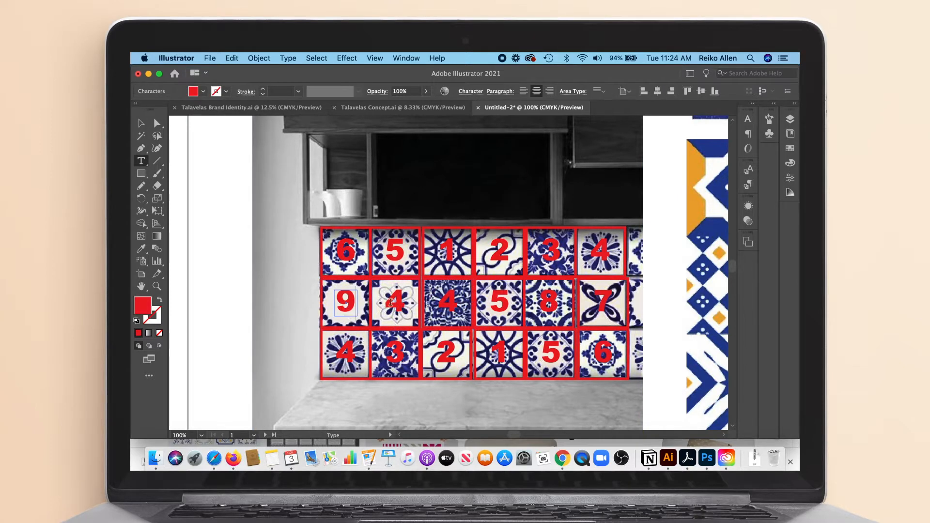
Step: Number the remaining two middle-row kitchen tiles 10 and 11
double_click(395, 303)
type("1")
key("Escape")
double_click(448, 303)
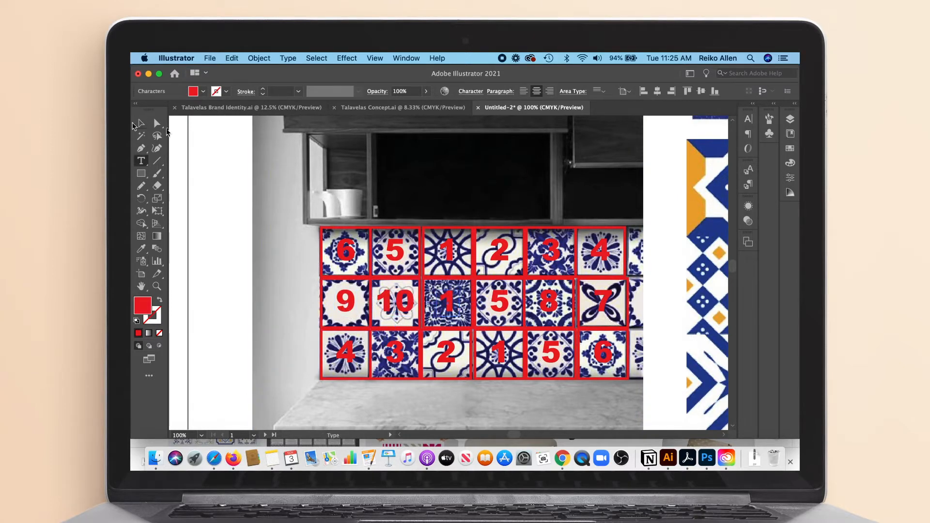
type("1")
left_click_drag(462, 305, 460, 301)
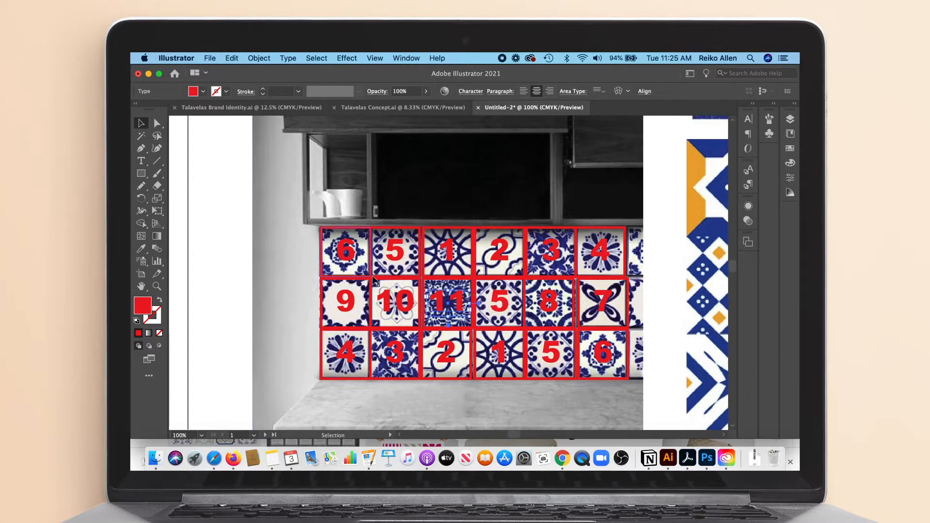
left_click(220, 307)
Step: Add a black number 1 over a tile near the upper outer edge of the shower photo
key("super+minus")
key("super+minus")
key("super+minus")
scroll(241, 377, "right", 5)
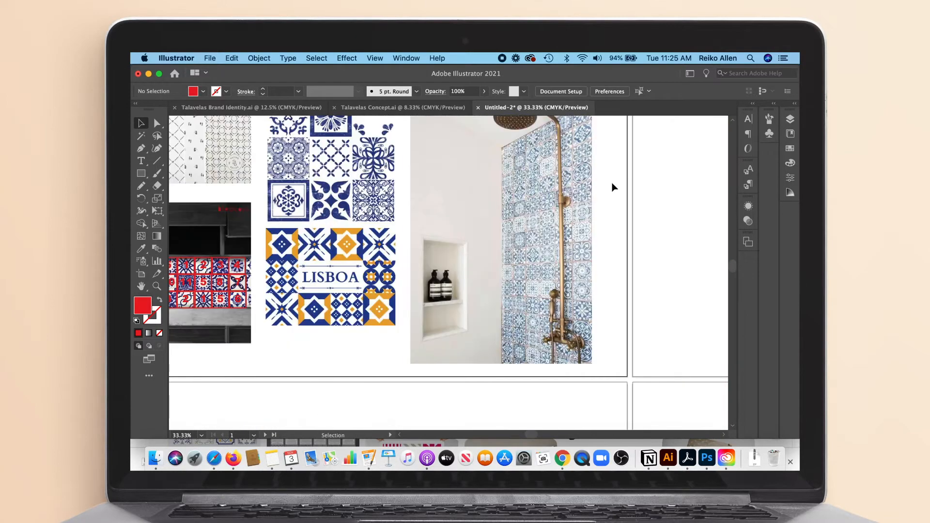
left_click(573, 179)
key("super+equal")
scroll(573, 180, "up", 3)
key("t")
mouse_move(560, 197)
left_mouse_down()
mouse_move(576, 217)
mouse_move(573, 203)
left_mouse_up()
type("1")
left_click(141, 124)
Step: Copy the number 1 onto its matching shower tiles and label the tile below the first one 2
left_click_drag(574, 203, 501, 241, "alt")
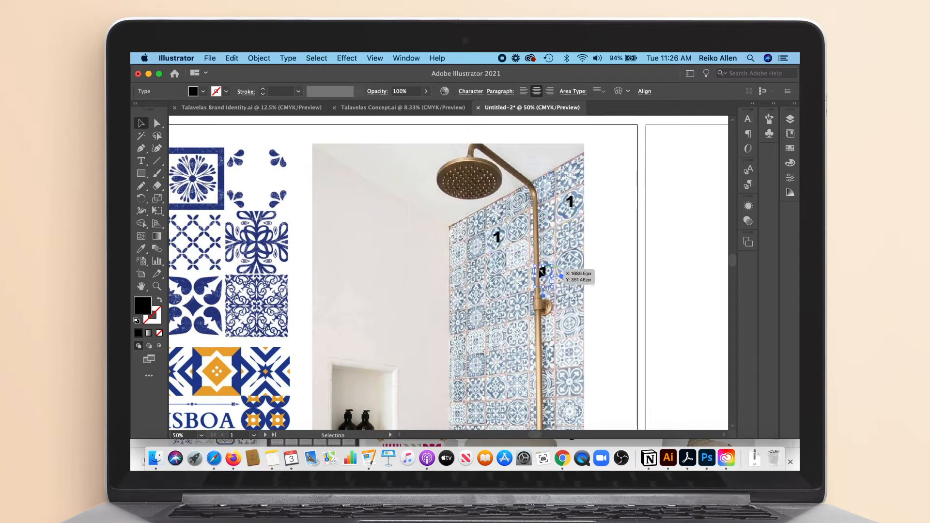
left_click_drag(477, 296, 494, 387, "alt")
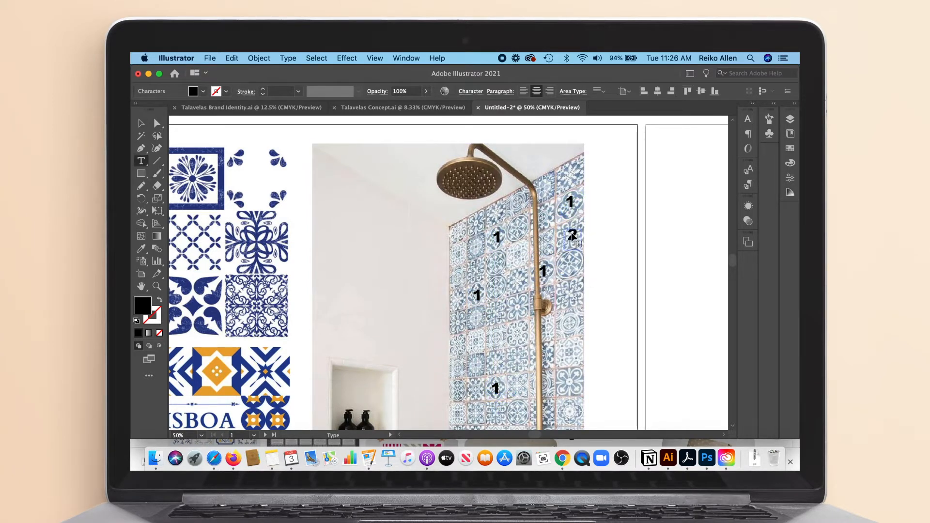
key("Escape")
Step: Duplicate a number label onto the next shower tile design, change it to 3 and copy it to the matching tiles
left_click_drag(571, 236, 520, 309, "alt")
double_click(521, 309)
key("BackSpace")
type("3")
key("Escape")
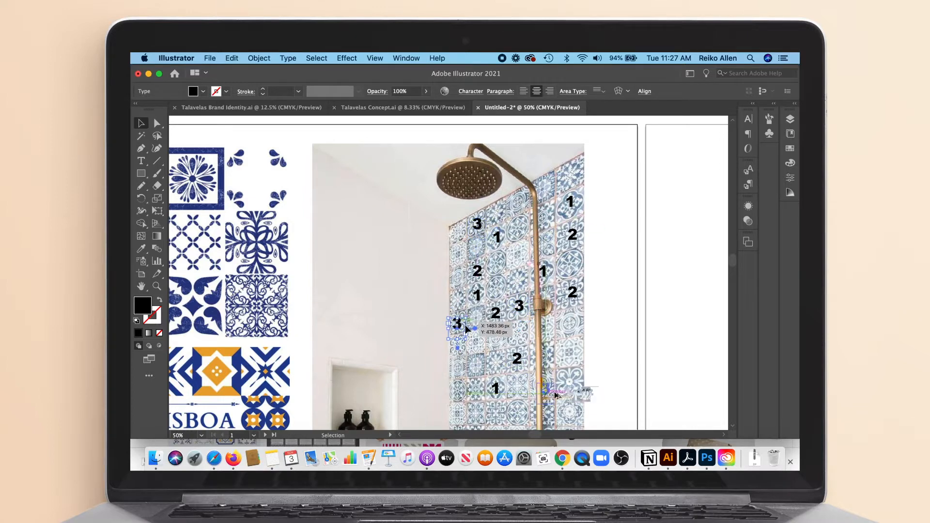
left_click_drag(466, 329, 571, 383, "alt")
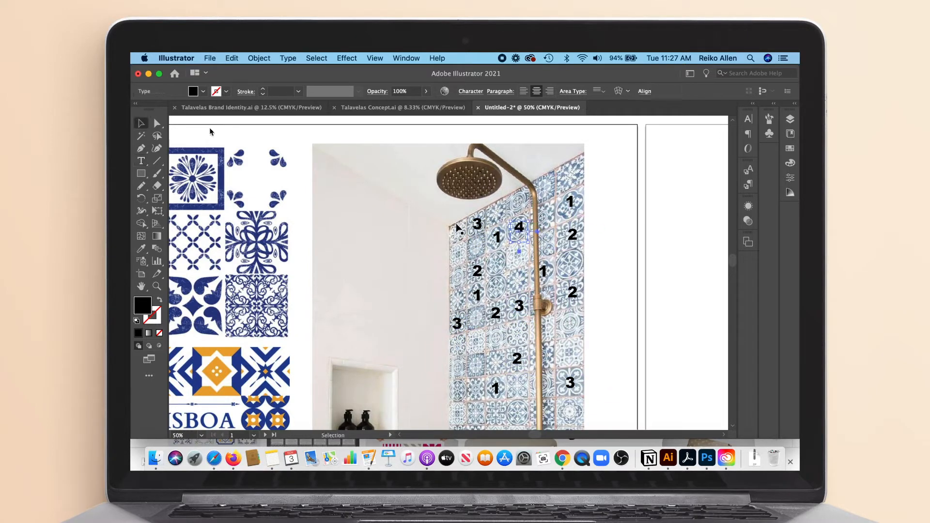
Step: Copy the number 4 onto its matching tiles across the shower wall
left_click_drag(502, 264, 500, 267, "alt")
left_click_drag(500, 267, 500, 293, "alt")
left_click_drag(571, 269, 518, 416, "alt")
left_click_drag(519, 416, 459, 393, "alt")
Step: Label the shower tile below the upper 4 as 5 and copy the number onto its matching tiles
key("t")
left_click(517, 255)
type("5")
left_click_drag(521, 259, 459, 256, "alt")
Step: Label the shower tile above the upper 4 as 6 and copy the number onto its matching tiles
key("t")
left_click(518, 201)
type("6")
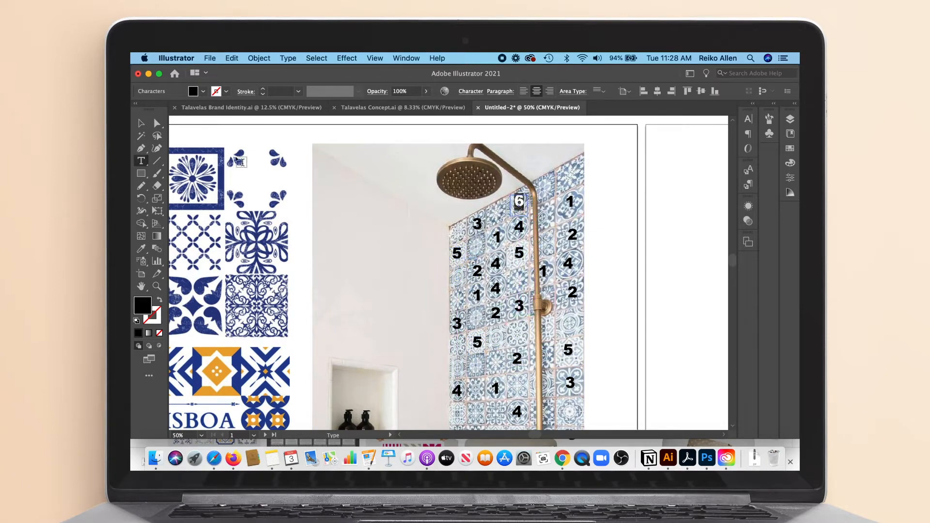
key("Escape")
left_click_drag(519, 201, 573, 321, "alt")
left_click_drag(572, 322, 457, 367, "alt")
left_click_drag(457, 367, 544, 328, "alt")
Step: Number the shower tile between the 3 and the 2 in the fourth column as 7
double_click(517, 333)
type("7")
key("Escape")
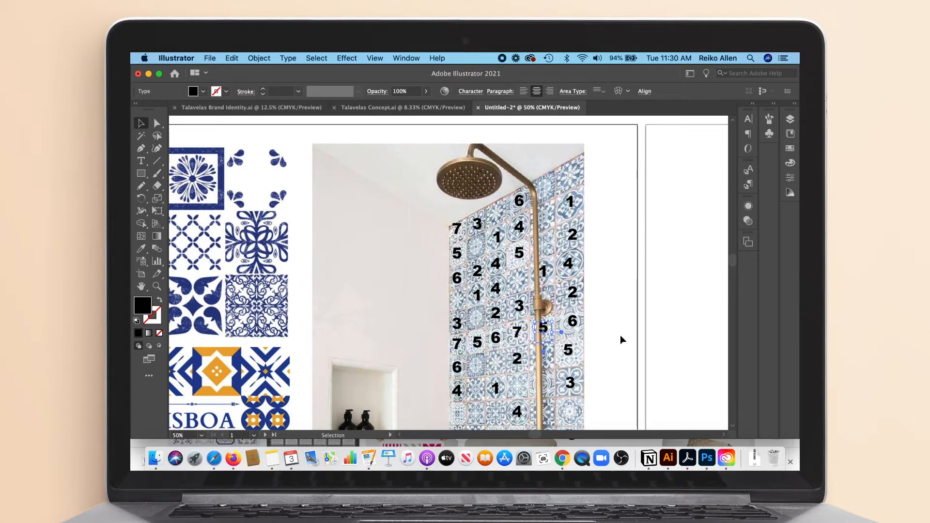
Step: Duplicate a number label on the shower wall and number the uppermost tile of the third column 8
left_click_drag(497, 238, 477, 317, "alt")
double_click(497, 216)
type("8")
key("Escape")
Step: Number the shower tile below the 5 in the second column as 9
double_click(478, 364)
type("9")
left_click(141, 123)
Step: Copy the 9 label onto the shower tile beside the upper 1, change it to 10 and adjust its position
left_click_drag(478, 316, 563, 224, "alt")
double_click(546, 221)
type("10")
key("Escape")
left_click_drag(553, 221, 546, 220)
Step: Label the next unnumbered shower tile design 11 and copy the 6 onto the tile beside the lower 3
left_click_drag(546, 302, 544, 246, "alt")
double_click(523, 386)
left_click(140, 124)
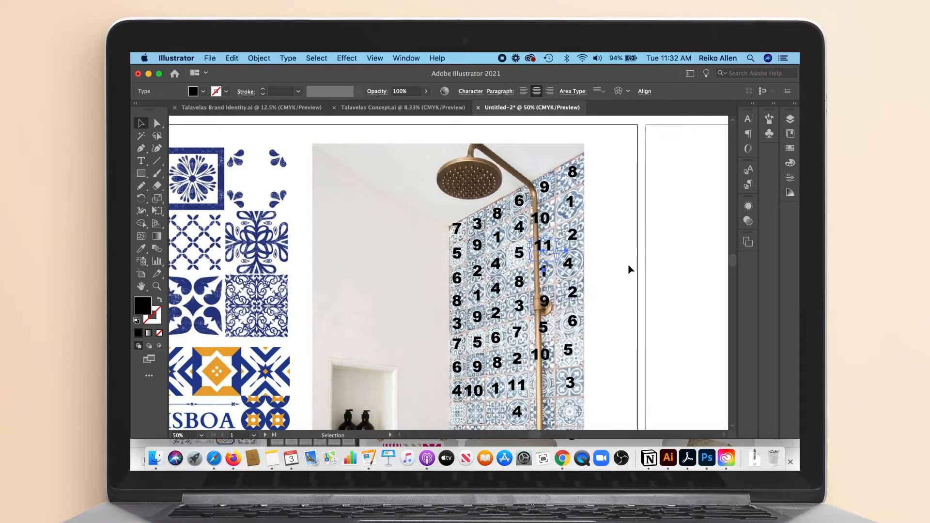
left_click_drag(572, 332, 545, 395, "alt")
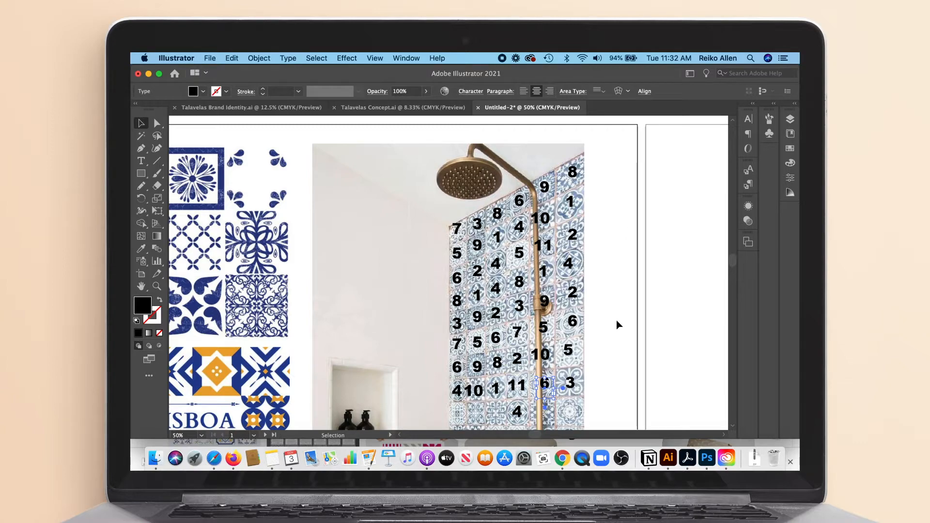
left_click_drag(483, 289, 497, 392, "alt")
Step: Copy the 11 label onto the shower tile below the lower 3 and change it to 12
scroll(620, 349, "down", 3)
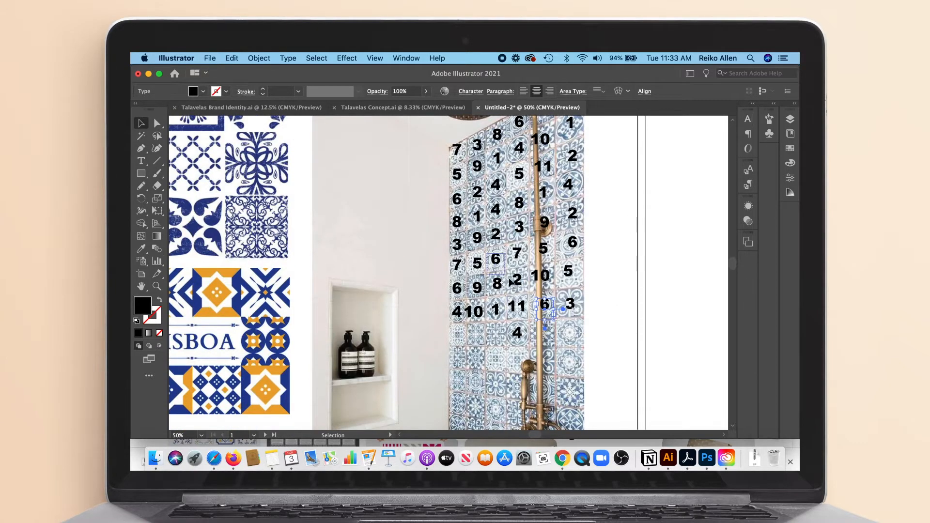
left_click_drag(521, 309, 572, 363, "alt")
double_click(576, 335)
key("BackSpace")
type("2")
key("Escape")
left_click(602, 371)
scroll(735, 270, "up", 1)
scroll(735, 271, "up", 3)
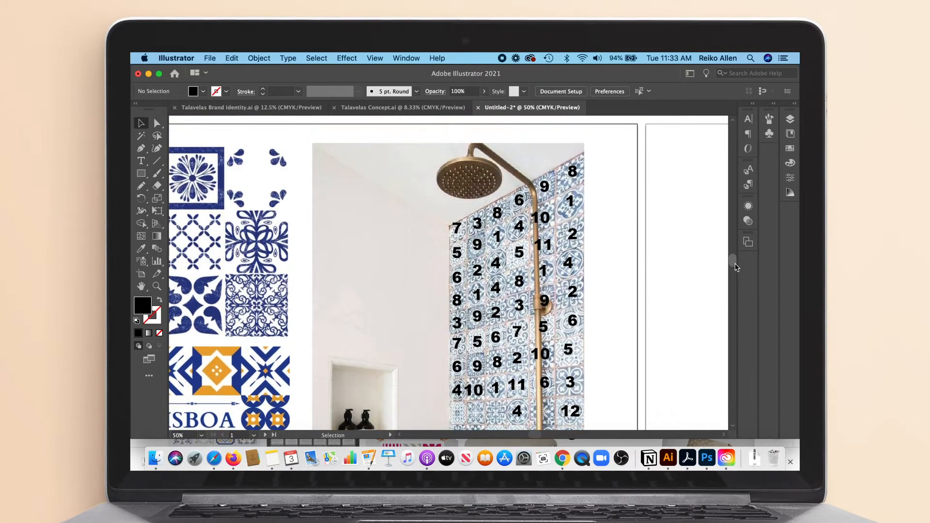
Step: Draw a 300 × 300 px black square near the upper-left corner of the second artboard
key("super+minus")
key("super+minus")
key("super+minus")
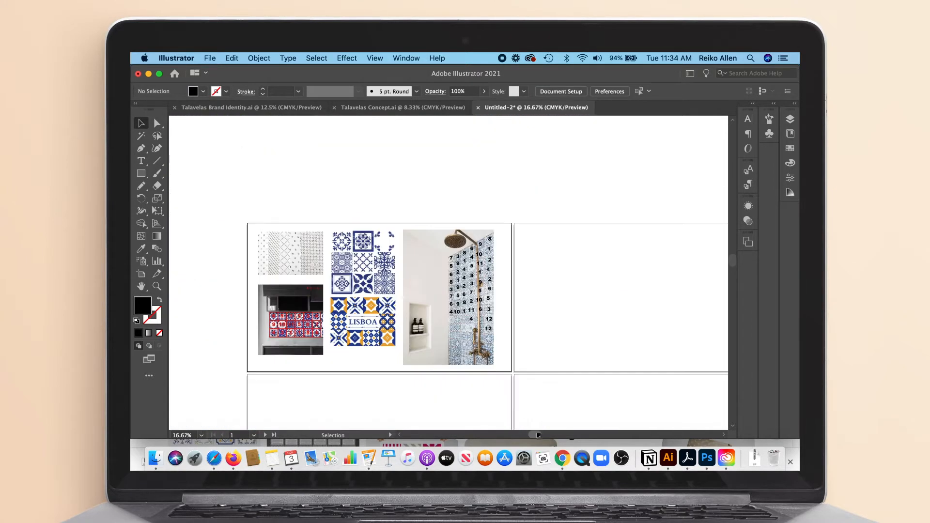
left_click_drag(547, 436, 552, 439)
mouse_move(416, 233)
left_mouse_down("alt")
mouse_move(439, 253)
mouse_move(493, 247)
left_mouse_up("alt")
key("super+z")
left_click(416, 233)
type("300")
key("Tab")
type("300")
key("Return")
Step: Duplicate the square horizontally with small gaps to make a row of five across the artboard
left_click(141, 123)
left_click_drag(491, 247, 539, 247, "alt+shift")
left_click_drag(542, 245, 588, 244, "alt+shift")
left_click_drag(590, 242, 639, 241, "alt+shift")
Step: Duplicate the row of five squares below itself and add one more square to start a third row
left_click_drag(652, 283, 434, 246)
left_click_drag(638, 248, 639, 295, "alt+shift")
left_click(533, 339)
left_click_drag(448, 311, 448, 357)
left_click(490, 350)
Step: Centre the grid of squares on the second artboard and swap their black fill for a black outline
left_click_drag(436, 211, 630, 340)
left_click_drag(634, 306, 640, 304)
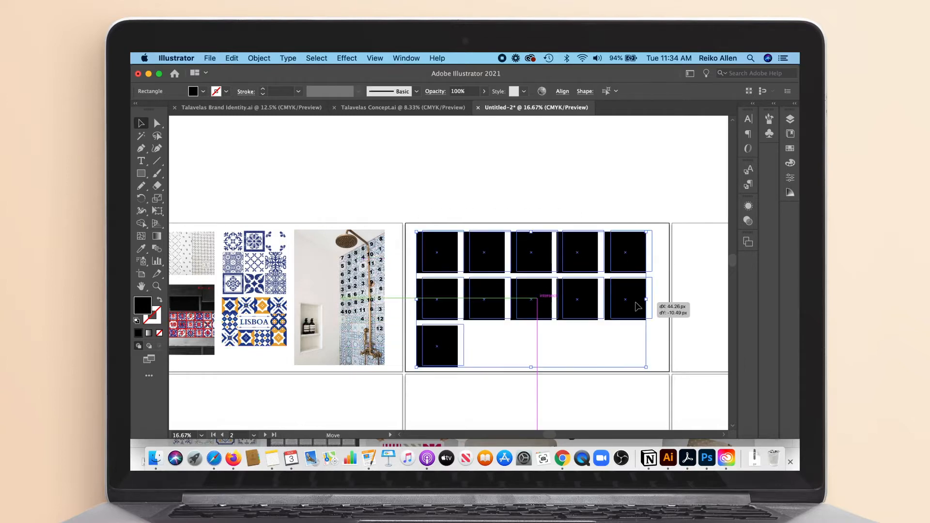
left_click(609, 348)
left_click_drag(660, 356, 431, 233)
key("shift+x")
left_click(518, 174)
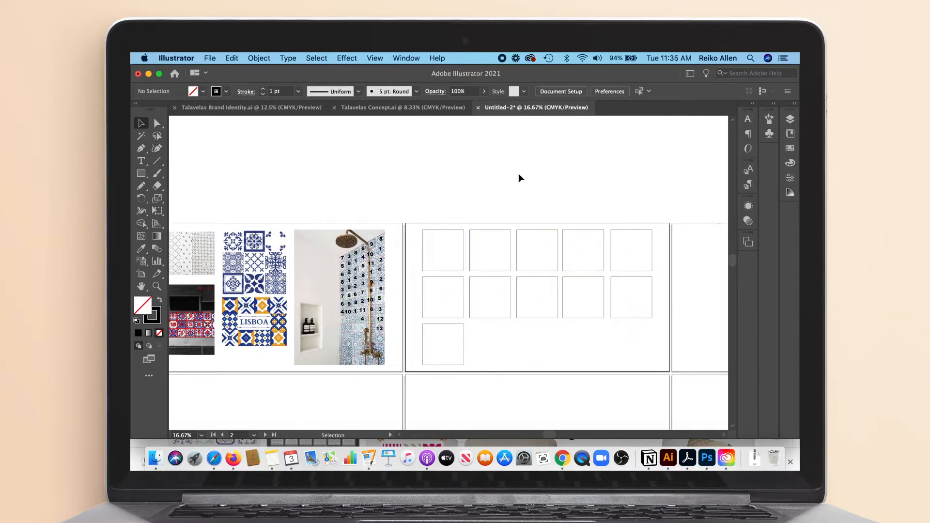
Step: Copy the black four-lobed emblem from Talavelas Concept.ai into the first square of the Untitled-2 grid
left_click_drag(650, 354, 429, 235)
left_click(533, 246)
left_click(403, 107)
scroll(731, 288, "up", 5)
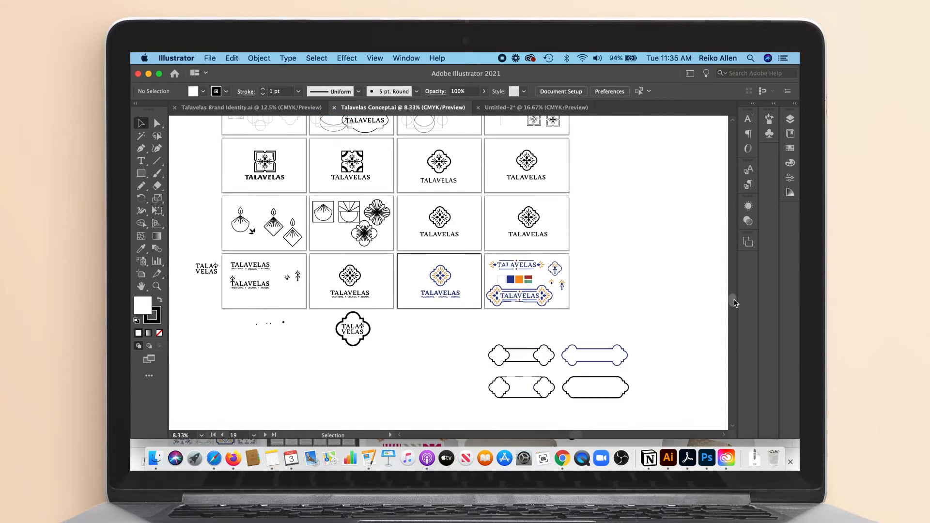
left_click_drag(735, 303, 734, 298)
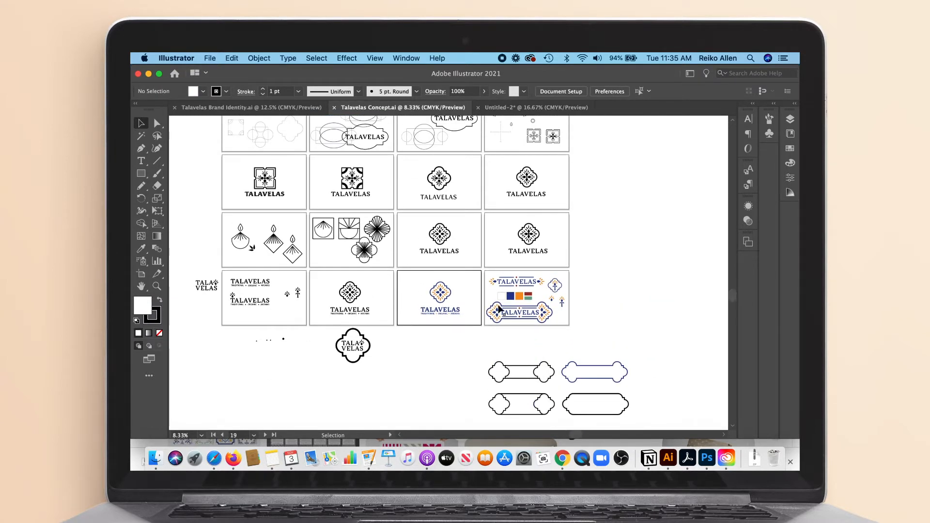
left_click(359, 301)
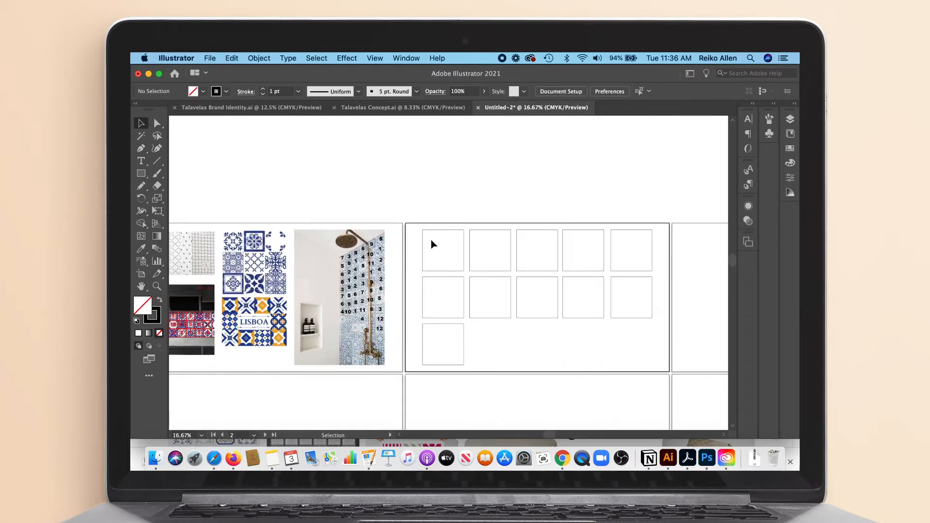
key("super+v")
left_click_drag(452, 265, 449, 243)
Step: Scale the emblem down to fit inside the first square and centre it there
key("super+equal")
key("super+equal")
key("super+equal")
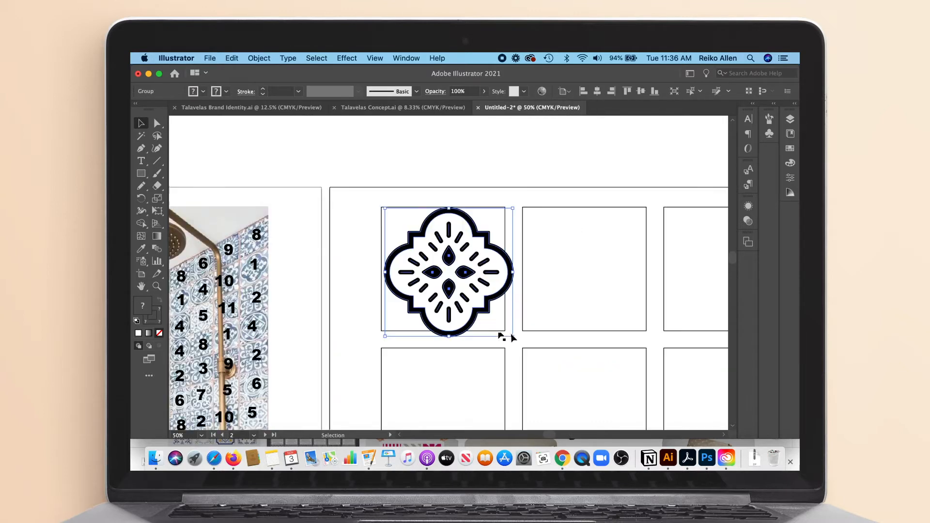
left_click_drag(511, 335, 502, 322)
left_click_drag(458, 218, 458, 221)
left_click_drag(497, 324, 503, 330)
left_click_drag(481, 237, 480, 235)
left_click(505, 225, "shift")
left_click(505, 226)
left_click(516, 272)
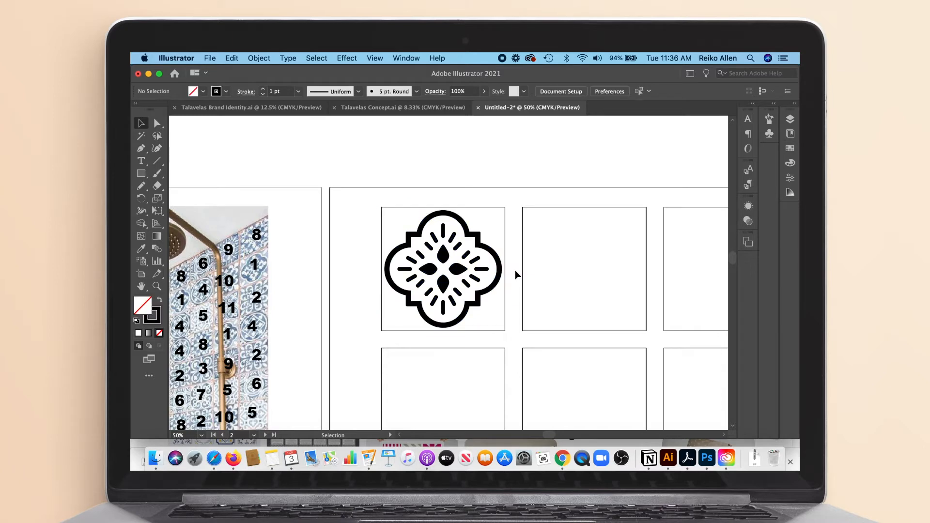
key("super+minus")
key("super+minus")
key("super+minus")
key("super+minus")
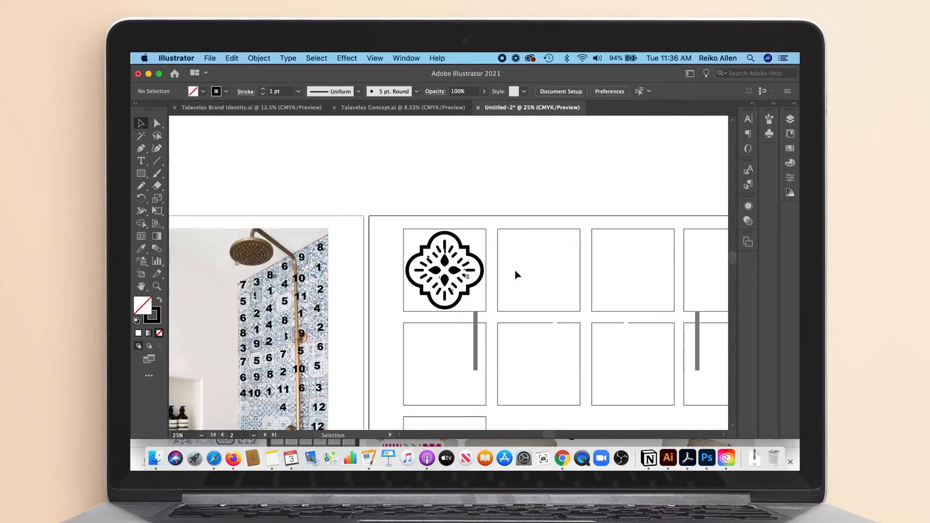
key("super+plus")
key("super+plus")
key("super+plus")
key("super+plus")
Step: Copy three ray lines from the emblem and place them in the first square's upper-left corner
double_click(485, 270)
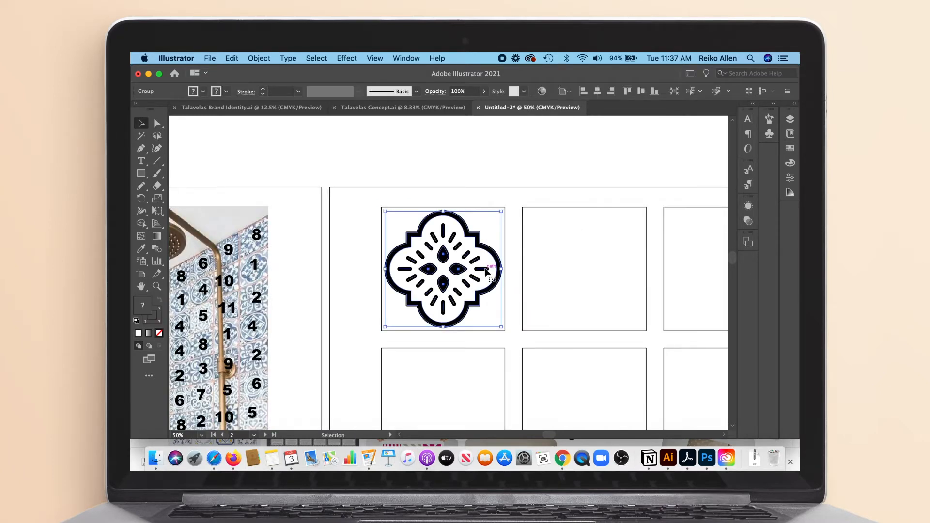
left_click(483, 269)
left_click(474, 261, "shift")
key("super+c")
key("Escape")
key("super+v")
left_click_drag(452, 273, 399, 221)
left_click_drag(408, 210, 416, 230)
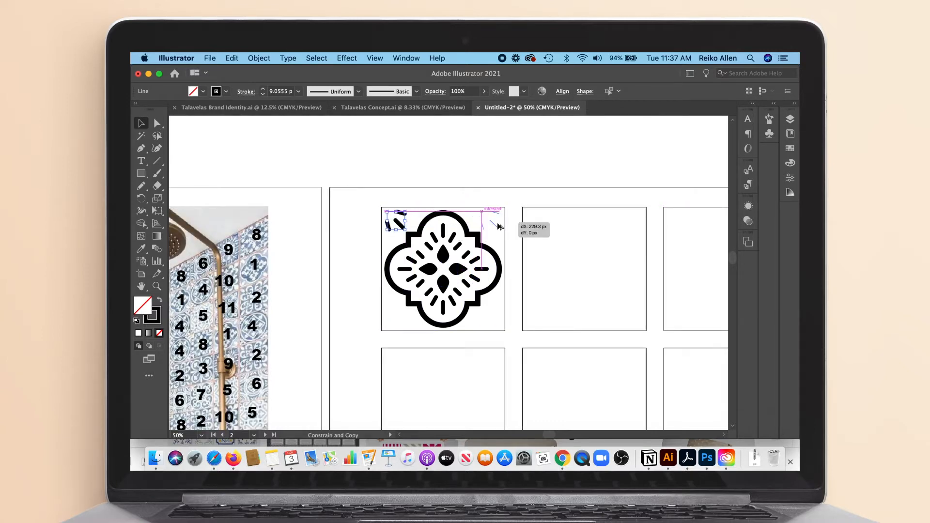
Step: Duplicate the three corner lines into the first square's upper-right corner and group them
left_click_drag(499, 227, 499, 227)
left_click(390, 225)
left_click_drag(397, 222, 397, 222)
left_click(493, 223)
key("super+g")
Step: Mirror the upper-right corner lines left to right with Reflect and align them with the upper-left lines
left_click(258, 57)
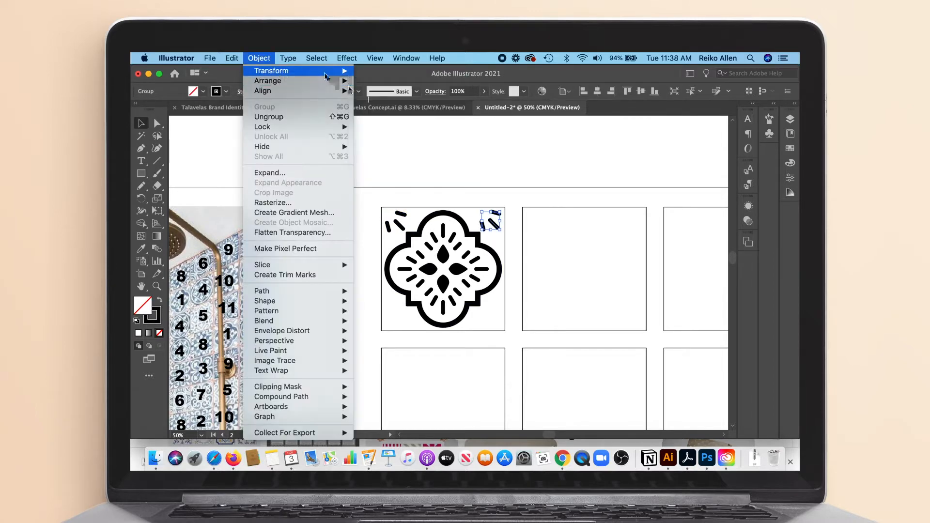
mouse_move(312, 70)
left_click(378, 108)
left_click(737, 374)
left_click(397, 222, "shift")
left_click(563, 91)
left_click(591, 152)
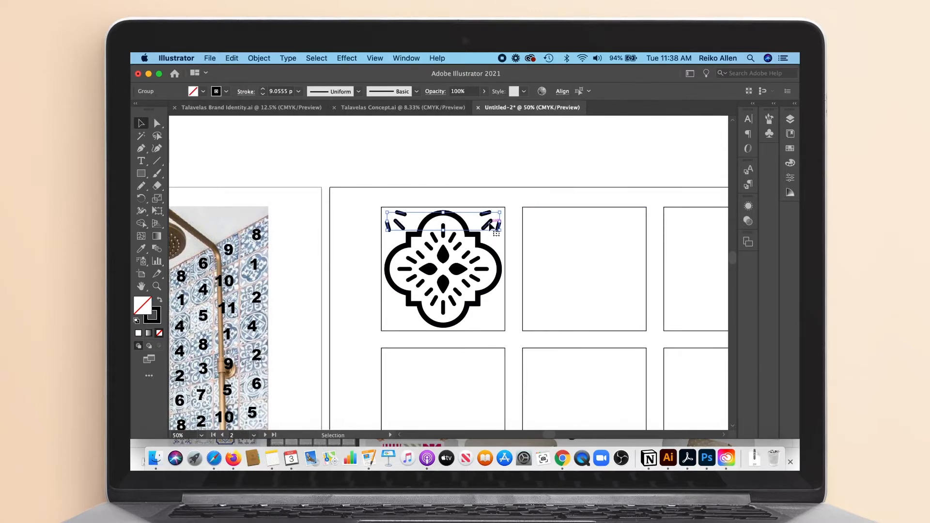
Step: Duplicate both upper corner line groups to the first square's lower corners and reflect the copies vertically
left_click_drag(491, 223, 491, 318)
left_click(259, 58)
mouse_move(300, 71)
left_click(377, 108)
left_click(615, 250)
key("Return")
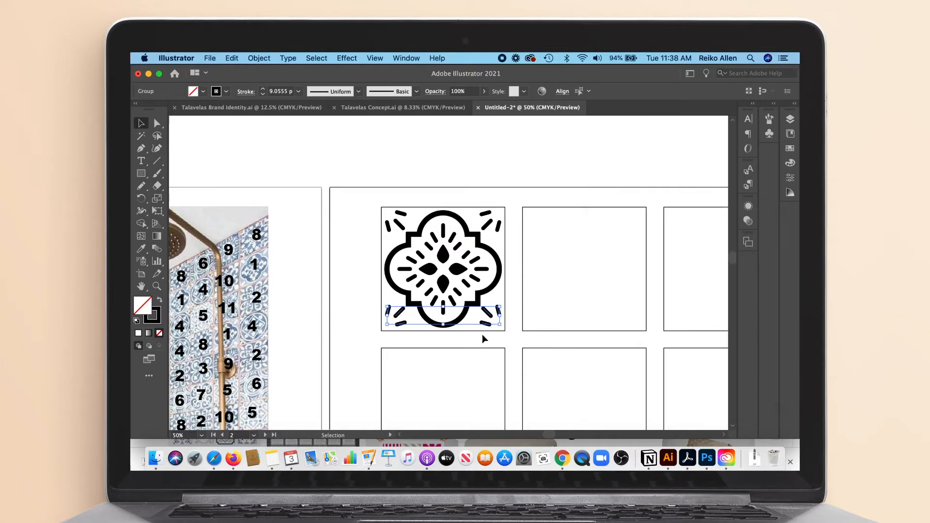
Step: Align the four corner line groups with each other and centre the whole design on the first square
left_click(485, 343)
left_click(484, 324)
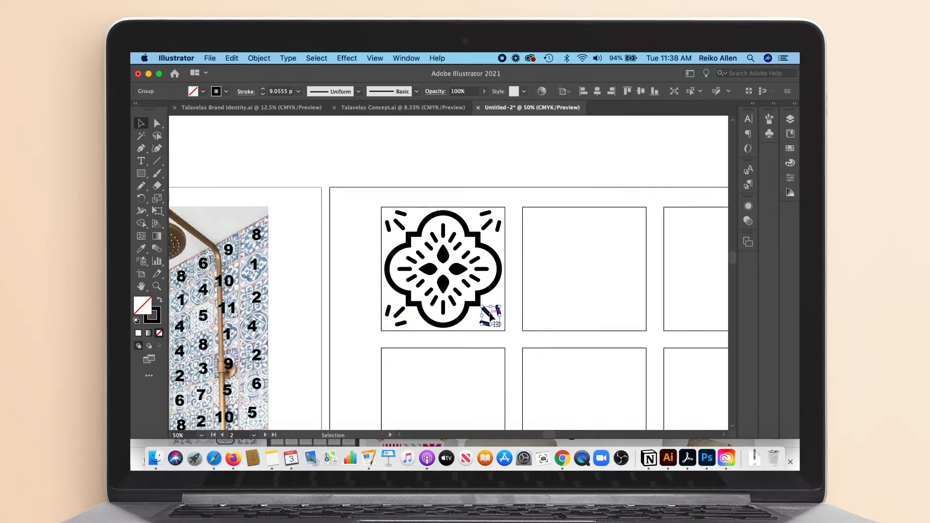
left_click_drag(491, 311, 491, 313)
left_click_drag(402, 314, 489, 316)
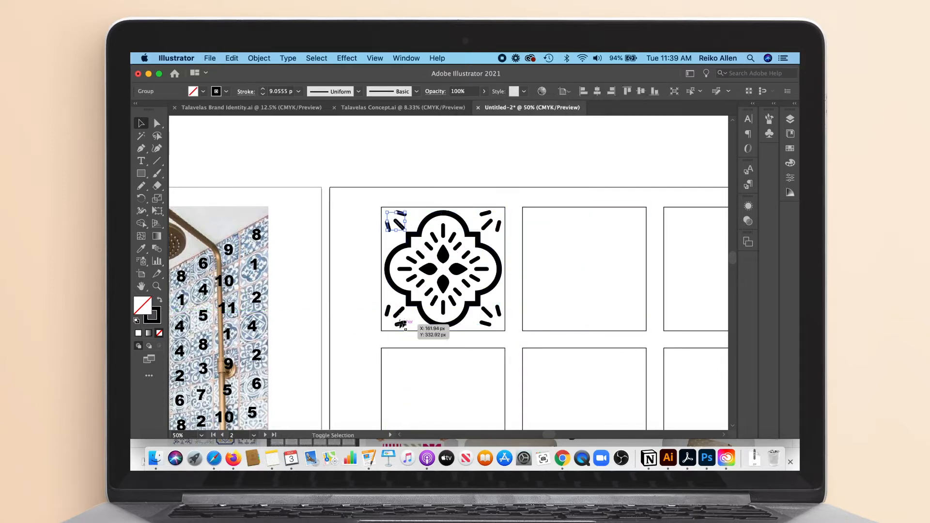
left_click(536, 250)
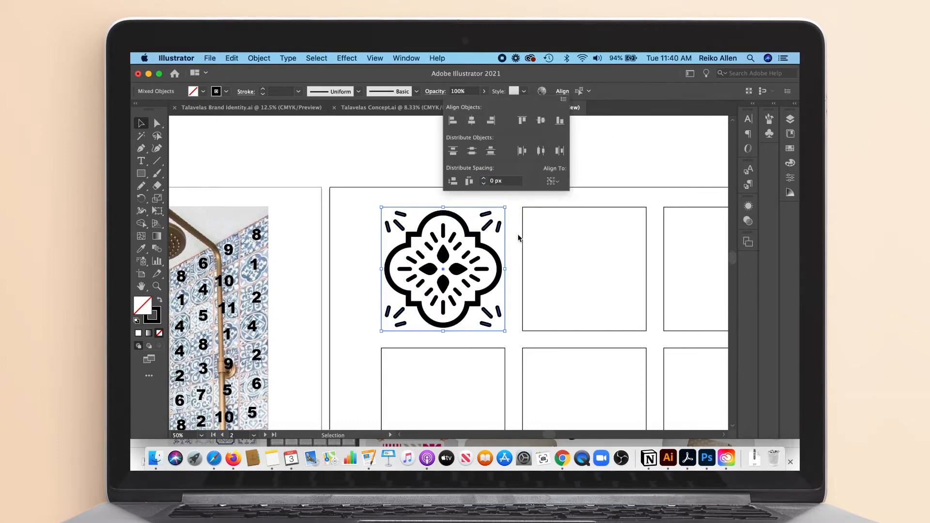
left_click(519, 238)
Step: Copy the square double-bordered emblem without its wordmark from Talavelas Concept.ai into the grid's second square
key("super+minus")
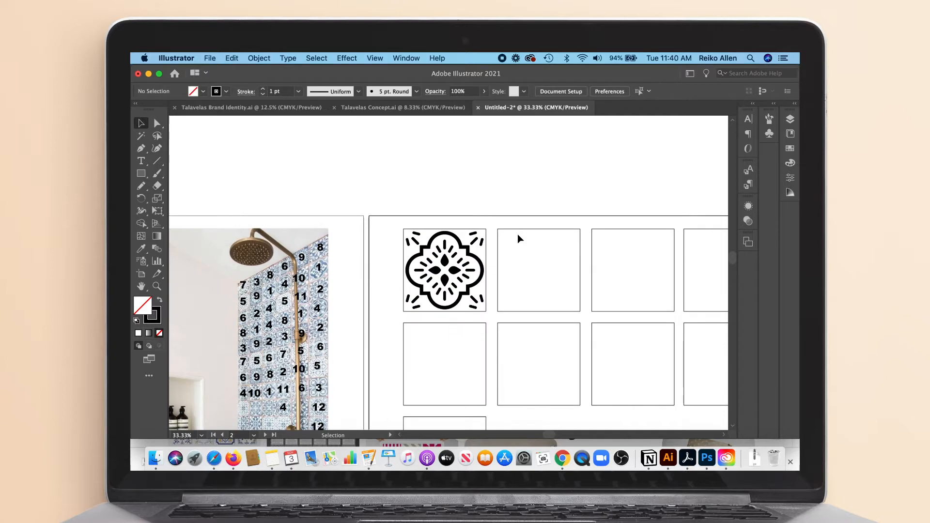
key("super+minus")
key("super+minus")
key("super+plus")
left_click(388, 108)
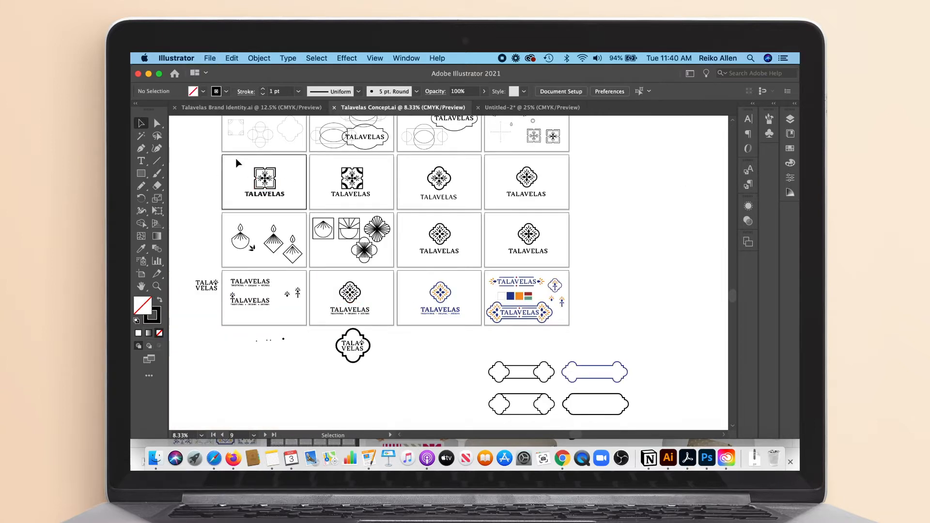
left_click_drag(237, 164, 283, 189)
key("super+c")
left_click(498, 106)
key("super+v")
left_click_drag(480, 252, 545, 256)
Step: Set the double-bordered emblem's size to 290 px
left_click(790, 178)
double_click(737, 160)
type("290")
key("Tab")
left_click(773, 112)
key("super+plus")
key("super+plus")
key("super+plus")
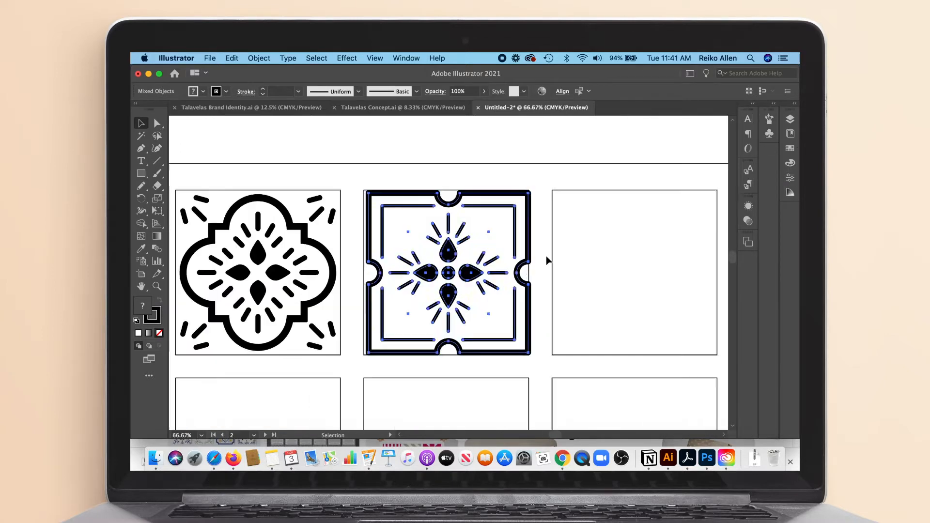
Step: Resize the double-bordered emblem to 270 px and centre it in the second square
left_click(790, 178)
key("BackSpace")
key("Tab")
type("270")
key("Tab")
left_click_drag(482, 203, 479, 203)
left_click(542, 226)
left_click(773, 113)
Step: Remove the dot at the centre of the second square's emblem
double_click(447, 274)
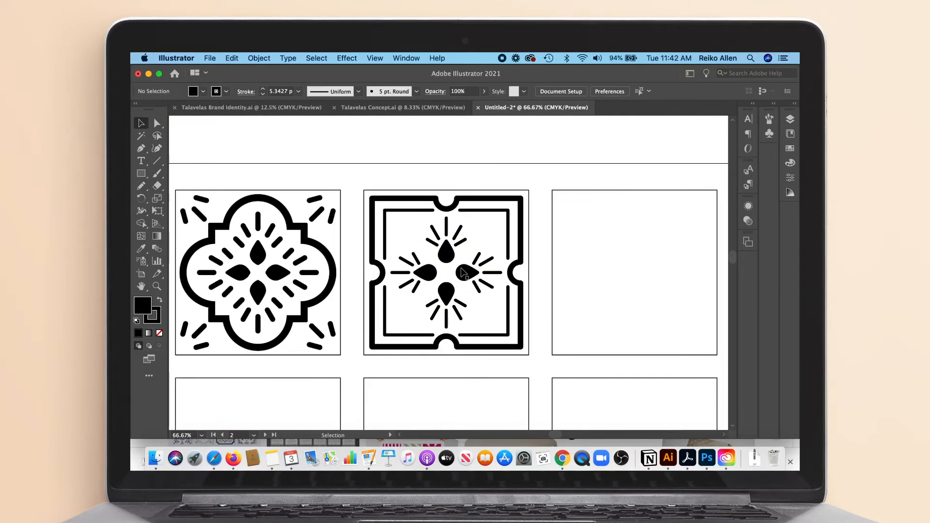
key("super+minus")
key("super+minus")
key("super+plus")
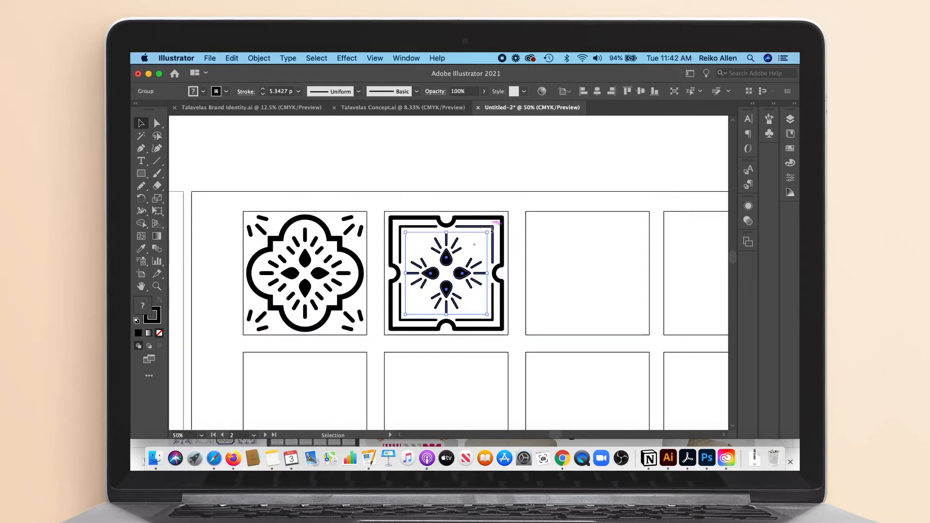
left_click(506, 162)
Step: Copy the square emblem with corner arcs from Talavelas Concept.ai into the third square of the grid's second row
key("super+minus")
key("super+minus")
key("super+minus")
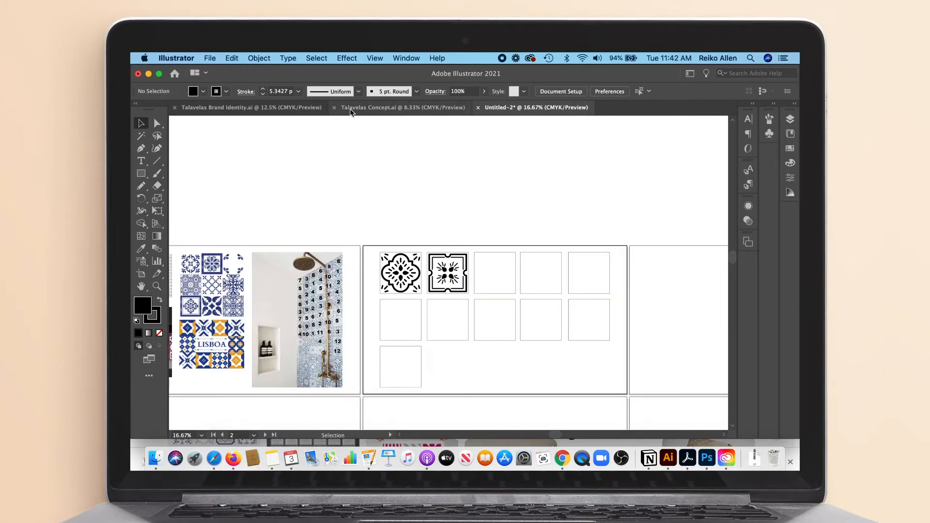
left_click(353, 108)
left_click(362, 172)
left_click_drag(335, 163, 367, 191)
key("super+c")
left_click(536, 108)
key("super+v")
left_click_drag(463, 257, 512, 307)
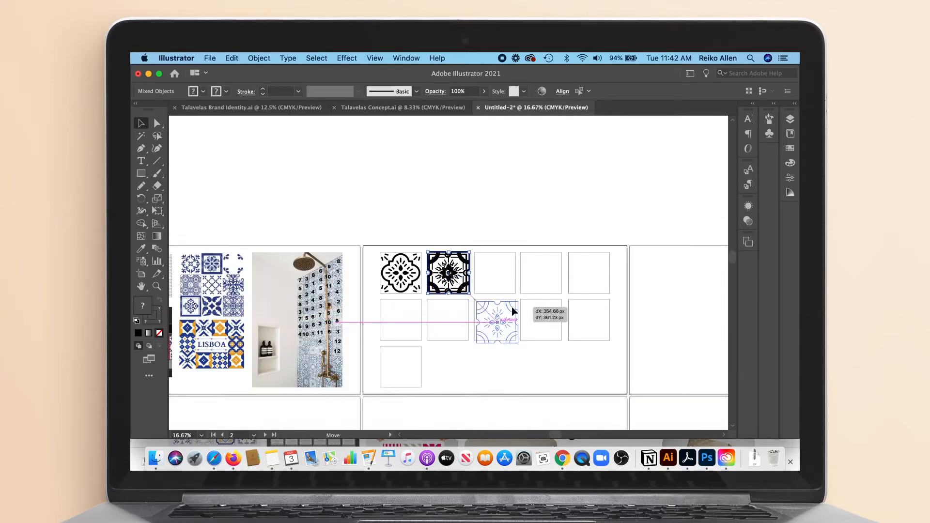
Step: Resize the emblem with corner arcs to 270 × 270 px
left_click(790, 177)
left_click(734, 160)
type("270")
key("Return")
key("super+plus")
key("super+plus")
key("super+plus")
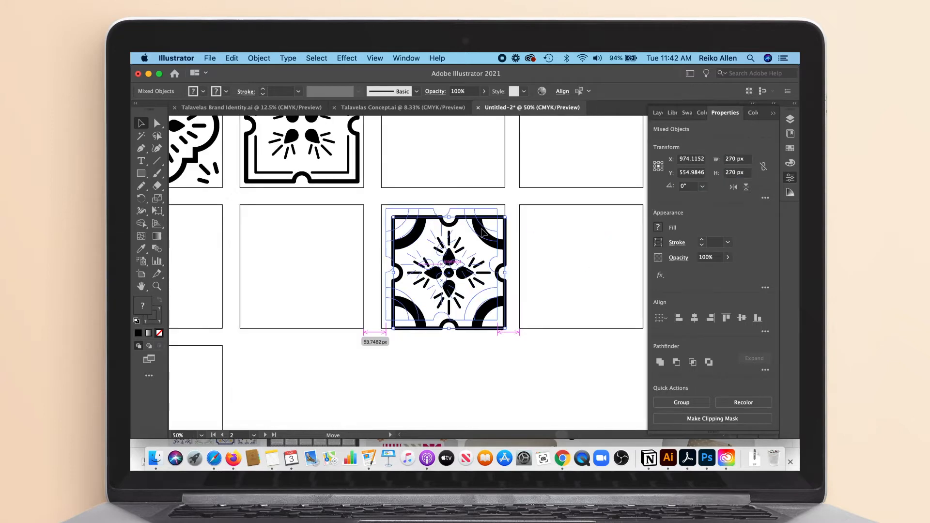
Step: Align the emblem with corner arcs to the centre of its square in the second row
left_click(513, 289)
left_click(498, 235)
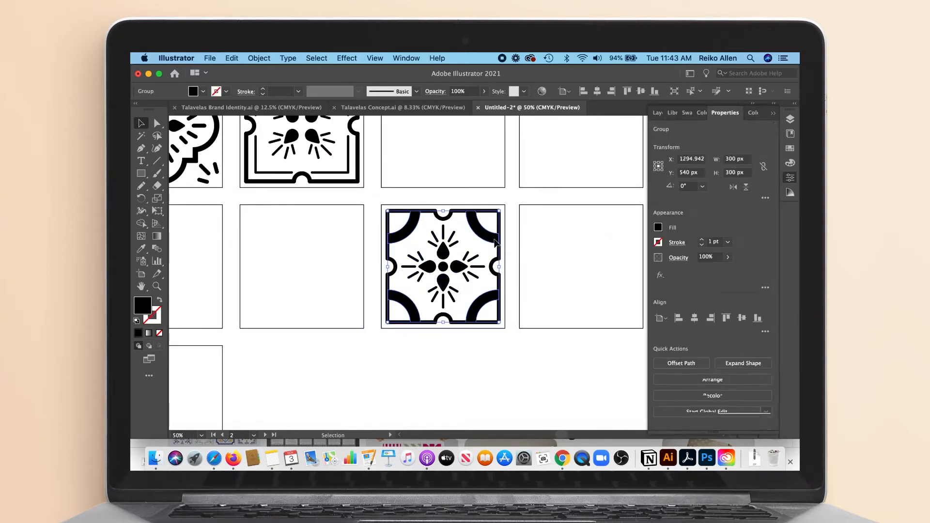
left_click_drag(499, 236, 502, 250)
key("super+z")
left_click(513, 286)
left_click(499, 278)
left_click(505, 276, "shift")
left_click(505, 276)
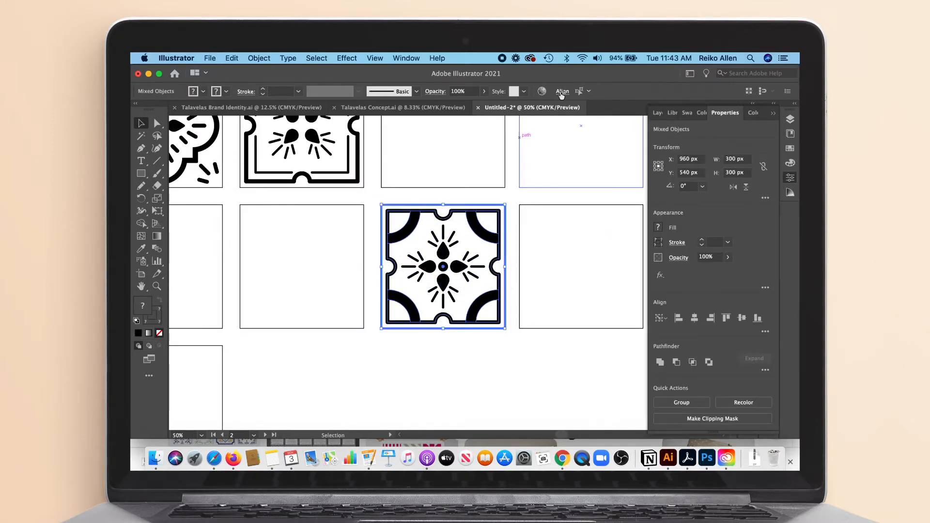
left_click(560, 92)
left_click(478, 357)
Step: Delete the central petal and ray motif from the emblem with corner arcs
left_click(458, 272)
key("Delete")
left_click(498, 255)
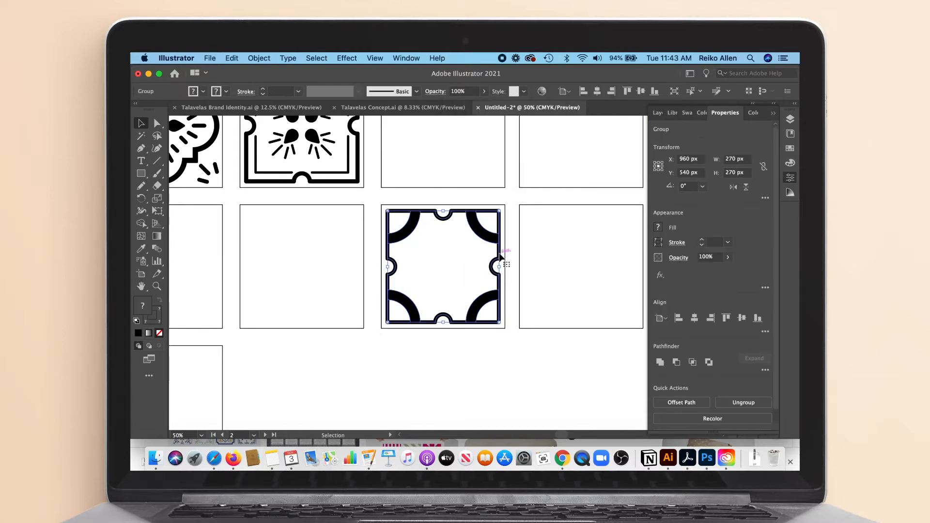
left_click(450, 375)
Step: Thicken the stroke of the emblem's notched outer border to more than 15 pt
left_click(493, 263)
double_click(496, 266)
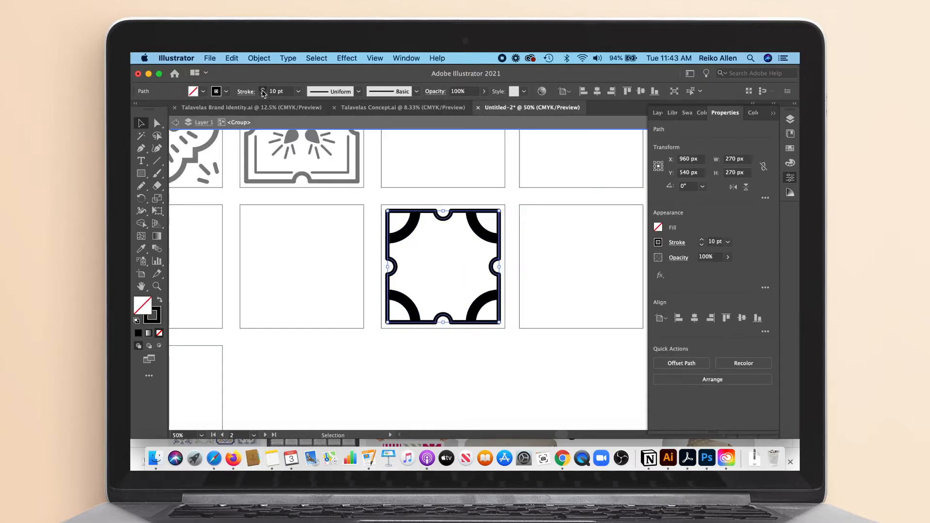
left_click(263, 89)
left_click(415, 336)
left_click(390, 247)
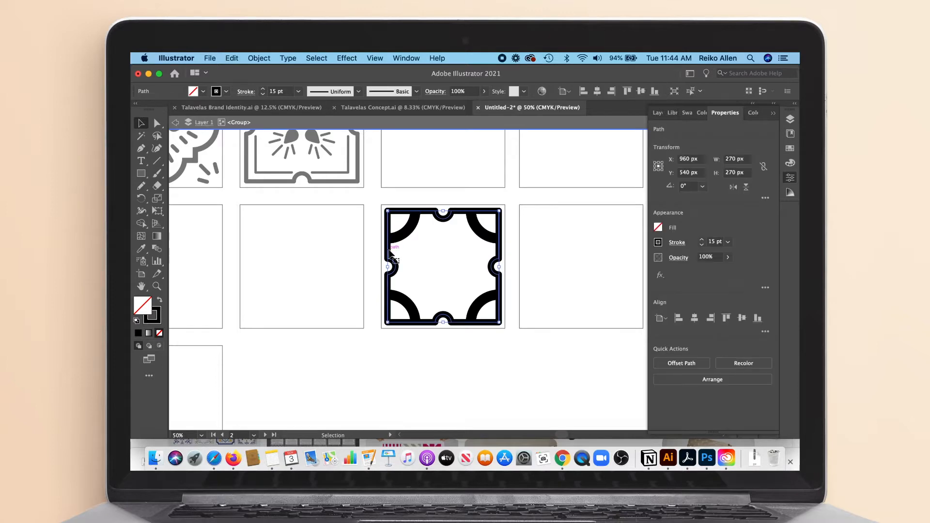
left_click(263, 89)
left_click(263, 90)
left_click(406, 359)
Step: Resize the notched border and its corner arcs together to 250 × 250 px
left_click(474, 297)
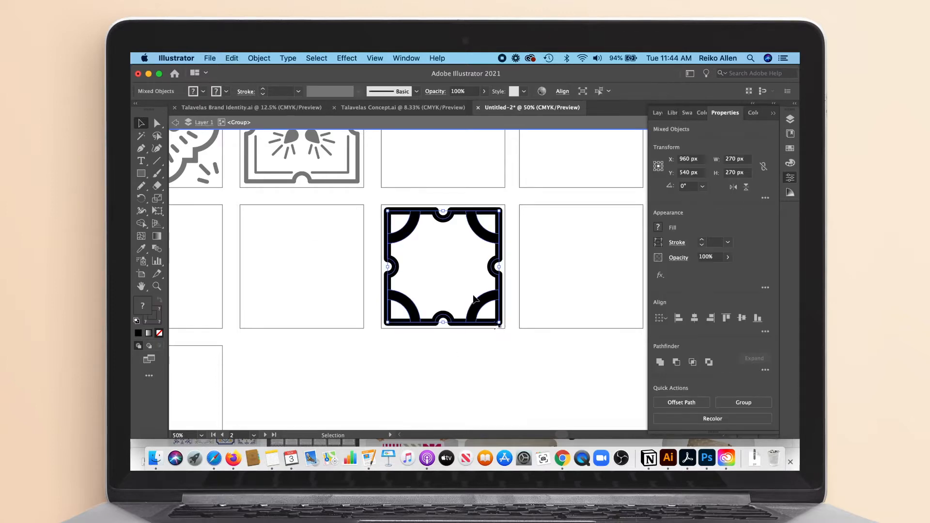
left_click(732, 159)
type("250")
left_click(733, 173)
key("Tab")
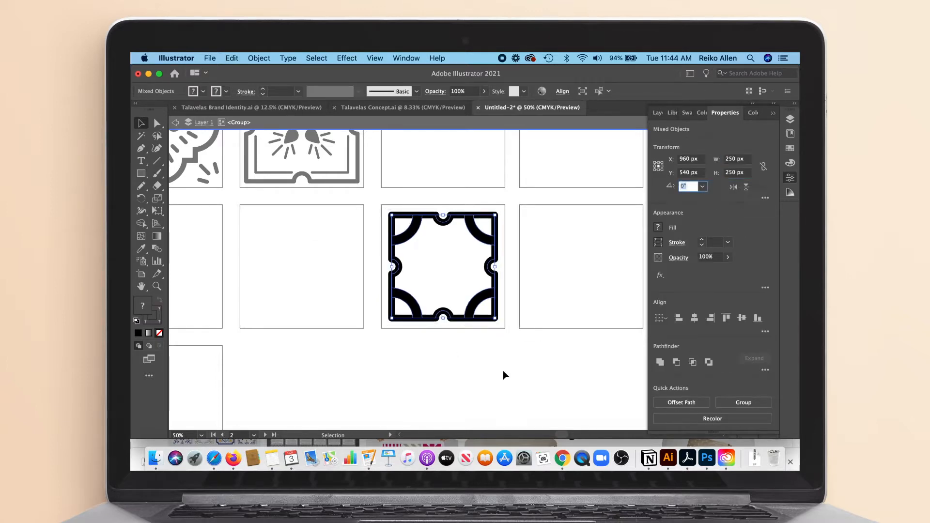
Step: Scale the notched border and its corner arcs down around the centre of their square in the second row
left_click(774, 112)
key("Escape")
left_click_drag(496, 319, 479, 304)
left_click(477, 342)
key("super+minus")
key("super+equal")
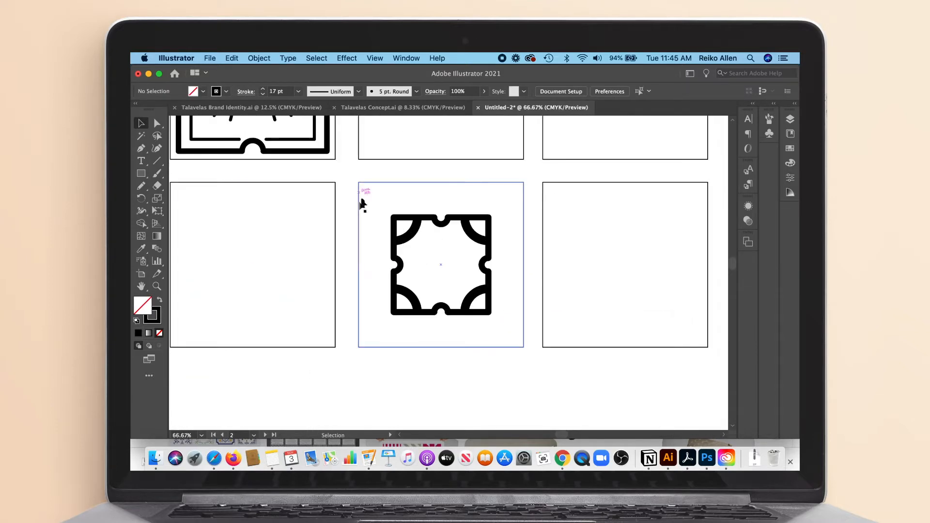
Step: Draw a square frame around the notched emblem, just inside its tile, and match its stroke to the emblem's border
mouse_move(364, 187)
left_mouse_down()
mouse_move(528, 345)
mouse_move(512, 336)
left_mouse_up()
left_click(475, 349)
left_click(441, 308)
left_click(141, 123)
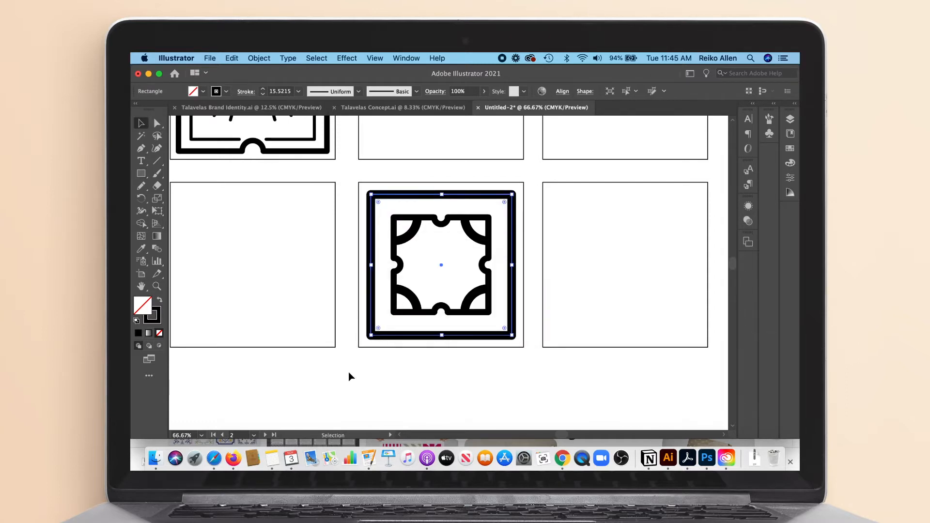
Step: Reduce the stroke of the square frame around the notched emblem to 12 pt
left_click(407, 314)
double_click(407, 313)
left_click(263, 89)
double_click(407, 196)
left_click(407, 196)
double_click(262, 95)
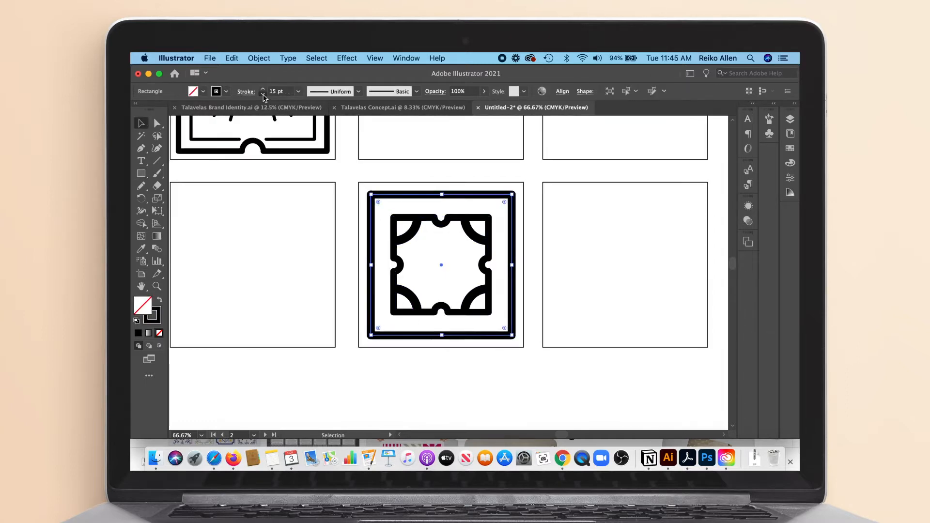
triple_click(263, 95)
left_click(406, 369)
key("super+minus")
key("super+minus")
key("super+minus")
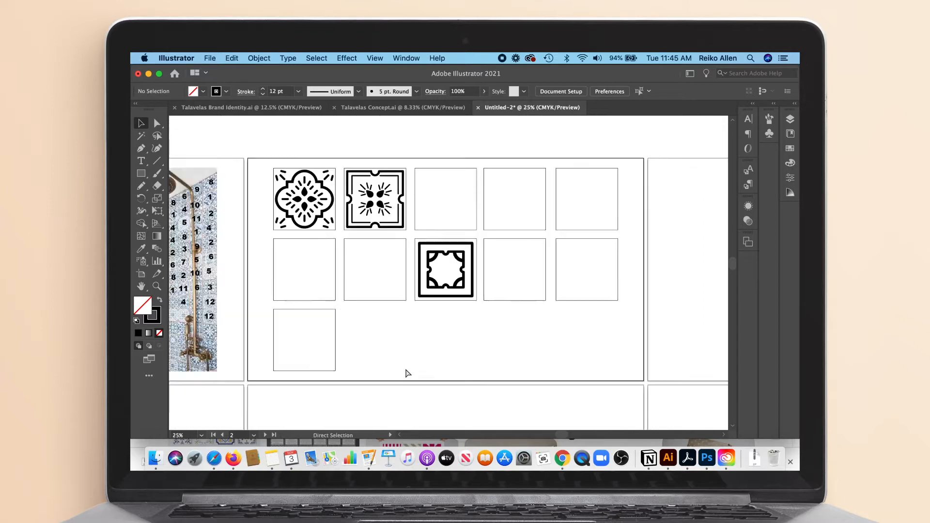
key("super+equal")
key("super+minus")
Step: Copy the radiating flower motif from Talavelas Concept.ai into the fourth square of the top row and scale it down to fit
left_click(402, 107)
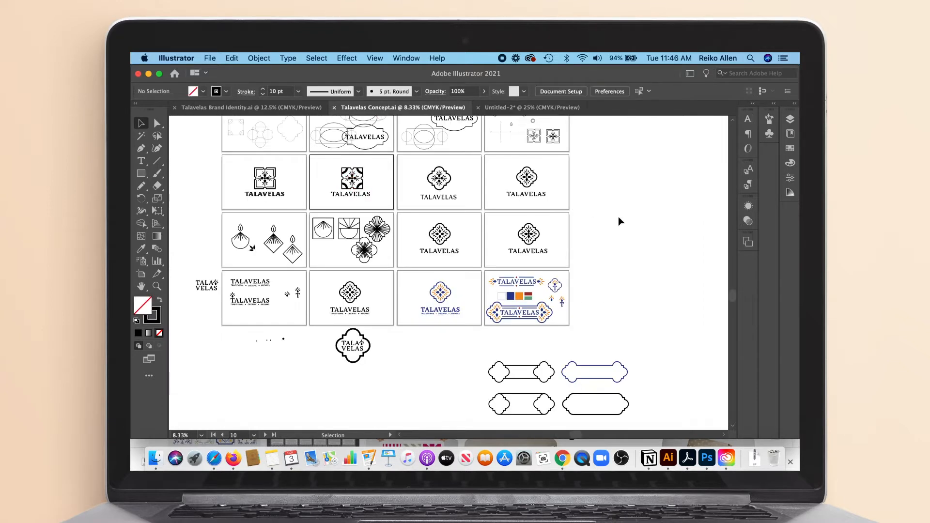
scroll(734, 296, "up", 1)
left_click(532, 107)
key("super+v")
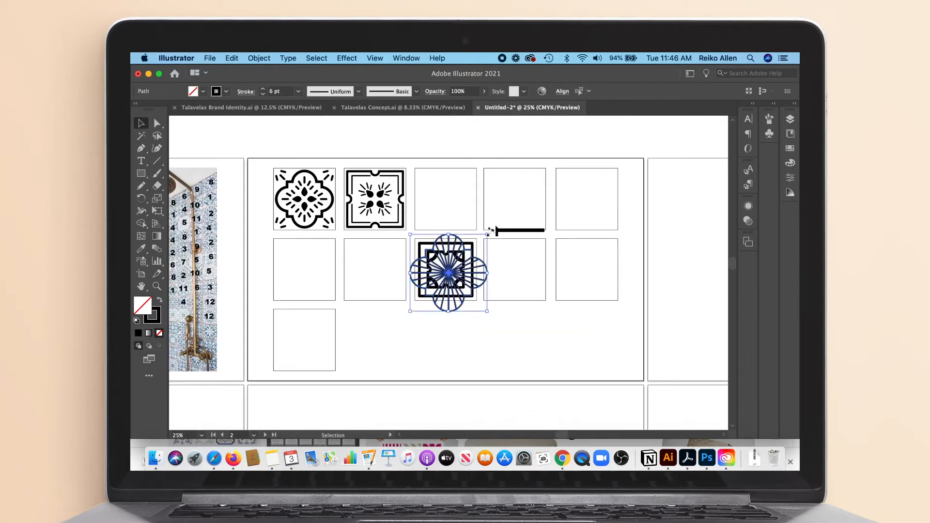
left_click_drag(490, 233, 472, 259)
left_click_drag(434, 303, 516, 211)
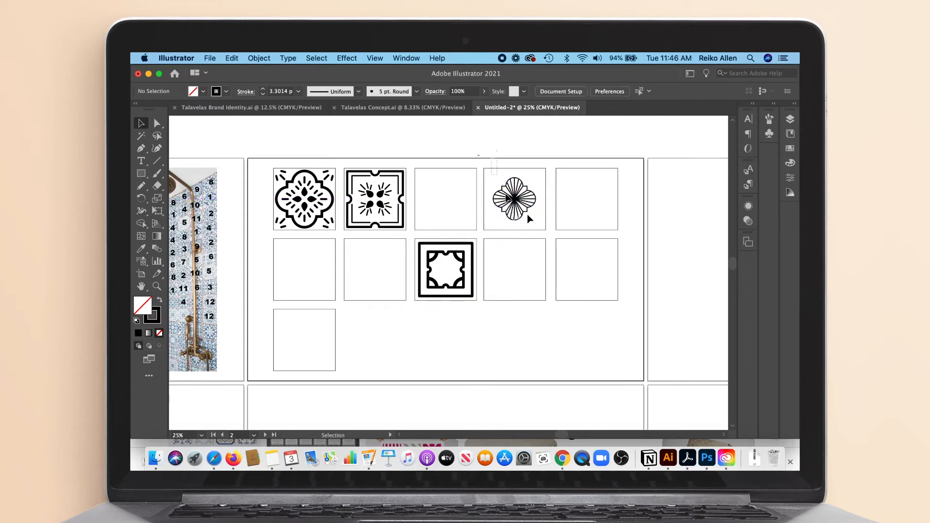
Step: Align the radiating flower to the centre of the fourth square in the top row
left_click(546, 199, "shift")
left_click(559, 92)
left_click(542, 123)
left_click(598, 144)
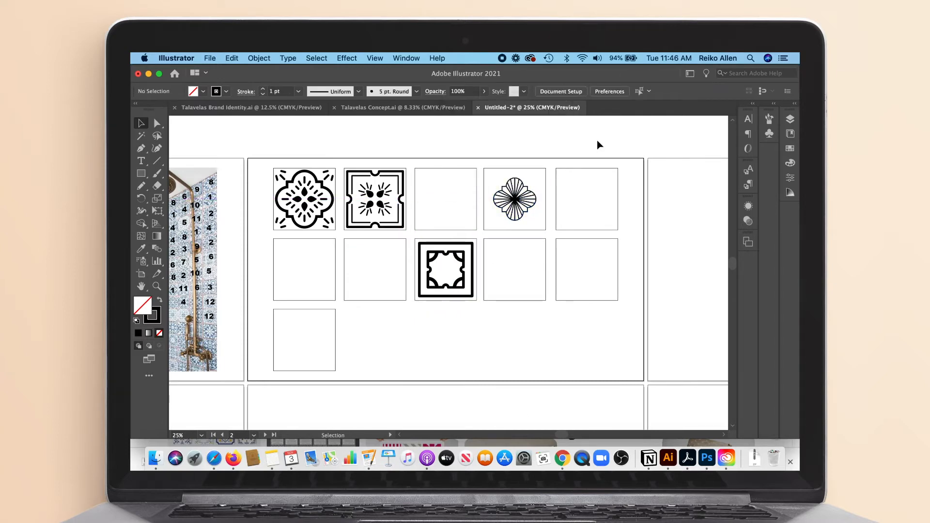
left_click(403, 189)
left_click(450, 153)
Step: Copy the thin square with corner arcs from Talavelas Concept.ai and place it over the flower tile in the top row
left_click(353, 109)
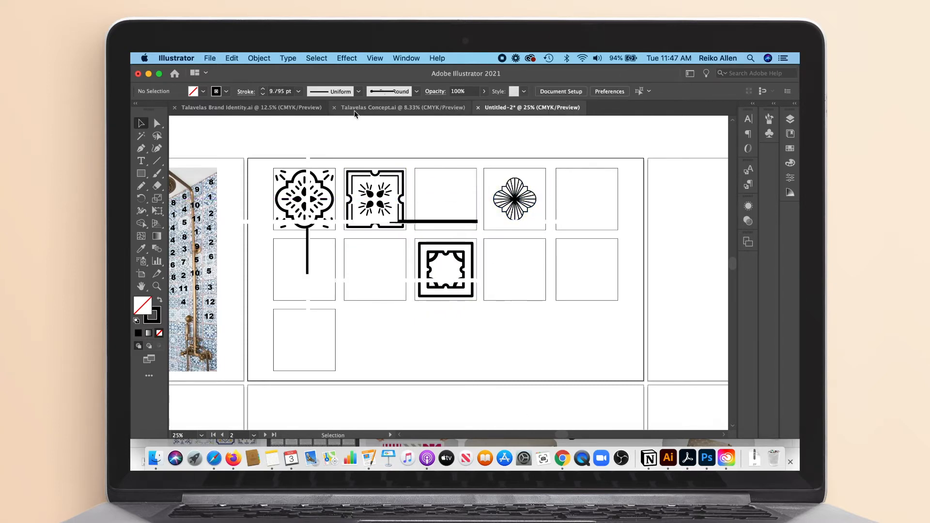
left_click(630, 242)
left_click_drag(734, 293, 732, 275)
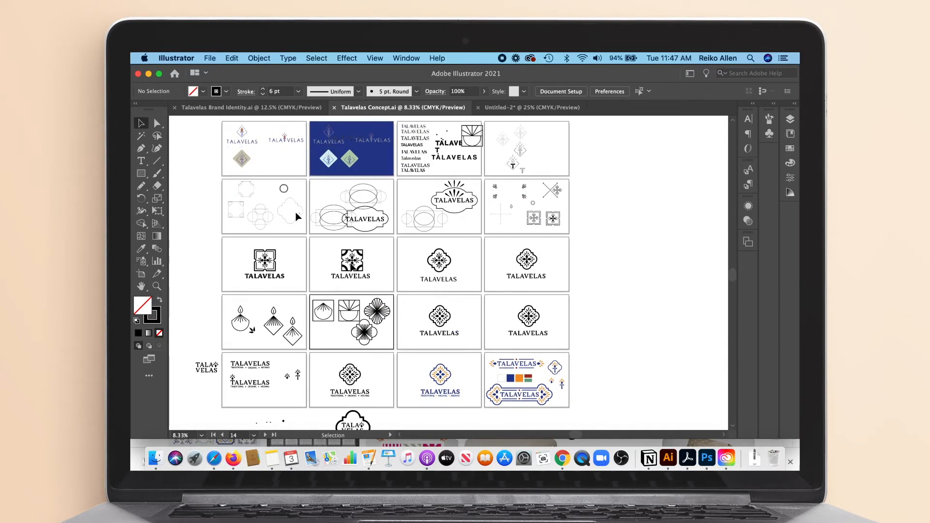
left_click(237, 183)
key("super+c")
left_click(519, 108)
key("super+v")
left_click_drag(464, 257, 523, 177)
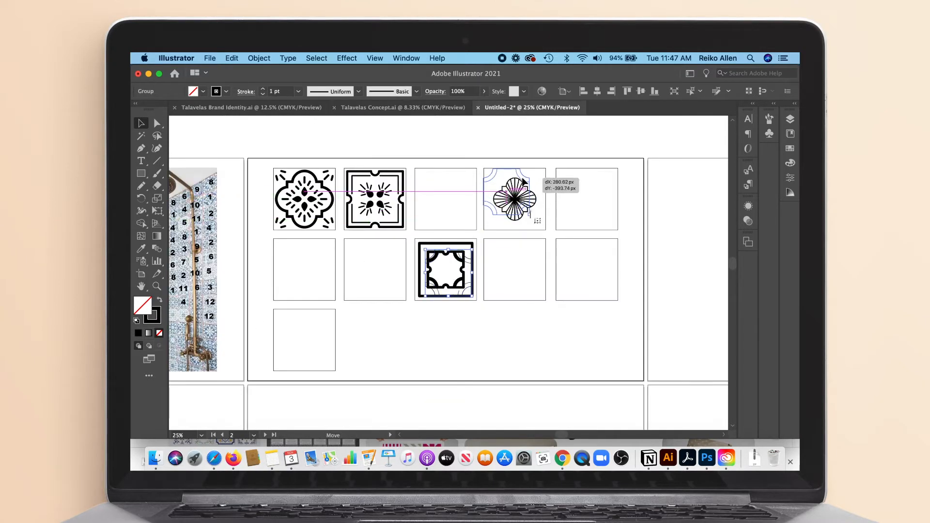
Step: Fit the square with corner arcs to the flower tile, setting its size to 300 × 300 px
left_click_drag(530, 215, 545, 231)
key("super+equal")
key("super+equal")
key("super+equal")
left_click_drag(532, 273, 534, 273)
left_click_drag(369, 272, 367, 273)
left_click(790, 178)
left_click(738, 159)
type("300")
key("Tab")
type("300")
Step: Delete the outer connecting outline from the corner-arc group, keeping only the four corner arcs
left_click(544, 215)
left_click(533, 214)
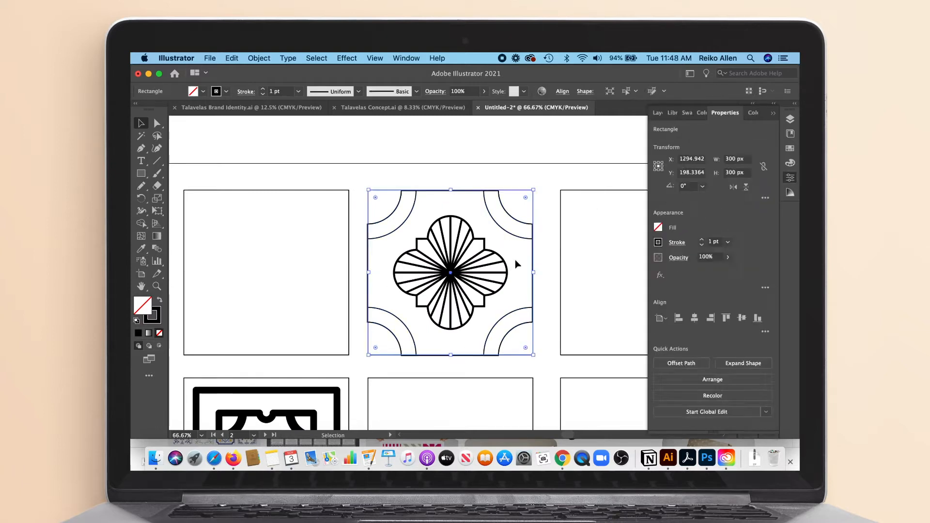
left_click(514, 258)
left_click(468, 191)
left_click(487, 208)
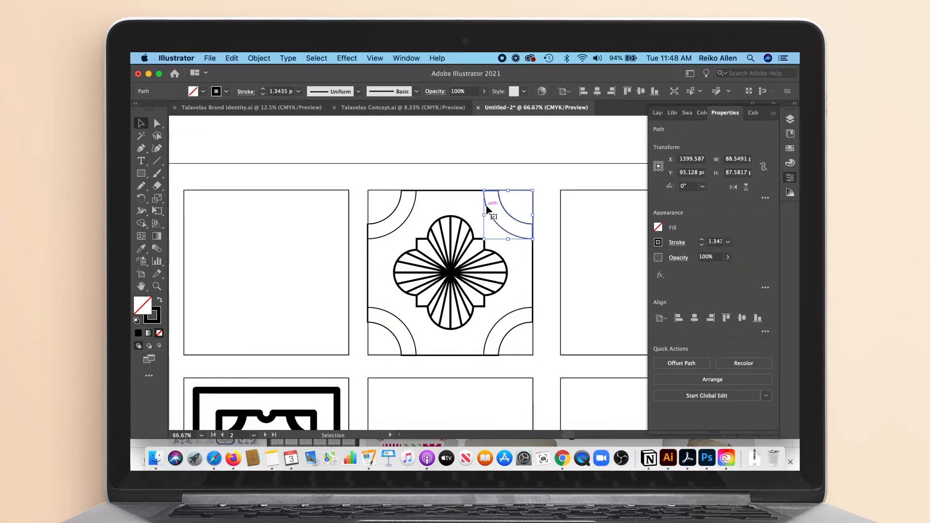
left_click(521, 325)
double_click(506, 314)
left_click(465, 355)
key("Delete")
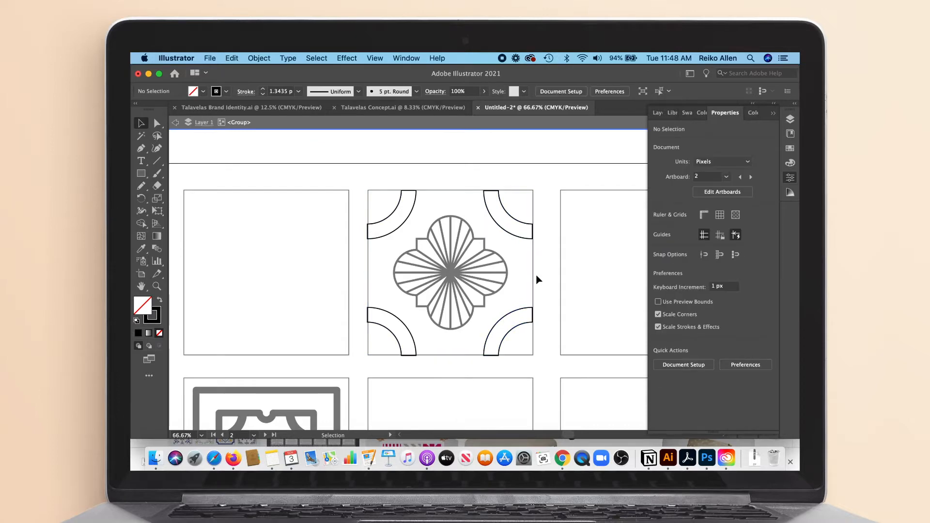
Step: Match the stroke of the corner-arc group to that of the radiating flower using the Eyedropper
left_click(510, 235)
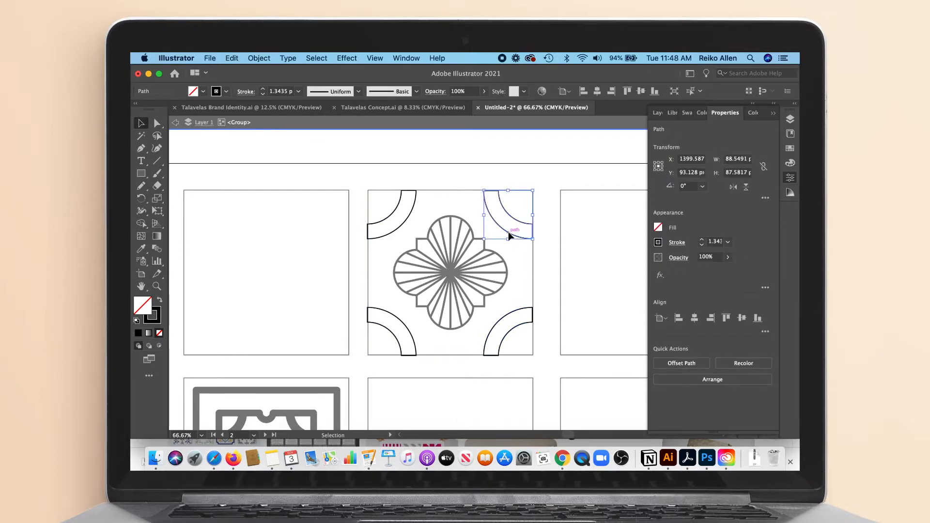
double_click(400, 233)
mouse_move(533, 355)
left_mouse_down()
mouse_move(549, 366)
mouse_move(533, 355)
left_mouse_up()
left_click(545, 361)
double_click(516, 325)
double_click(539, 313)
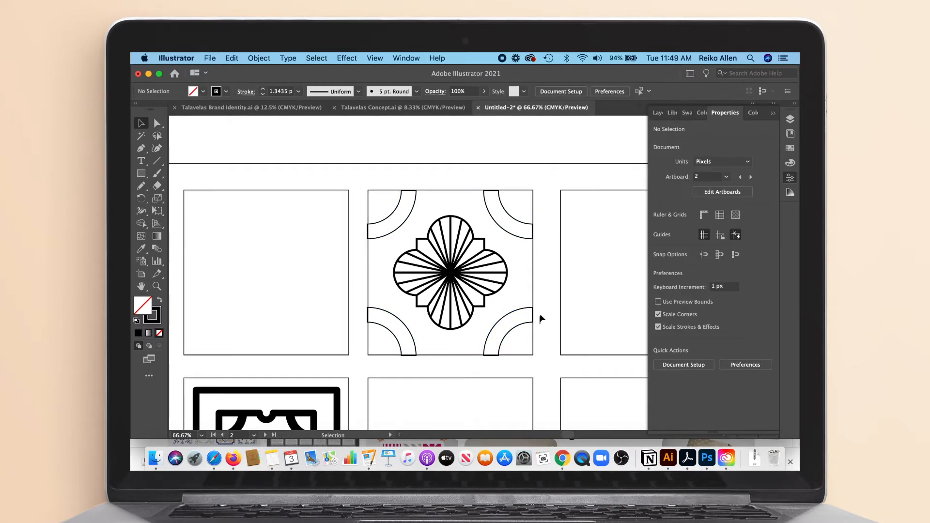
left_click(532, 316)
key("i")
left_click(451, 273)
key("v")
left_click(320, 167)
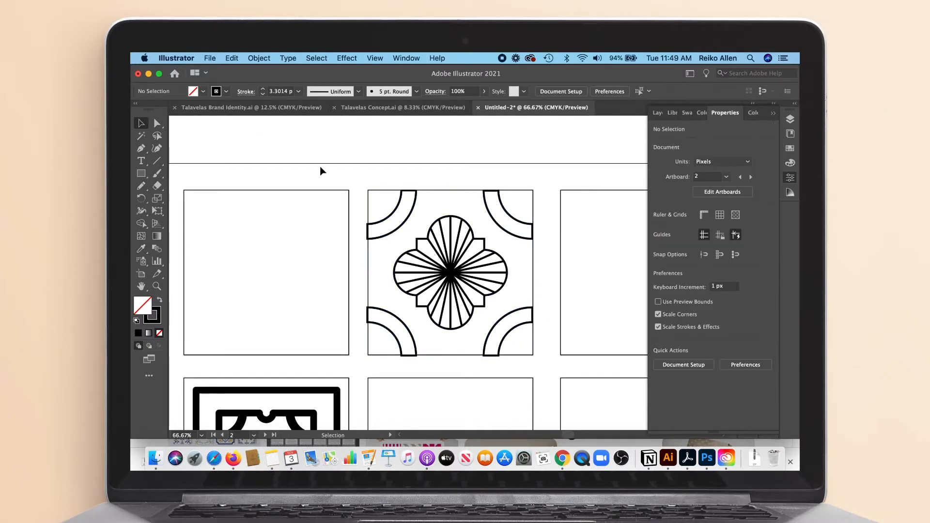
Step: Cut the upper-right corner arc at its ends with the Scissors tool and delete its two straight end segments
left_click(508, 216)
key("super+equal")
key("super+equal")
key("super+minus")
double_click(563, 199)
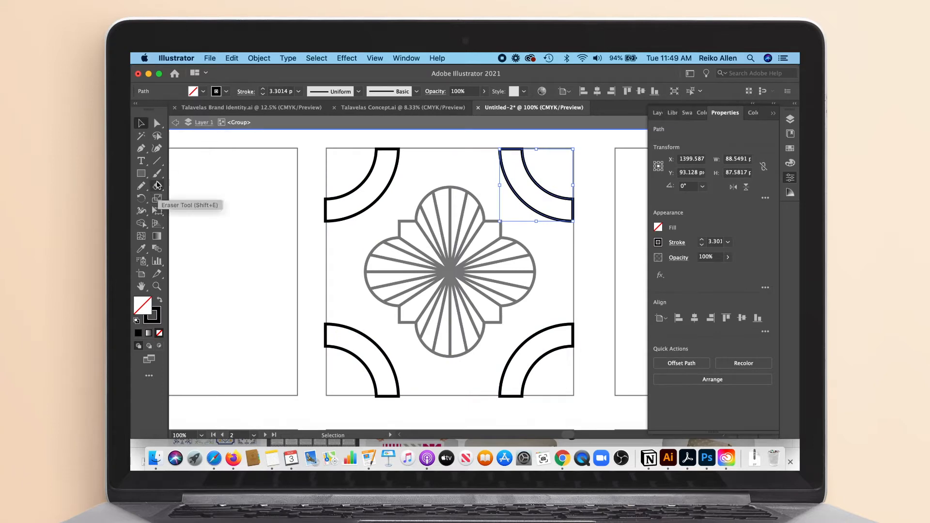
key("c")
left_click(522, 149)
left_click(511, 149)
key("Delete")
key("c")
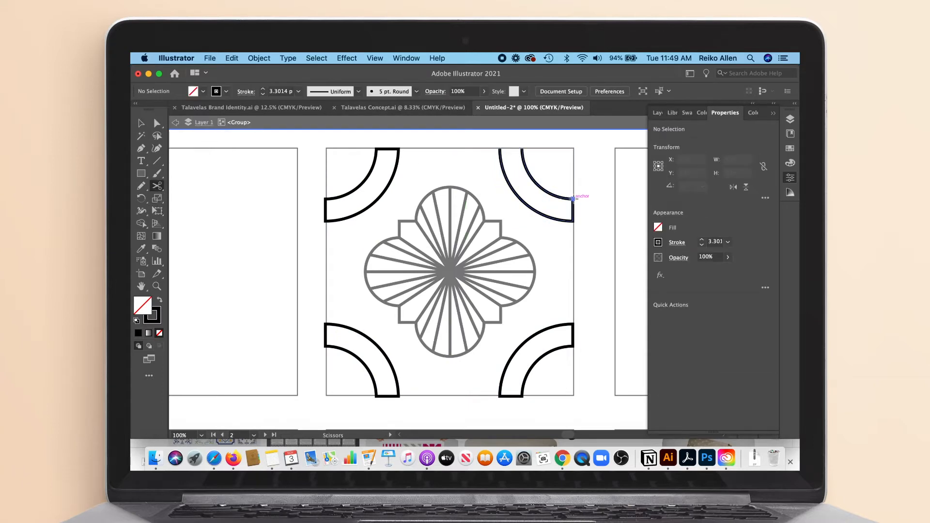
left_click(573, 198)
left_click(572, 221)
left_click(140, 123)
left_click(573, 212)
key("Delete")
Step: Cut off and delete the two straight end segments of the flower tile's lower-right corner arc
left_click(157, 186)
left_click(572, 323)
left_click(573, 346)
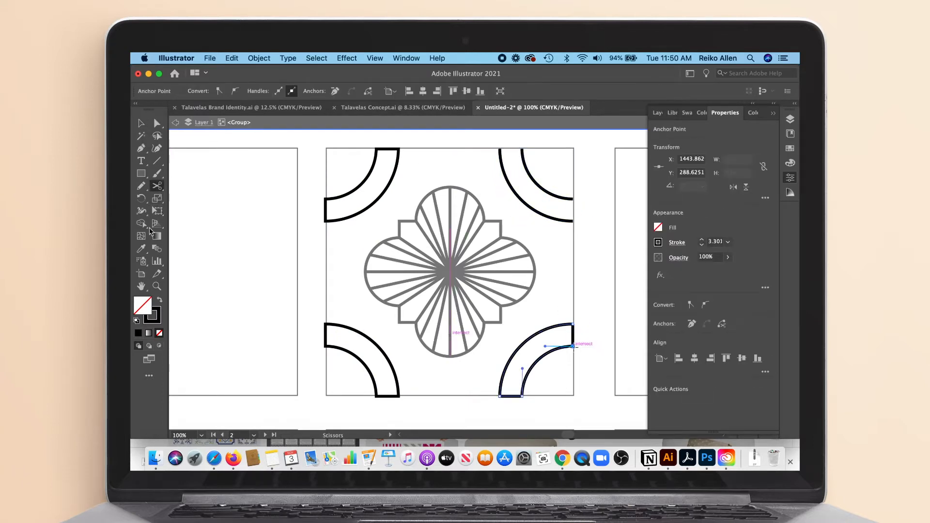
left_click(141, 123)
left_click(573, 337)
key("Delete")
left_click(158, 187)
left_click(500, 396)
left_click(522, 397)
key("Delete")
key("v")
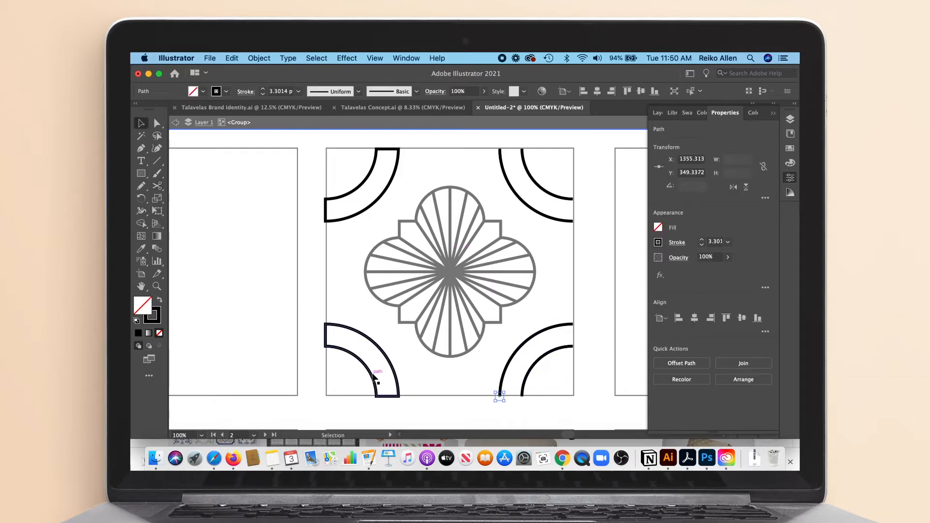
Step: Cut off and delete the two straight end segments of the flower tile's lower-left corner arc
left_click(377, 396)
left_click(399, 397)
left_click(141, 123)
key("Delete")
left_click(157, 186)
left_click(326, 324)
left_click(325, 347)
left_click(141, 123)
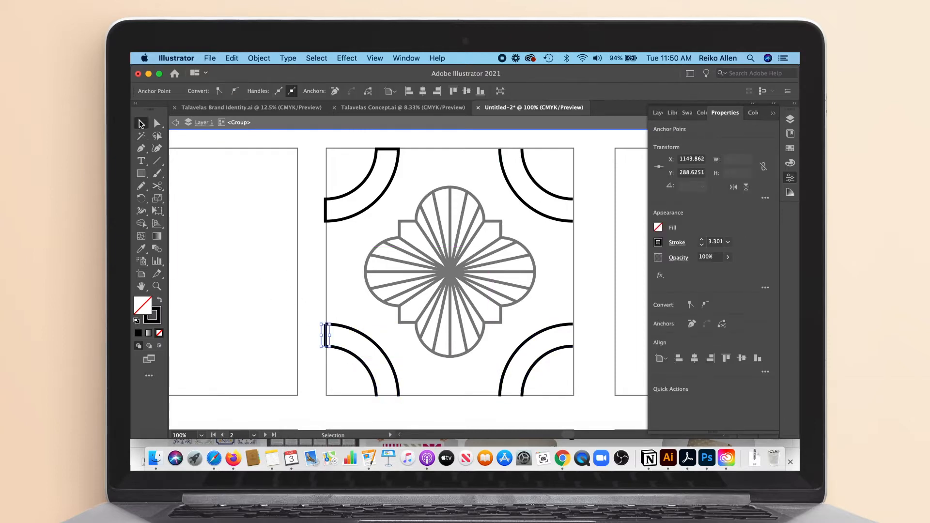
Step: Cut off and delete the vertical end segment of the flower tile's upper-left corner arc
left_click(326, 198)
left_click(326, 221)
left_click(141, 123)
key("Delete")
left_click(157, 186)
left_click(377, 149)
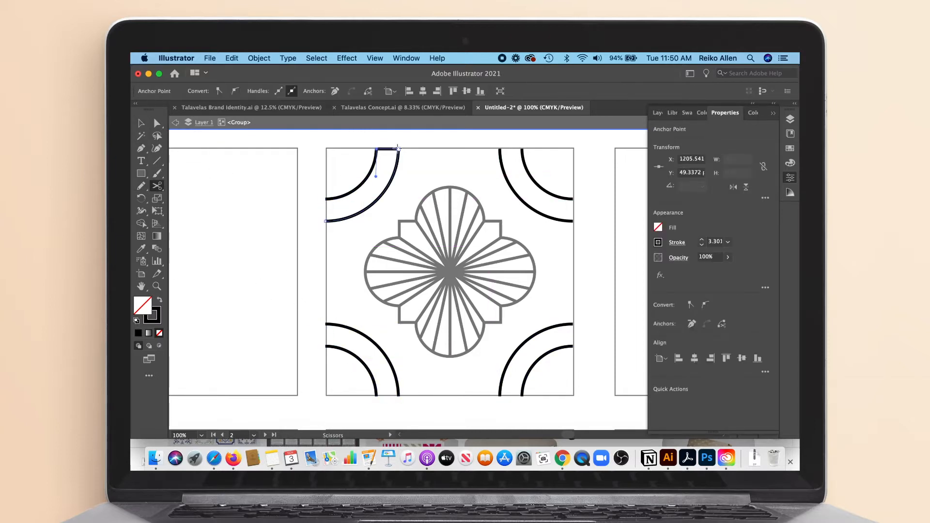
left_click(141, 124)
key("Delete")
key("super+z")
Step: Cut off and delete the horizontal end segment of the upper-left corner arc, and leave the group's isolation
key("c")
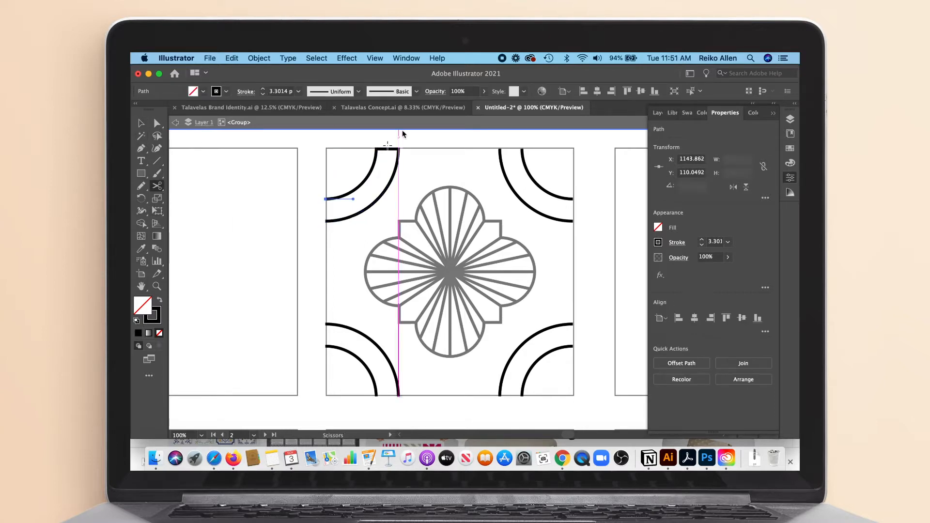
left_click(377, 149)
left_click(399, 149)
key("v")
left_click(380, 143)
key("Escape")
Step: Resize the corner-arc group of the flower tile to 301 × 301 px
left_click(531, 336)
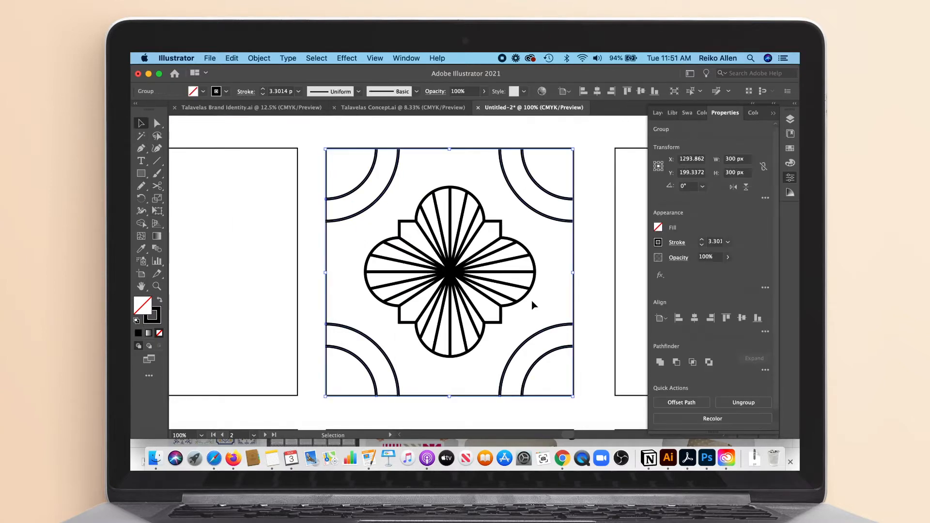
left_click_drag(573, 149, 576, 146)
type("301")
key("Tab")
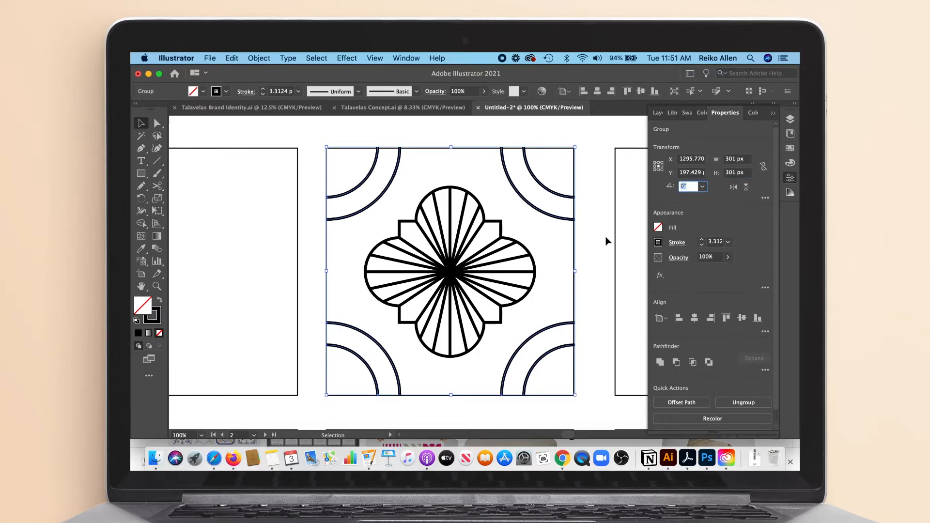
Step: Align the corner-arc group horizontally to the centre of the flower tile's square
left_click(574, 240, "shift")
left_click(575, 238)
left_click(574, 237)
left_click(574, 238, "shift")
left_click(561, 91)
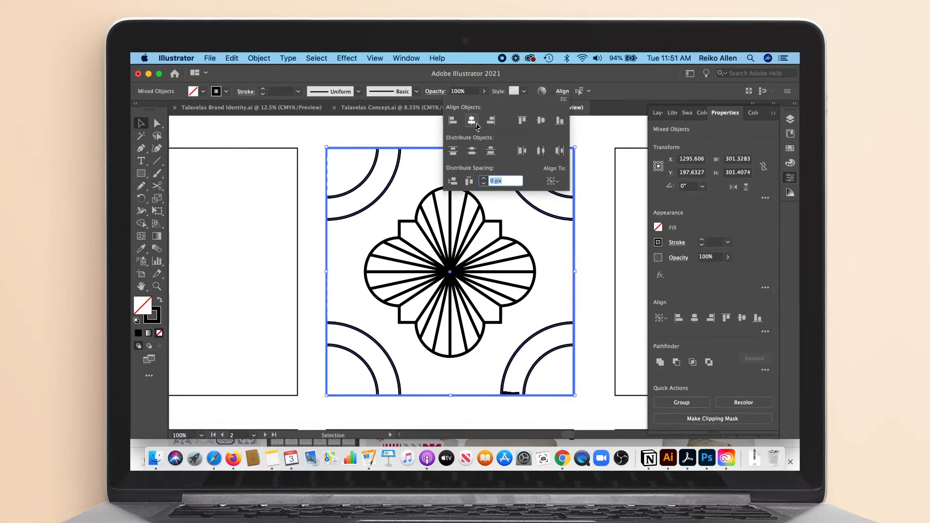
left_click(472, 122)
left_click(596, 214)
key("super+minus")
key("super+minus")
key("super+minus")
key("super+minus")
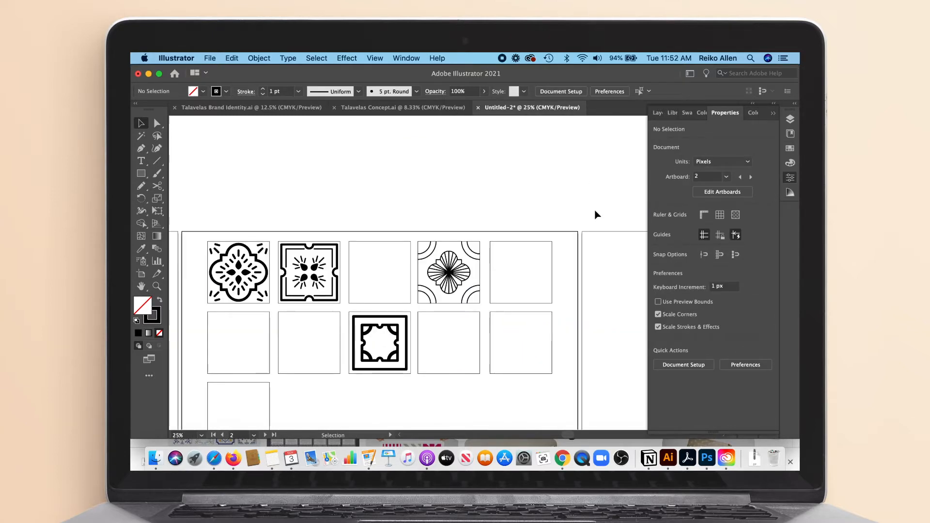
Step: Copy the four central petals from the first tile and paste them into the empty third square of the top row
double_click(246, 271)
left_click(245, 271)
left_click(238, 266, "shift")
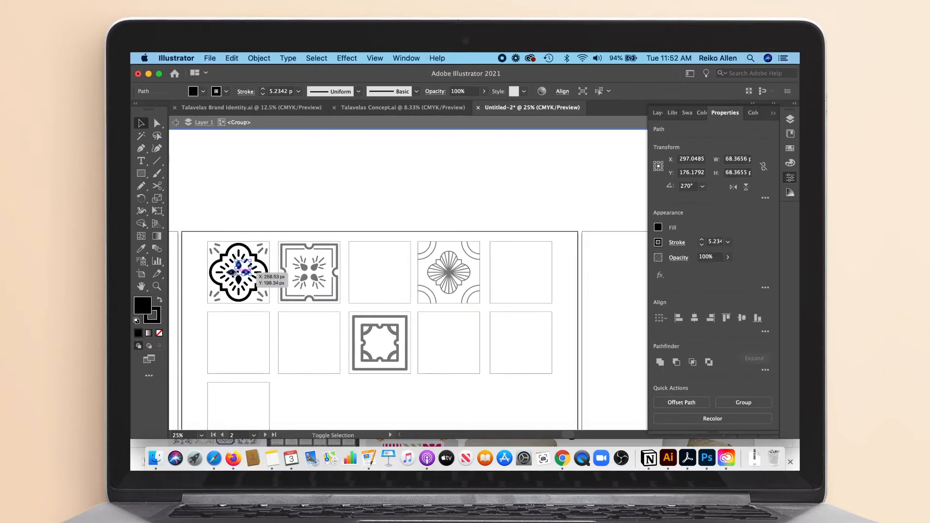
key("super+plus")
key("super+plus")
key("super+plus")
left_click(417, 286, "shift")
left_click(437, 306, "shift")
key("Escape")
left_click_drag(437, 307, 437, 306)
key("super+minus")
key("super+minus")
key("super+minus")
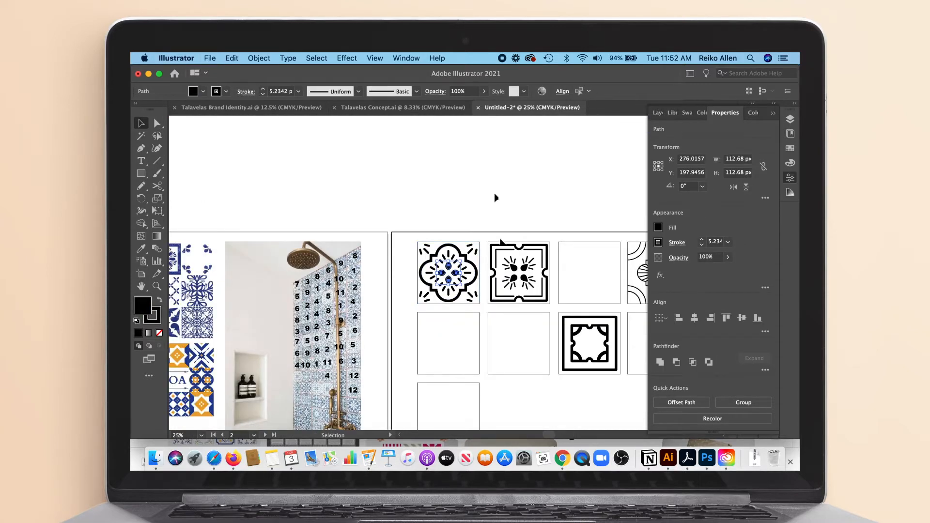
scroll(540, 418, "right", 4)
key("super+v")
left_click(539, 417)
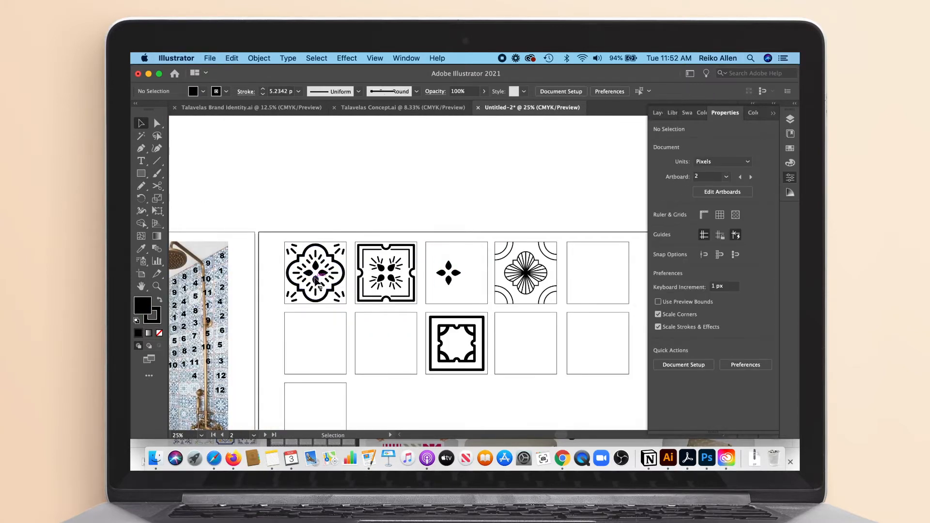
Step: Undo the pasting of the four petals into the third square of the top row
key("super+z")
key("super+z")
key("super+z")
key("super+z")
left_click(231, 58)
left_click(247, 81)
Step: Copy the four central petals from inside the first tile's group and leave the group's isolation
double_click(317, 268)
left_click(316, 266)
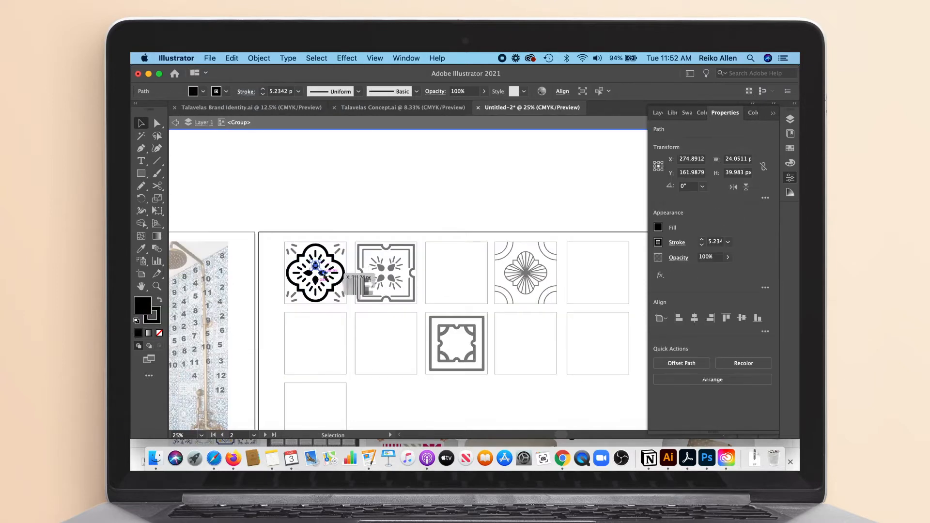
left_click(323, 274, "shift")
left_click(316, 280, "shift")
key("super+plus")
key("super+plus")
key("super+plus")
left_click(415, 274, "shift")
key("Escape")
left_click(530, 397)
left_click_drag(554, 434, 563, 434)
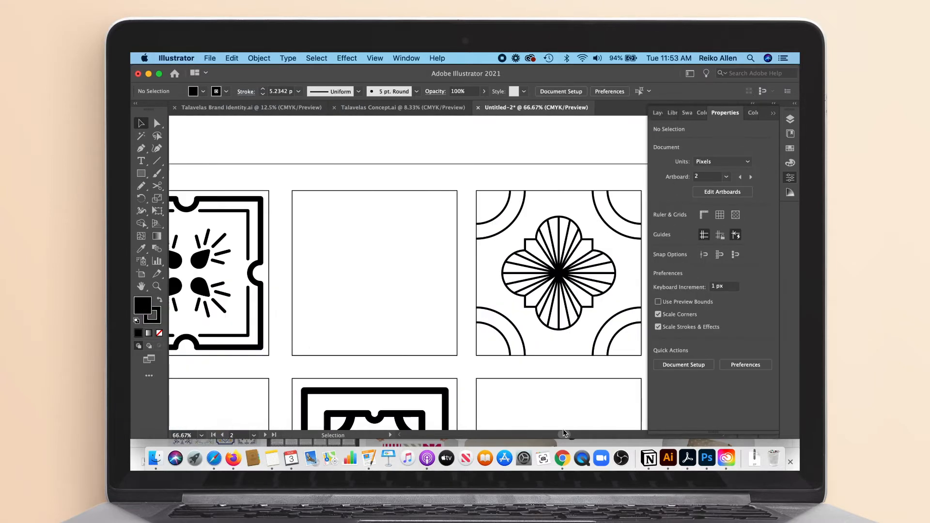
Step: Paste the four petals into the middle of the framed tile in the second row
left_click(774, 113)
left_click_drag(733, 256, 733, 263)
key("super+v")
left_click_drag(466, 276, 393, 276)
left_click(398, 291)
Step: Reflect the framed tile's right petal and its left petal individually across the vertical axis
left_click(392, 277)
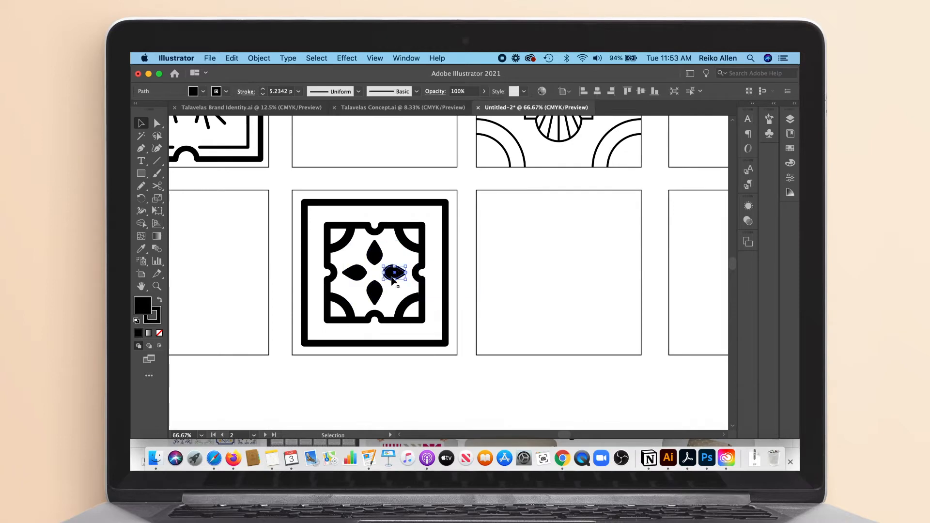
double_click(392, 277)
left_click(259, 58)
mouse_move(271, 71)
left_click(384, 109)
left_click(617, 265)
left_click(737, 374)
double_click(375, 293)
left_click(356, 273)
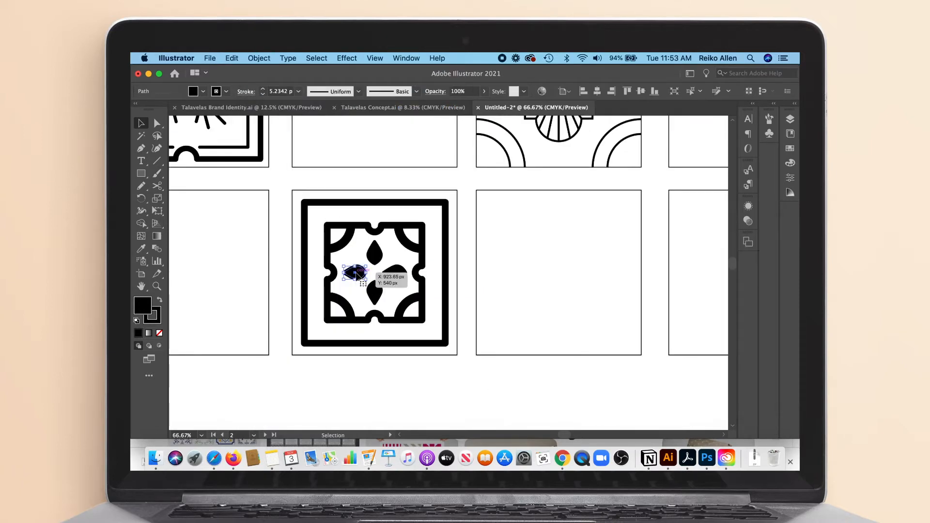
left_click(259, 58)
left_click(390, 108)
key("Return")
Step: Reflect the framed tile's upper petal and its lower petal individually across the horizontal axis
left_click(259, 58)
left_click(378, 109)
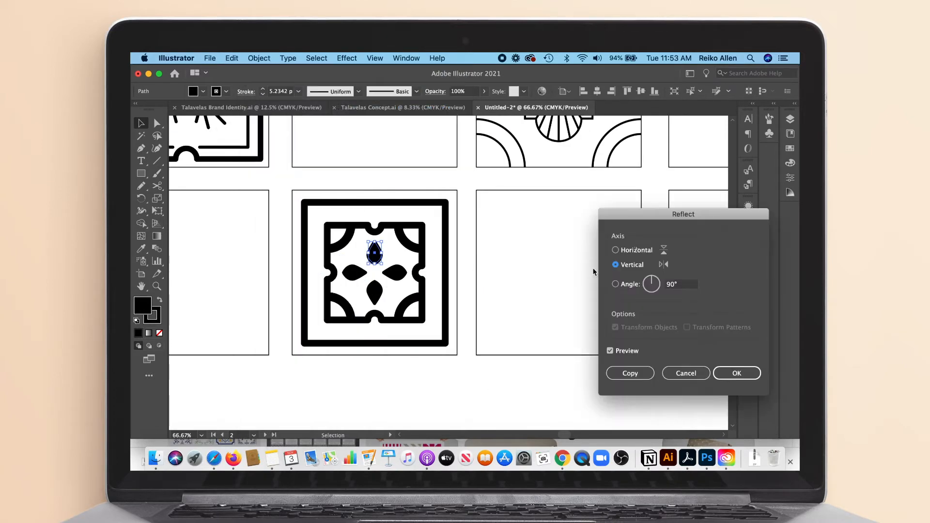
left_click(615, 250)
left_click(737, 374)
left_click(378, 293)
left_click(259, 58)
left_click(378, 109)
left_click(737, 374)
left_click(375, 295)
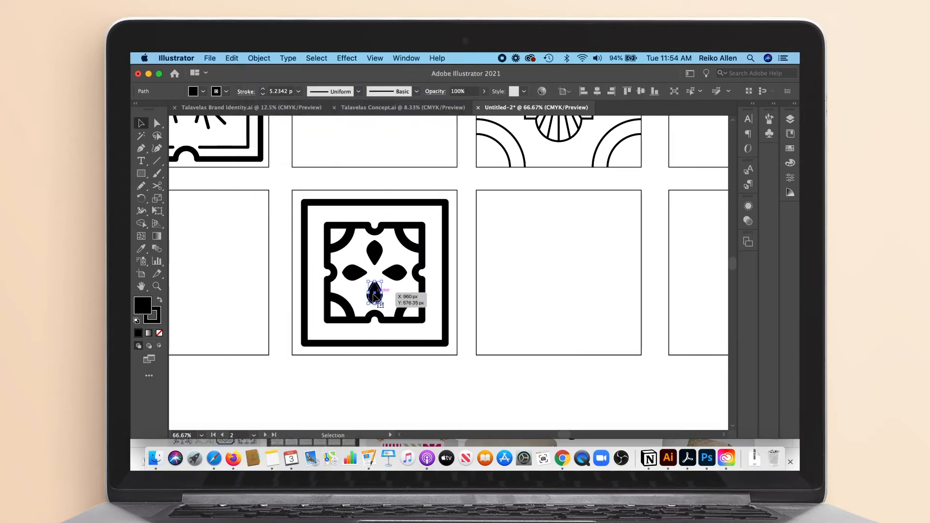
left_click(394, 374)
key("super+minus")
key("super+minus")
key("super+minus")
key("super+minus")
key("super+minus")
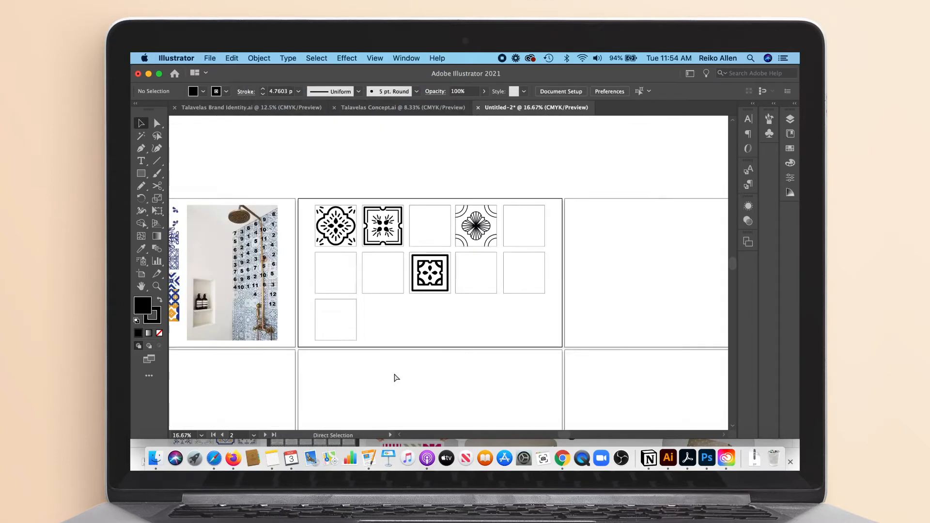
Step: Copy the framed tile's four petals into the empty fifth square of the top row and enlarge them
left_click(431, 273)
key("super+plus")
key("super+plus")
key("super+plus")
left_click(435, 277, "shift")
key("super+plus")
key("super+plus")
key("super+plus")
key("super+plus")
key("super+plus")
left_click(540, 242, "shift")
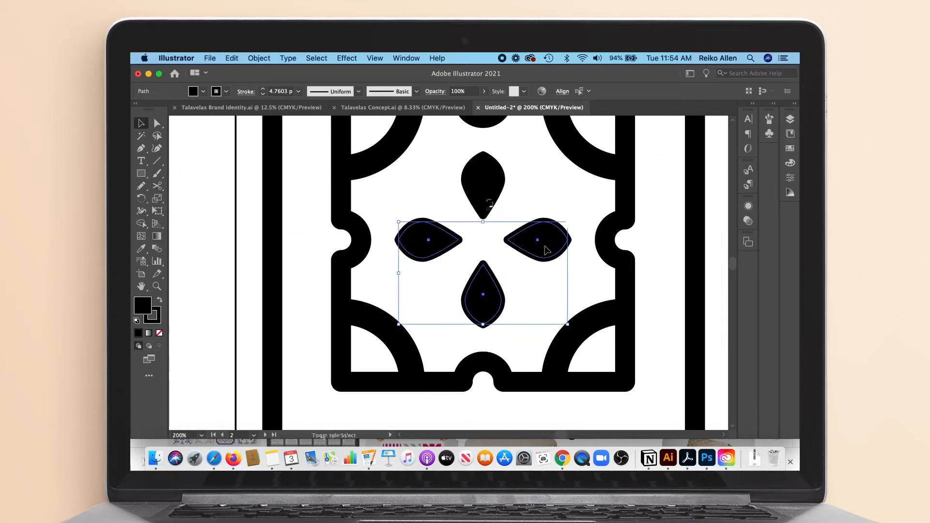
left_click(487, 202, "shift")
key("super+minus")
key("super+minus")
key("super+minus")
key("super+minus")
key("super+minus")
left_click_drag(461, 272, 646, 173)
left_click_drag(646, 190, 658, 203)
mouse_move(653, 183)
left_mouse_down()
mouse_move(664, 207)
mouse_move(652, 179)
left_mouse_up()
Step: Try to align the four ungrouped petals with the fifth square, and undo the alignment
left_click(678, 172, "shift")
left_click(562, 91)
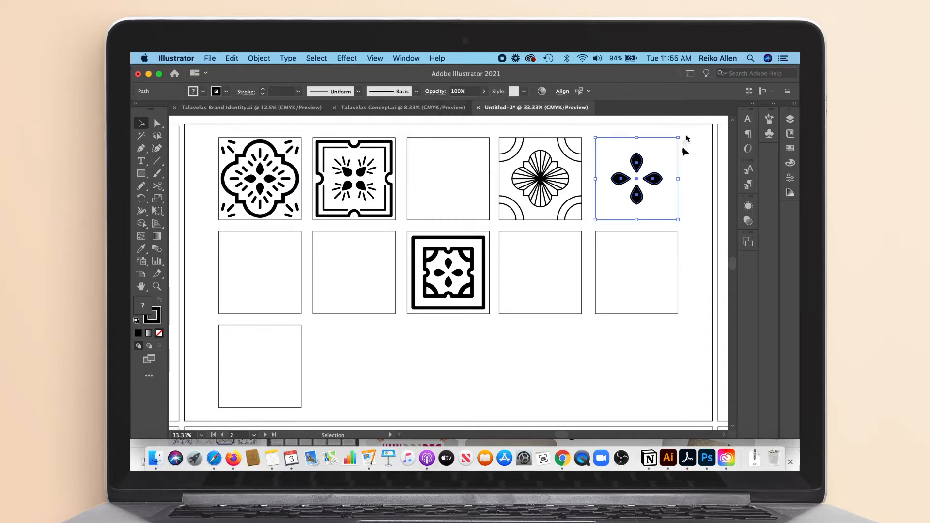
left_click(562, 91)
left_click(470, 121)
key("super+z")
Step: Group the four enlarged petals in the fifth square of the top row
left_click(653, 179)
left_click(637, 162, "shift")
left_click(621, 178, "shift")
left_click(637, 197, "shift")
key("super+g")
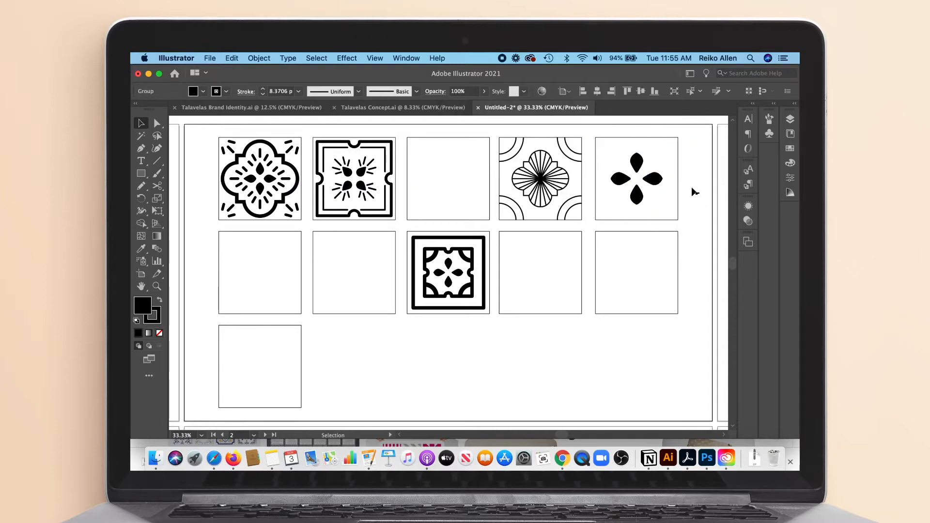
Step: Align the petal group to the centre of the fifth square and try a copy turned onto the diagonals
left_click(678, 187, "shift")
left_click(562, 91)
left_click(707, 192)
left_click(660, 179)
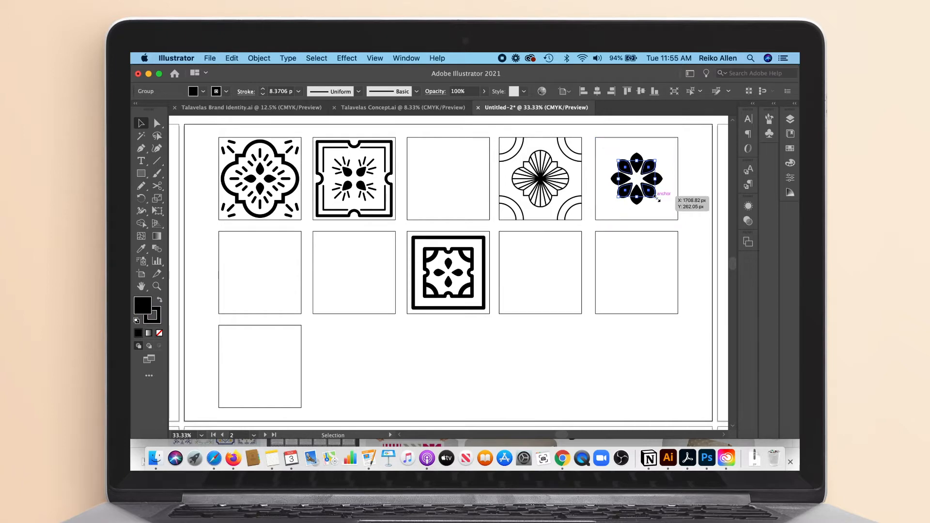
left_click_drag(659, 199, 665, 205)
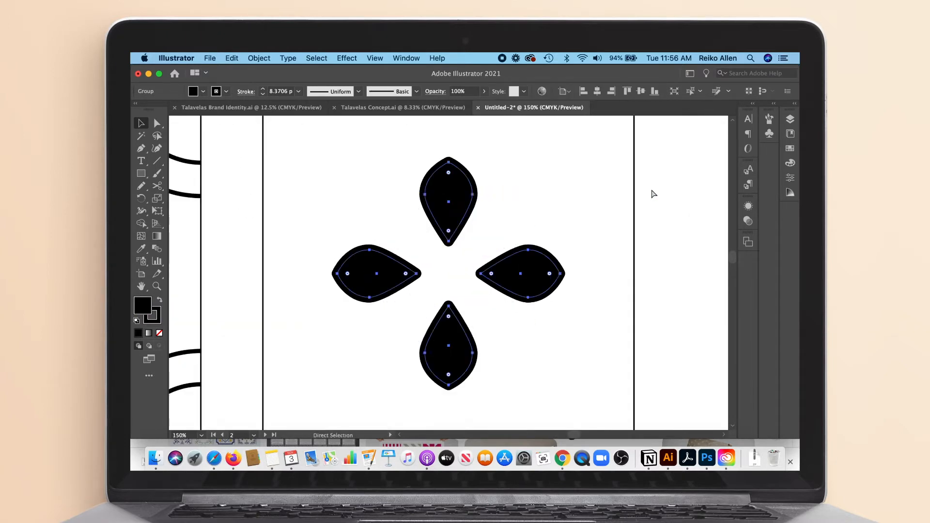
Step: Move each of the four petals outward from the centre inside the petal group, and leave its isolation
key("v")
double_click(540, 267)
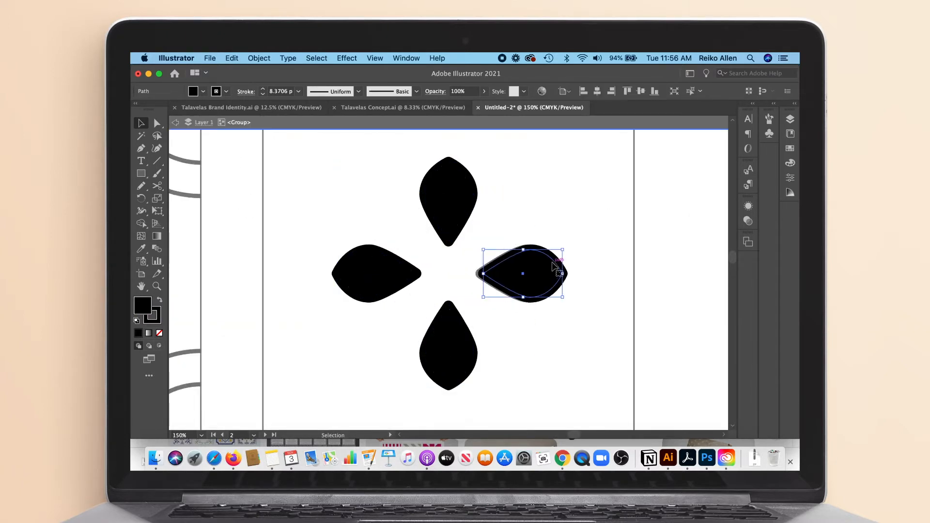
left_click_drag(541, 267, 555, 266)
left_click_drag(388, 281, 362, 281)
left_click_drag(464, 225, 464, 201)
left_click_drag(459, 313, 466, 334)
key("Escape")
Step: Rotate a copy of the petal group so its petals sit diagonally between the original four
left_click_drag(587, 138, 631, 218)
key("super+z")
left_click(664, 293)
left_click(582, 285)
left_click_drag(587, 136, 632, 211)
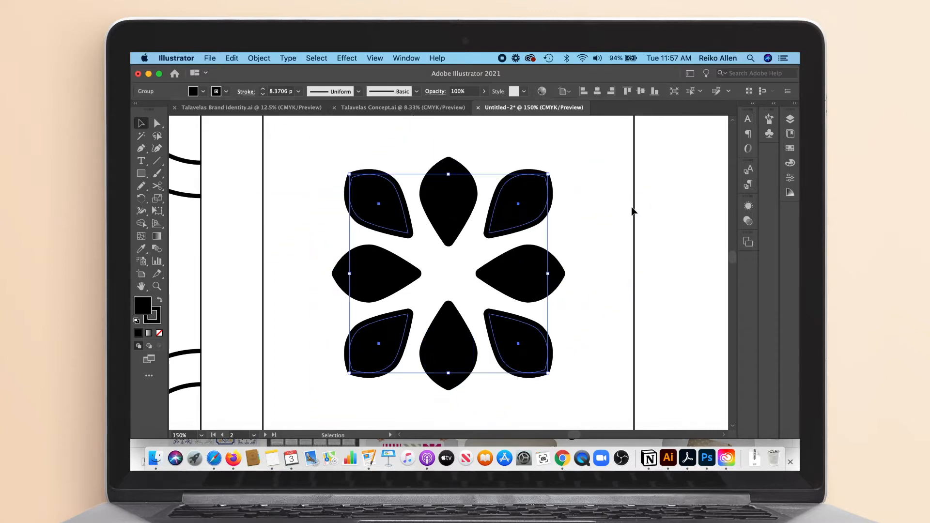
Step: Examine the eight-petal flower at overview scale next to the other tiles and the reference images
left_click(692, 247)
key("super+minus")
key("super+minus")
key("super+minus")
key("super+minus")
key("super+minus")
key("super+minus")
key("super+minus")
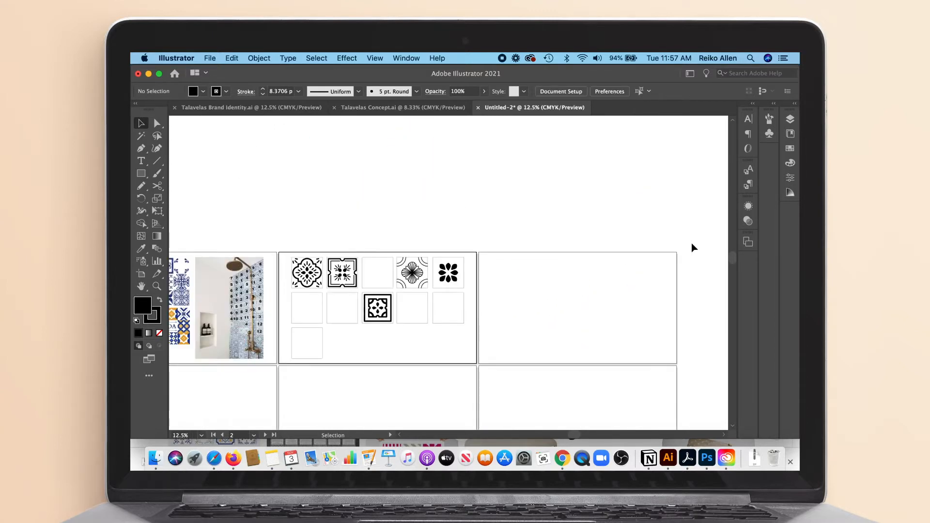
key("super+minus")
key("super+equal")
key("super+equal")
key("super+equal")
key("super+equal")
key("super+minus")
key("super+minus")
key("super+minus")
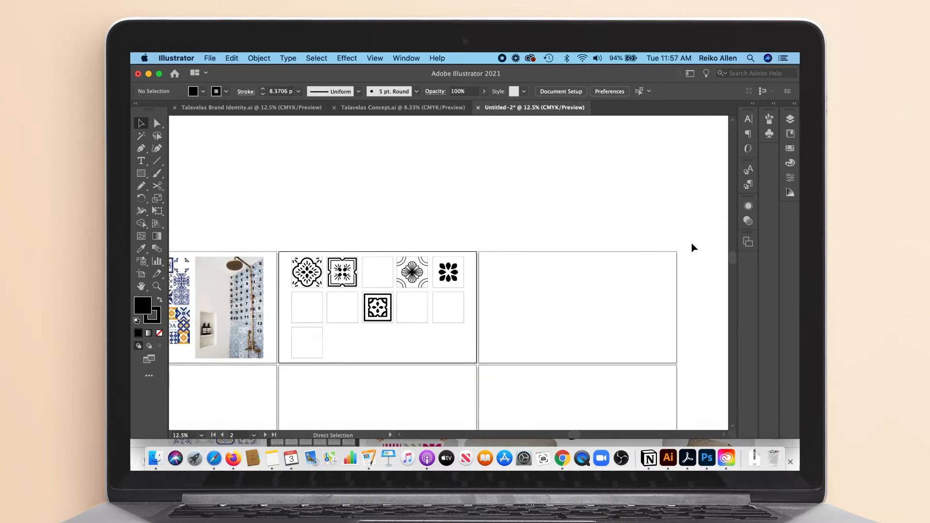
scroll(562, 433, "left", 5)
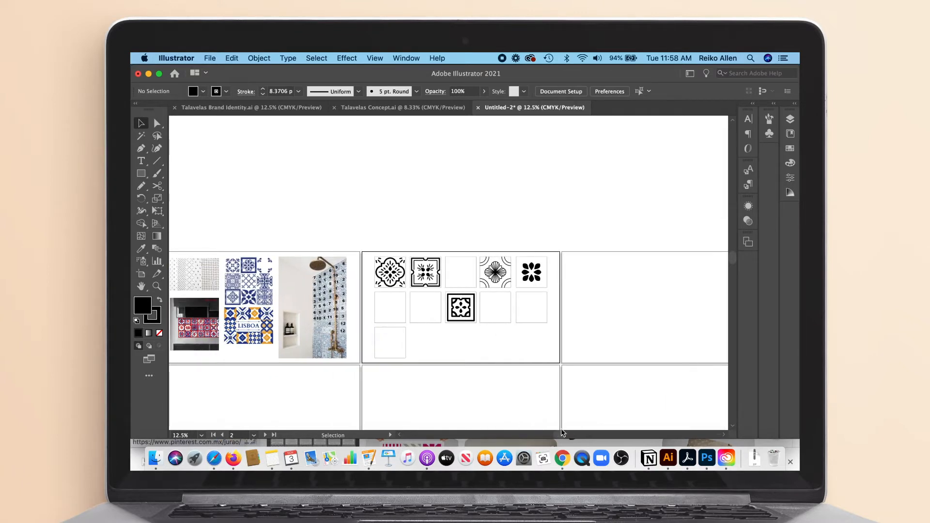
Step: Try an enlarged copy of the diagonal petals in the last square of the second row, and delete it
left_click(538, 279)
key("super+equal")
key("super+equal")
key("super+equal")
key("super+equal")
key("super+equal")
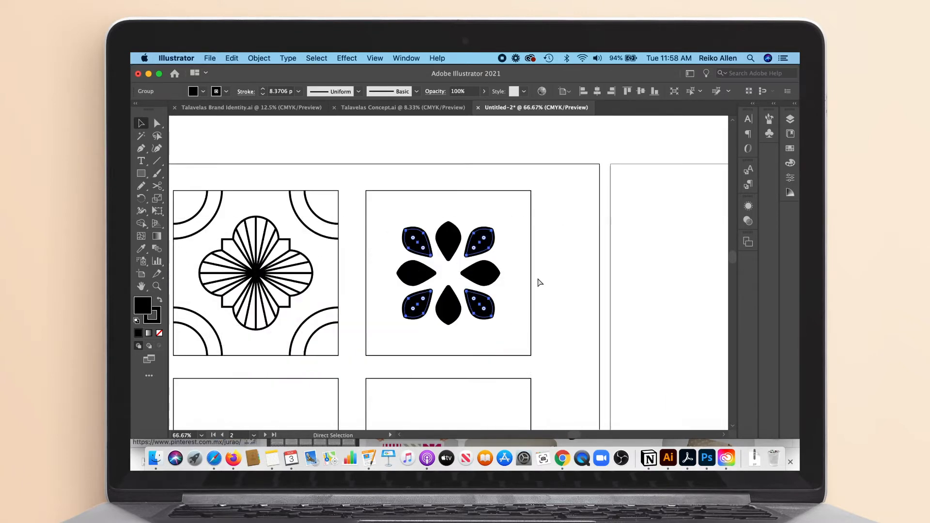
left_click_drag(504, 304, 638, 305)
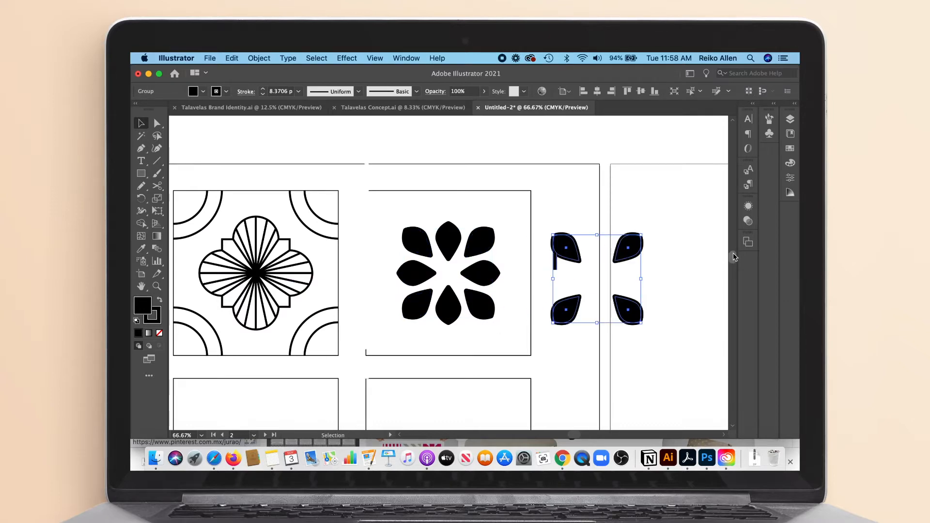
scroll(734, 256, "down", 3)
left_click_drag(640, 253, 681, 291)
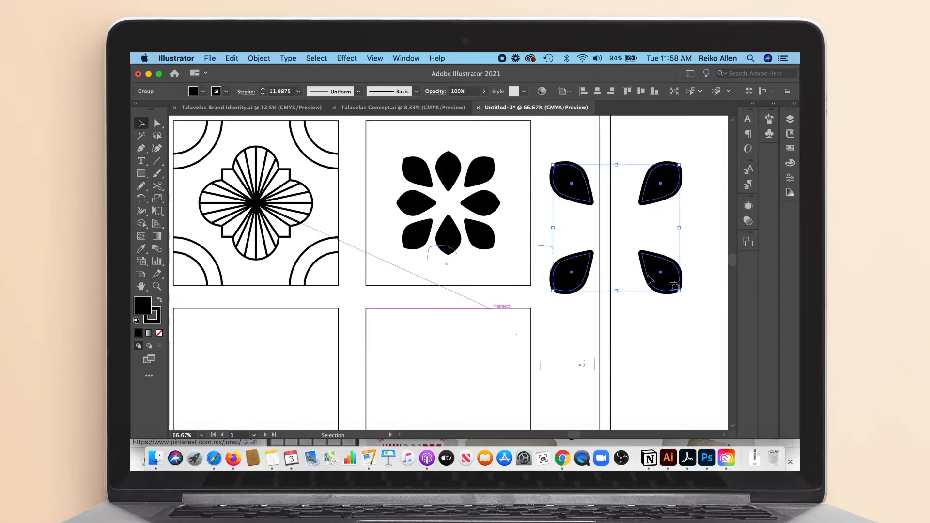
left_click_drag(664, 182, 489, 338)
key("Delete")
Step: Nudge the right petal outward inside a duplicate of the upright four-petal group
left_click(494, 204)
double_click(483, 203)
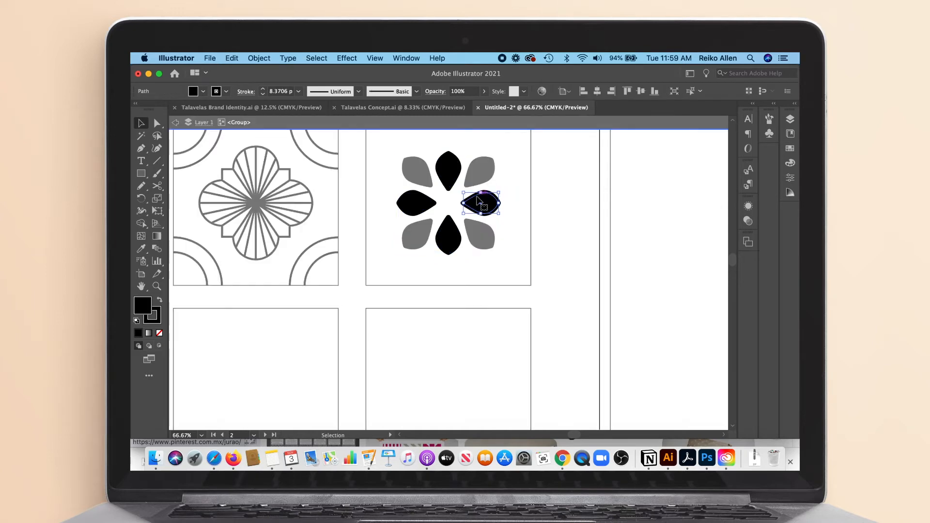
key("Right")
key("Right")
key("Right")
key("Right")
key("Right")
key("Right")
key("Right")
key("Right")
key("Right")
key("Right")
key("Right")
key("Right")
key("Right")
key("Right")
key("Right")
key("Right")
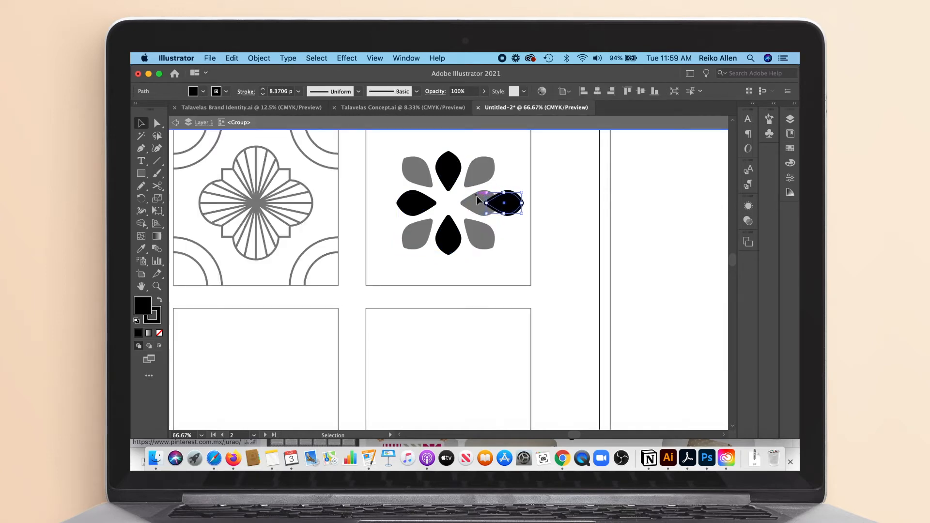
Step: Move the duplicate group's left, upper and lower petals outward from the centre, and leave its isolation
left_click(415, 212)
key("Left")
key("Left")
key("Left")
key("Left")
key("Left")
key("Left")
key("Left")
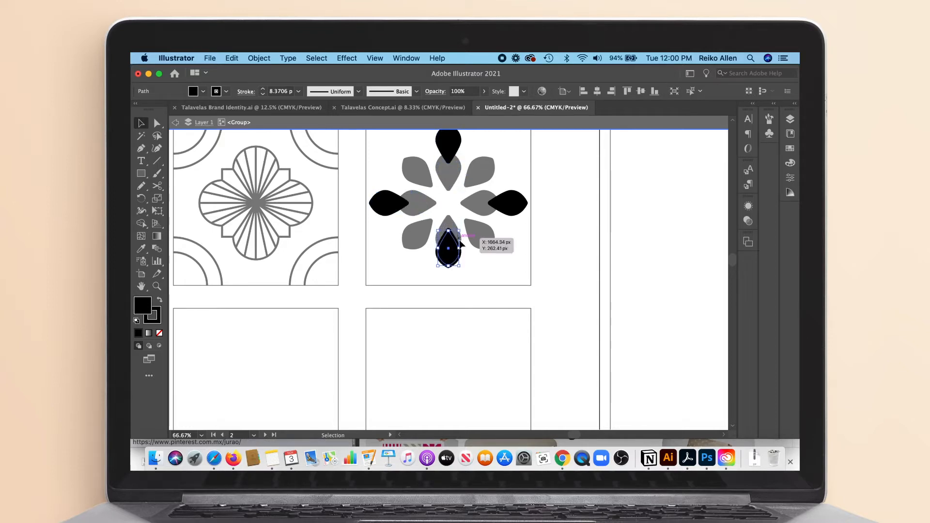
key("Escape")
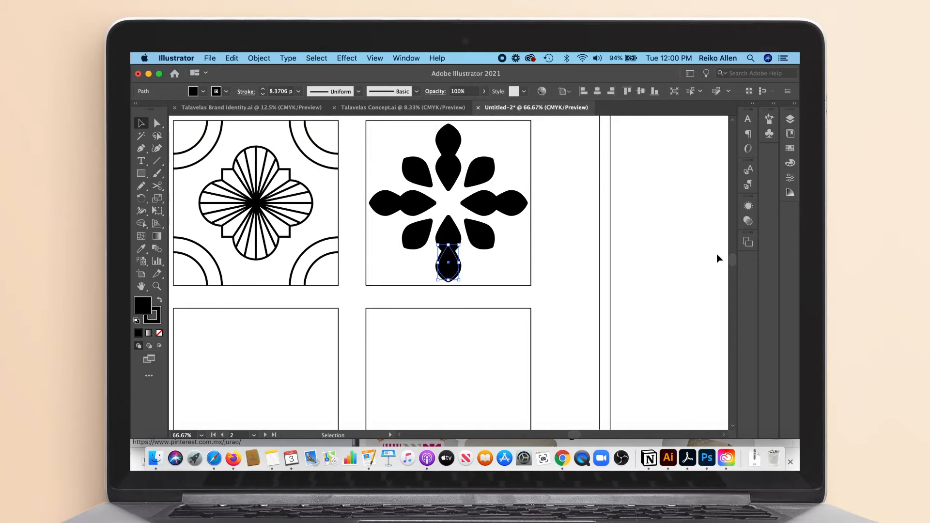
Step: Move the spread-out four-petal group into the empty fourth square of the second row
left_click(519, 198)
left_click_drag(531, 121, 554, 176)
key("super+z")
left_click_drag(521, 202, 524, 363)
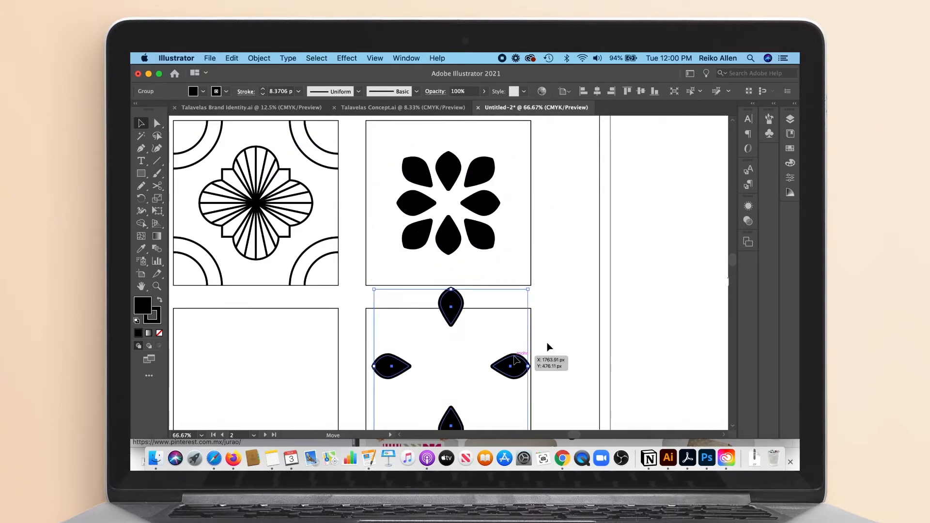
key("super+minus")
key("super+minus")
left_click_drag(477, 285, 382, 287)
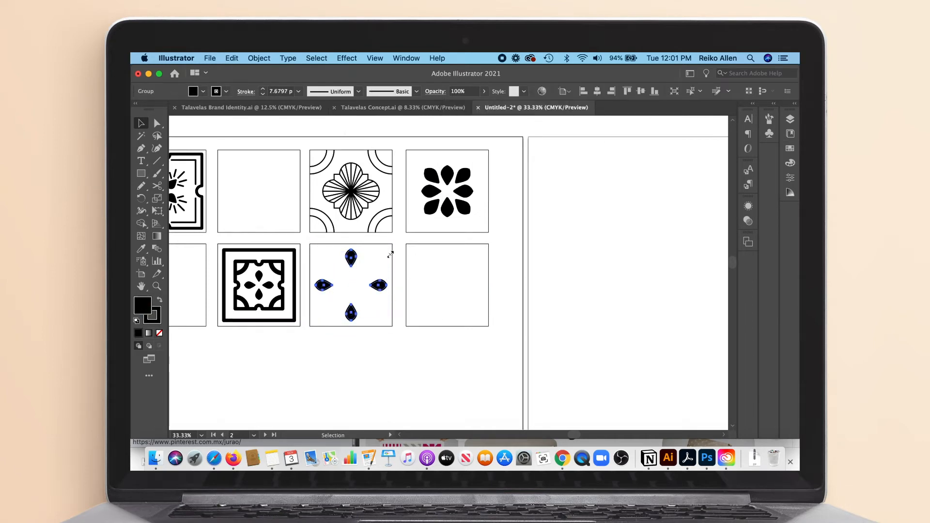
Step: Add four diagonal petals between the upright ones in the second row's fourth square, forming a ring of eight
left_click_drag(391, 255, 405, 286)
left_click(392, 284, "shift")
left_click(399, 287)
left_click(380, 285)
left_click(386, 350)
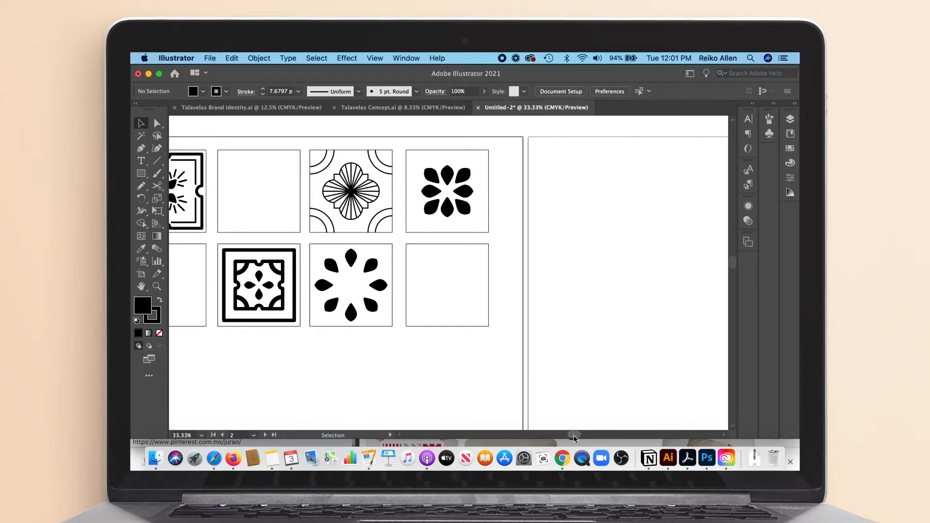
scroll(567, 435, "left", 5)
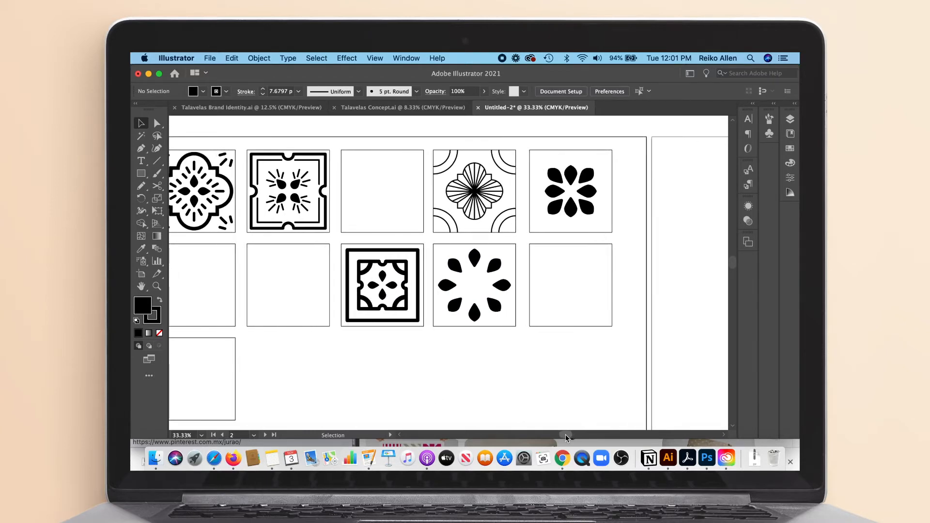
Step: Scale the eight-petal ring down about its centre in the second row's fourth square
left_click(495, 306)
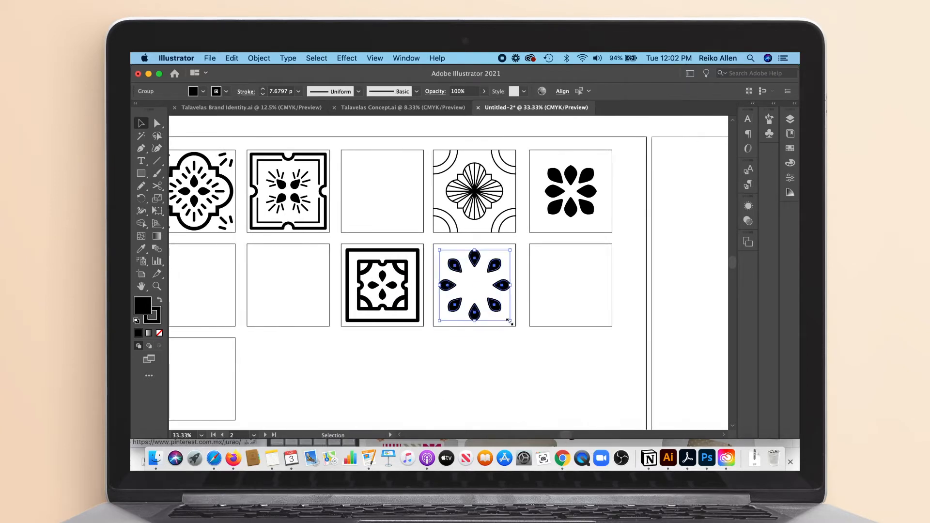
left_click_drag(511, 322, 504, 317)
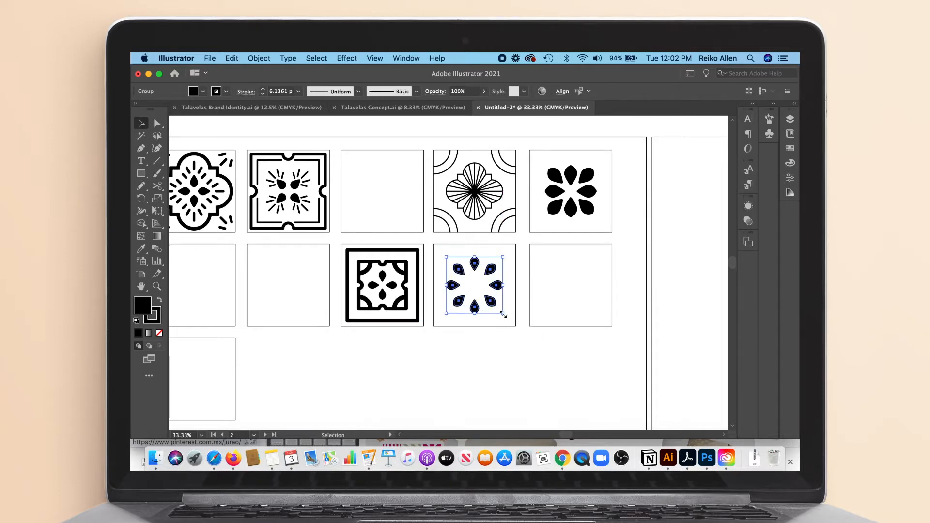
left_click(498, 355)
key("super+minus")
key("super+minus")
key("super+plus")
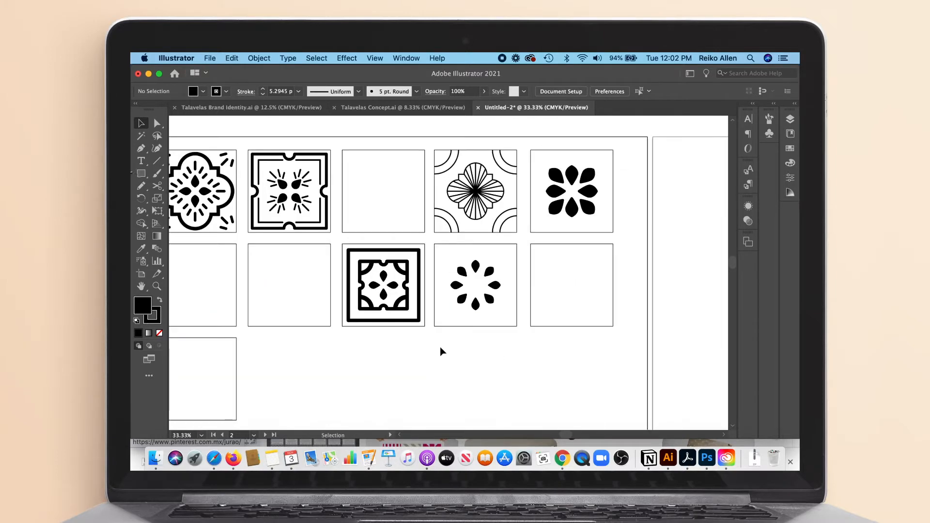
Step: Draw an unfilled circle around the petal ring with the Ellipse tool and centre it horizontally in the square
key("l")
left_click_drag(436, 252, 506, 320)
left_click(137, 109)
key("v")
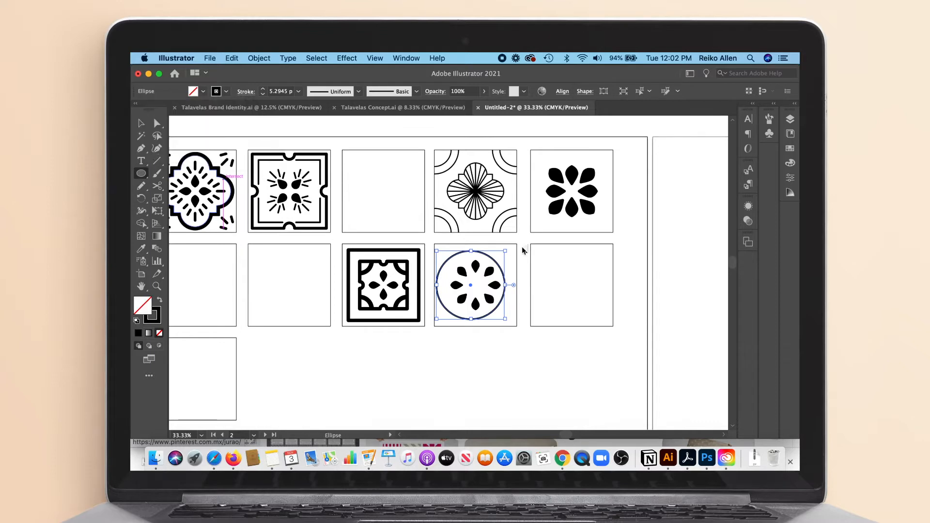
left_click(516, 279, "shift")
left_click(562, 91)
left_click(471, 121)
left_click(478, 339)
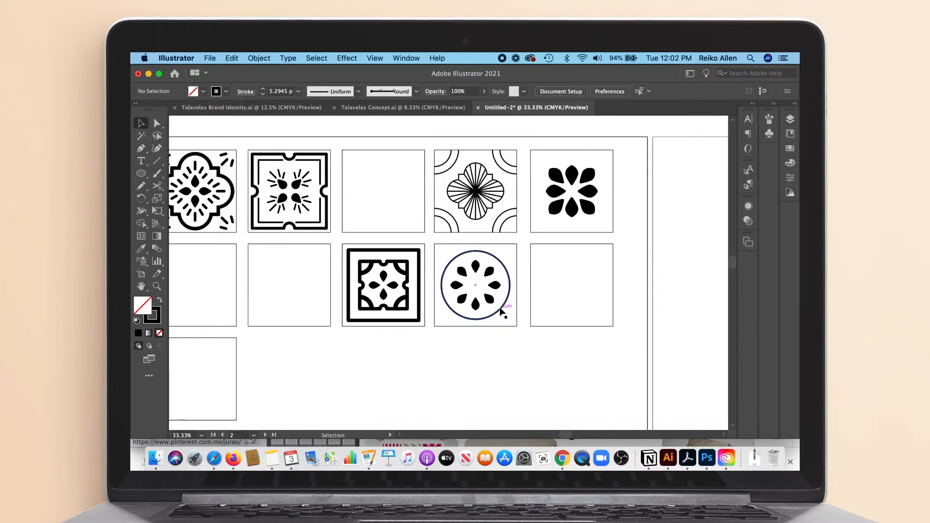
Step: Draw a small circle at the centre of the petal ring and sample the outer circle's appearance for it
key("l")
mouse_move(475, 286)
left_mouse_down()
mouse_move(488, 299)
mouse_move(481, 305)
left_mouse_up()
key("super+plus")
key("super+plus")
key("super+plus")
key("super+plus")
key("i")
left_click(296, 249)
Step: Shrink the outer circle about its centre so it fits closer around the eight petals
left_click(141, 124)
left_click(475, 124)
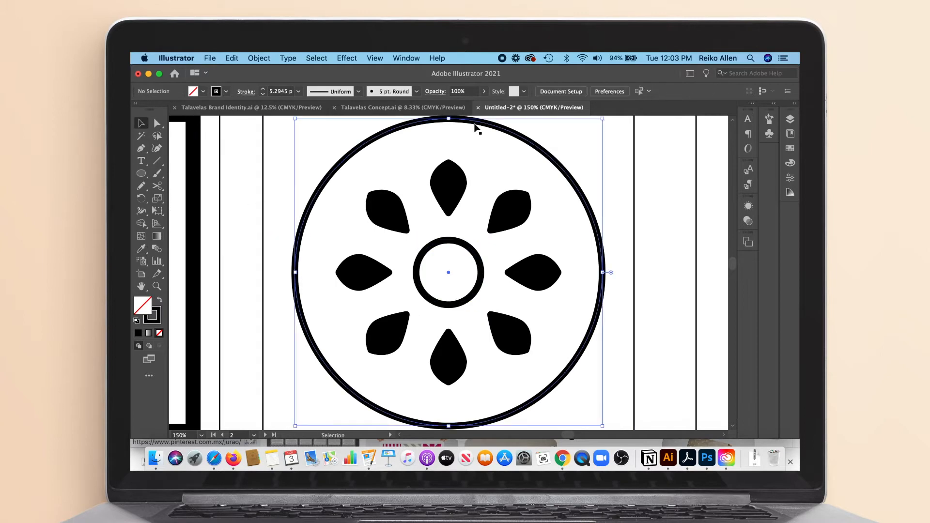
left_click_drag(602, 119, 587, 151)
left_click(667, 236)
key("super+minus")
key("super+plus")
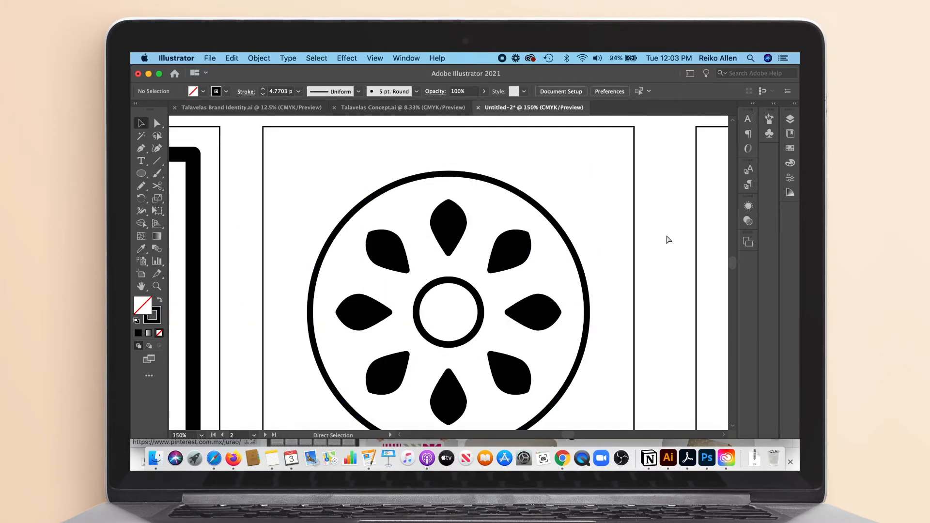
Step: Set the stroke of both the outer circle and the small central circle to 10 pt
left_click(576, 259)
left_click(452, 282, "shift")
left_click(263, 89)
left_click(263, 89)
left_click(263, 88)
left_click(263, 89)
left_click(262, 89)
left_click(658, 200)
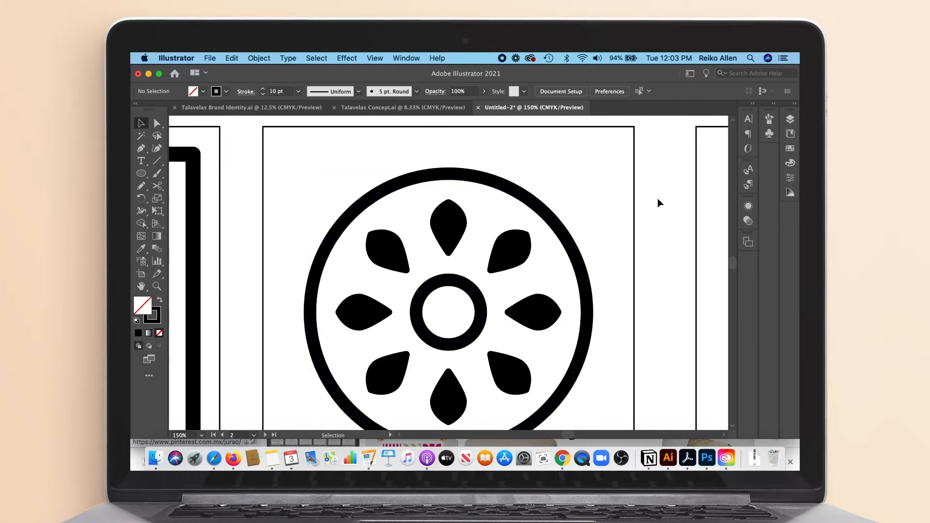
key("super+minus")
key("super+minus")
key("super+minus")
key("super+minus")
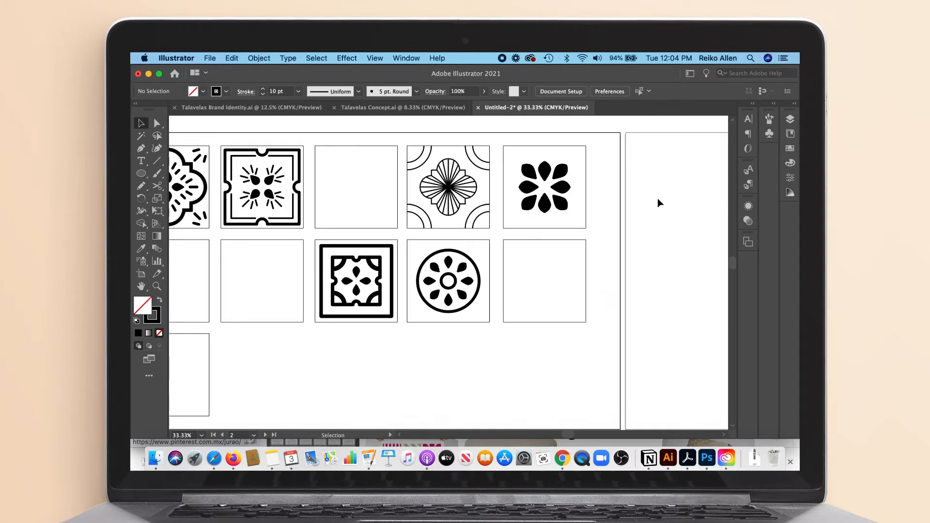
Step: Copy a fan of short ray lines from the first tile into the upper-right corner of the petal tile
scroll(243, 204, "left", 3)
double_click(242, 193)
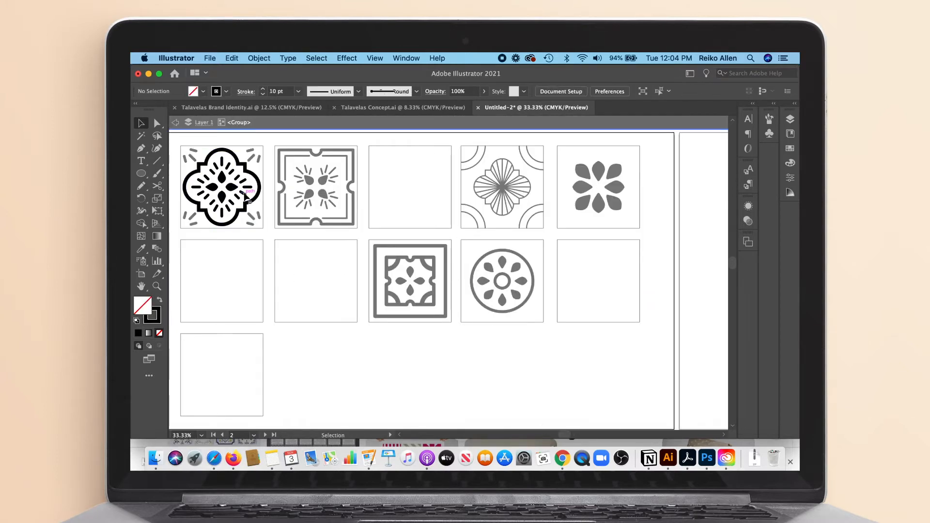
left_click(242, 192)
key("super+plus")
key("super+plus")
left_click(436, 281, "shift")
left_click(456, 261, "shift")
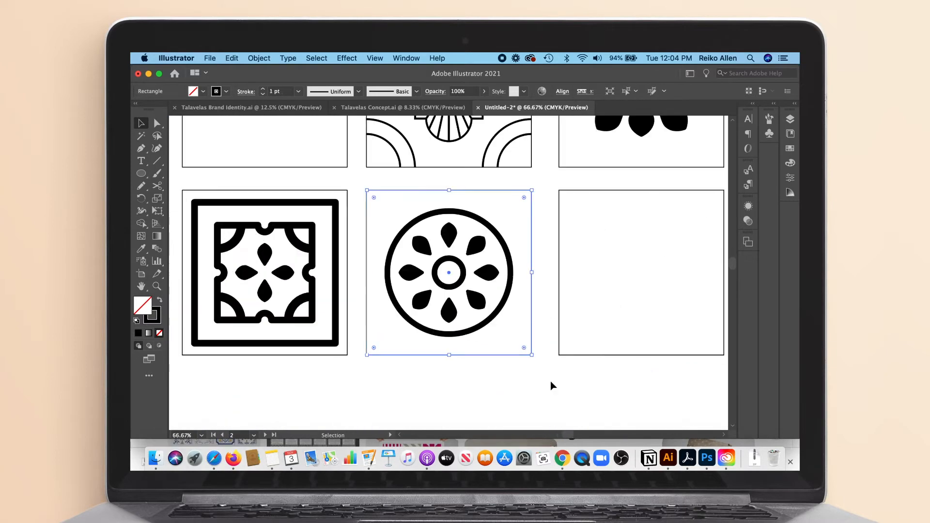
mouse_move(444, 269)
left_mouse_down()
mouse_move(513, 224)
mouse_move(489, 208)
left_mouse_up()
left_click(546, 245)
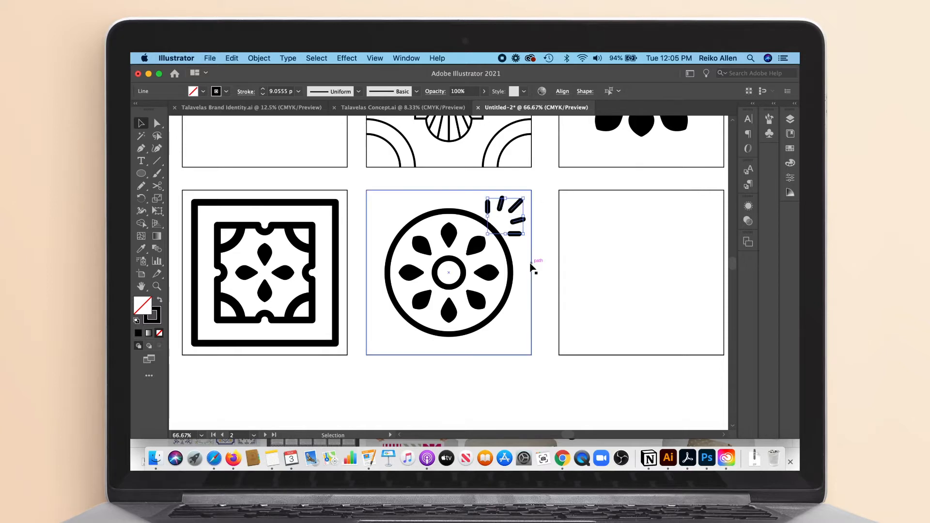
Step: Move the large circle from the petal tile into the empty last square of the second row
mouse_move(512, 271)
left_mouse_down()
mouse_move(657, 306)
mouse_move(705, 272)
left_mouse_up()
left_click(516, 234)
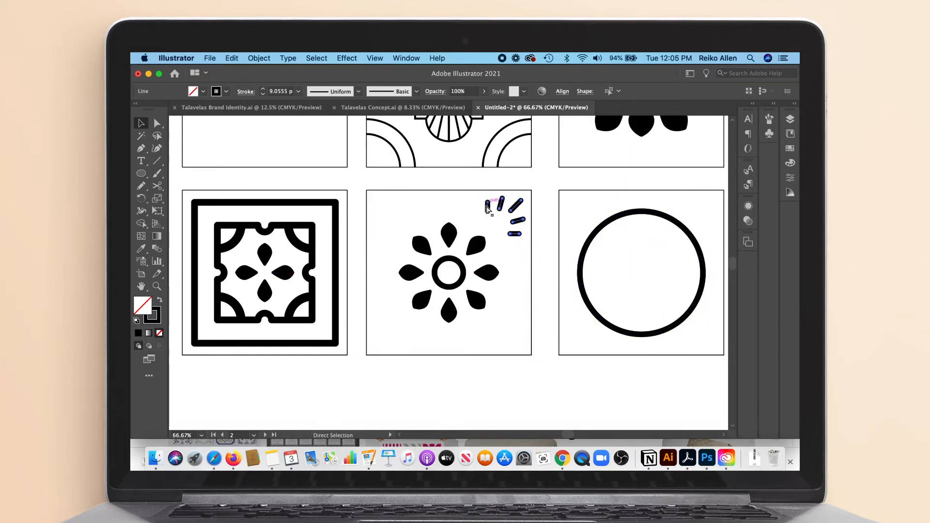
Step: Group and enlarge the ray lines, and place a mirrored copy in the petal tile's upper-left corner
key("super+g")
mouse_move(488, 234)
left_mouse_down()
mouse_move(340, 361)
mouse_move(463, 359)
mouse_move(417, 258)
left_mouse_up()
left_click(260, 58)
left_click(378, 107)
key("Return")
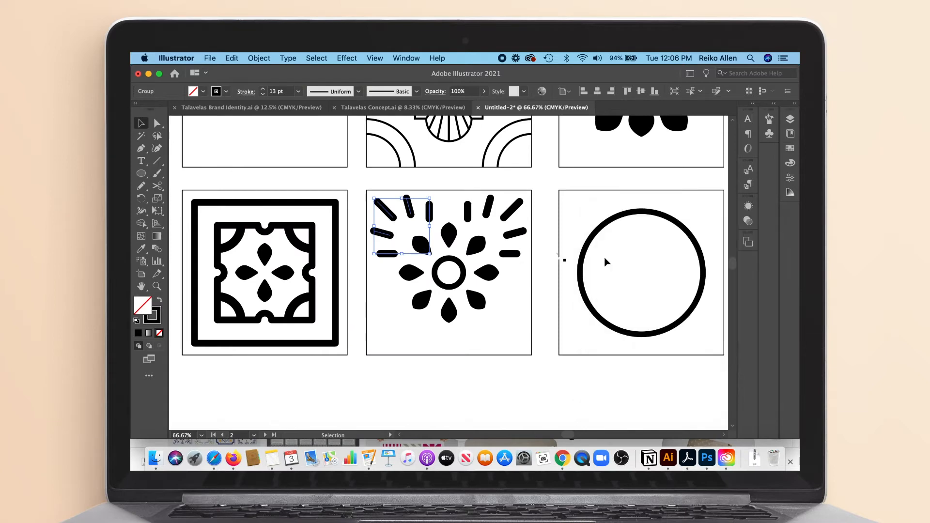
Step: Copy both upper ray groups to the bottom of the petal tile and flip the copies vertically
left_click_drag(518, 236, 518, 325)
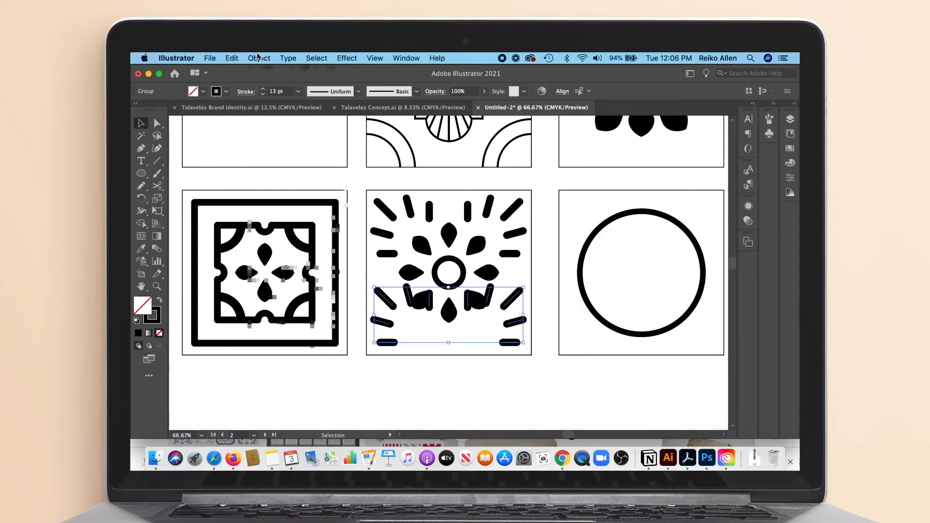
left_click(260, 58)
left_click(378, 107)
left_click(615, 250)
left_click(737, 374)
Step: Set the stroke of all the ray lines around the petals to 5 pt
left_click(516, 254, "shift")
double_click(264, 94)
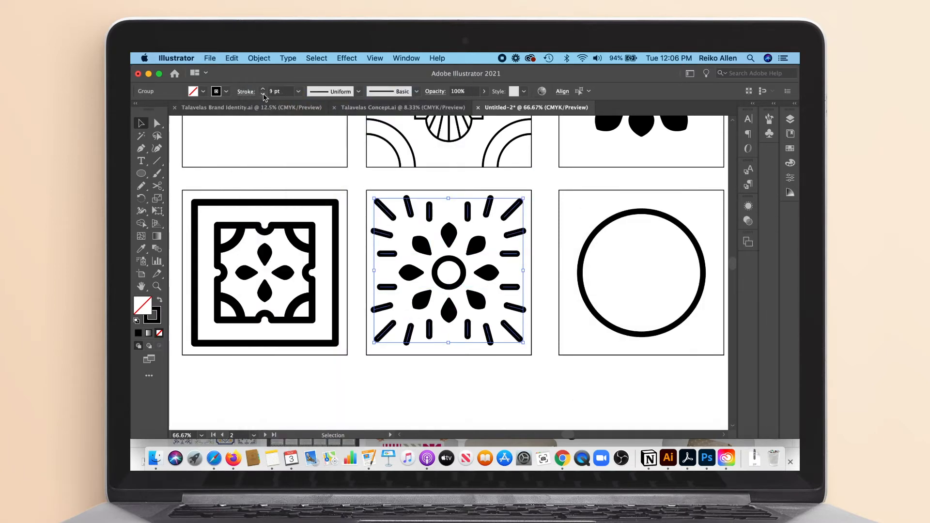
double_click(263, 94)
double_click(263, 94)
left_click(461, 390)
left_click(515, 334)
left_click(510, 254, "shift")
left_click(387, 254, "shift")
left_click(387, 287, "shift")
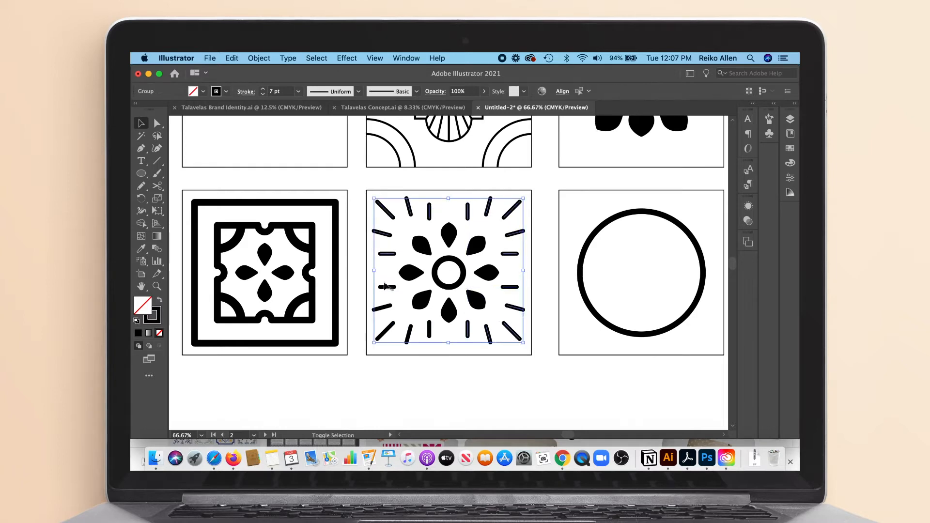
left_click(263, 94)
double_click(263, 89)
Step: Shrink the eight-petal ring slightly, and turn the central circle into a smaller solid black dot
left_click(475, 301)
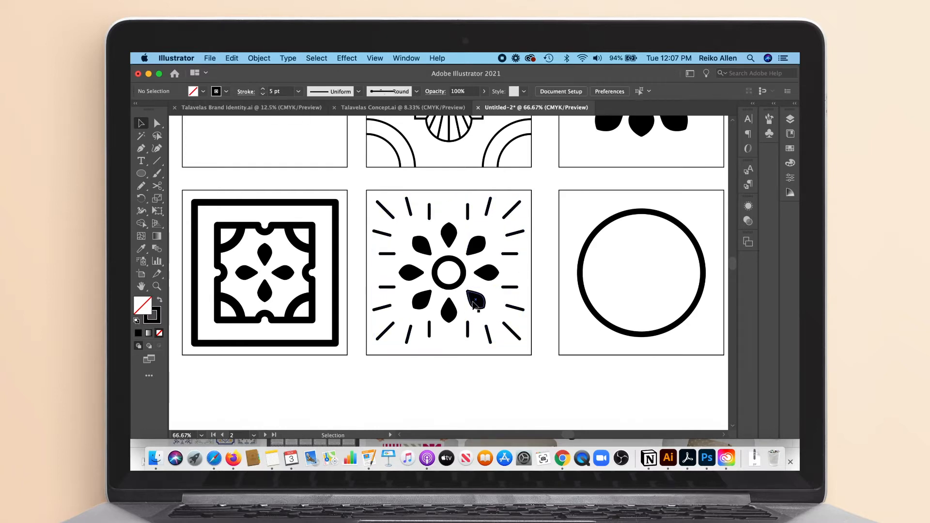
left_click(490, 387)
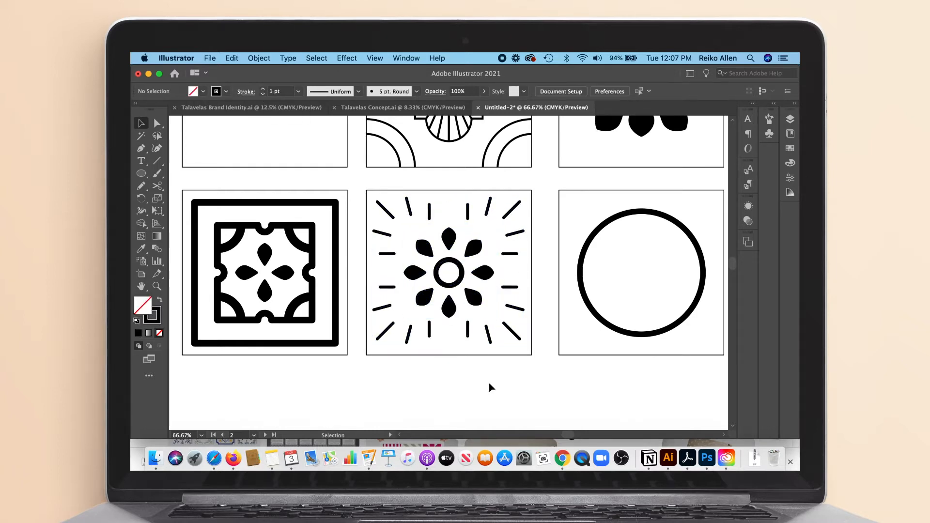
left_click(437, 271)
left_click(161, 301)
left_click_drag(462, 286, 457, 280)
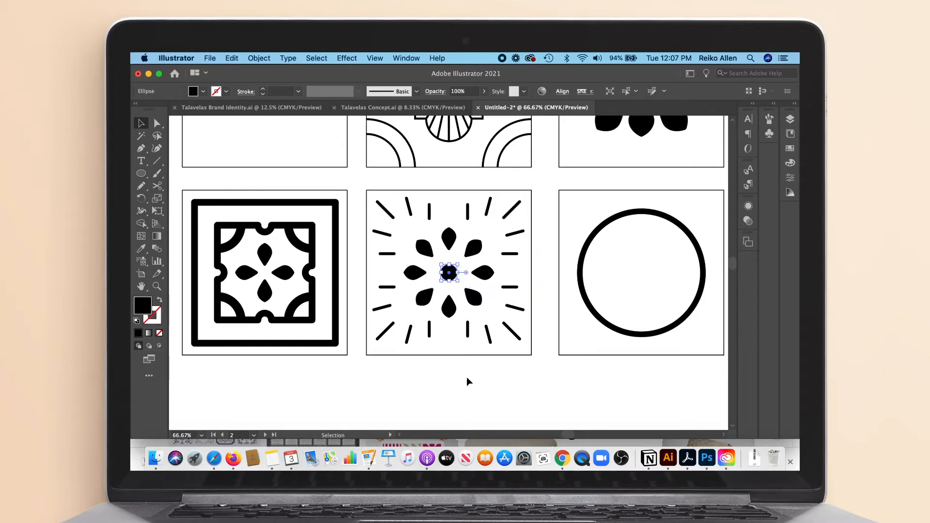
Step: Compare the ray tile with the other tiles in the grid
key("super+minus")
key("super+minus")
key("super+minus")
key("super+minus")
key("super+minus")
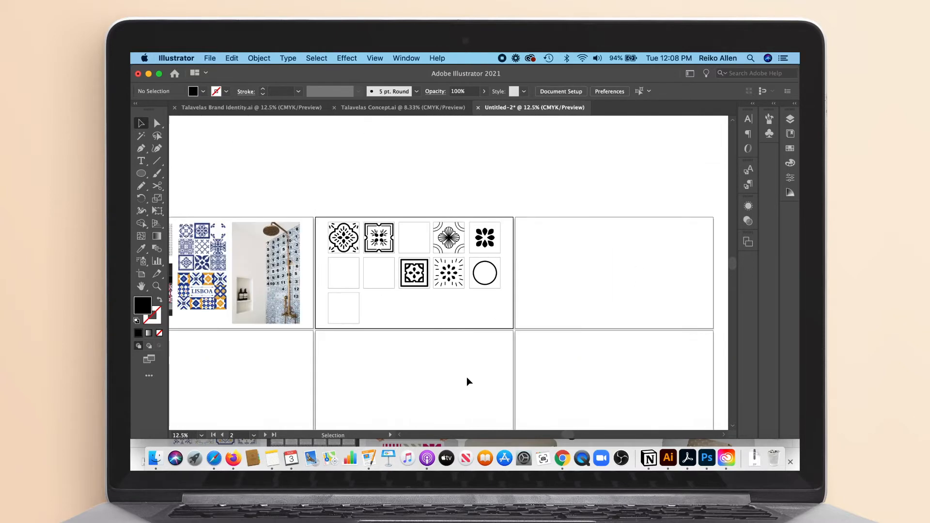
key("super+equal")
key("super+equal")
key("super+equal")
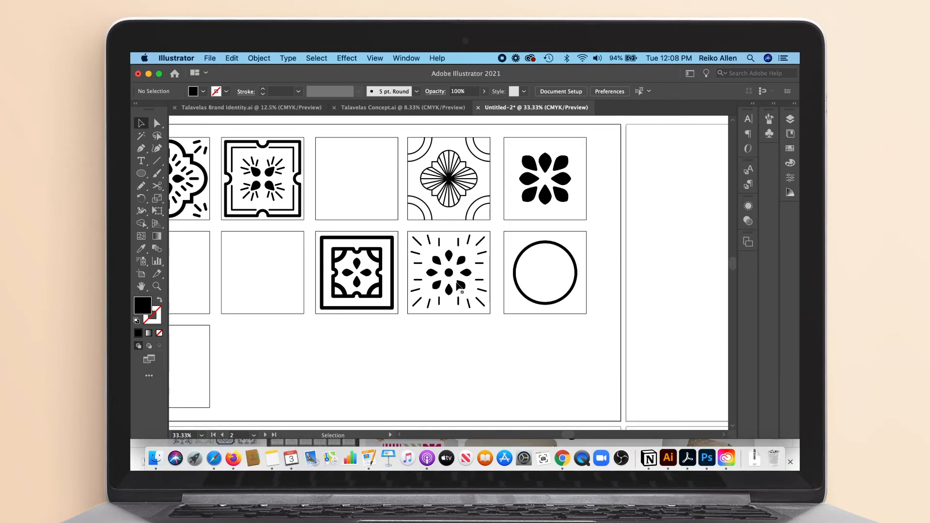
Step: Try changing the stroke and fill of the flower and corner arcs in the first row's fourth tile
left_click(449, 162)
left_click(263, 89)
left_click(341, 165)
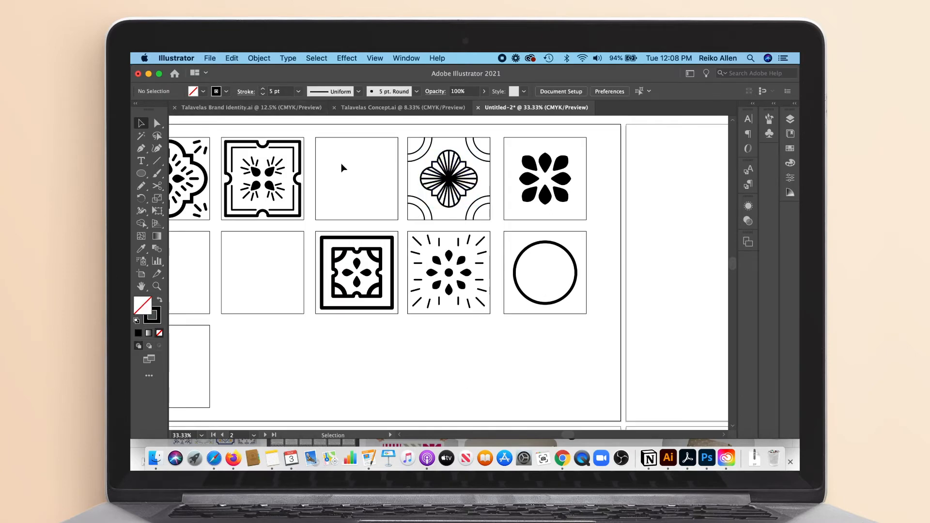
left_click(484, 206)
left_click(264, 89)
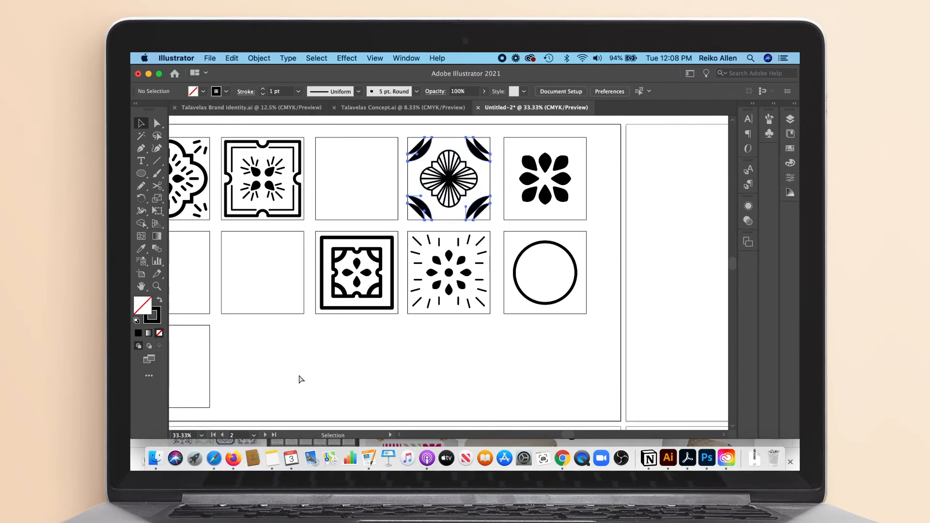
left_click(324, 379)
Step: Scale down the lower-right ray group of the petal tile and position it near its corner
left_click(465, 284)
left_click(482, 309)
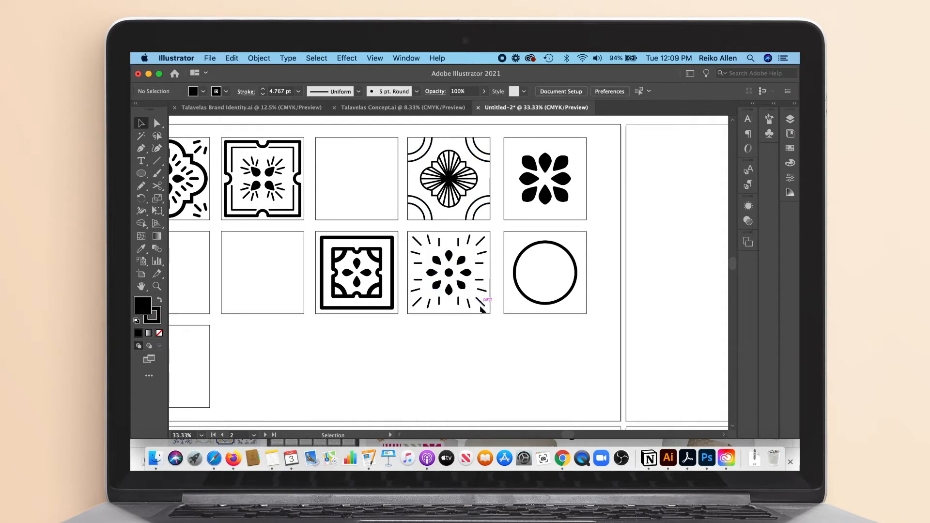
left_click(482, 303)
key("super+plus")
key("super+plus")
key("super+plus")
left_click_drag(491, 232, 471, 252)
left_click_drag(459, 302, 474, 307)
left_click(464, 369)
left_click(470, 280)
left_click_drag(424, 257, 429, 263)
left_click(448, 346)
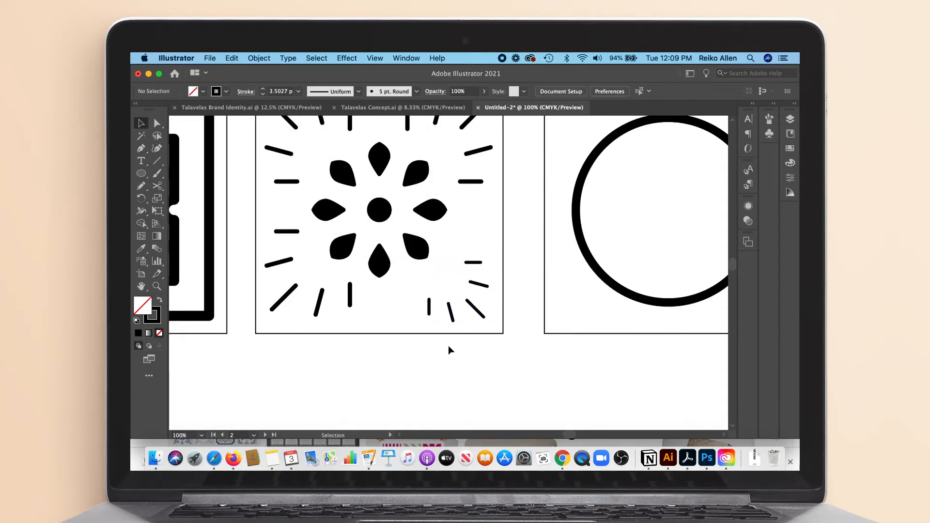
Step: Delete the remaining large ray groups from the petal tile, keeping the reduced lower-right group
left_click(471, 182)
key("BackSpace")
left_click(287, 182)
key("BackSpace")
Step: Copy the small ray group to the tile's lower-left corner and mirror it
left_click_drag(479, 315, 320, 315)
left_click_drag(478, 315, 479, 315)
left_click(259, 59)
mouse_move(267, 72)
left_click(371, 104)
left_click(616, 264)
left_click(737, 373)
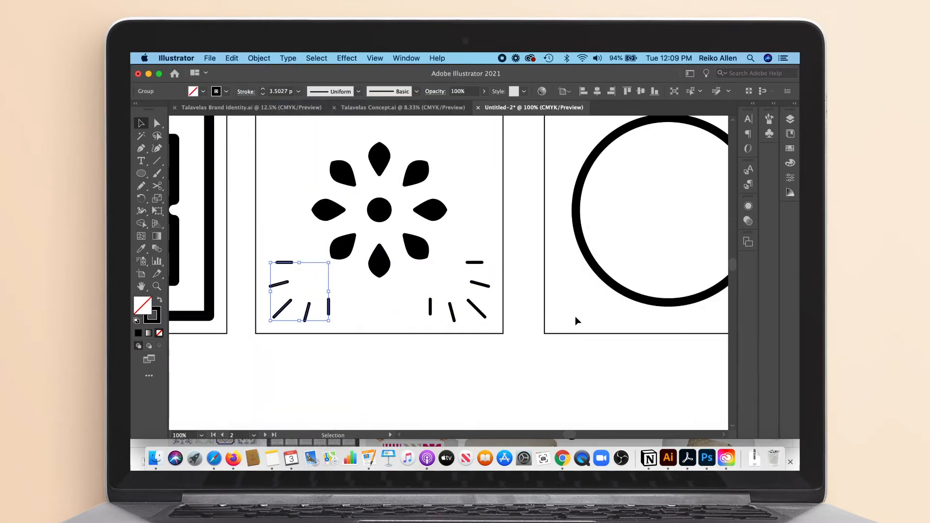
Step: Move the lower-right ray group closer to the petals and delete the mirrored lower-left copy
key("super+minus")
left_click(570, 288)
left_click_drag(557, 274, 557, 270)
left_click(470, 283)
key("BackSpace")
Step: Place a mirrored copy of the repositioned ray group beside the lower-left petal
key("super+plus")
key("super+plus")
left_click_drag(676, 248, 534, 257)
left_click(266, 59)
mouse_move(267, 72)
left_click(371, 104)
left_click(737, 372)
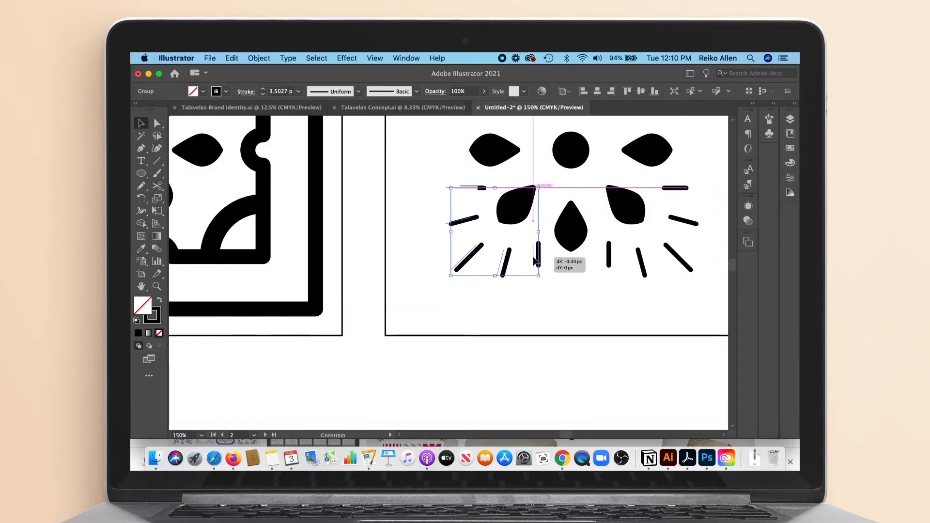
Step: Copy both lower ray groups above the petals, flip them vertically, and adjust their alignment around the flower
key("super+minus")
left_click(577, 294, "shift")
left_click_drag(578, 293, 570, 194)
left_click(259, 58)
left_click(381, 111)
left_click(737, 372)
left_click(685, 348)
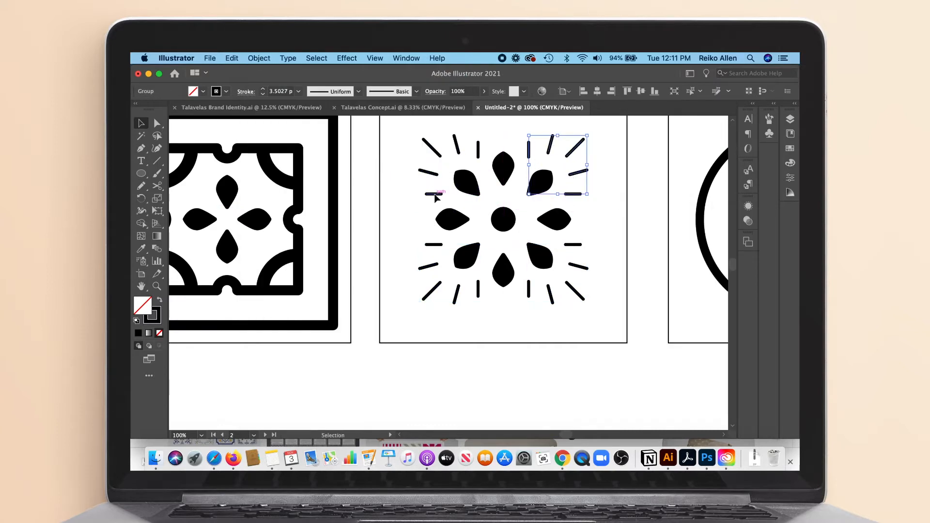
left_click_drag(435, 195, 437, 194)
left_click(646, 250)
Step: Enlarge the whole petal-and-ray motif about its centre so it fills more of its square
key("super+minus")
key("super+minus")
key("super+minus")
key("super+minus")
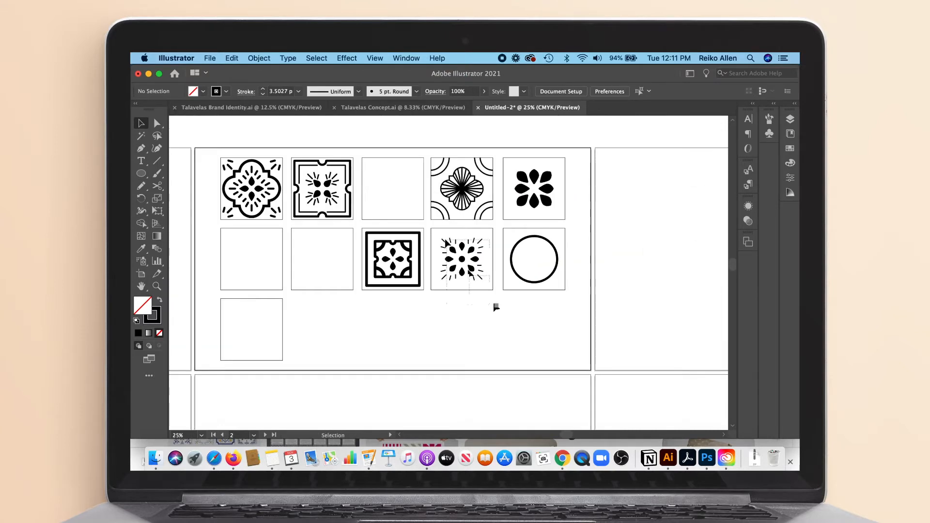
left_click_drag(494, 304, 444, 240)
left_click_drag(483, 280, 488, 286)
left_click(495, 292)
Step: Shrink the eight-petal ring slightly inside the surrounding ray lines
left_click(484, 270)
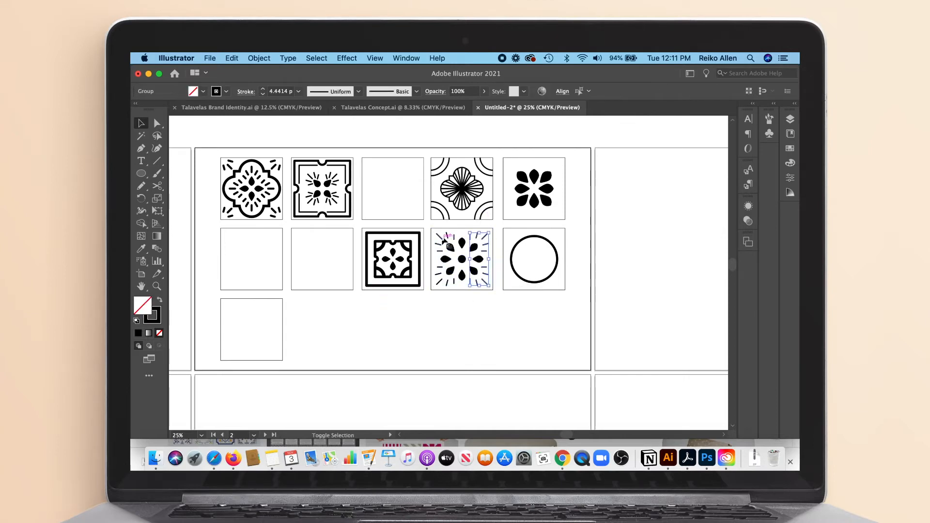
left_click(423, 328)
left_click(484, 280)
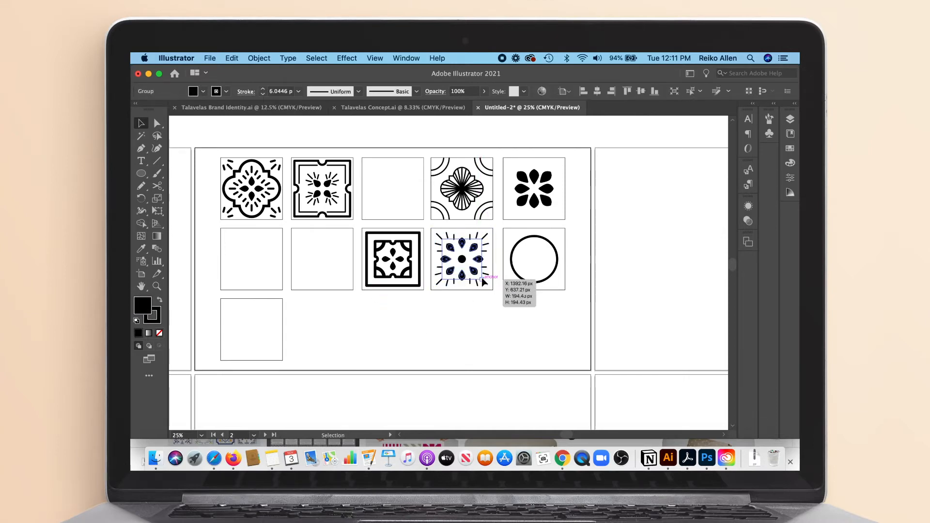
key("super+plus")
key("super+plus")
key("super+plus")
key("super+plus")
left_click(600, 347)
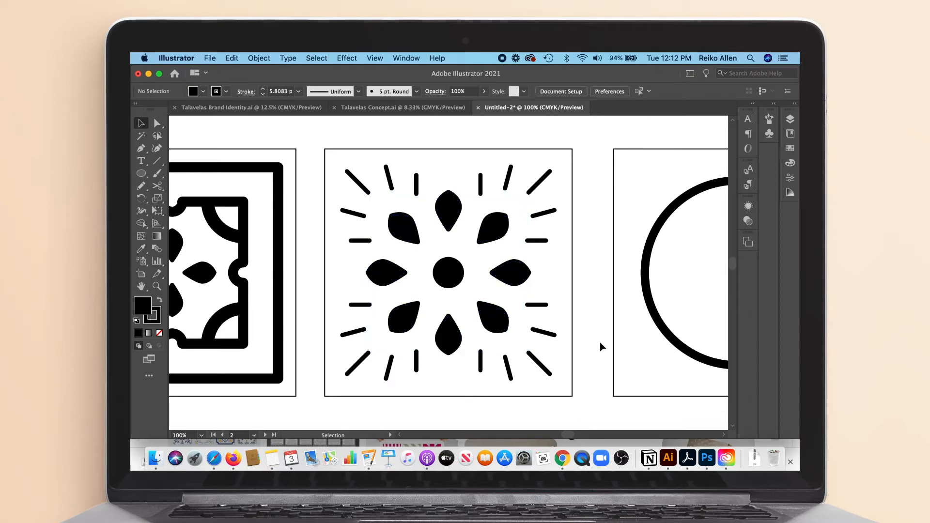
Step: Copy the quatrefoil emblem from the first tile into the circle tile and scale it to fit inside the circle
key("super+minus")
key("super+minus")
key("super+minus")
key("super+minus")
key("super+minus")
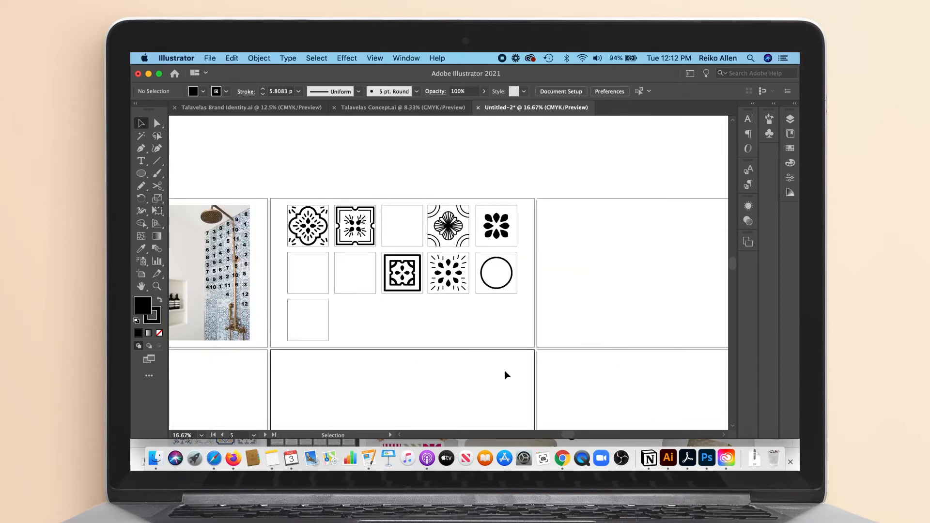
left_click_drag(568, 434, 545, 434)
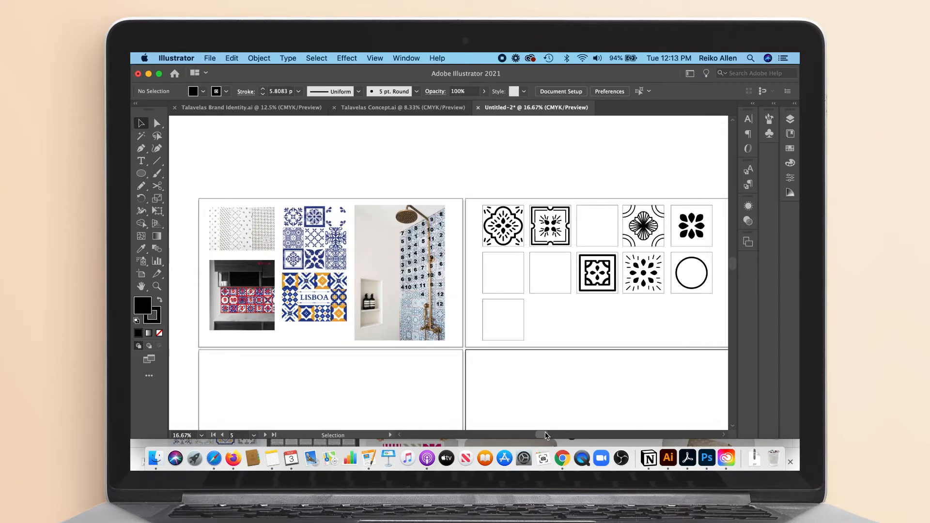
left_click(520, 224)
left_click_drag(515, 216, 471, 249, "alt")
key("super+equal")
key("super+equal")
key("super+equal")
left_click_drag(462, 306, 476, 287)
left_click_drag(485, 231, 482, 235, "shift")
Step: Centre the quatrefoil horizontally and vertically on the surrounding circle
left_click(490, 264, "shift")
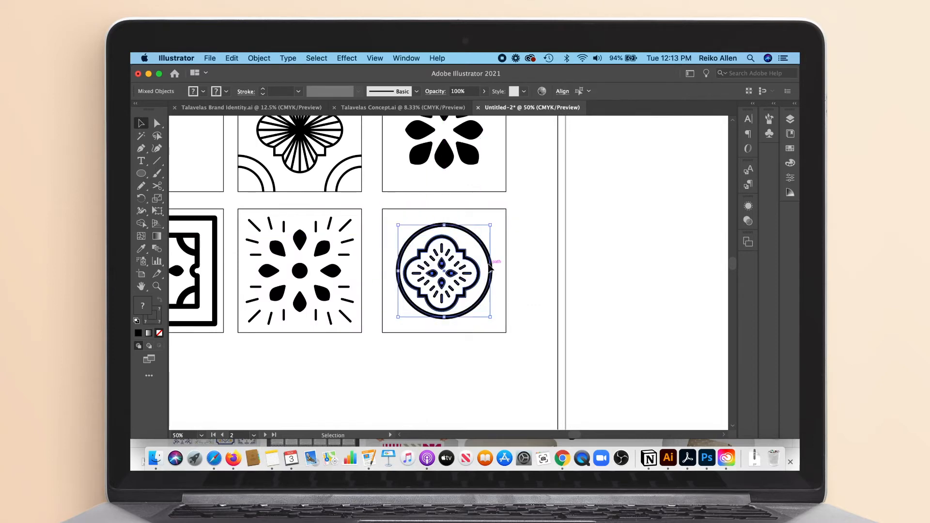
left_click(490, 263)
left_click(562, 91)
left_click(471, 123)
left_click(540, 123)
left_click(539, 268)
Step: Align the circle's horizontal centre with its tile square
left_click(491, 257)
left_click(507, 256, "shift")
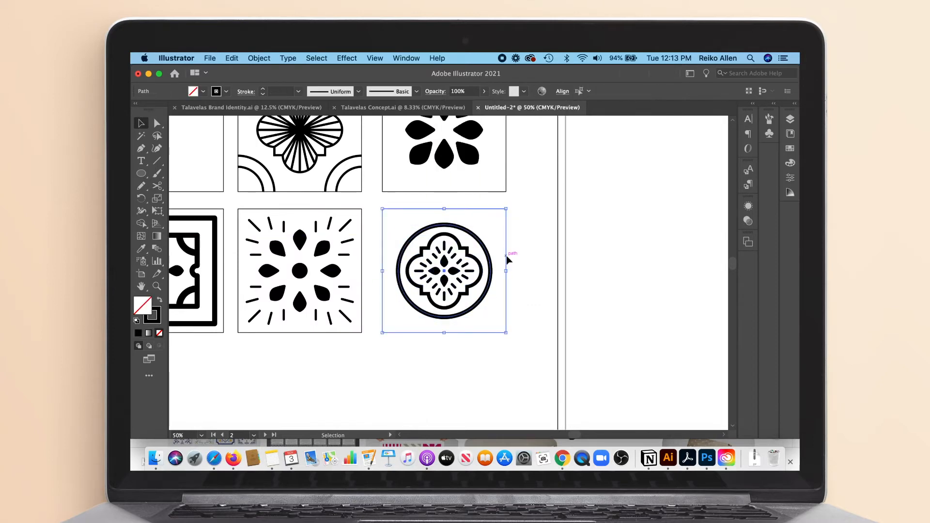
left_click(506, 256)
left_click(562, 91)
left_click(470, 123)
left_click(533, 242)
Step: Enlarge the circle about its centre so it nearly fills the tile square
left_click(491, 262)
left_click(160, 300)
left_click(160, 302)
left_click(472, 312)
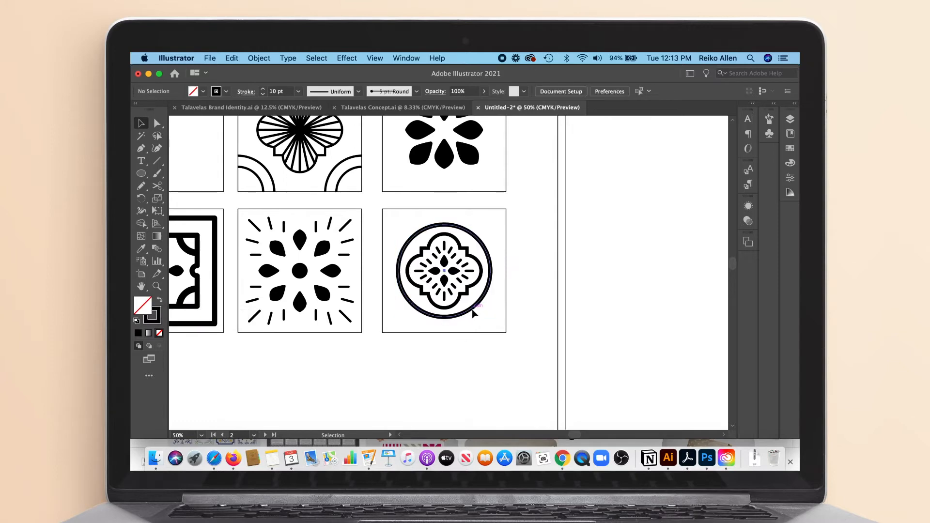
left_click(475, 305)
left_click_drag(491, 317, 499, 326, "alt+shift")
Step: Re-centre the quatrefoil both ways within the enlarged circle
left_click(479, 281)
left_click(495, 253, "shift")
left_click(562, 91)
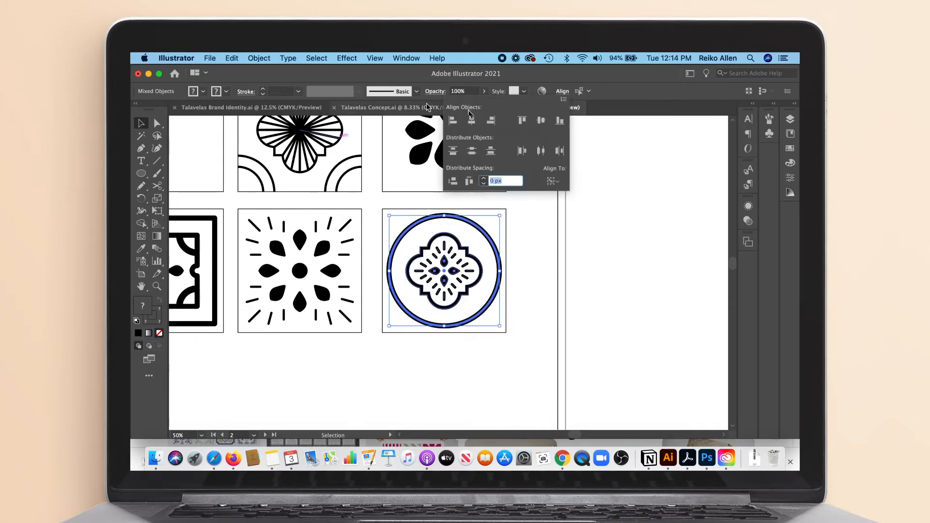
left_click(472, 120)
left_click(541, 121)
left_click(521, 264)
left_click(479, 264)
left_click(494, 245, "shift")
left_click(562, 91)
left_click(477, 122)
left_click(531, 274)
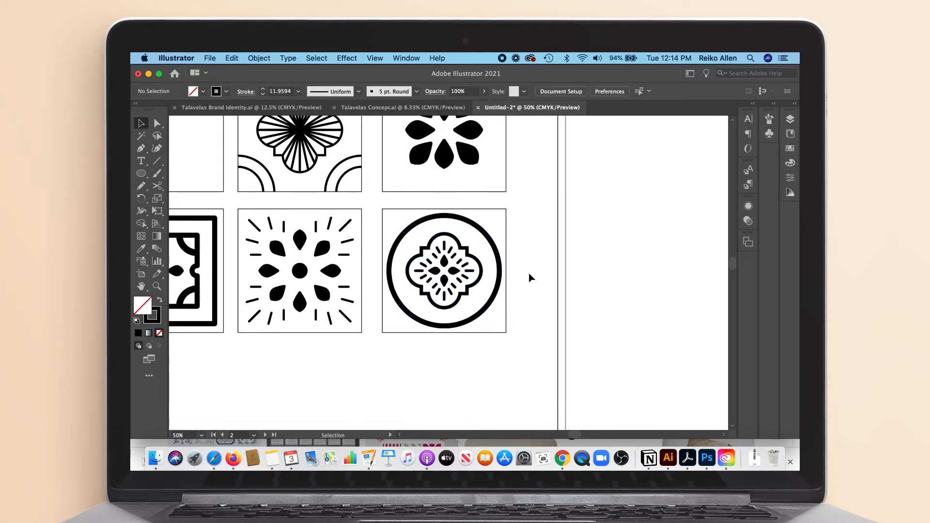
Step: Delete the four small petals from the middle of the quatrefoil in the circle tile
double_click(447, 264)
key("super+z")
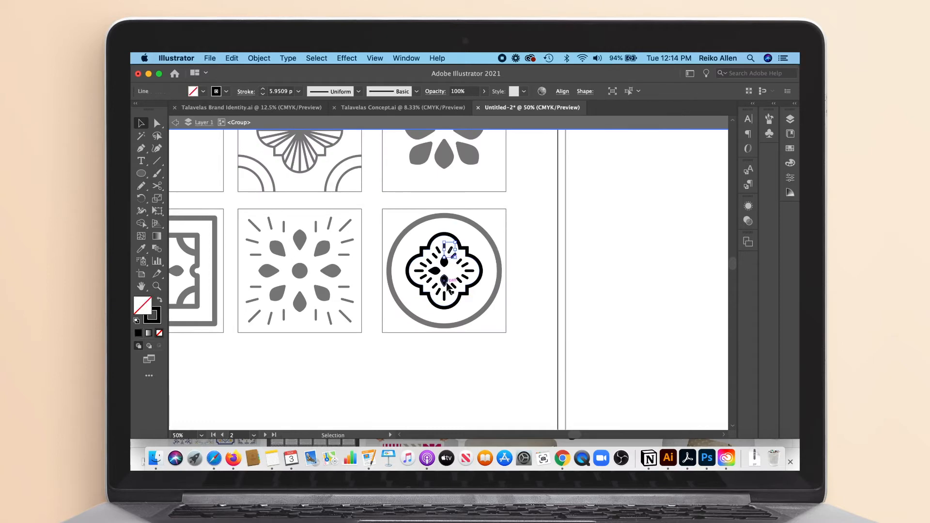
left_click(445, 280)
left_click(435, 271, "shift")
key("Delete")
Step: Try shrinking the ring of short ray lines inside the quatrefoil with a 7 pt stroke
left_click_drag(411, 243, 471, 296)
left_click(476, 260, "shift")
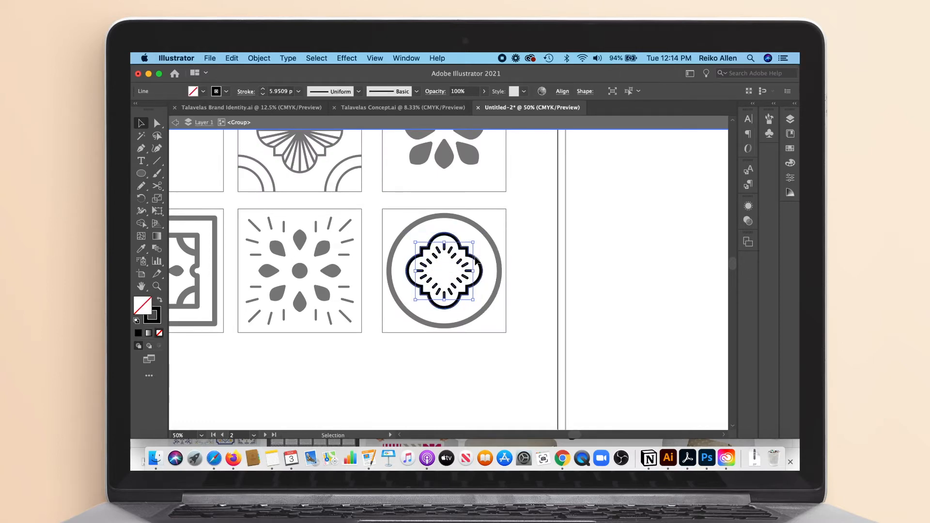
left_click_drag(474, 241, 465, 250)
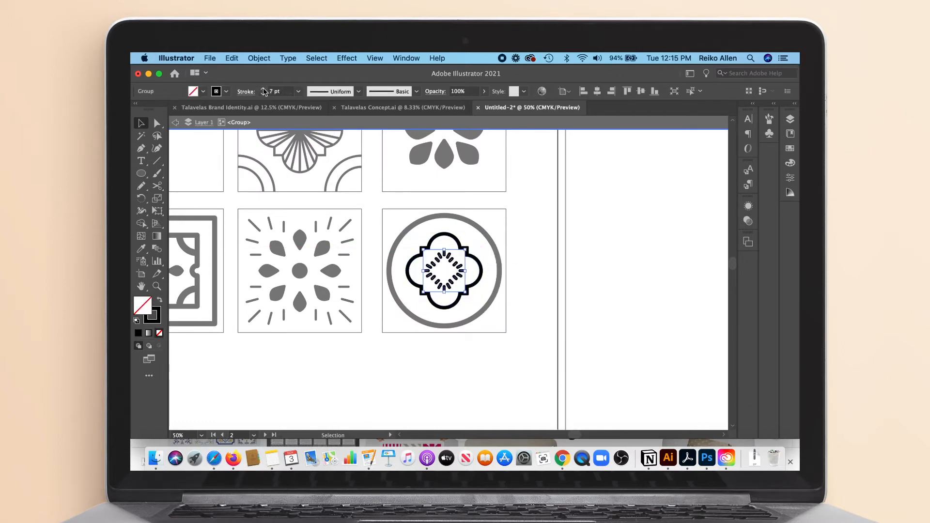
key("super+z")
key("super+z")
Step: Set the outer circle's stroke weight to 8 pt
double_click(417, 377)
key("super+minus")
key("super+minus")
key("super+minus")
key("super+minus")
key("super+minus")
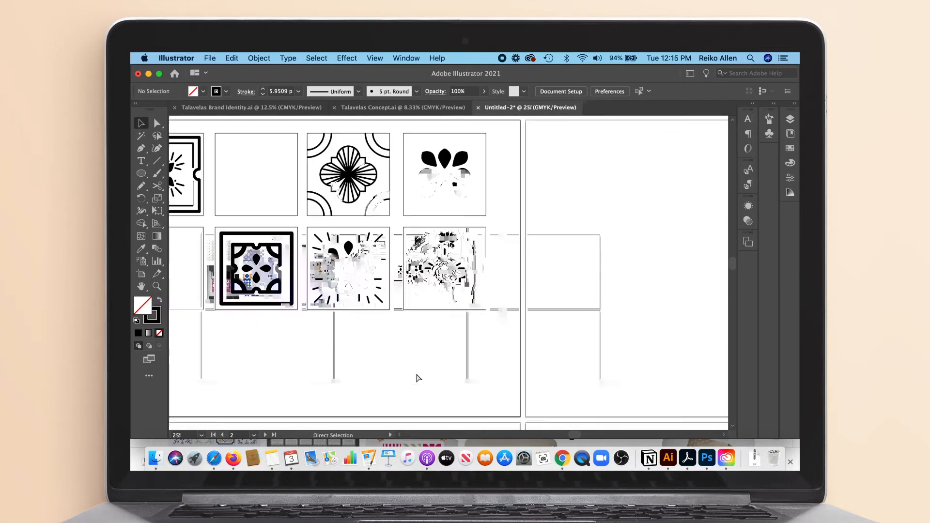
left_click(516, 265)
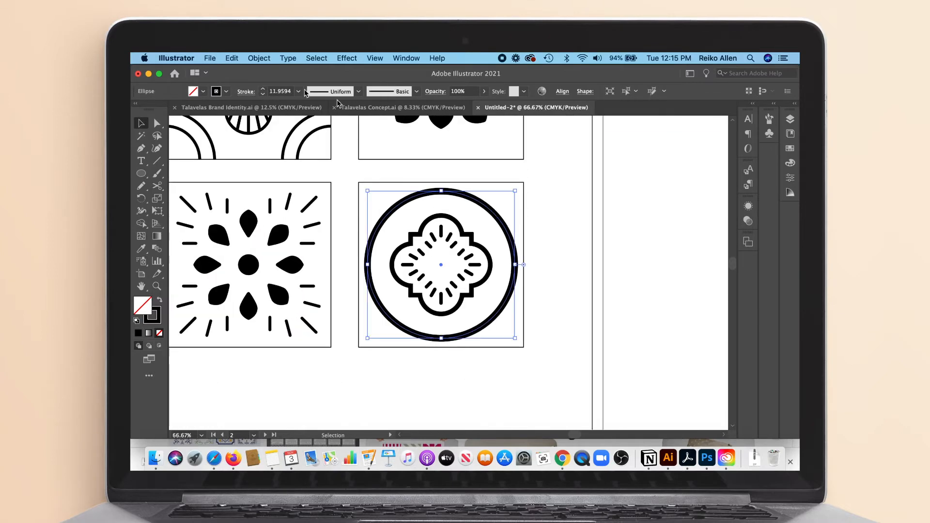
left_click(262, 94)
left_click(263, 94)
left_click(557, 285)
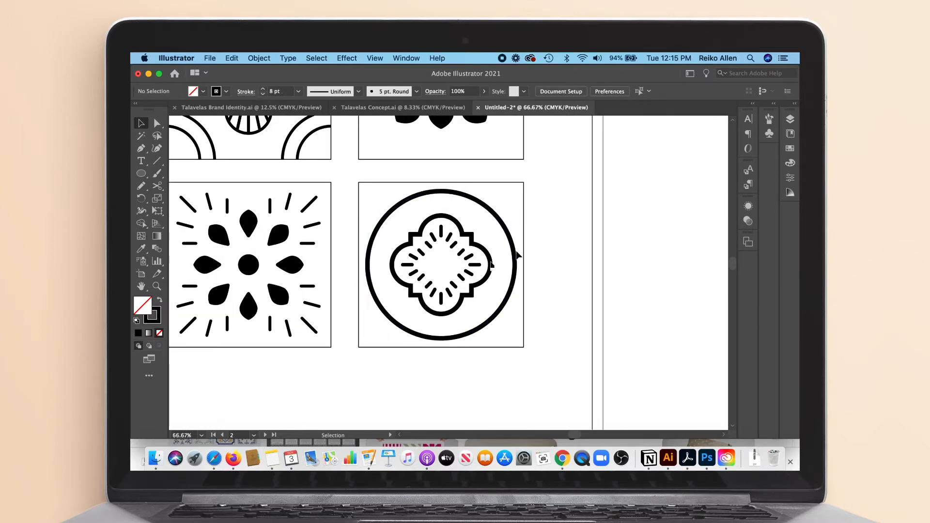
Step: Draw a small outlined diamond in the middle of the quatrefoil and centre it on the outer circle
key("m")
mouse_move(429, 256)
left_mouse_down()
mouse_move(450, 277)
mouse_move(440, 286)
left_mouse_up()
key("v")
left_click(487, 208, "shift")
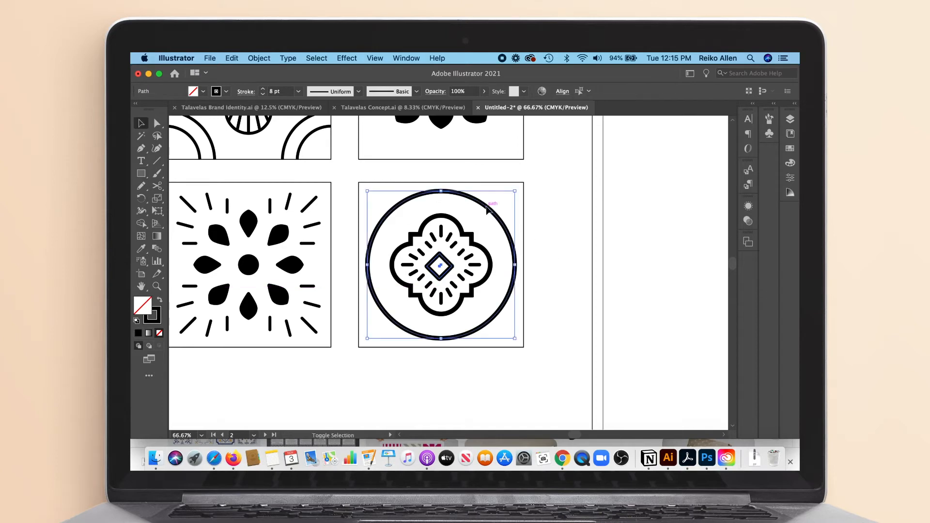
left_click(562, 91)
left_click(575, 287)
Step: Draw a vertical line across the full diameter of the outer circle
key("ctrl+minus")
key("ctrl+minus")
key("ctrl+minus")
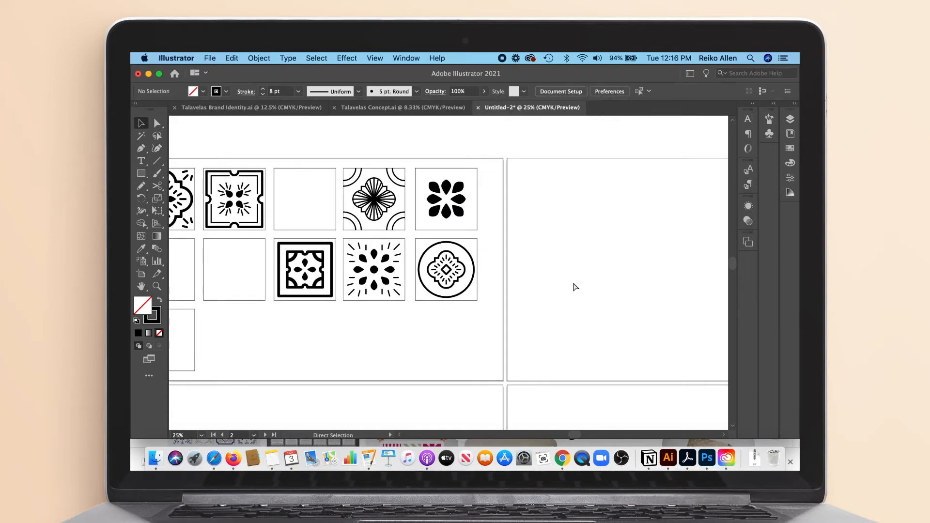
left_click(442, 244)
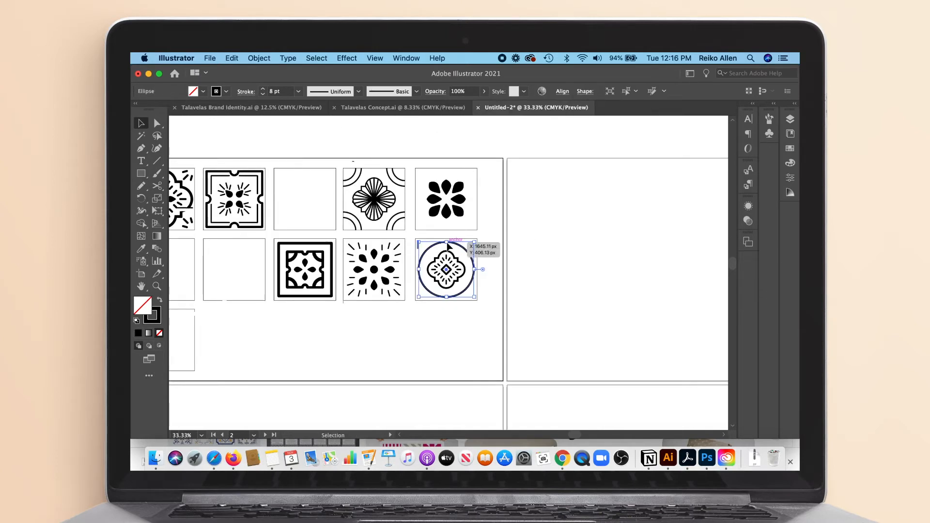
key("ctrl+plus")
key("ctrl+plus")
key("ctrl+plus")
key("backslash")
left_click_drag(449, 199, 449, 346)
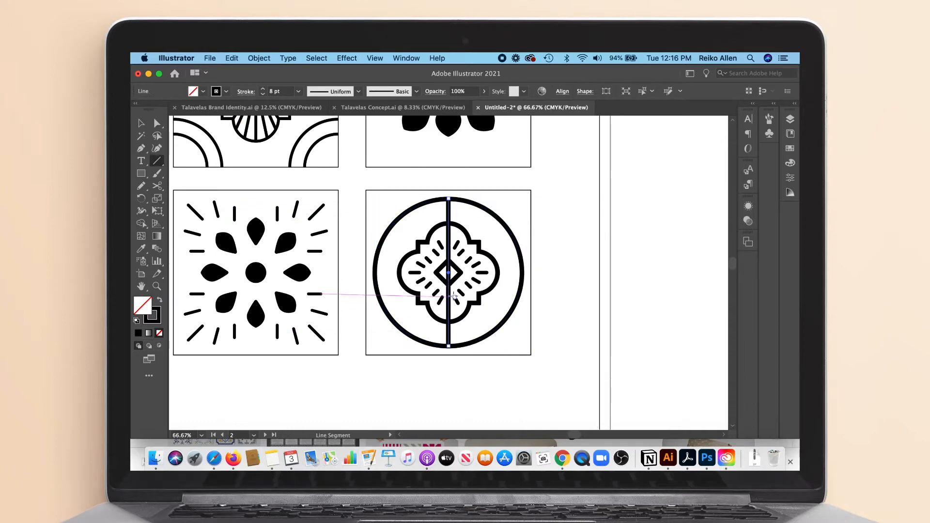
Step: Add a horizontal line across the circle and rotate a copy of the cross onto the diagonals to form eight spokes
left_click_drag(454, 198, 523, 273)
left_click(141, 123)
left_click(449, 208, "shift")
key("super+c")
key("super+f")
left_click_drag(535, 193, 547, 238)
Step: Bring the quatrefoil and its central diamond in front of the spoke lines
right_click(495, 264)
mouse_move(533, 394)
left_click(630, 394)
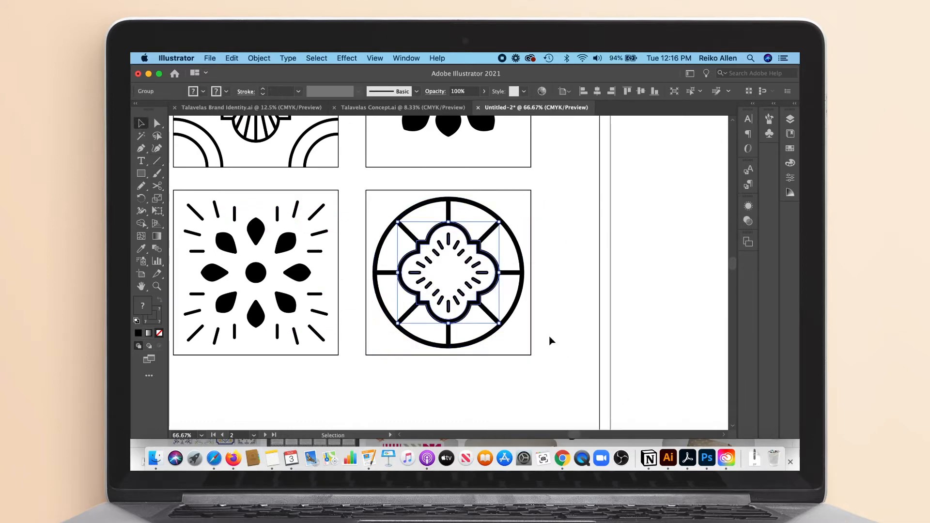
key("super+z")
left_click(459, 278, "shift")
right_click(459, 278)
left_click(630, 395)
left_click(646, 345)
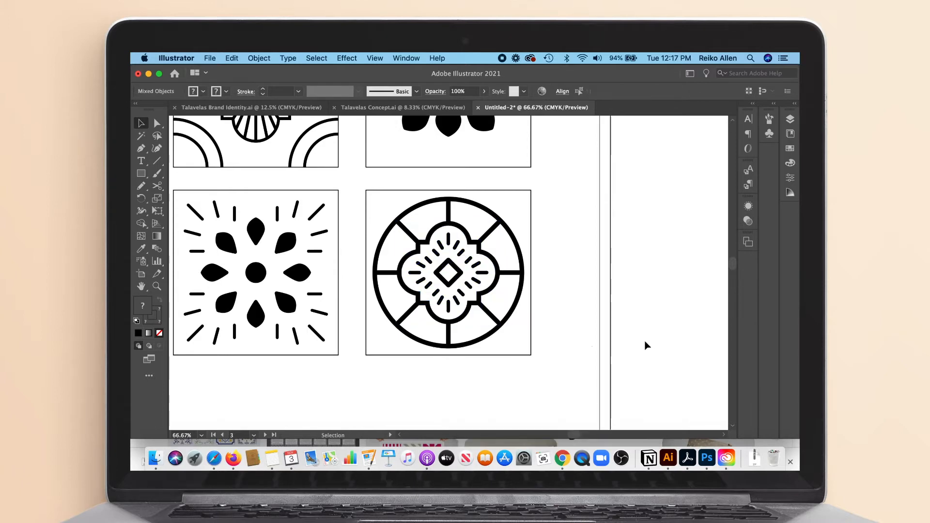
Step: Duplicate the spoke lines and rotate the copy midway between them to divide the circular band into sixteen segments
left_click(510, 272)
left_click(495, 227, "shift")
left_click(450, 210, "shift")
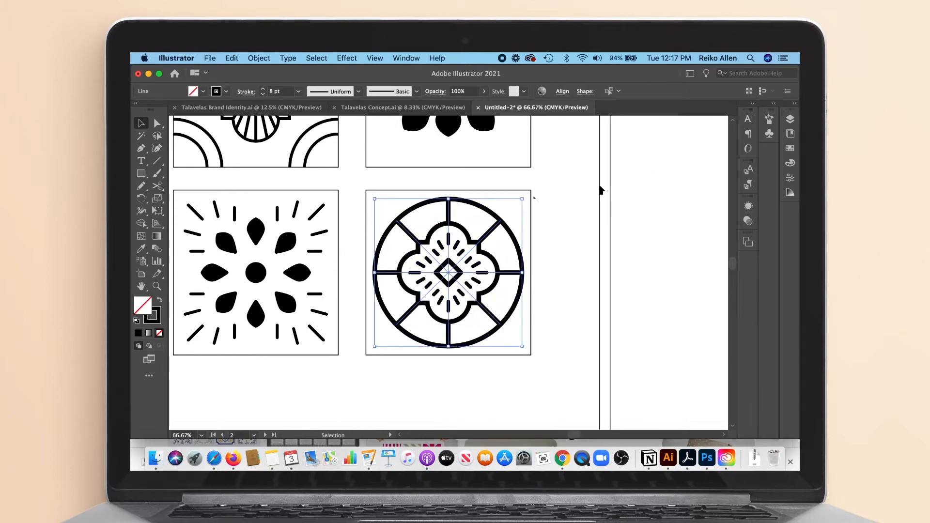
left_click_drag(533, 196, 560, 227)
left_click(560, 258)
Step: Copy the inner square frame from the second tile onto the eight-petal tile, enlarge it around the petals, and set its stroke to 12 pt
key("super+minus")
key("super+minus")
key("super+minus")
key("super+minus")
key("super+minus")
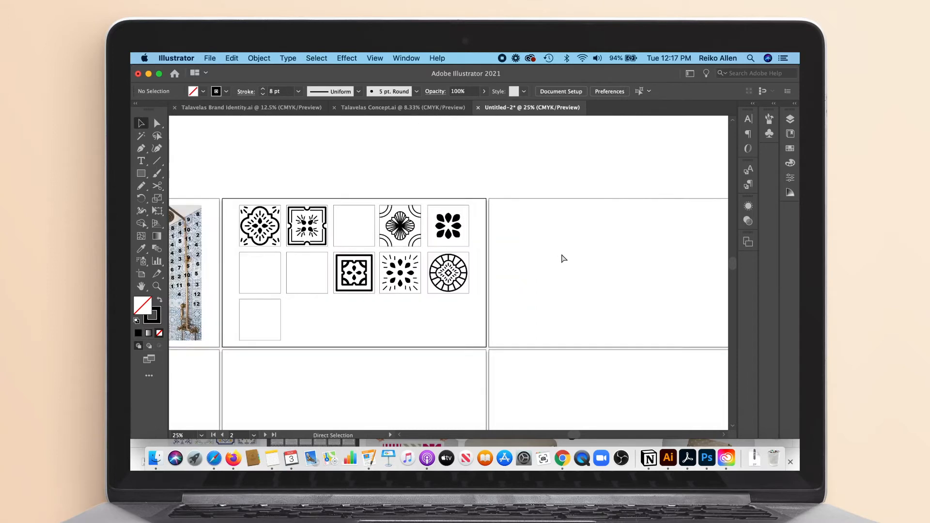
left_click_drag(576, 437, 564, 435)
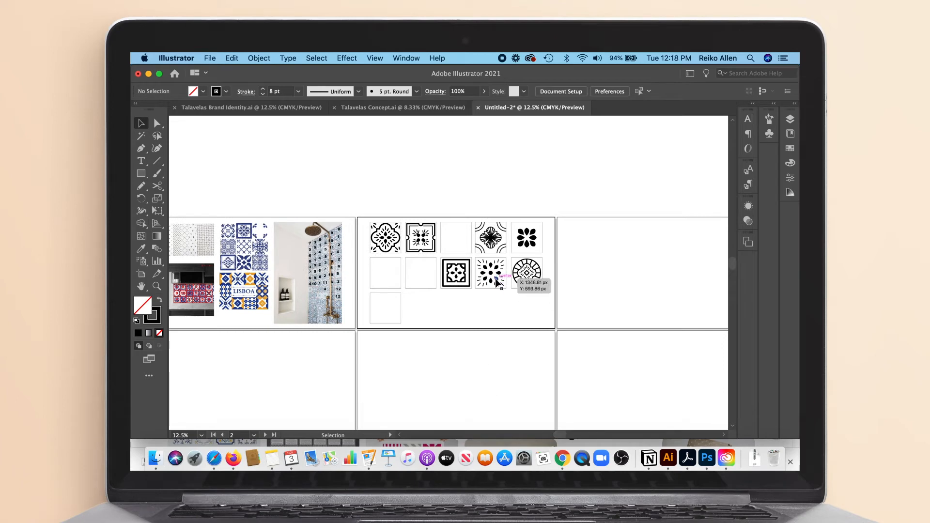
left_click(417, 229)
key("super+plus")
key("super+plus")
key("super+plus")
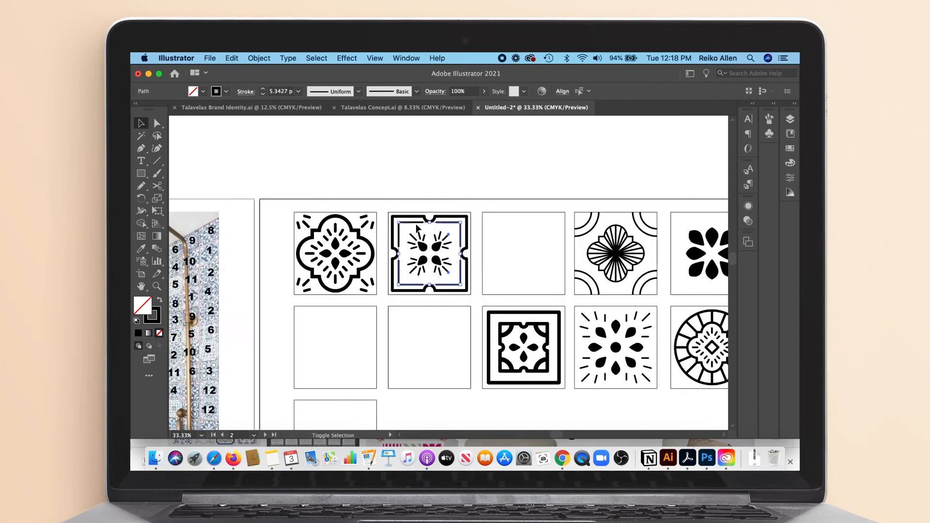
key("super+c")
scroll(484, 277, "right", 3)
key("super+v")
mouse_move(479, 296)
left_mouse_down()
mouse_move(635, 274)
mouse_move(644, 289)
left_mouse_up()
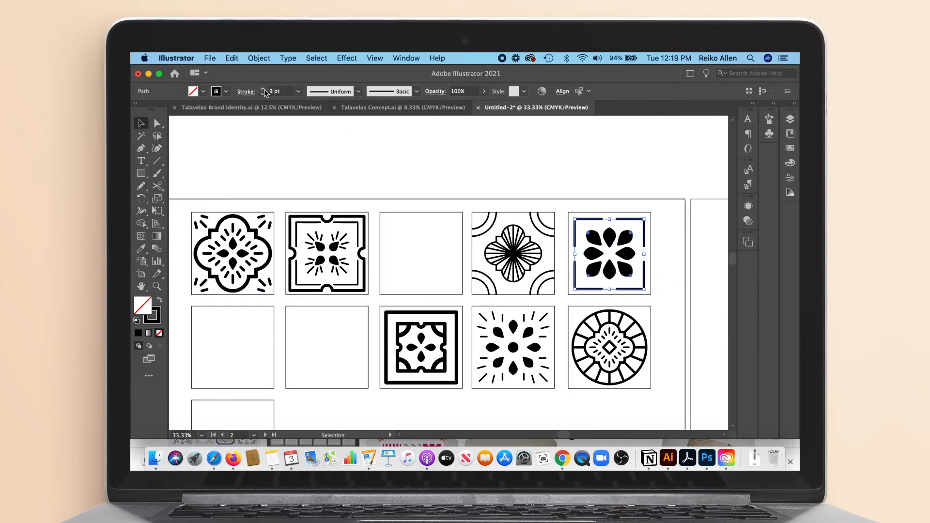
Step: Resize the upper-right and lower-right corner brackets to 70 px and place them in the frame's corners
left_click(628, 233)
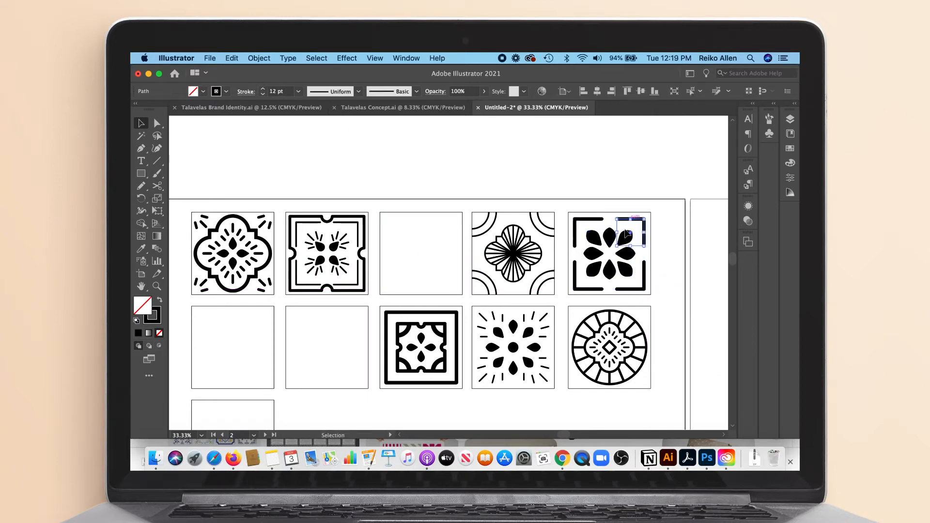
left_click(791, 178)
type("70")
key("Return")
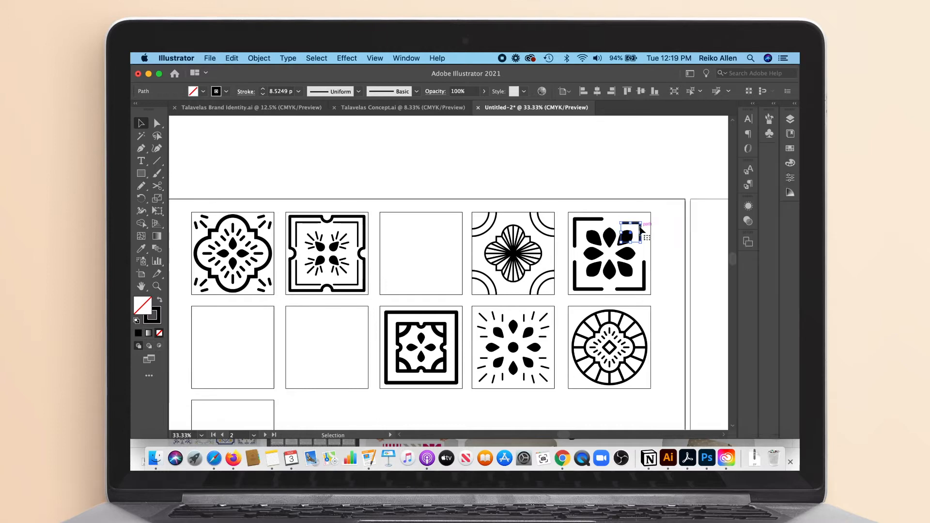
left_click(644, 272)
left_click(792, 179)
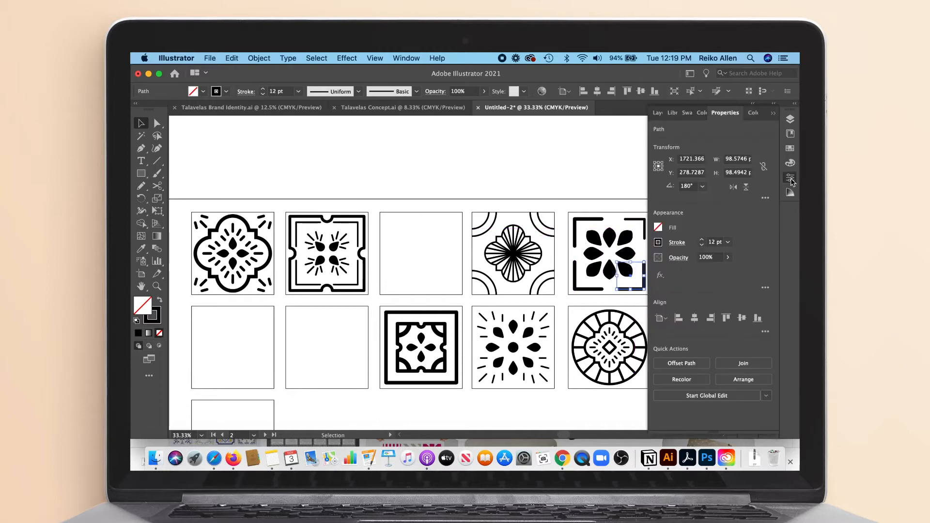
type("70")
key("Return")
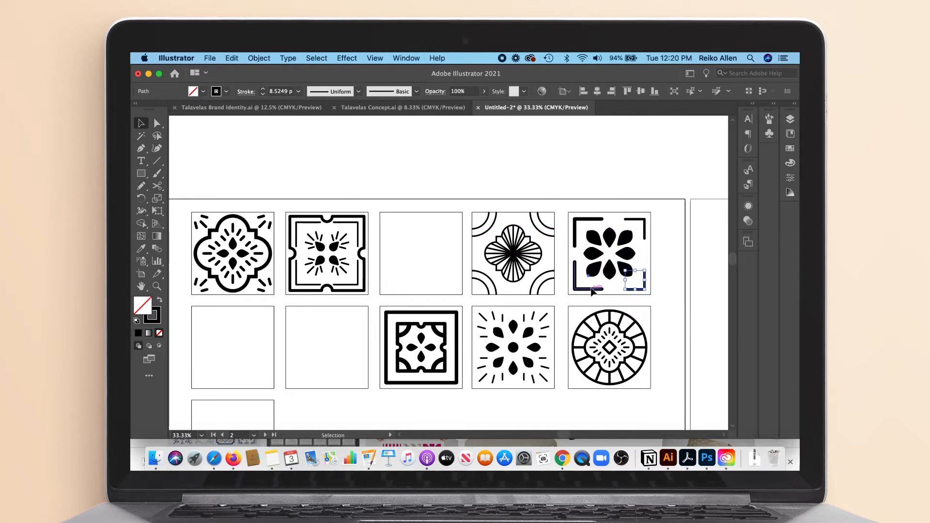
Step: Resize the lower-left and upper-left corner brackets to 70 px and place them in their corners
left_click(592, 290)
left_click(790, 178)
key("Return")
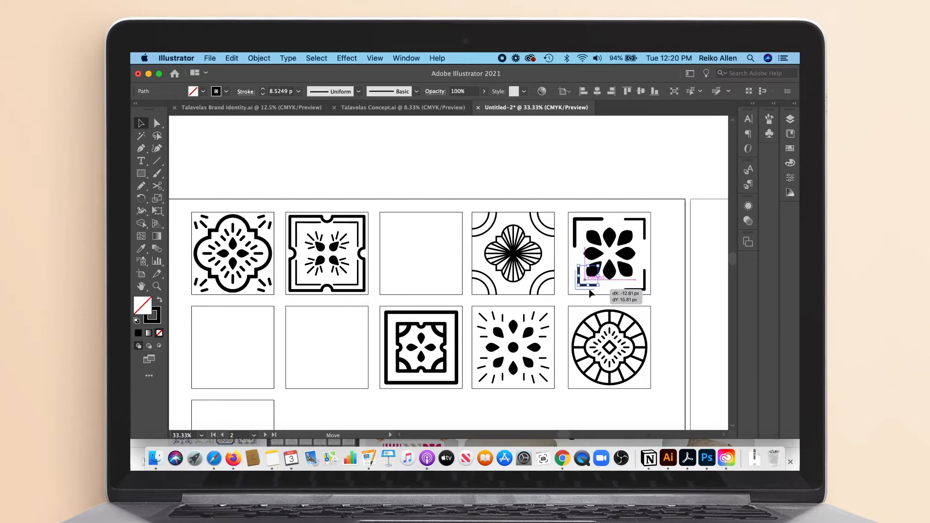
left_click_drag(590, 289, 590, 290)
left_click(589, 219)
left_click(790, 177)
left_click(729, 159)
type("70")
key("Tab")
left_click(772, 112)
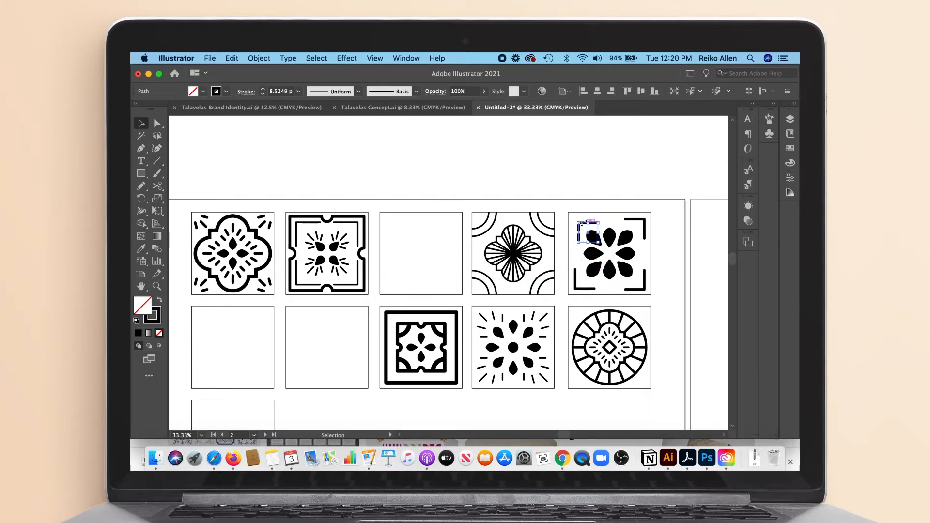
left_click_drag(578, 226, 576, 227)
Step: Align the upper-right and lower-right corner brackets with each other along the vertical
left_click(645, 225, "shift")
left_click(563, 91)
left_click(682, 242)
left_click_drag(645, 227, 651, 220)
left_click_drag(645, 281, 645, 281)
key("super+z")
key("super+plus")
left_click(468, 371, "shift")
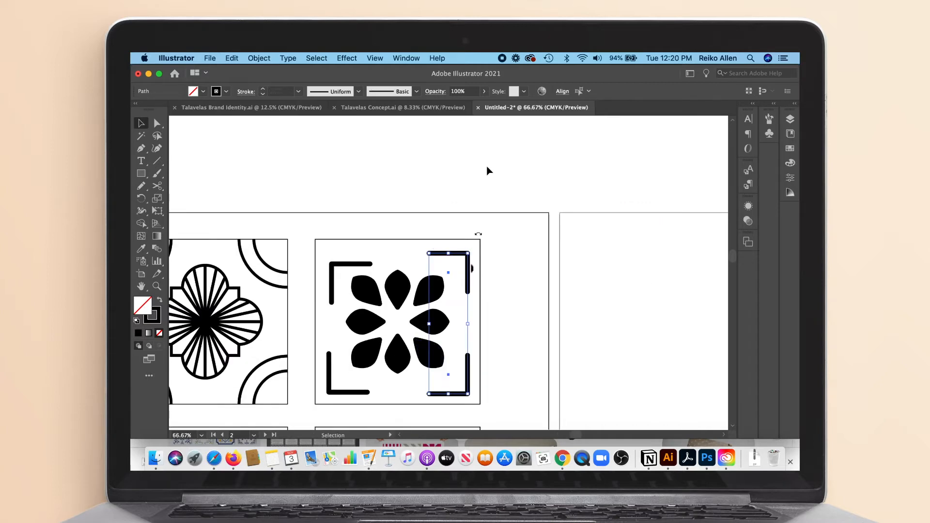
left_click(563, 91)
left_click(471, 120)
left_click(514, 288)
Step: Level the upper-left bracket with the upper-right one and align the lower-left bracket directly beneath it
left_click(359, 264)
left_click(452, 254, "shift")
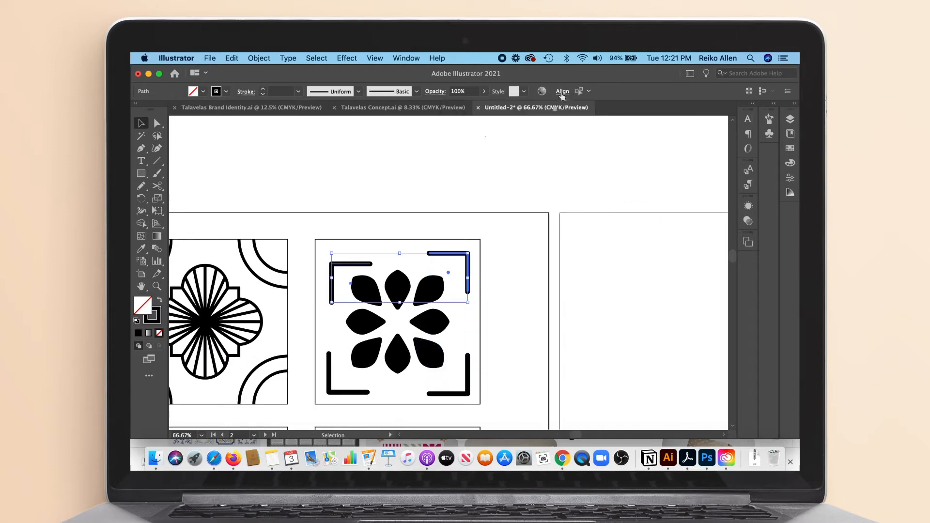
left_click(562, 92)
left_click(485, 120)
left_click(330, 369, "shift")
left_click(562, 91)
left_click(472, 121)
left_click(497, 369)
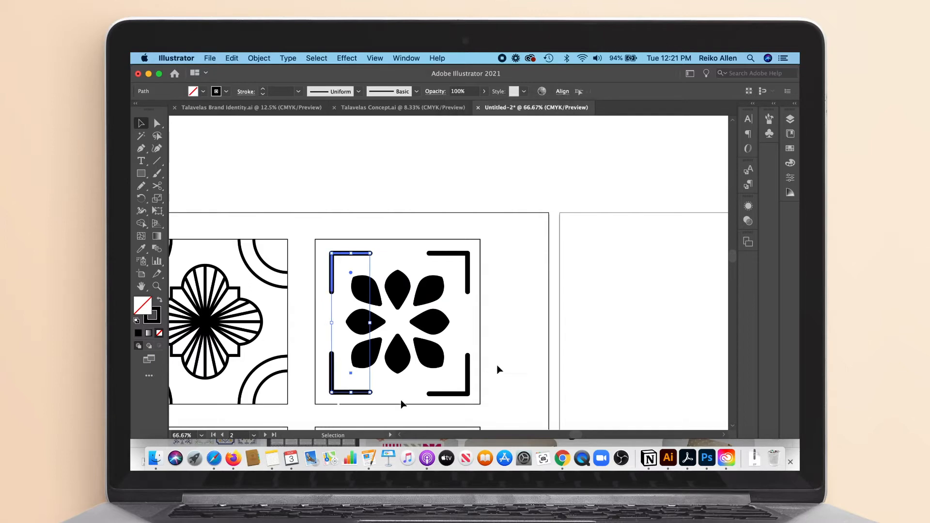
Step: Align the two lower corner brackets at the same height
left_click(366, 392)
left_click(433, 395, "shift")
left_click(360, 392)
left_click(563, 91)
left_click(540, 120)
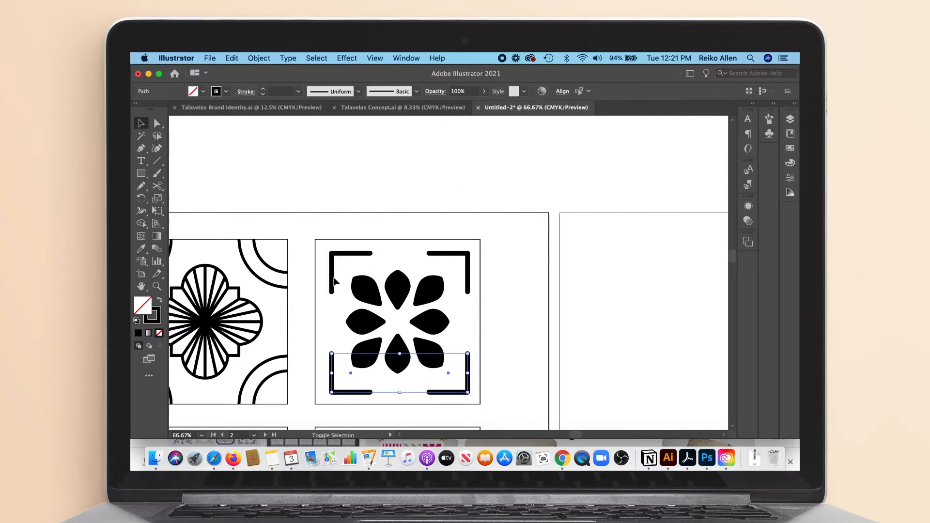
Step: Group the four corner brackets and apply a width profile with tapered ends to their strokes
key("super+g")
left_click(358, 91)
left_click(347, 162)
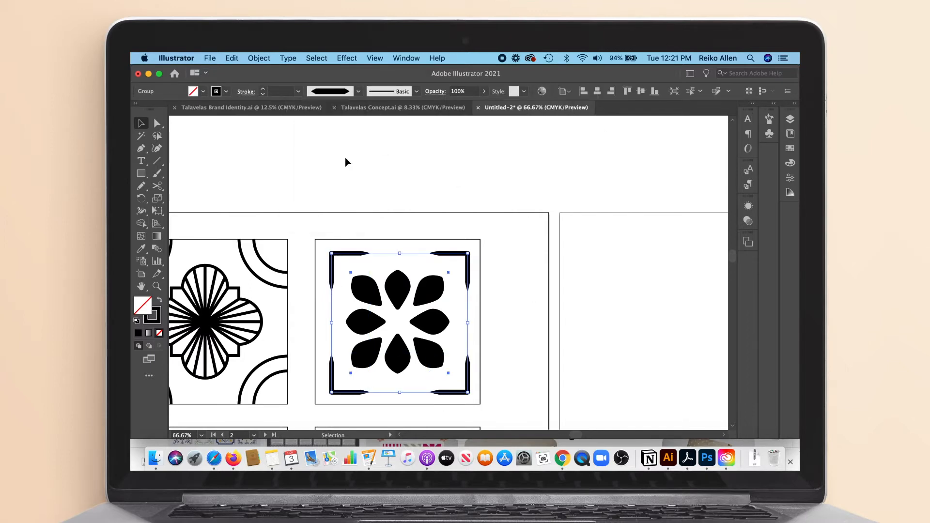
Step: Return the corner brackets' strokes to the Uniform width profile and centre the group horizontally in its tile frame
left_click(359, 91)
left_click(347, 111)
left_click(380, 193)
left_click(468, 368)
left_click(480, 353, "shift")
left_click(563, 91)
left_click(471, 122)
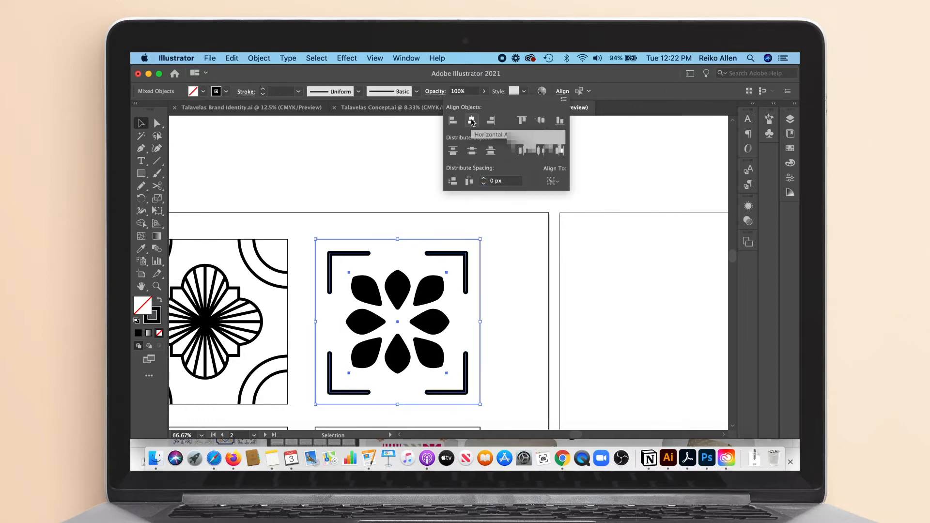
left_click(512, 336)
Step: Draw a white-filled circle with a 5 pt black stroke over the centre of the fluted flower in the fourth top-row tile
key("super+minus")
key("super+minus")
key("super+minus")
key("super+minus")
key("super+minus")
mouse_move(569, 434)
left_mouse_down()
mouse_move(556, 435)
mouse_move(566, 437)
left_mouse_up()
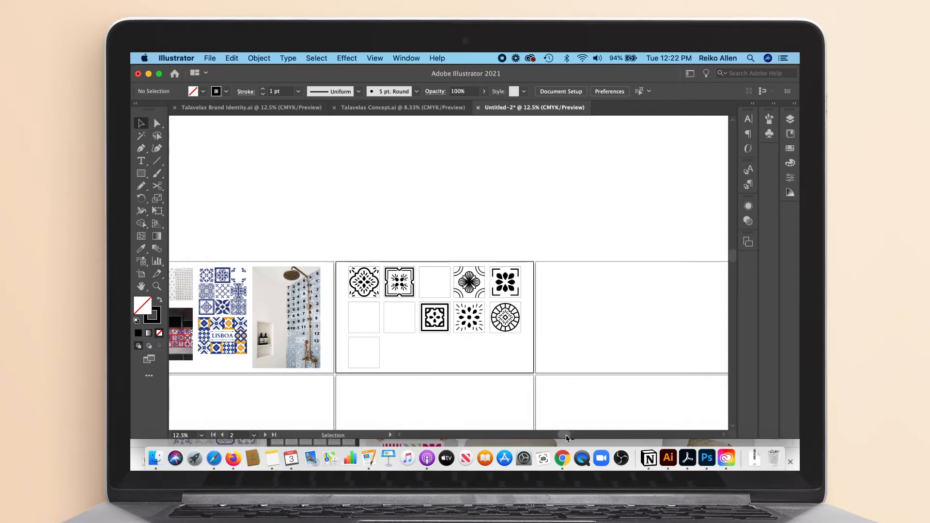
left_click(474, 283)
key("super+plus")
key("super+plus")
key("super+plus")
key("super+plus")
key("super+plus")
key("super+plus")
key("super+plus")
left_click_drag(141, 173, 179, 195)
mouse_move(449, 273)
left_mouse_down()
mouse_move(512, 228)
mouse_move(496, 225)
left_mouse_up()
left_click(203, 91)
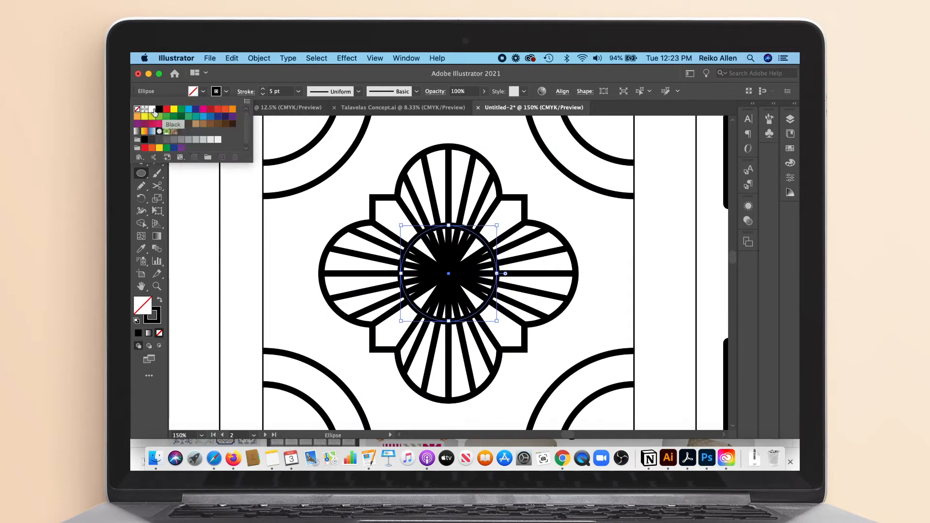
left_click(153, 110)
left_click(640, 268)
Step: Align the white circle and the fluted flower by their vertical centres
key("v")
left_click_drag(376, 187, 552, 217)
left_click(562, 91)
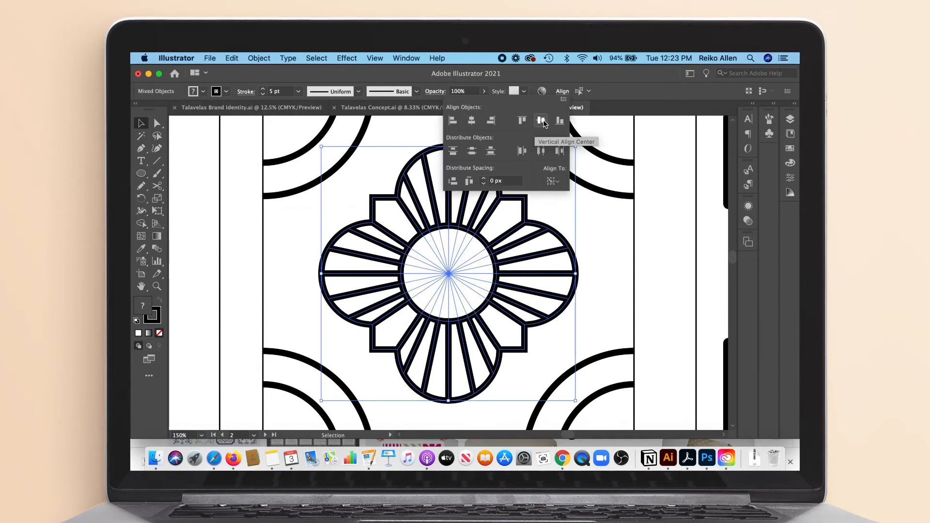
left_click(541, 121)
left_click(654, 269)
Step: Shrink the fluted flower's white centre circle around its middle so more of the petals shows
key("super+minus")
key("super+minus")
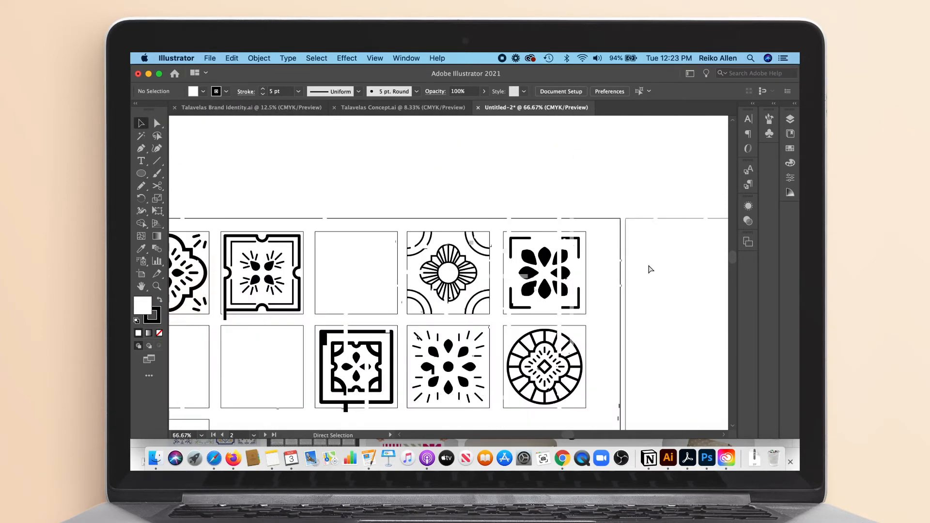
key("super+plus")
key("super+plus")
left_click(499, 275)
left_click_drag(498, 227, 479, 248)
left_click(591, 268)
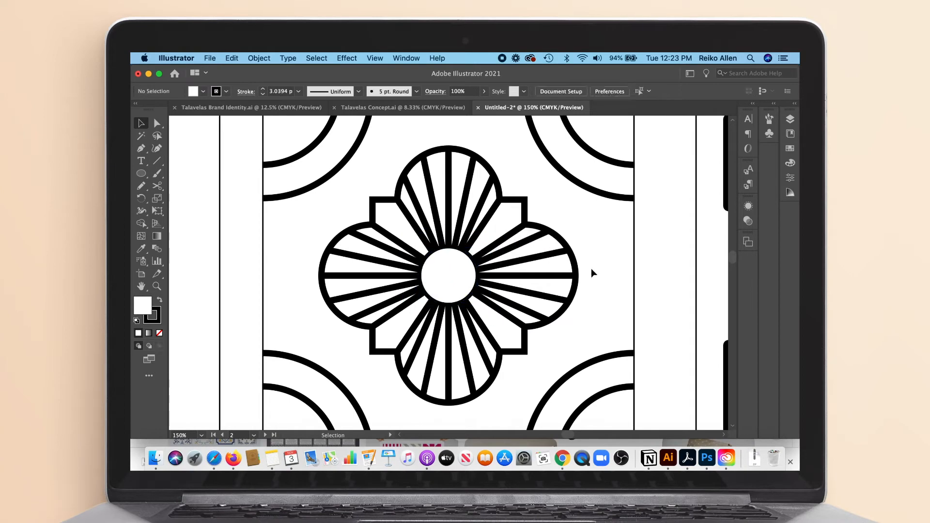
Step: Enlarge the fluted flower's centre circle slightly around its middle
key("super+minus")
key("super+minus")
key("super+plus")
key("super+plus")
left_click(472, 286)
left_click_drag(477, 303, 487, 312)
key("super+minus")
key("super+minus")
key("super+minus")
key("super+minus")
left_click(494, 316)
left_click(354, 191)
Step: Place an enlarged copy of the round tile's centre diamond in the empty top-row tile
key("super+minus")
key("super+minus")
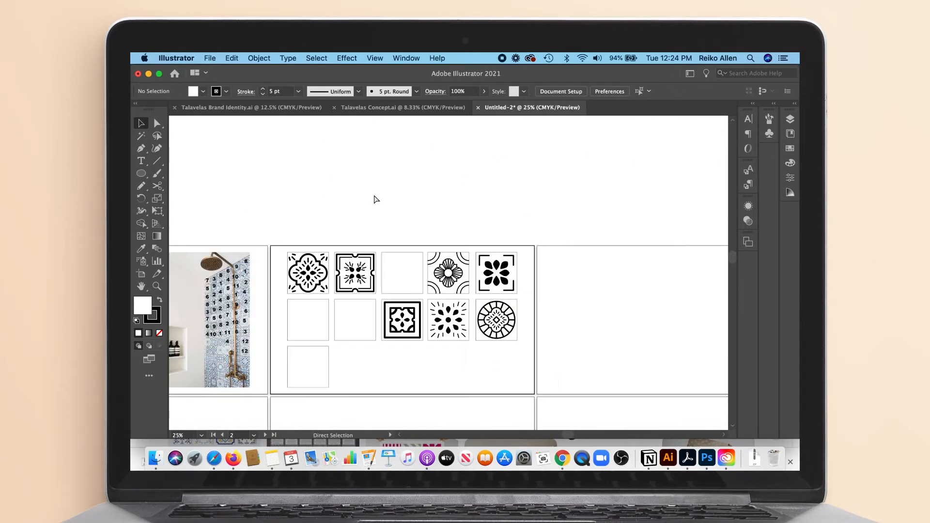
left_click_drag(569, 434, 565, 433)
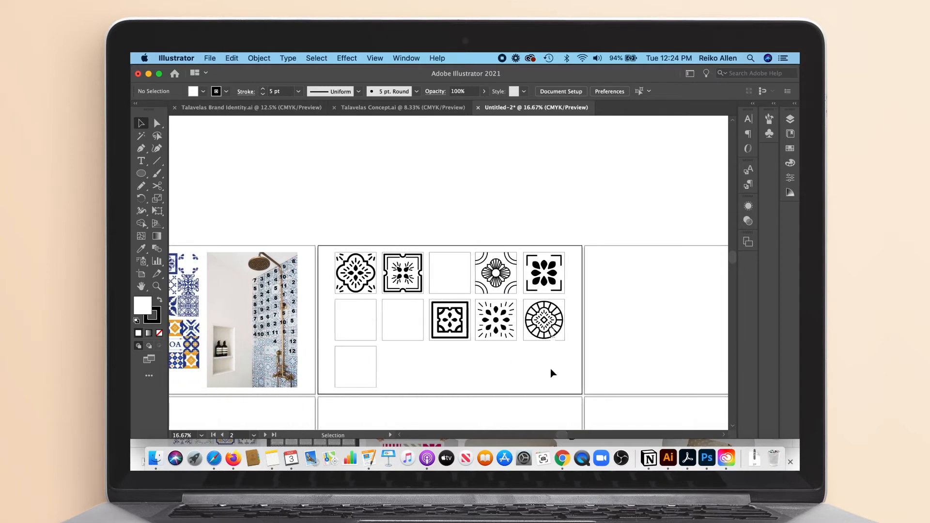
left_click(542, 317)
key("super+plus")
key("super+plus")
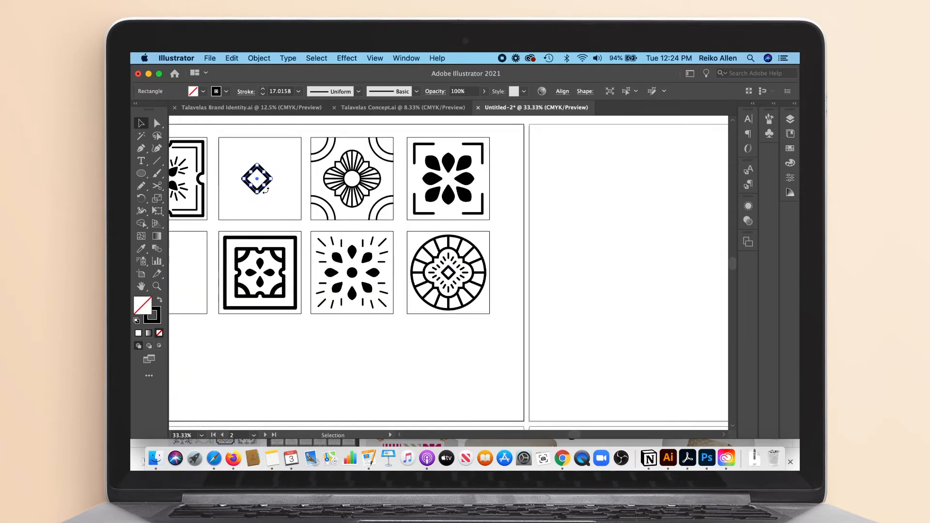
left_click_drag(264, 186, 265, 190)
Step: Centre the copied diamond horizontally and vertically in its tile frame
left_click(301, 174, "shift")
left_click(562, 92)
left_click(471, 121)
left_click(542, 122)
left_click(301, 203)
Step: Copy a starburst ray group above the diamond with 10 pt strokes, and reflect a duplicate across the horizontal axis below it
left_click_drag(379, 262, 278, 183)
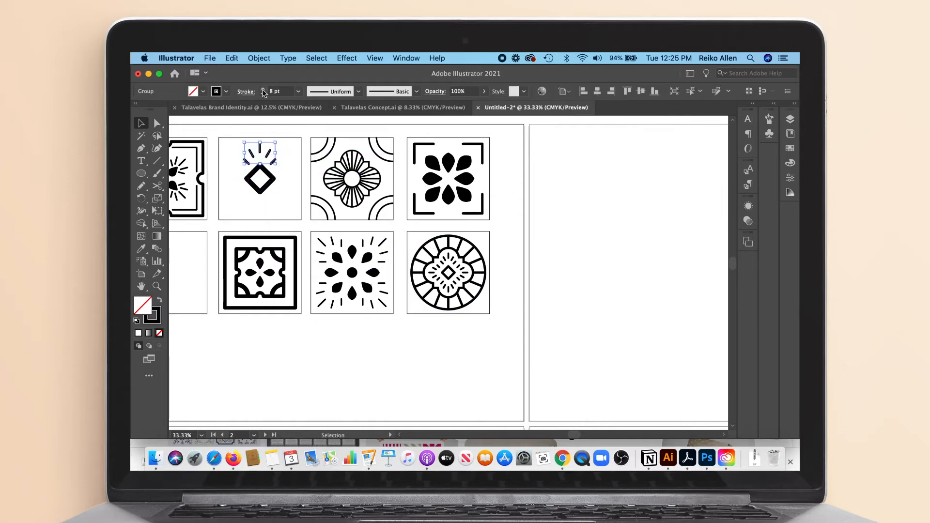
left_click(272, 157)
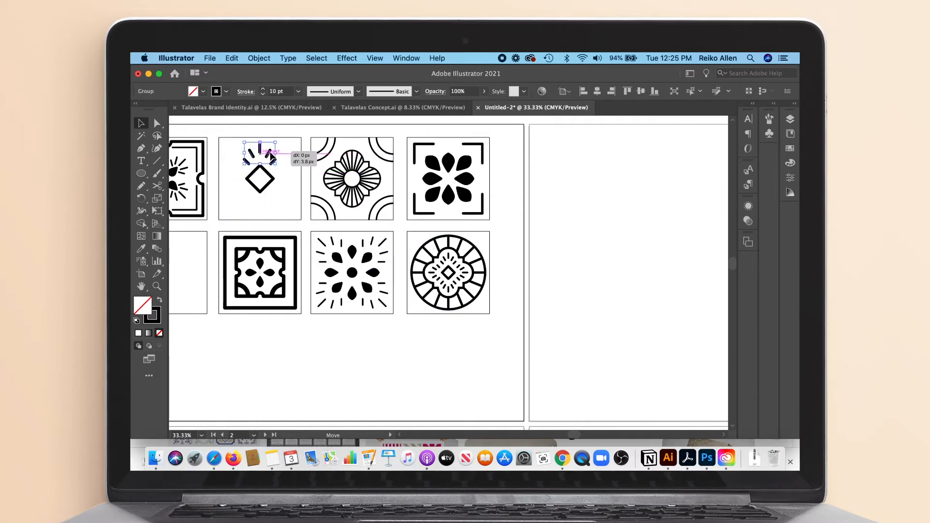
left_click_drag(274, 203, 273, 202)
left_click(259, 58)
mouse_move(272, 70)
left_click(381, 109)
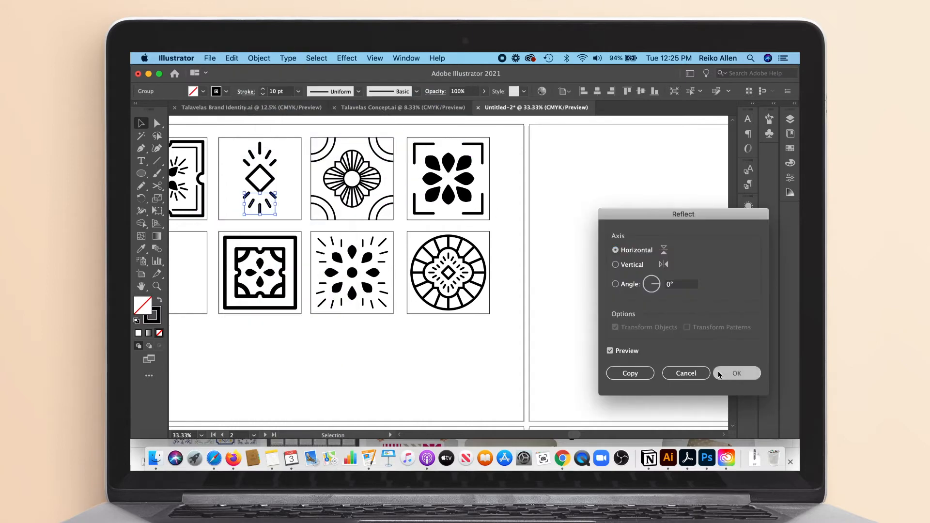
left_click(725, 374)
Step: Add rotated copies of both ray groups at the diamond's sides and trim every group to three rays
left_click(262, 152, "shift")
left_click_drag(280, 141, 287, 150)
key("super+equal")
key("super+equal")
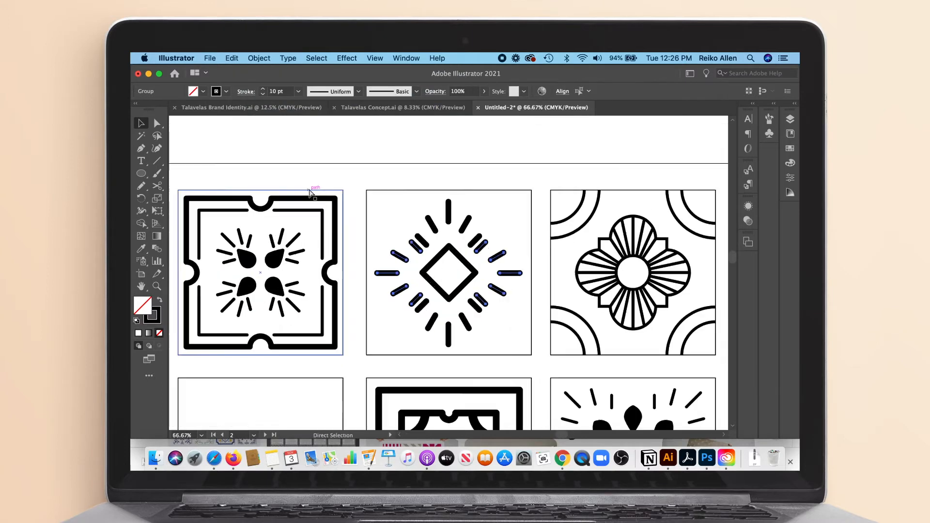
double_click(483, 247)
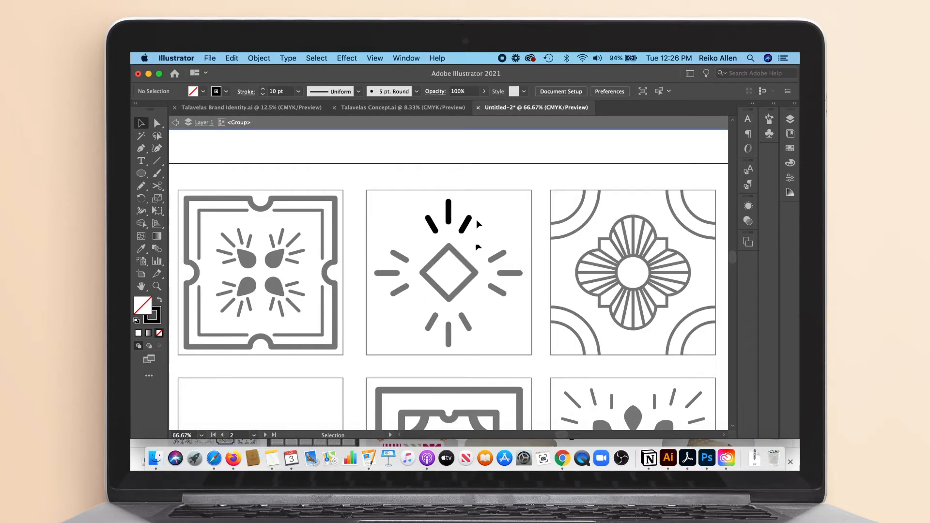
key("Escape")
Step: Add a small solid black diamond inside the outlined diamond
left_click(464, 261)
key("shift+x")
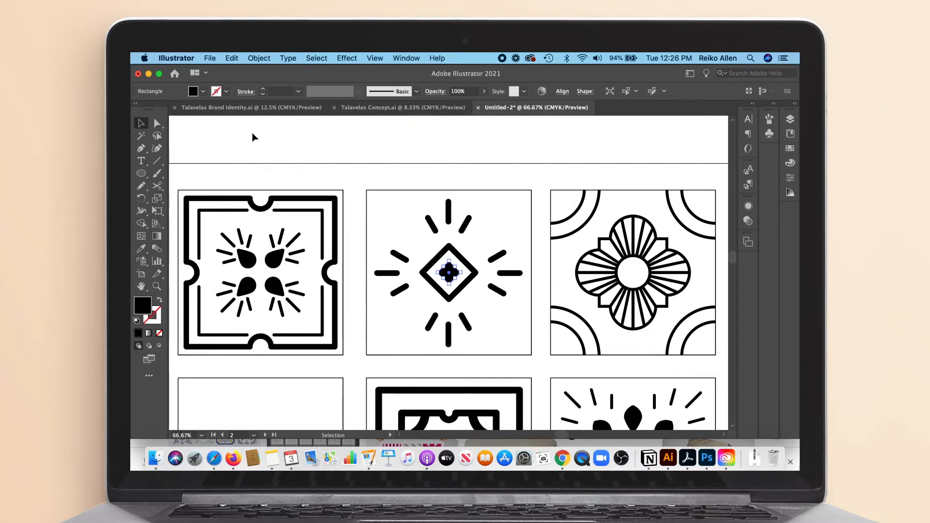
Step: Add diagonal corner rays like those in the first tile to the diamond tile and centre them on both axes
key("super+minus")
key("super+minus")
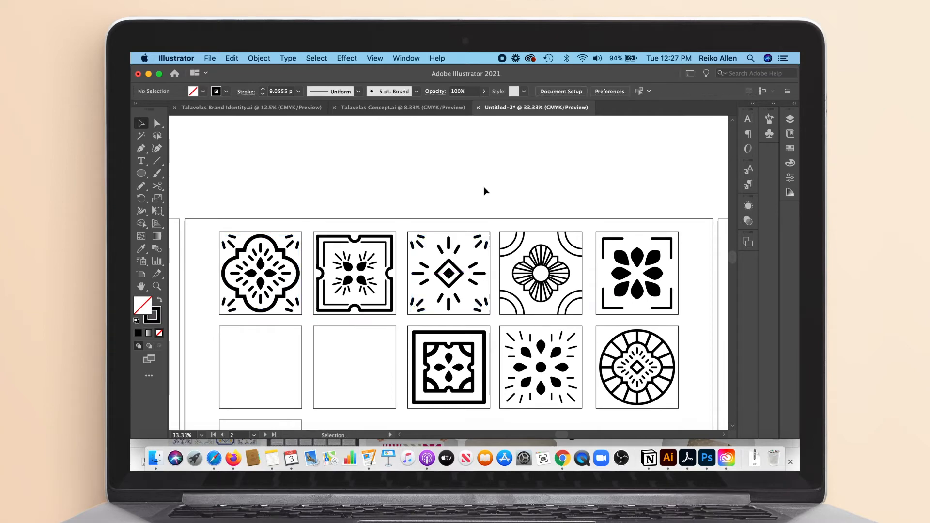
left_click(488, 262)
left_click(490, 259, "shift")
left_click(562, 91)
left_click(472, 121)
left_click(542, 121)
left_click(598, 147)
Step: Delete the drop-and-ray motif inside the notched frame of the second top-row tile
key("super+minus")
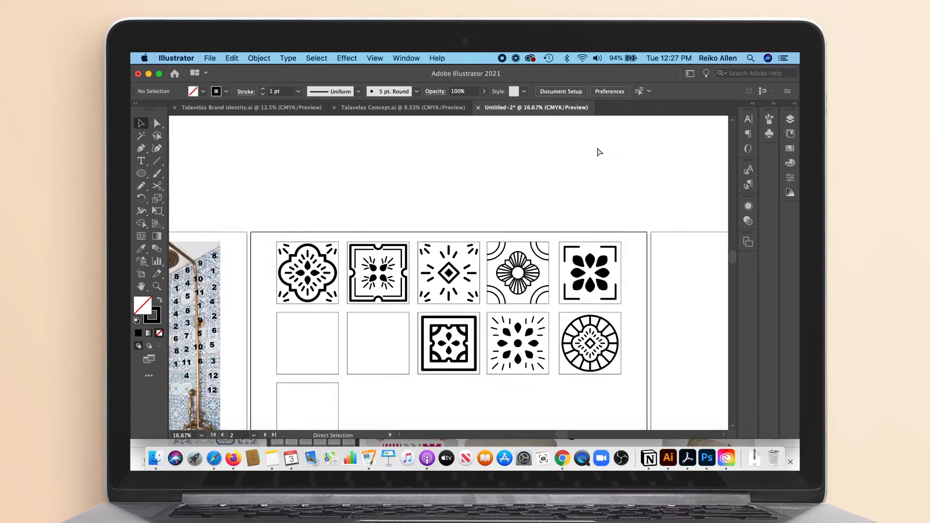
key("super+plus")
left_click(374, 258)
key("super+plus")
left_click(374, 258)
left_click(462, 283)
key("Delete")
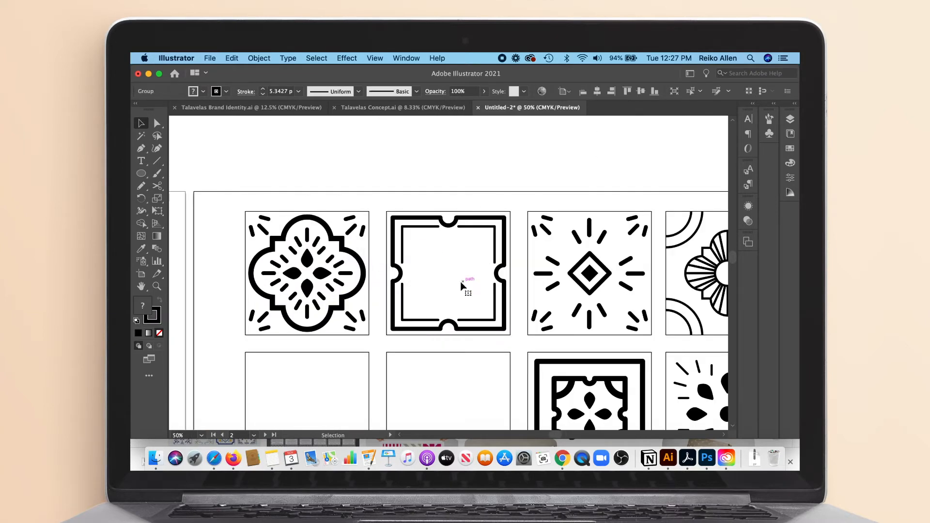
Step: Increase the stroke weight of the fluted flower and corner arcs in the fourth top-row tile
key("super+minus")
key("super+minus")
key("super+minus")
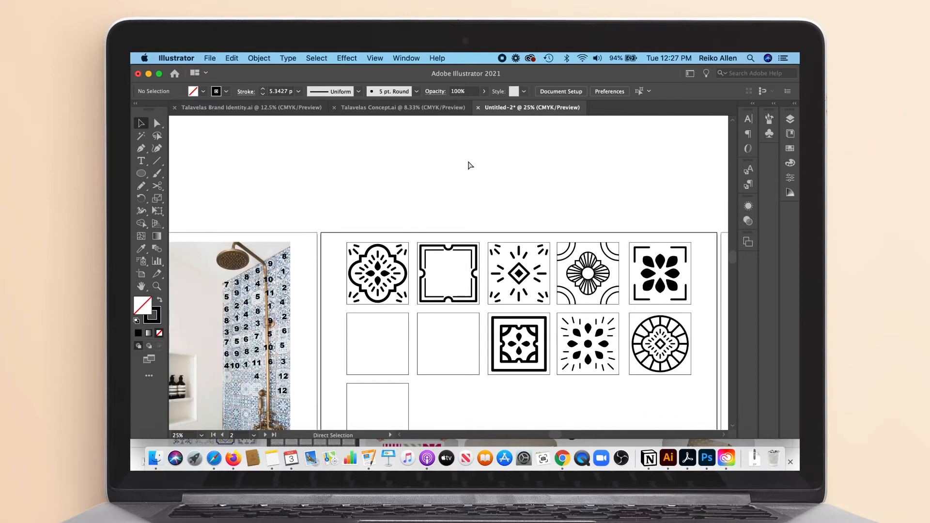
left_click(549, 273)
key("super+plus")
key("super+plus")
key("super+plus")
left_click(262, 89)
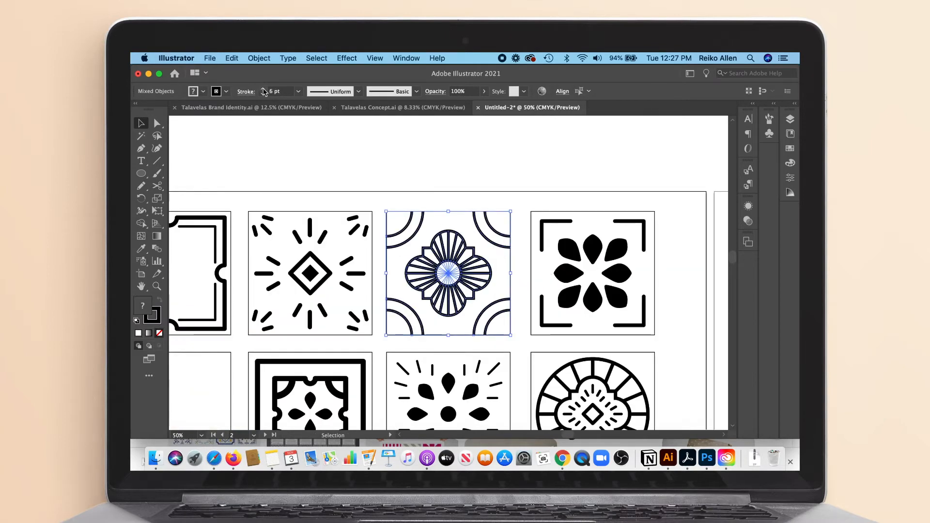
left_click(263, 88)
left_click(369, 188)
Step: Select the starburst tile's corner ray groups together with the tile frame and align them
left_click(455, 384)
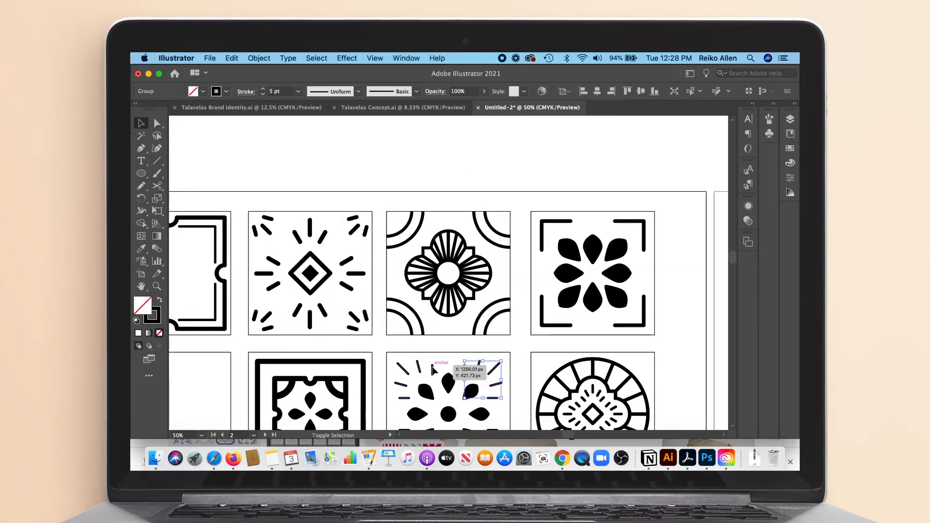
key("super+minus")
left_click(490, 282, "shift")
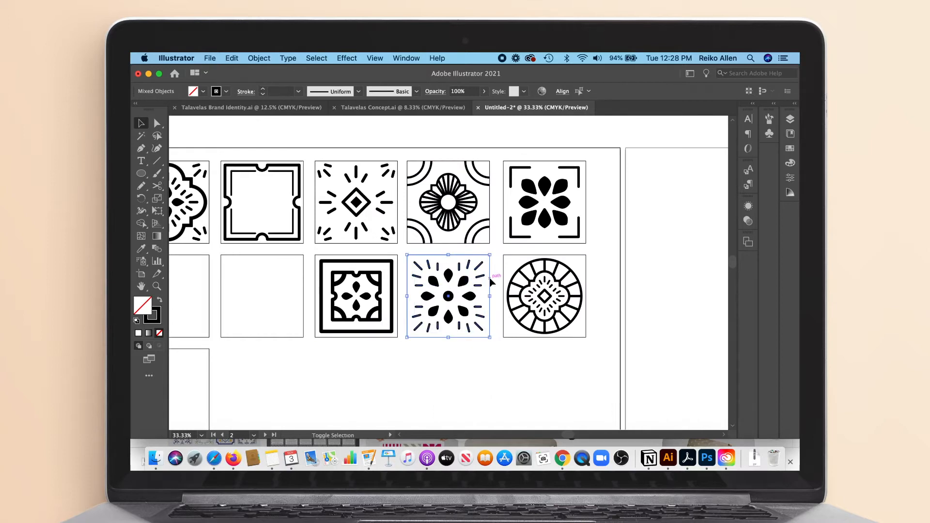
left_click(560, 91)
left_click(475, 406)
Step: Scale down the petal-and-dot motif at the centre of the starburst tile
left_click(461, 311)
left_click_drag(476, 324, 467, 315)
left_click(468, 354)
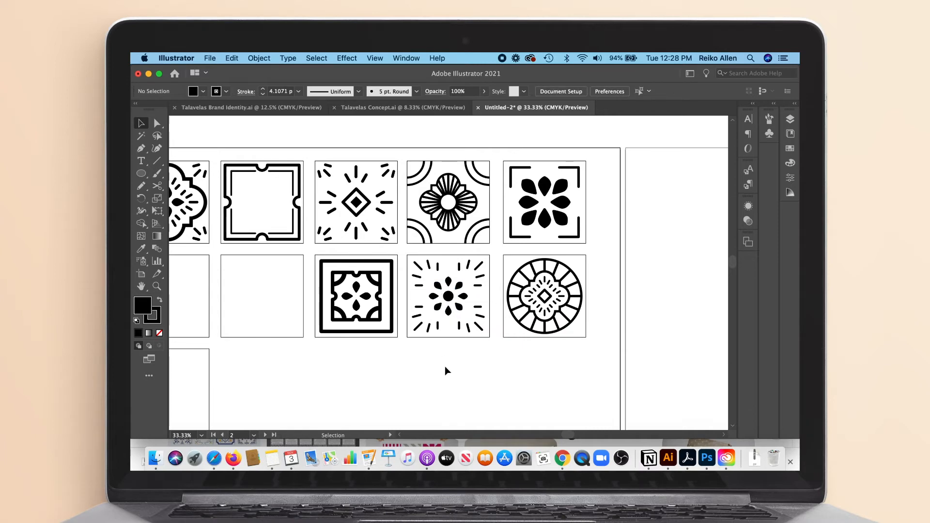
left_click_drag(571, 435, 560, 433)
left_click(637, 320)
left_click(598, 385)
left_click(629, 298)
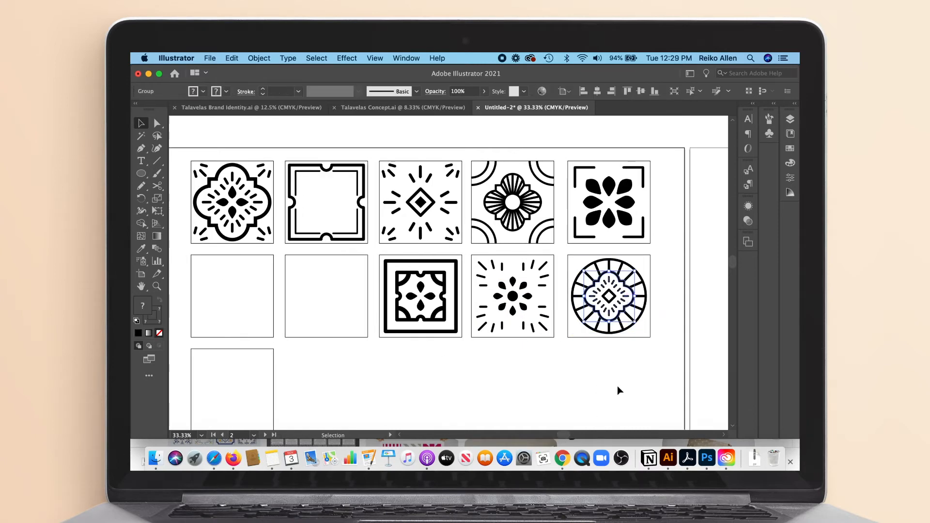
left_click(617, 385)
double_click(627, 297)
double_click(361, 389)
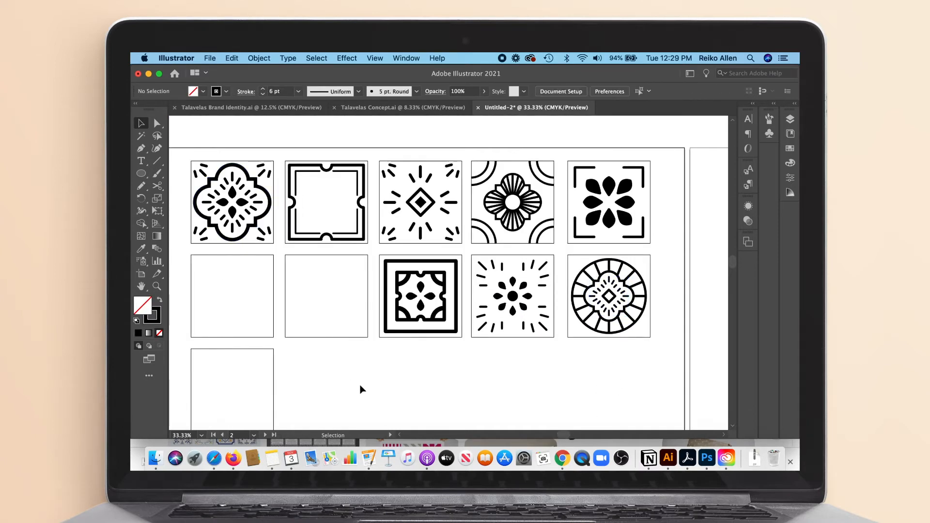
Step: Copy the outlined diamond into the first empty second-row tile and enlarge it until it nearly fills the frame
left_click_drag(570, 435, 557, 432)
key("super+minus")
key("super+minus")
left_click(497, 238)
key("super+plus")
key("super+plus")
left_click_drag(461, 277, 262, 404)
left_click_drag(260, 350, 262, 330)
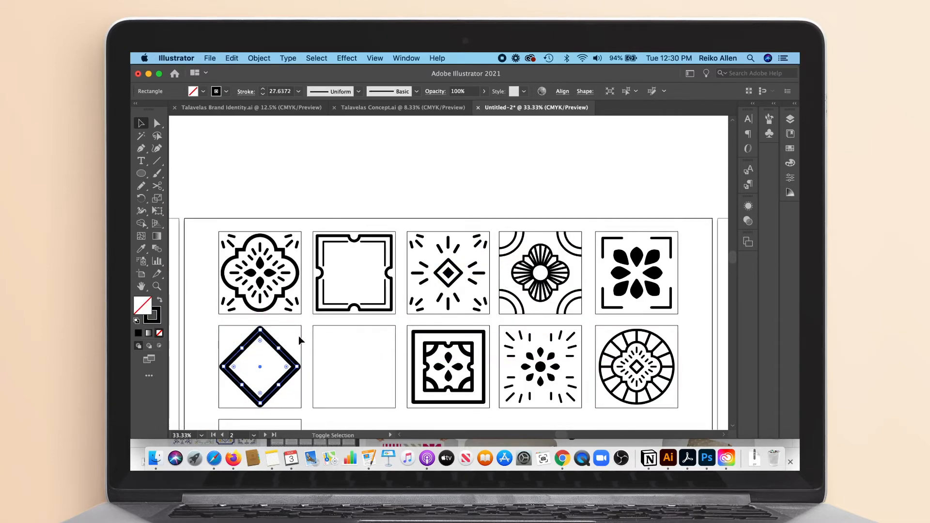
Step: Centre the large diamond in its tile frame and thin its stroke to 16 pt
left_click(301, 339, "shift")
left_click(301, 339)
left_click(562, 91)
left_click(290, 354)
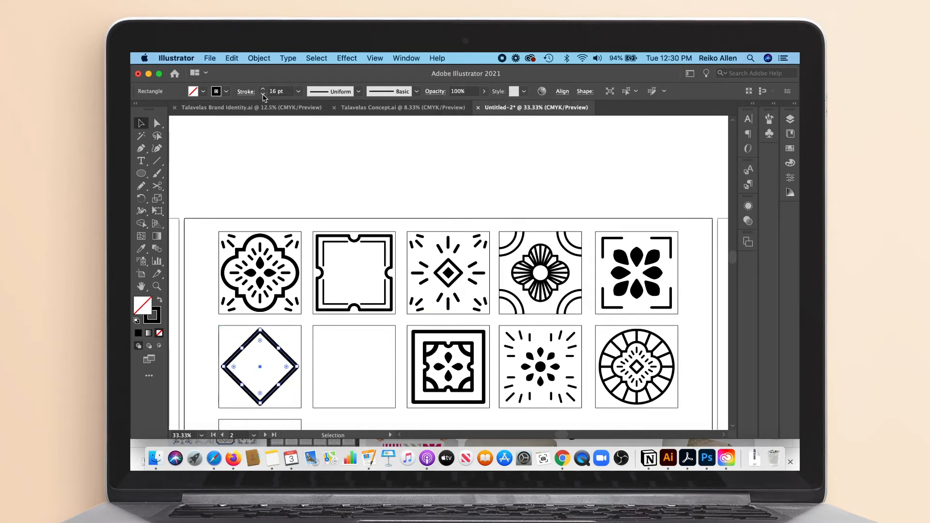
Step: Inspect the stroke weights of the outer and inner square frames in the second row's framed petal tile
left_click(345, 204)
left_click(484, 353)
left_click(472, 356)
left_click(398, 417)
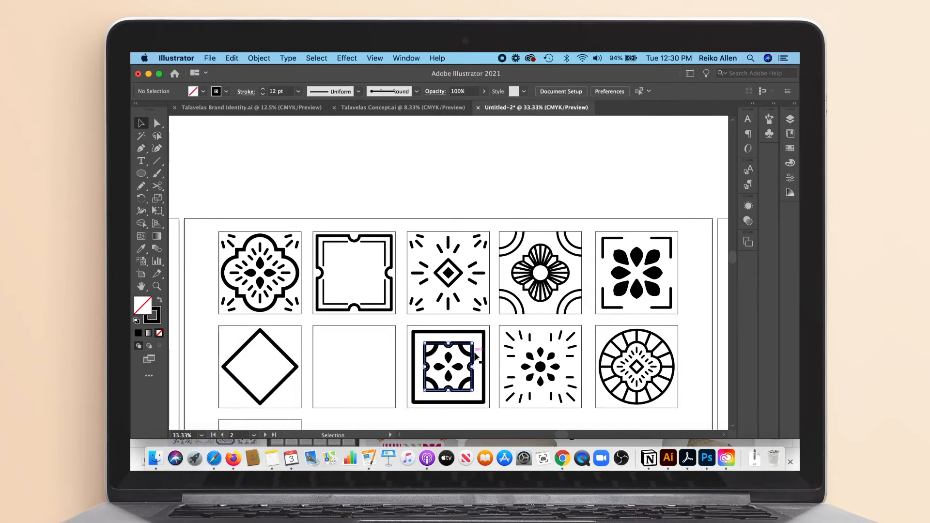
double_click(473, 353)
key("Escape")
Step: Copy the petal-and-dash motif from the first tile and place it inside the diamond outline below
double_click(291, 310)
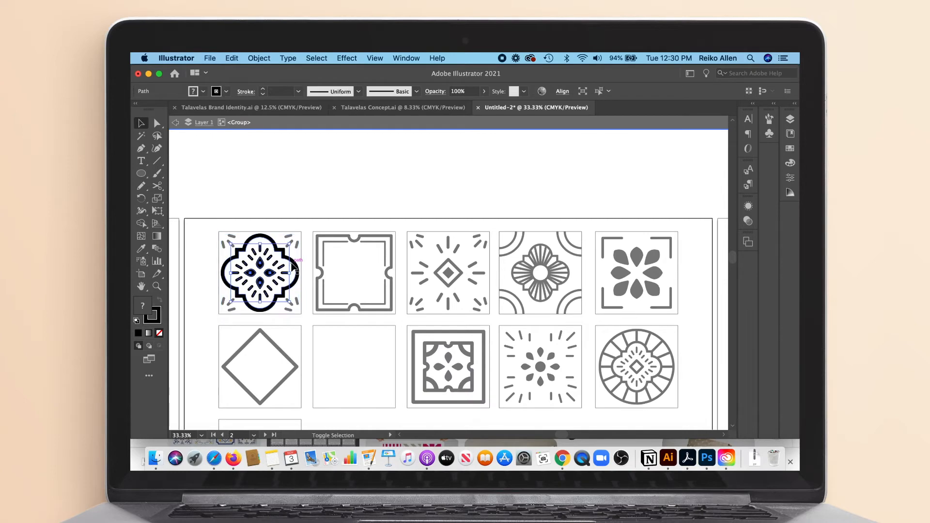
key("super+c")
key("Escape")
key("super+v")
left_click_drag(468, 273, 279, 367)
key("super+equal")
key("super+equal")
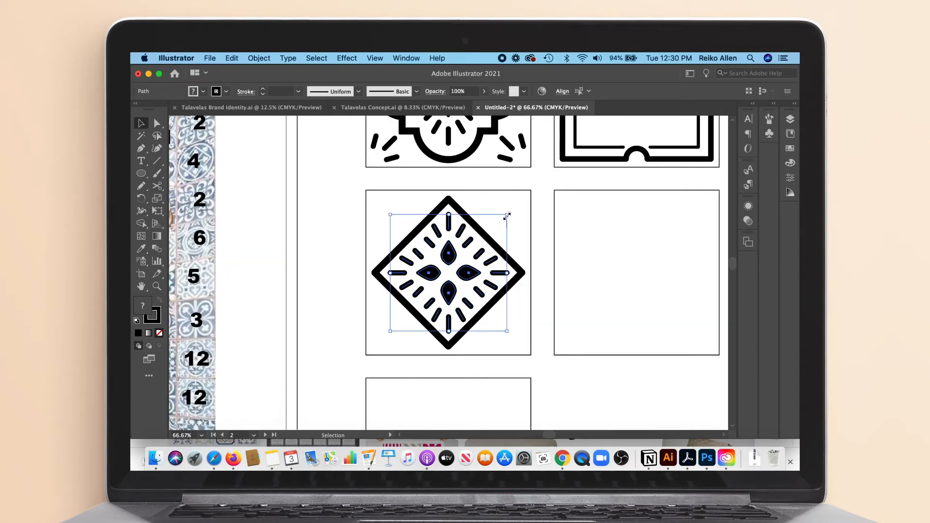
Step: Scale the pasted motif down slightly inside the diamond and try centring it on the square tile
left_click_drag(507, 214, 498, 224)
left_click(531, 248, "shift")
left_click(530, 248)
left_click(562, 91)
left_click(472, 121)
key("super+z")
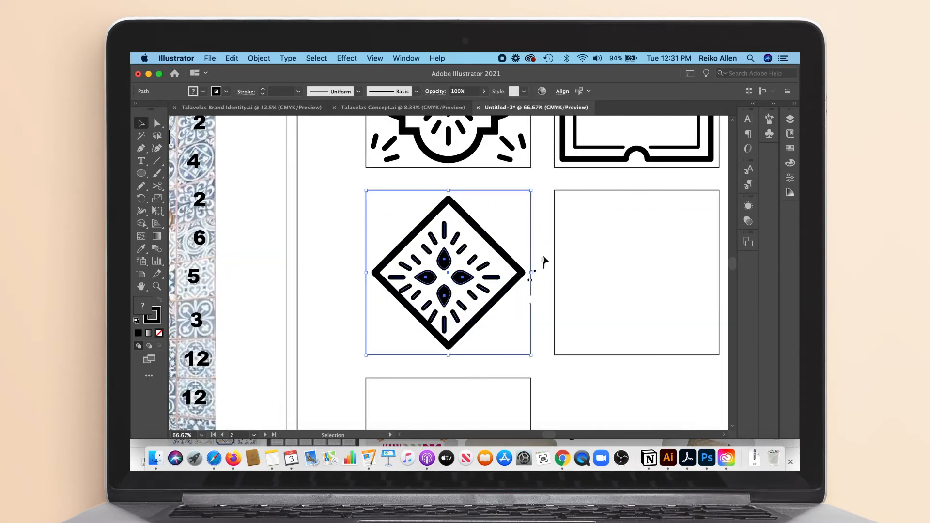
key("super+z")
key("super+shift+z")
Step: Centre the petal-and-dash motif horizontally and vertically on the diamond's square tile
left_click(532, 233, "shift")
left_click(531, 232)
left_click(562, 91)
left_click(471, 120)
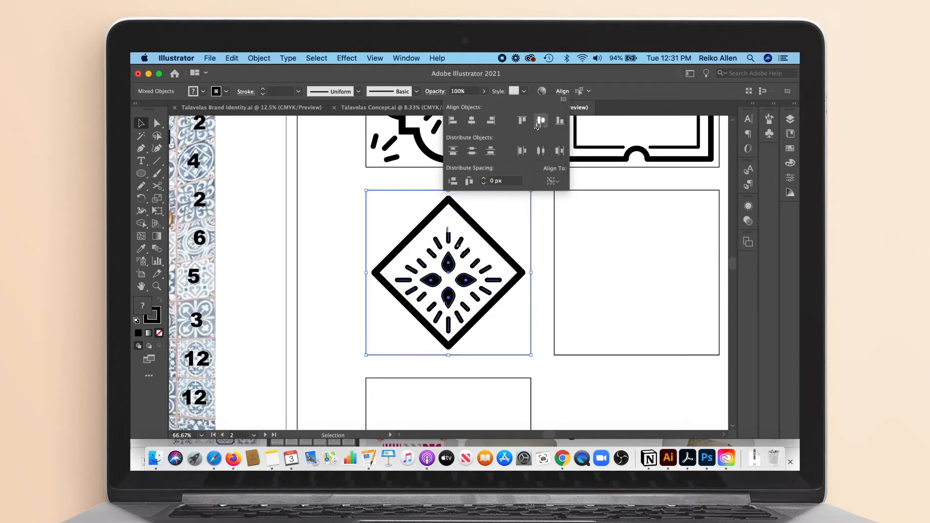
left_click(540, 121)
left_click(545, 219)
Step: Reduce the stroke weight of the dashes in the diamond's motif to 7 pt, leaving out the petals
double_click(493, 273)
key("super+a")
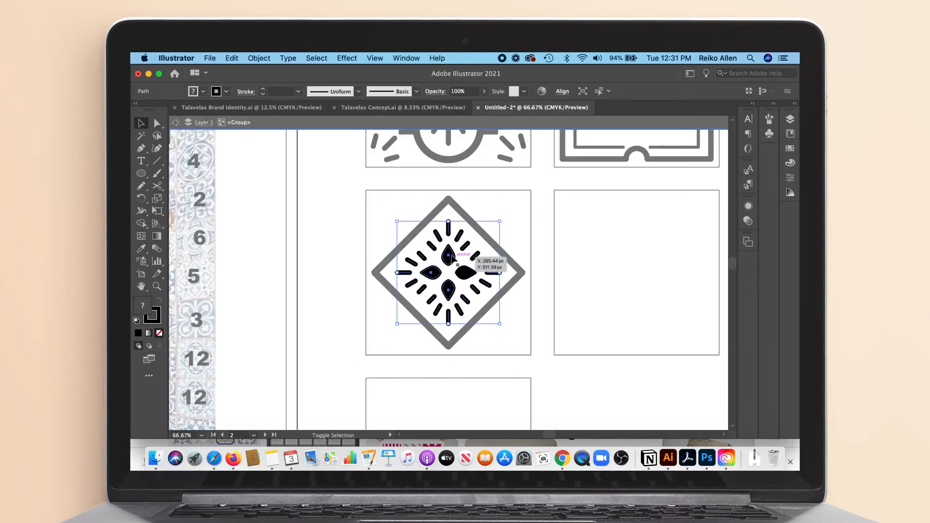
left_click(455, 258, "shift")
left_click(263, 94)
key("Escape")
left_click(546, 306)
Step: Try enlarging a duplicate of the diamond outline freehand around the motif
key("super+minus")
key("super+minus")
key("super+minus")
key("super+minus")
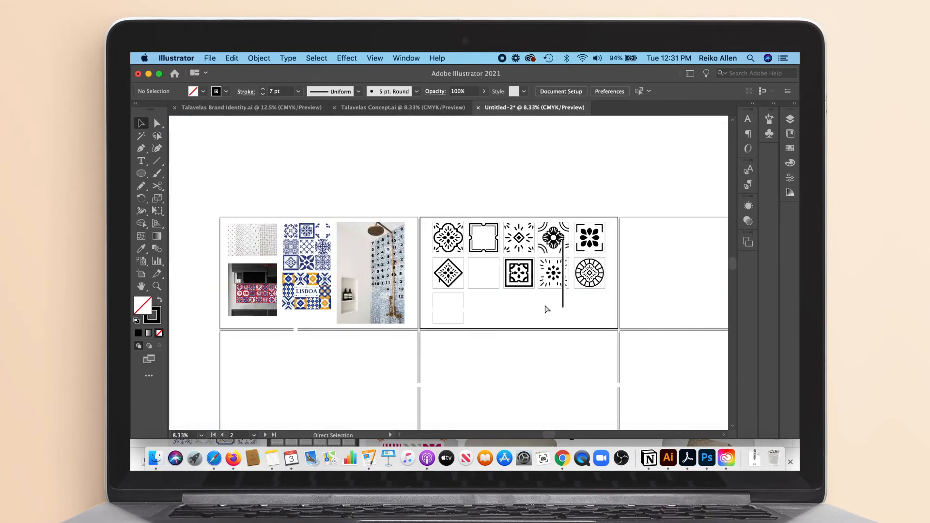
key("super+plus")
key("super+plus")
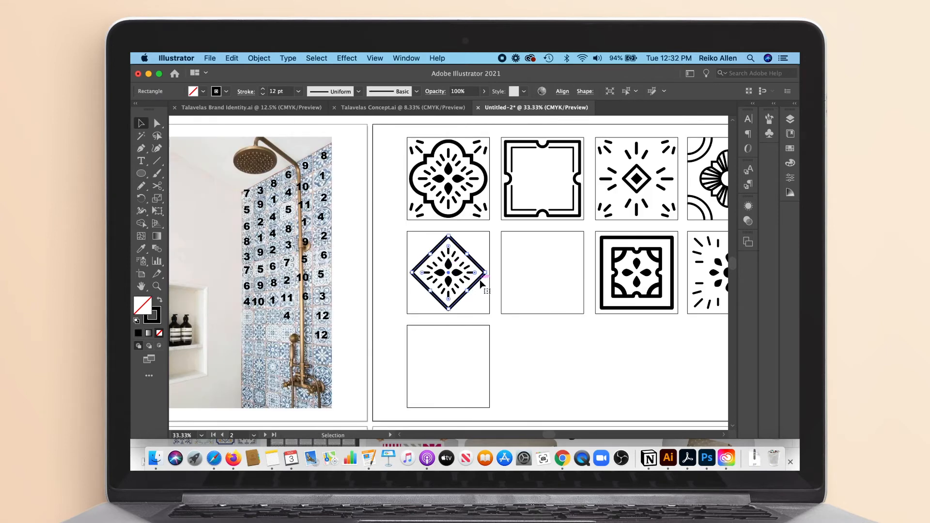
left_click_drag(449, 310, 450, 335)
key("super+z")
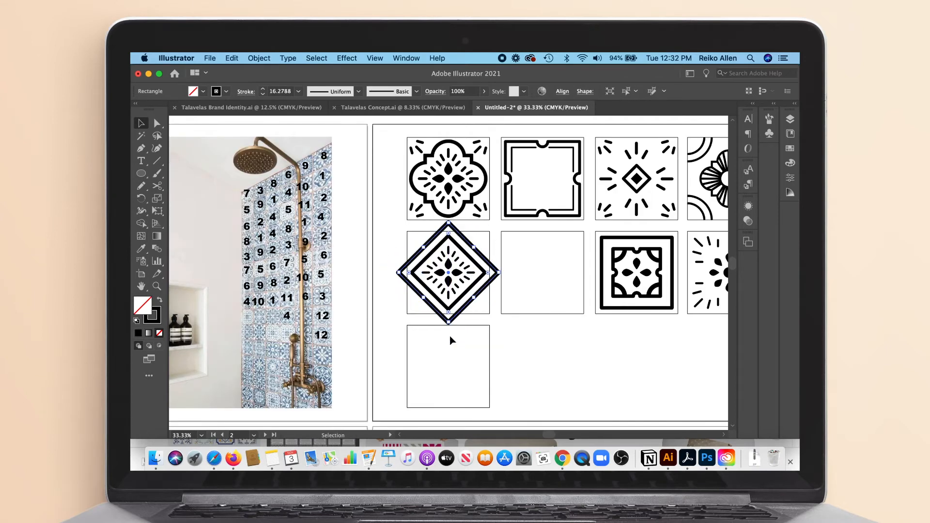
key("super+z")
Step: Set the diamond outline's width and height to 270 px
left_click(791, 178)
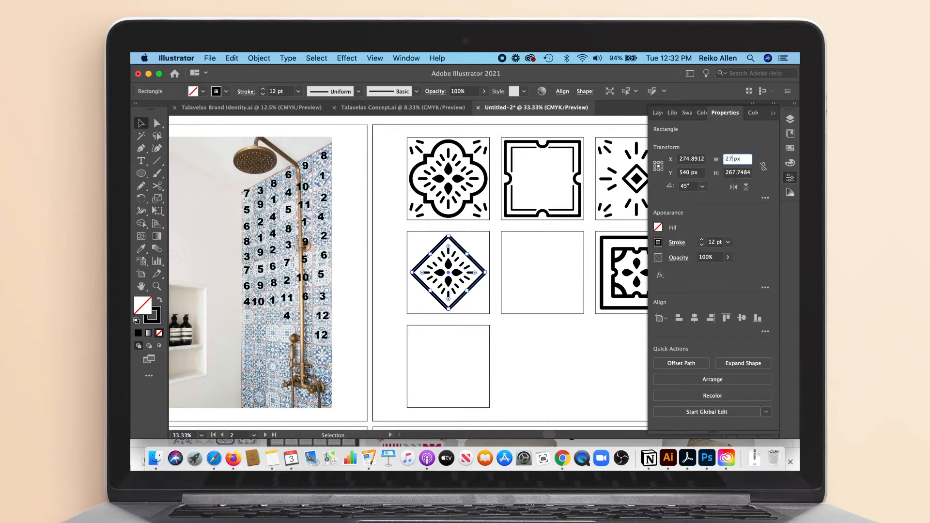
type("0")
key("Tab")
type("270")
key("Tab")
left_click(773, 113)
Step: Enlarge a duplicate of the diamond outline to 370 by 370 px
left_click(790, 178)
double_click(731, 159)
type("300")
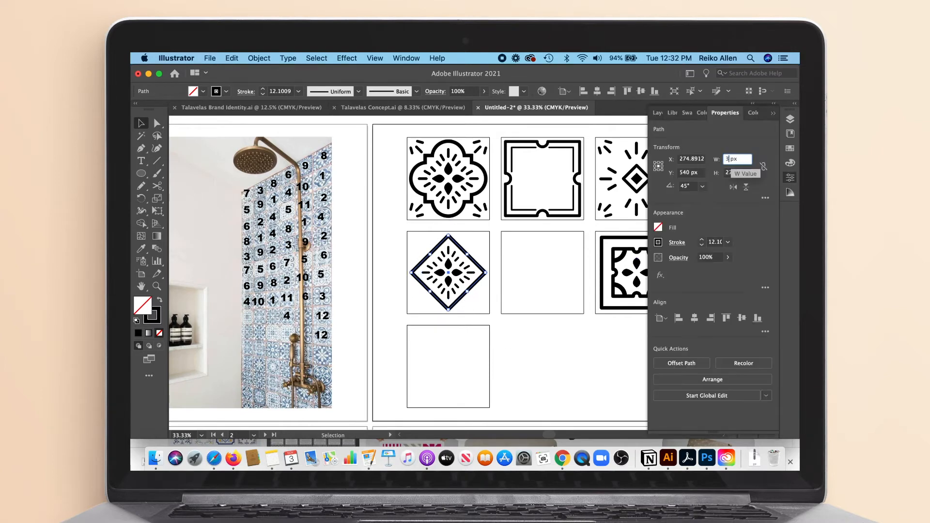
key("Tab")
type("300")
key("Tab")
key("Tab")
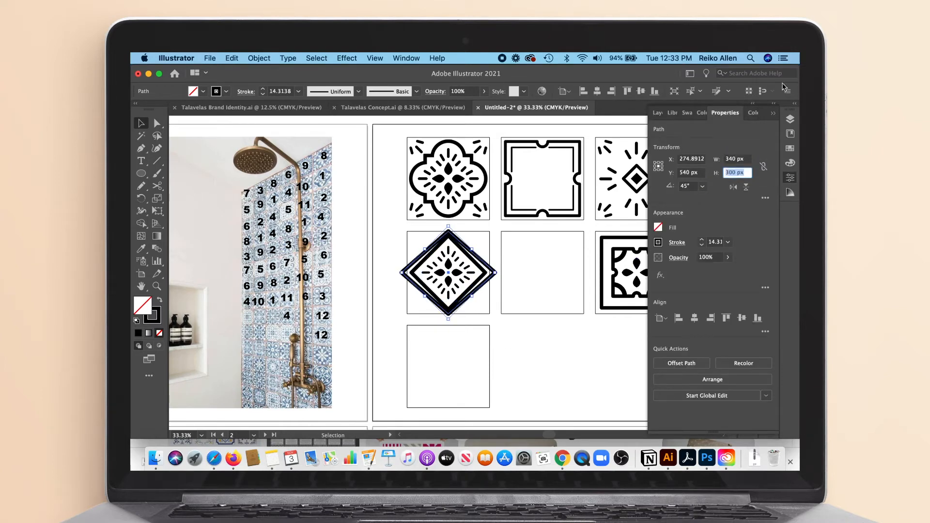
type("7")
key("Tab")
type("370")
key("Tab")
Step: Enlarge another duplicate of the diamond outline to 470 by 470 px
left_click(491, 280)
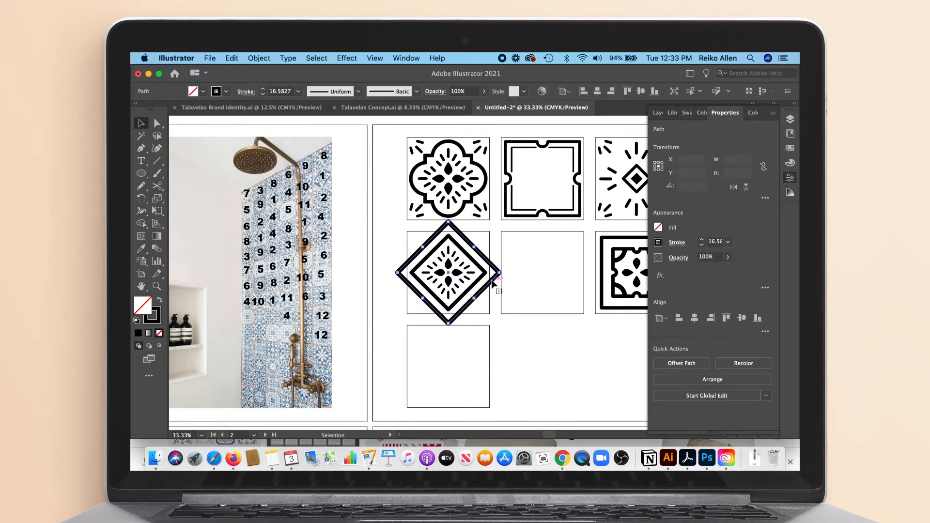
key("BackSpace")
type("4")
key("Tab")
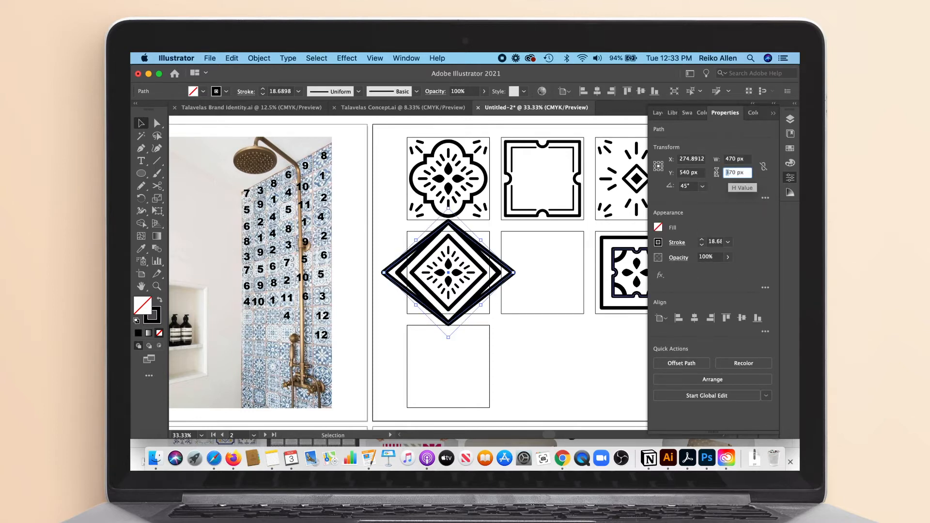
type("4")
key("Tab")
Step: Match the stroke of the two outer diamonds to the innermost diamond with the Eyedropper
key("i")
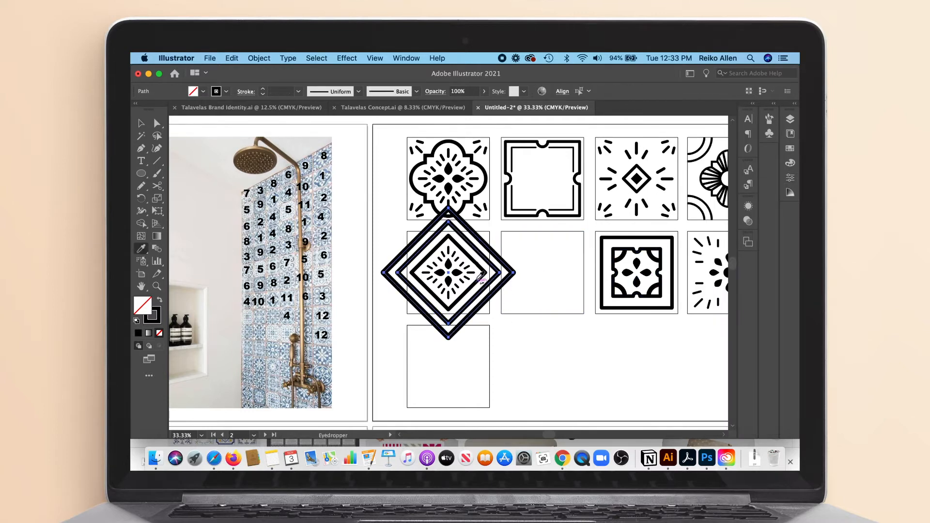
left_click(481, 276)
key("v")
left_click(490, 240)
Step: Try clipping the nested diamonds with a clipping mask
left_click_drag(398, 231, 472, 260)
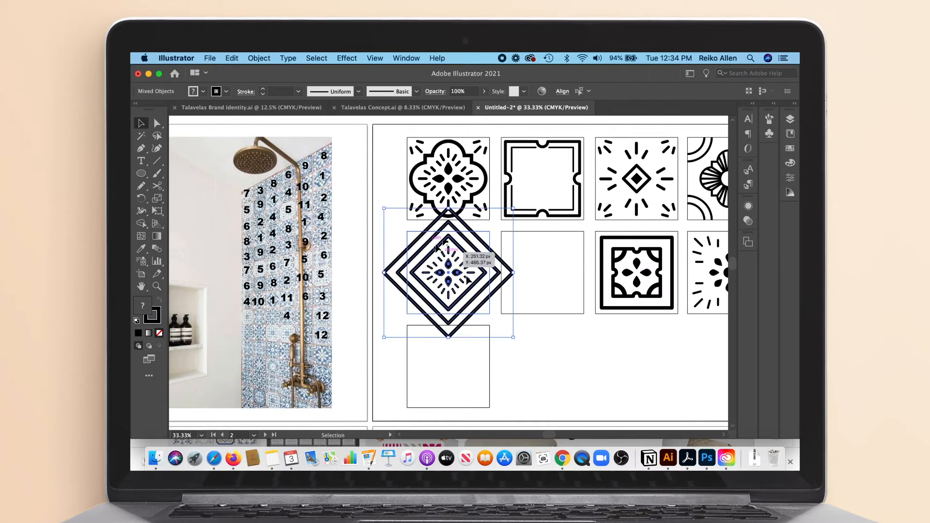
left_click(490, 272)
left_click(509, 272, "shift")
left_click(497, 272, "shift")
left_click(484, 272, "shift")
right_click(479, 239)
left_click(506, 349)
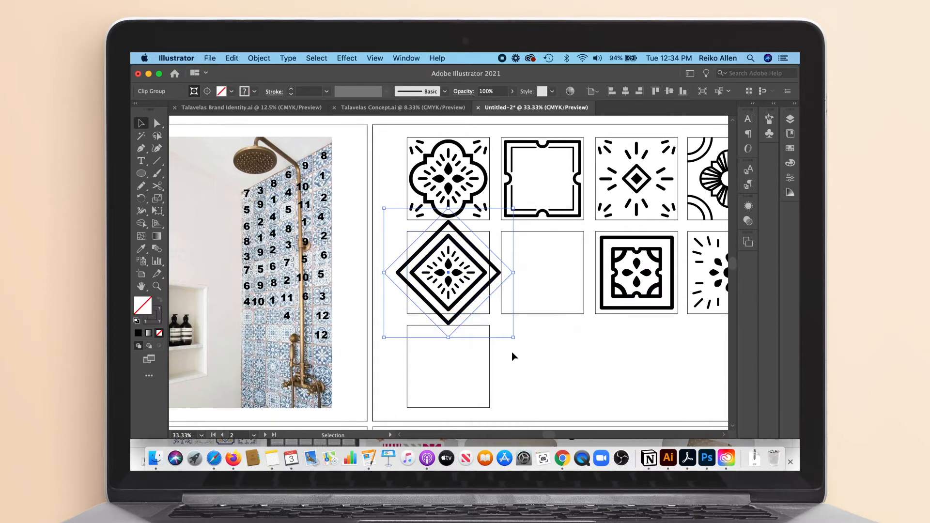
key("super+z")
Step: Bring the square tile outline to the front and use it as a clipping mask for the nested diamonds
right_click(488, 289)
left_click(623, 378)
left_click(498, 279, "shift")
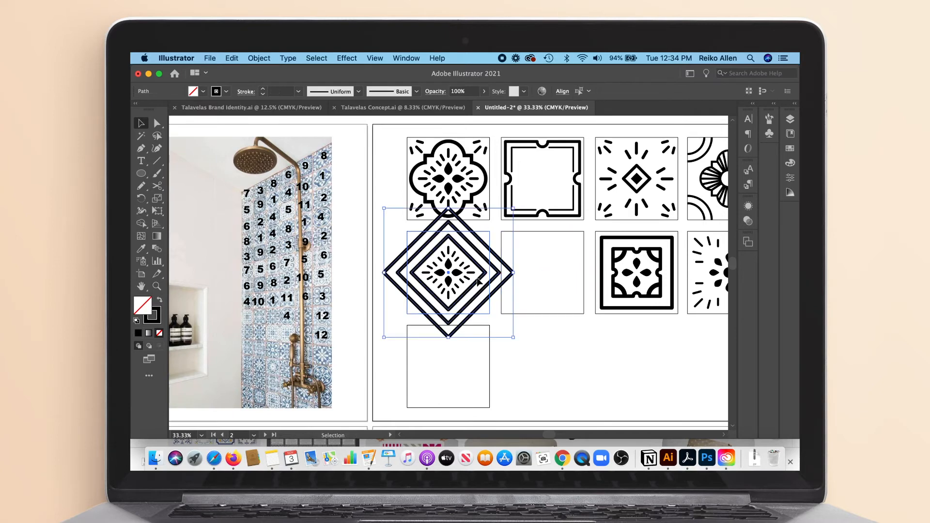
right_click(479, 230)
left_click(528, 358)
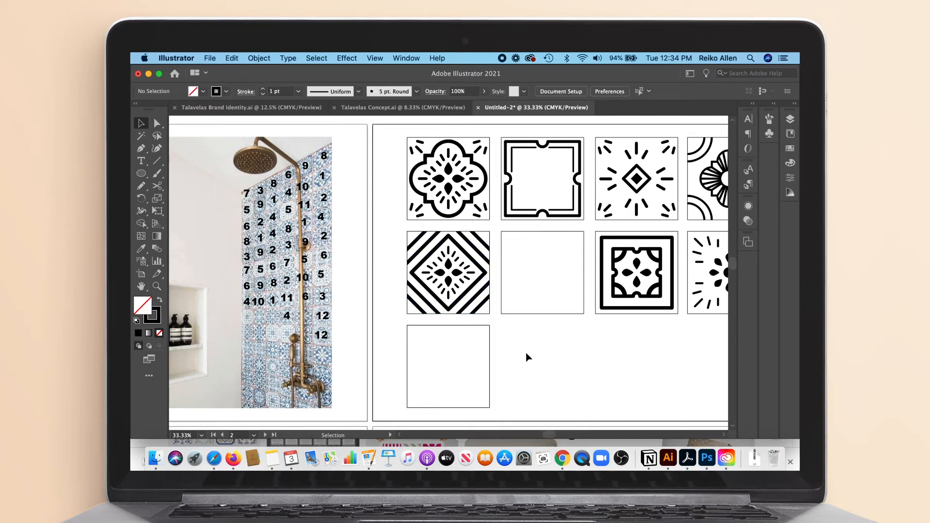
Step: Copy the eight-petal flower from the top row's last tile into the empty tile beside the diamond tile
key("super+minus")
key("super+minus")
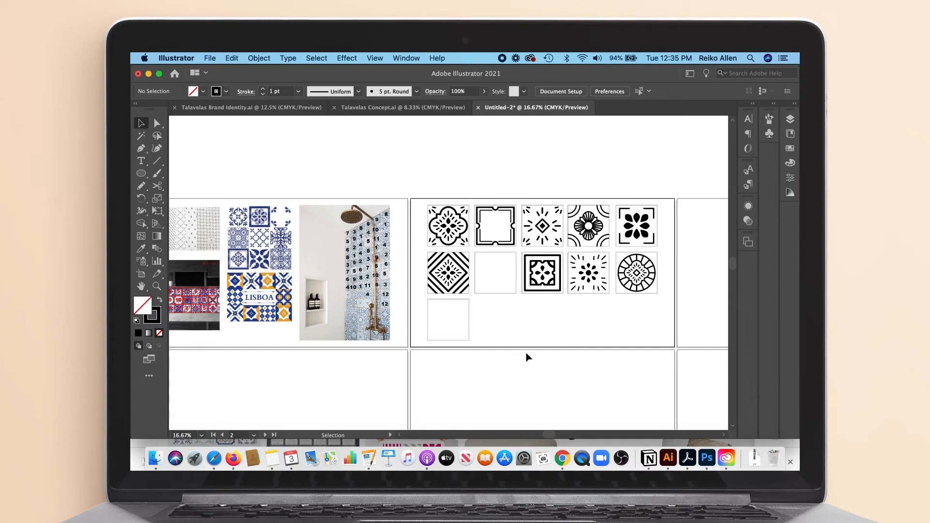
left_click_drag(549, 434, 542, 435)
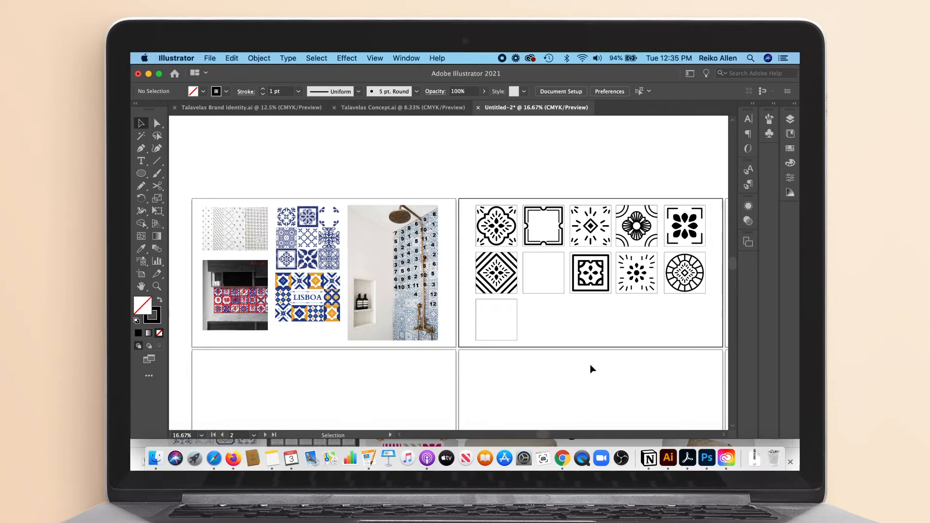
left_click_drag(685, 232, 685, 236)
key("super+plus")
key("super+plus")
key("super+plus")
key("super+plus")
left_click(448, 315, "shift")
key("super+minus")
key("super+minus")
key("super+minus")
key("super+minus")
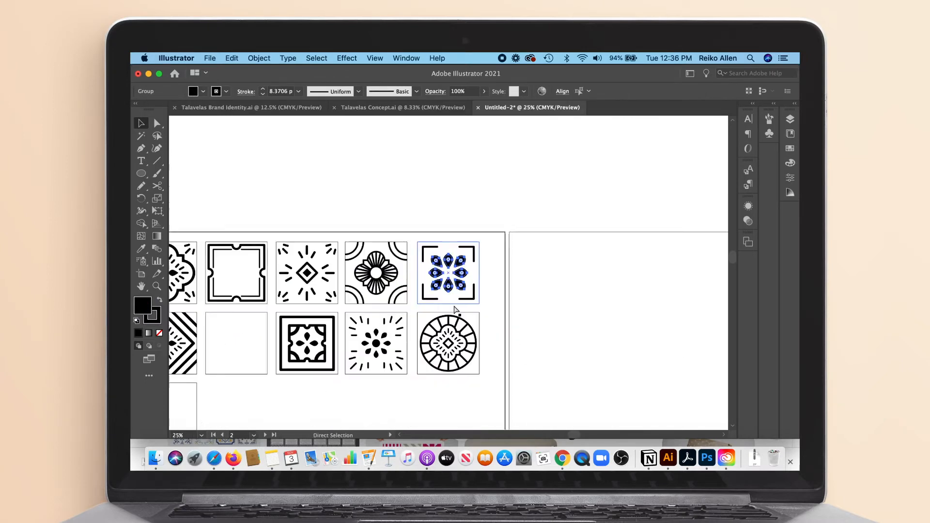
left_click_drag(309, 329, 309, 329)
key("super+plus")
key("super+plus")
key("super+plus")
key("super+plus")
key("super+plus")
left_click_drag(462, 332, 426, 313)
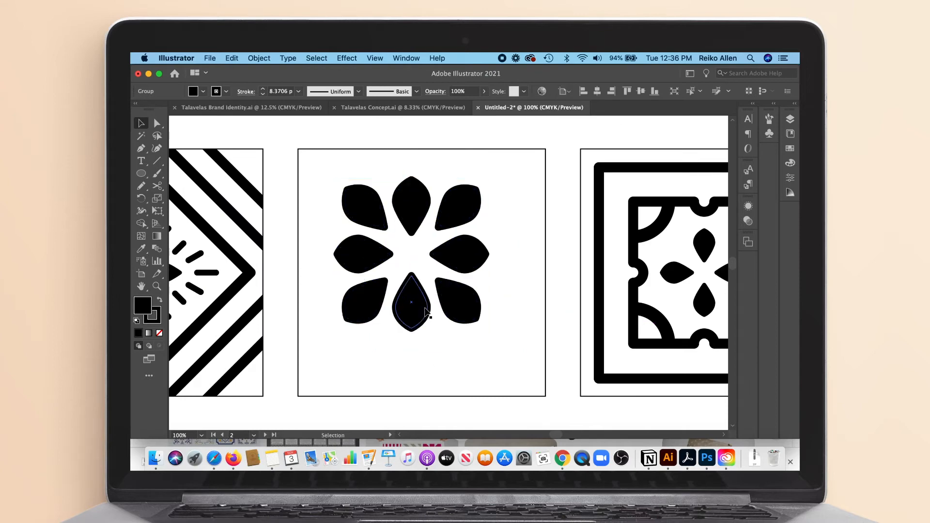
Step: Delete five petals of the copied flower, keeping only the left, lower-left and bottom petals
double_click(426, 313)
left_click(461, 262)
key("Delete")
left_click(411, 209)
key("Delete")
double_click(453, 306)
key("Delete")
left_click(460, 218)
key("Delete")
left_click(367, 208)
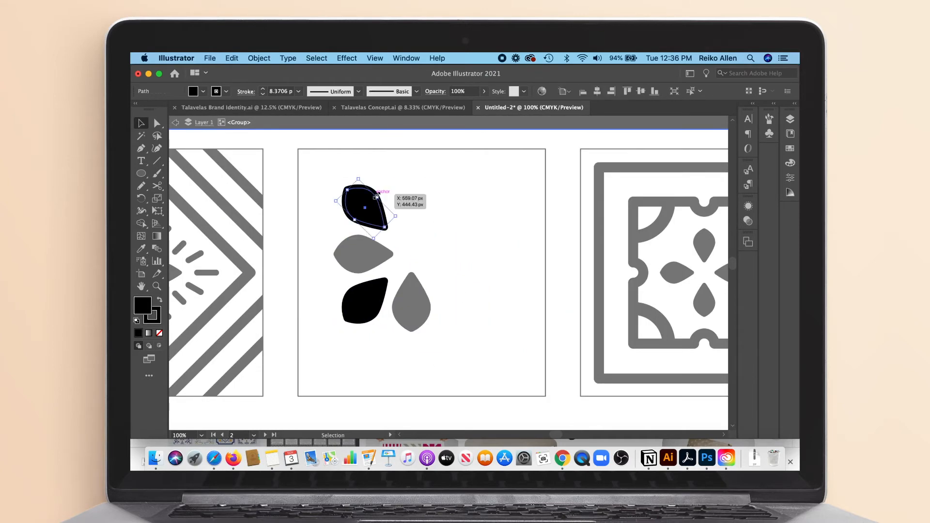
key("Delete")
double_click(366, 208)
Step: Move the three-petal cluster to the tile's upper-right corner and scale it down
mouse_move(366, 213)
left_mouse_down()
mouse_move(382, 315)
mouse_move(486, 225)
left_mouse_up()
left_click_drag(446, 247, 464, 216)
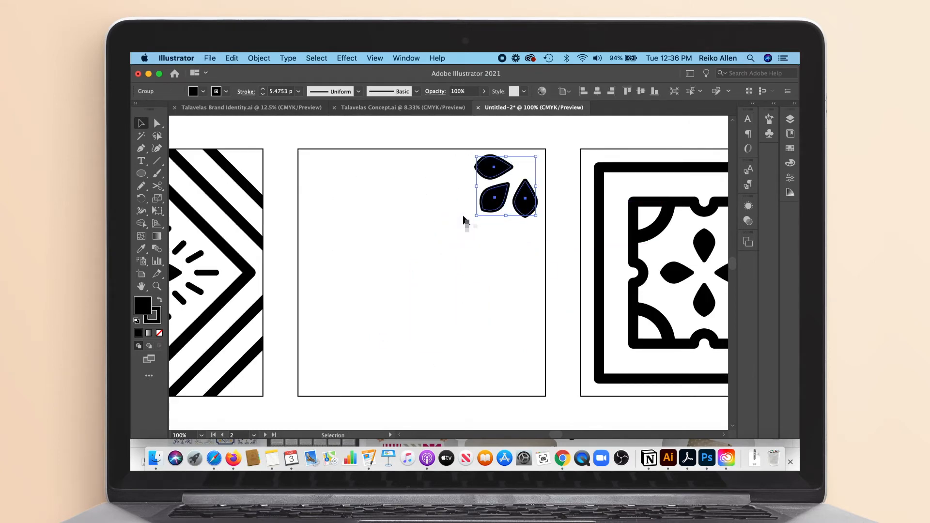
Step: Try rotating the three-petal cluster and repositioning its middle petal
left_click_drag(536, 203, 550, 230)
left_click(544, 222)
left_click(490, 209)
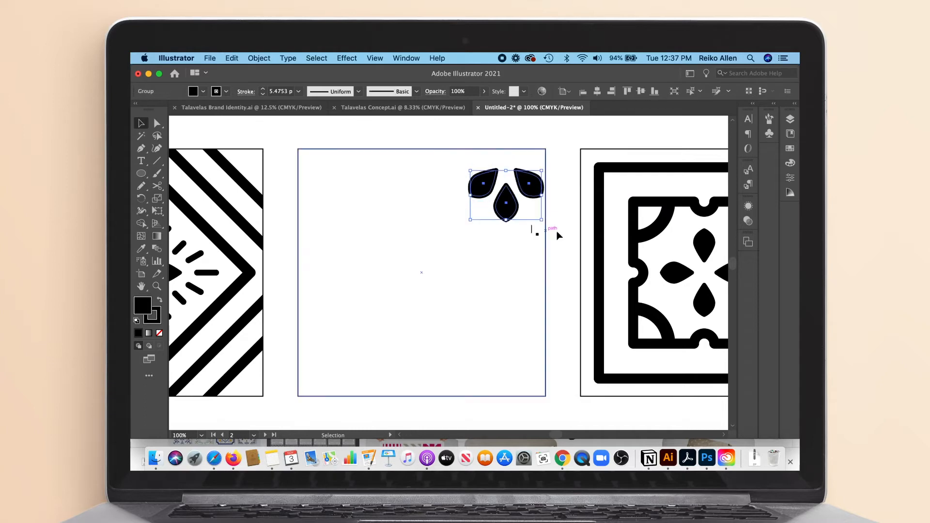
double_click(512, 210)
key("Escape")
left_click_drag(545, 170, 523, 208)
left_click(531, 235)
key("super+z")
key("super+z")
key("super+z")
key("super+z")
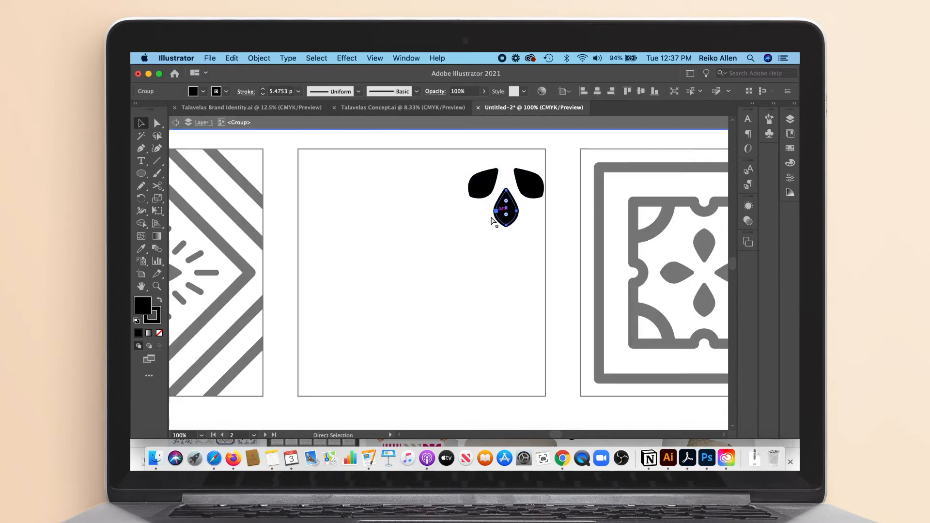
key("super+z")
key("super+z")
key("super+z")
Step: Spread the cluster's two outer petals slightly away from the middle petal
double_click(526, 200)
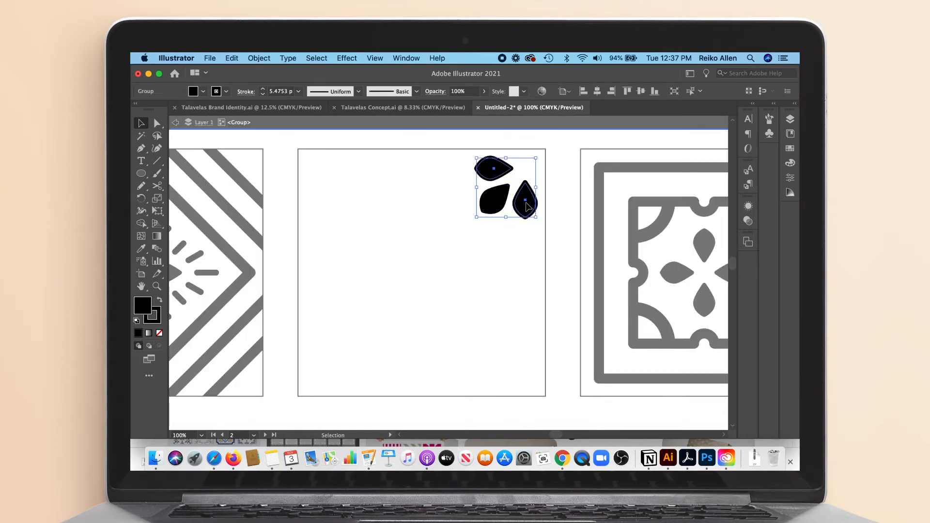
double_click(527, 200)
key("Escape")
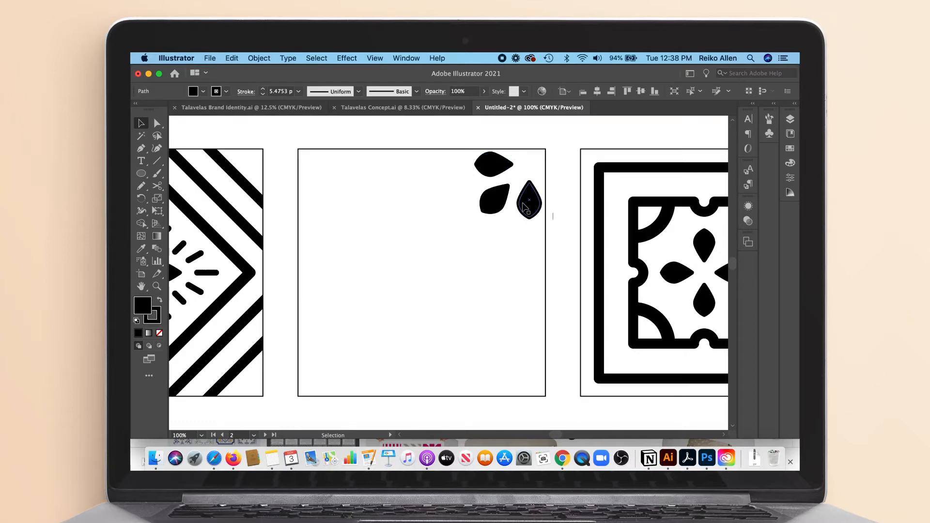
Step: Move the three-petal cluster to the tile's lower-left corner and shift its middle petal slightly toward the corner
left_click_drag(528, 213, 369, 370)
double_click(328, 382)
key("Escape")
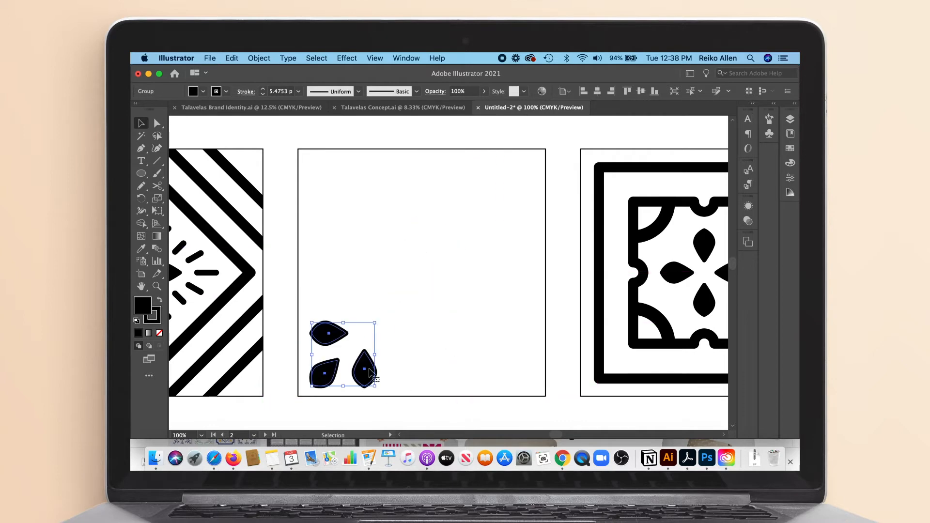
Step: Duplicate and reflect the three-petal cluster to fill the tile's other three corners symmetrically
left_click_drag(441, 369, 528, 371)
left_click(259, 58)
mouse_move(298, 71)
left_click(400, 111)
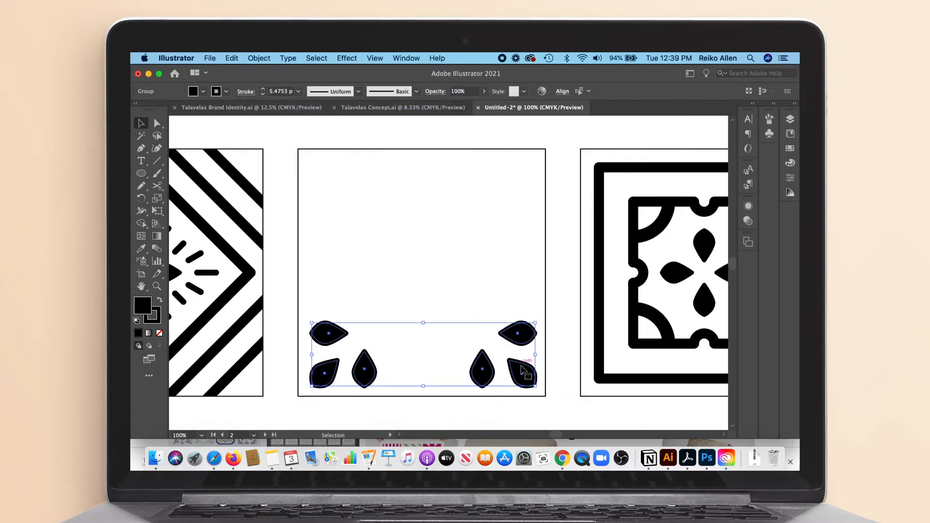
left_click_drag(523, 371, 519, 197)
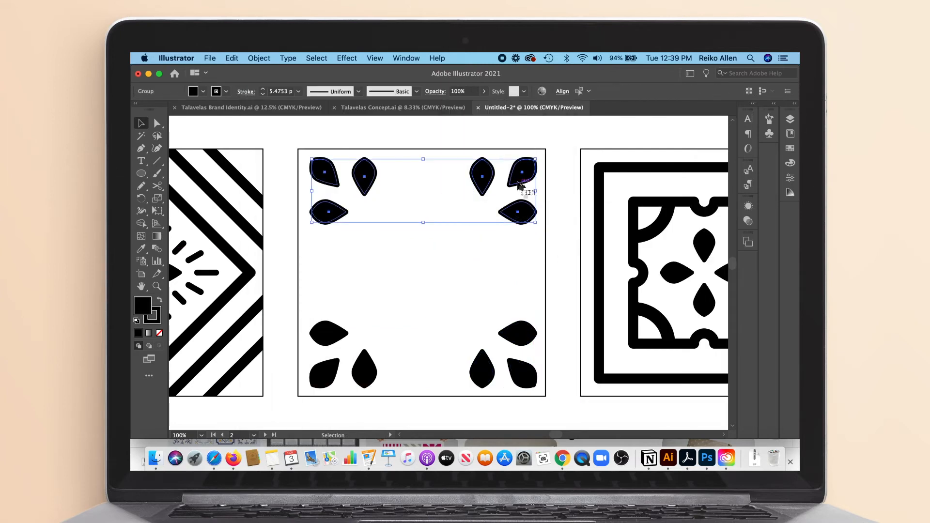
Step: Align the four corner petal clusters with one another inside the tile
left_click(563, 91)
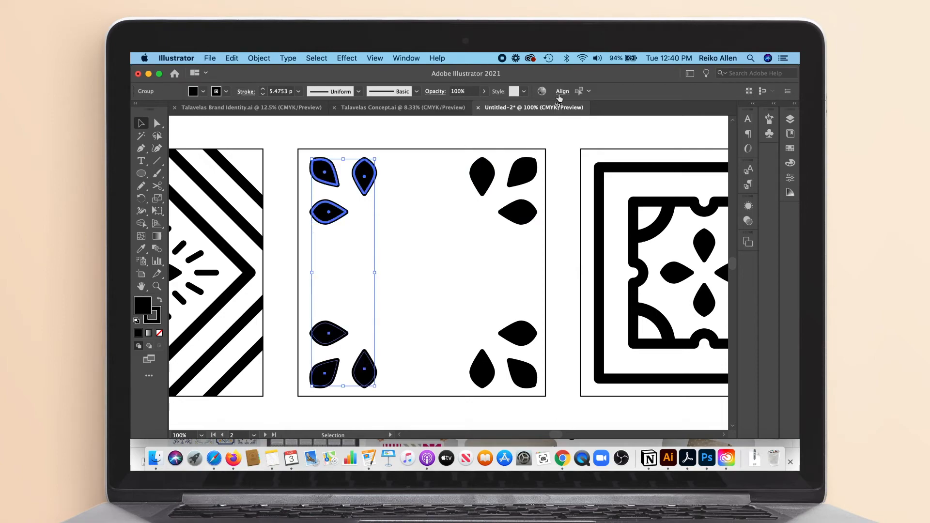
left_click(560, 94)
left_click(569, 322)
left_click(366, 364)
left_click(514, 370, "shift")
left_click(505, 217, "shift")
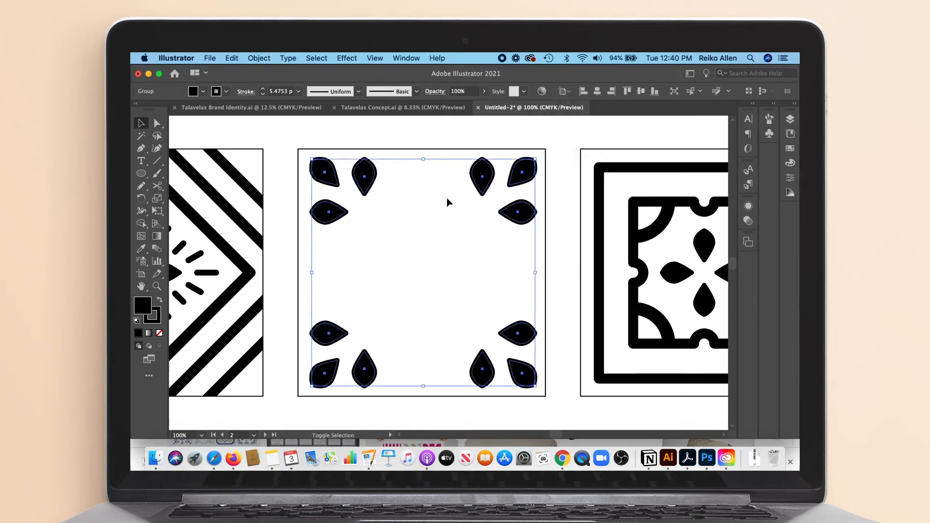
left_click(562, 91)
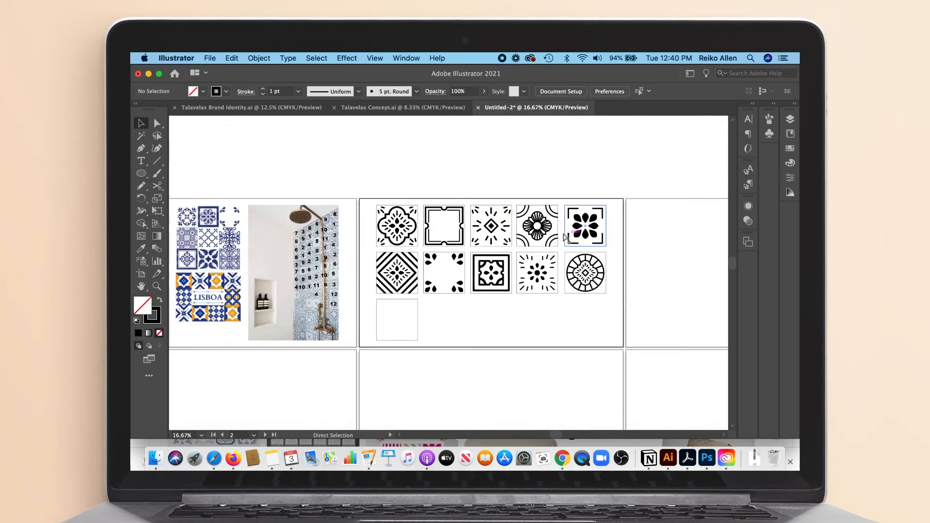
Step: Copy the central diamond from the rayed tile into the corner-petals tile and centre it both ways
key("super+equal")
left_click(536, 183)
left_click(541, 186, "shift")
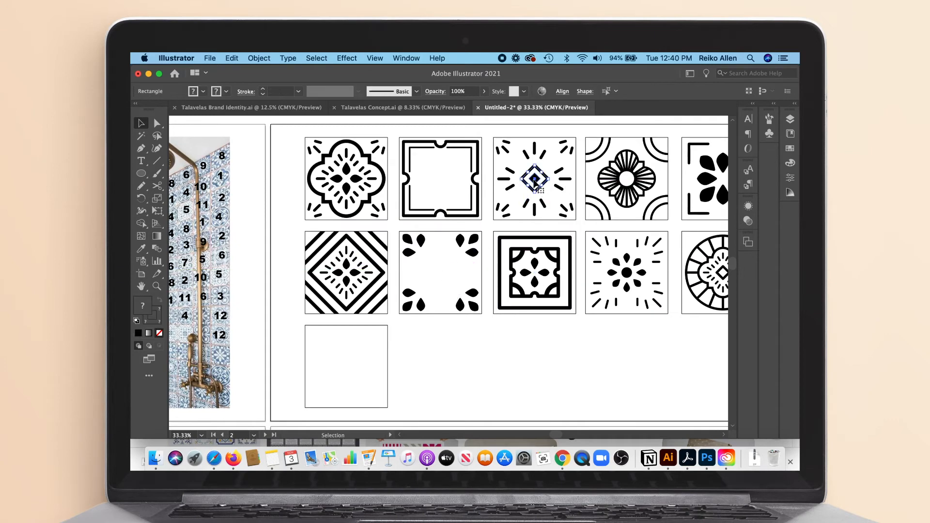
left_click_drag(535, 179, 439, 269)
left_click(482, 270, "shift")
left_click(562, 91)
left_click(473, 121)
left_click(541, 119)
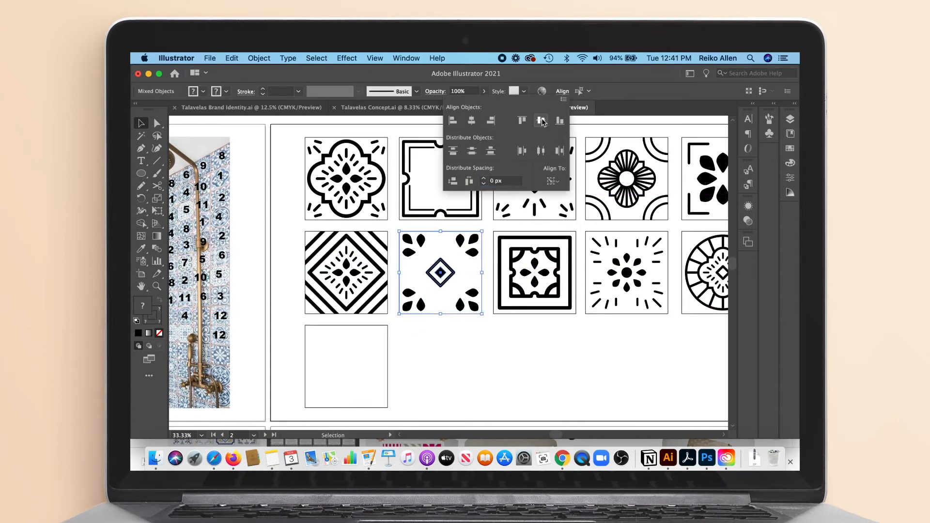
left_click(485, 349)
key("super+minus")
key("super+minus")
key("super+minus")
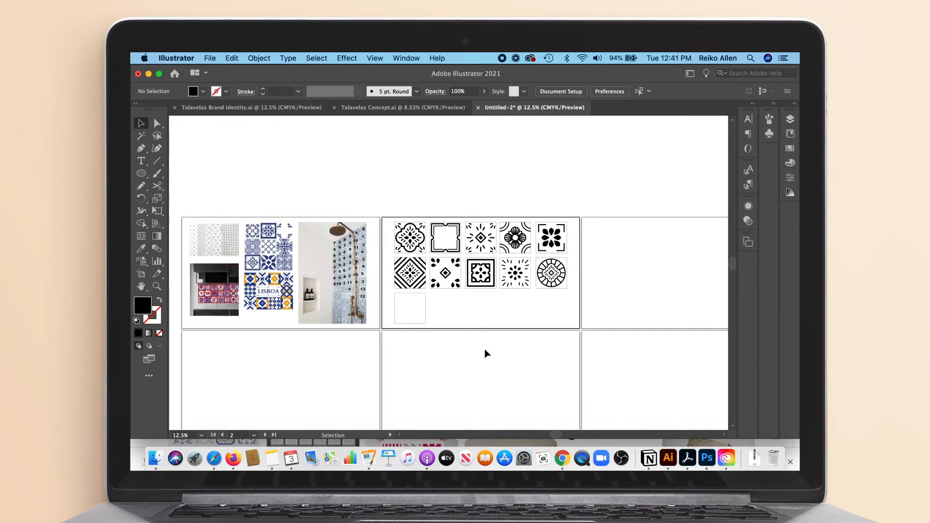
Step: Copy the eight-petal flower into the notched-frame tile in the first row and centre it both ways
key("super+equal")
key("super+equal")
key("super+equal")
scroll(485, 354, "right", 3)
left_click(578, 274)
left_click_drag(577, 274, 391, 179)
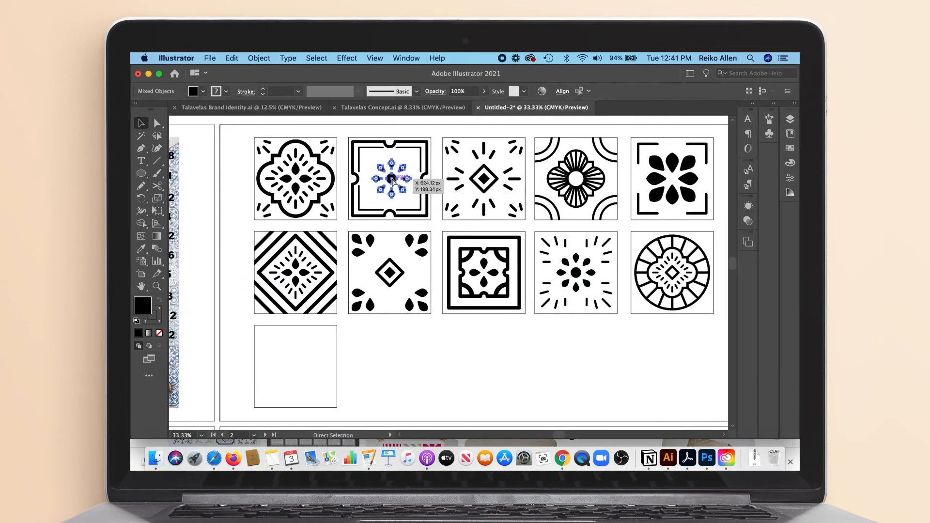
left_click(426, 183, "shift")
left_click(563, 91)
left_click(473, 119)
left_click(542, 120)
left_click(574, 355)
Step: Turn the framed tile's flower petals and centre circle into unfilled outlines, giving the circle a 7 pt stroke
scroll(557, 431, "left", 3)
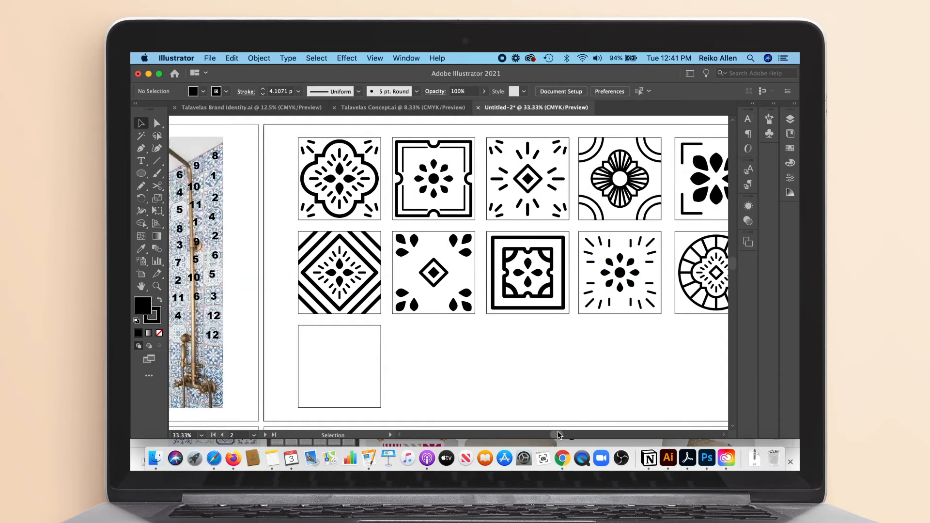
left_click_drag(478, 192, 479, 194)
double_click(458, 184)
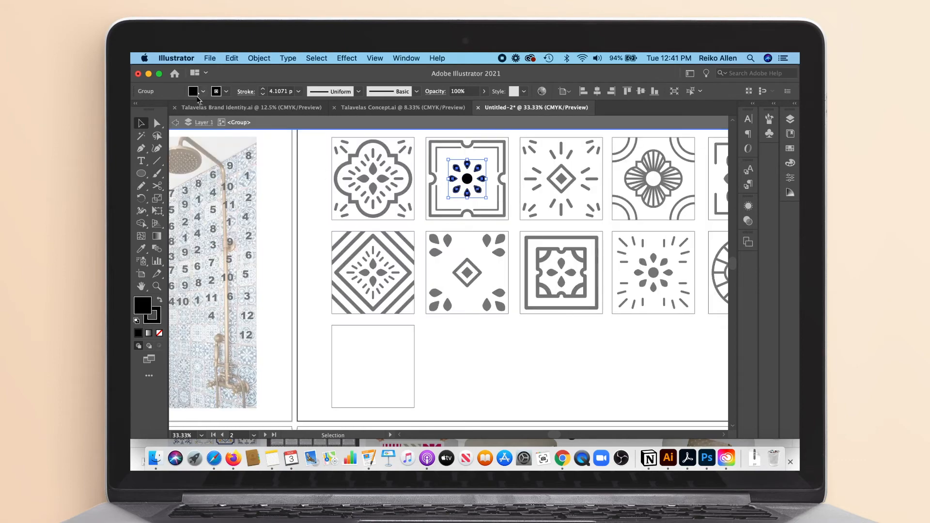
left_click(467, 180)
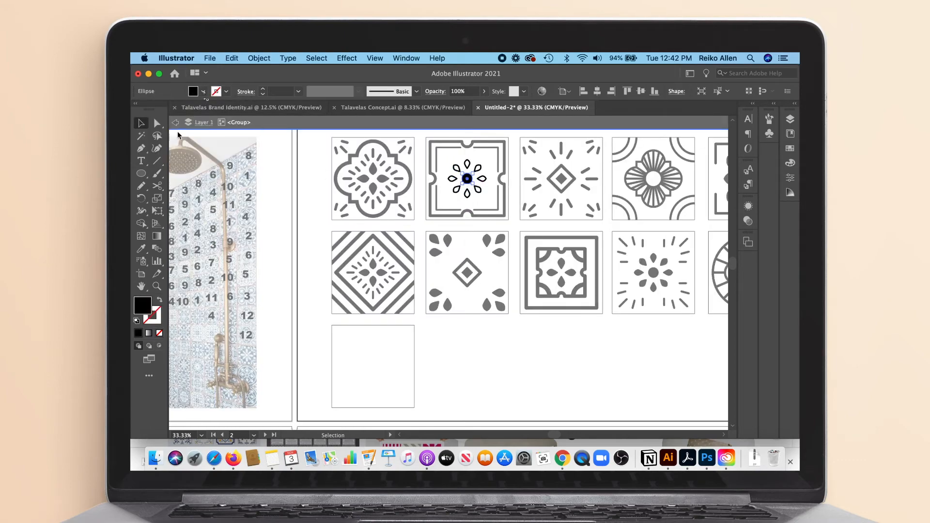
left_click(263, 93)
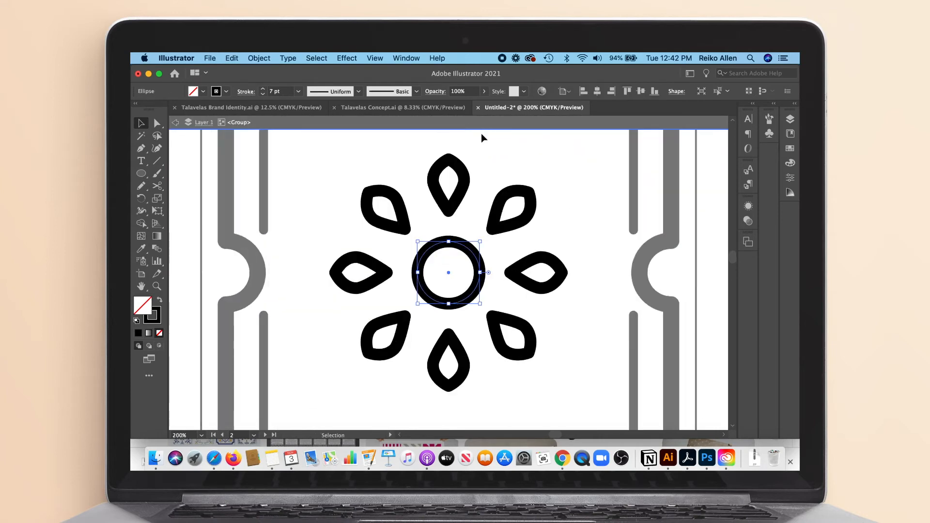
Step: Add a smaller solid black dot in the middle of the flower's centre ring
left_click_drag(479, 303, 464, 288)
left_click(160, 300)
double_click(500, 299)
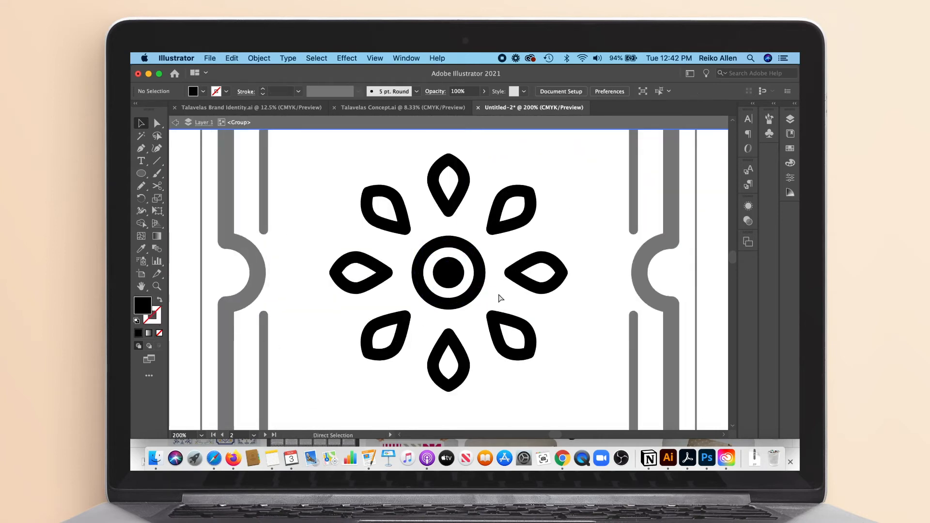
key("super+minus")
key("super+minus")
key("super+minus")
key("super+minus")
key("super+minus")
key("super+minus")
key("super+minus")
left_click_drag(557, 435, 545, 436)
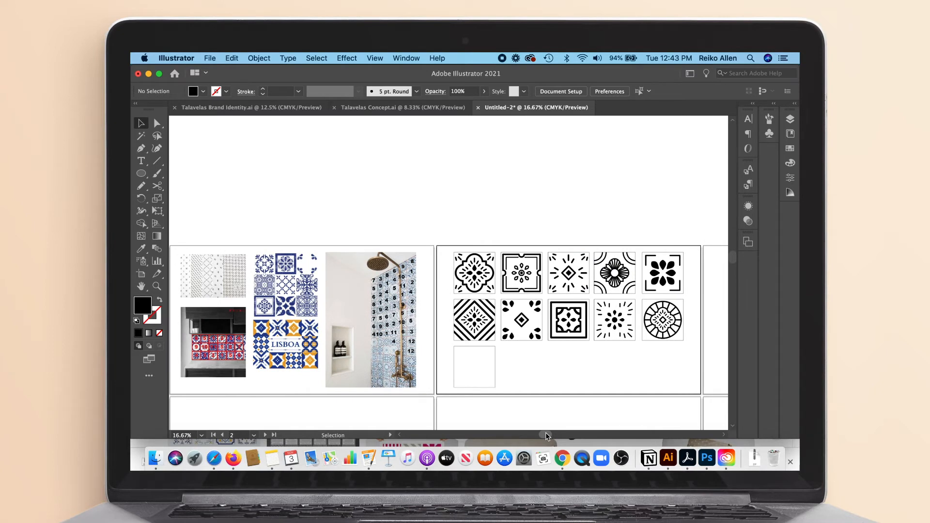
left_click_drag(546, 434, 545, 433)
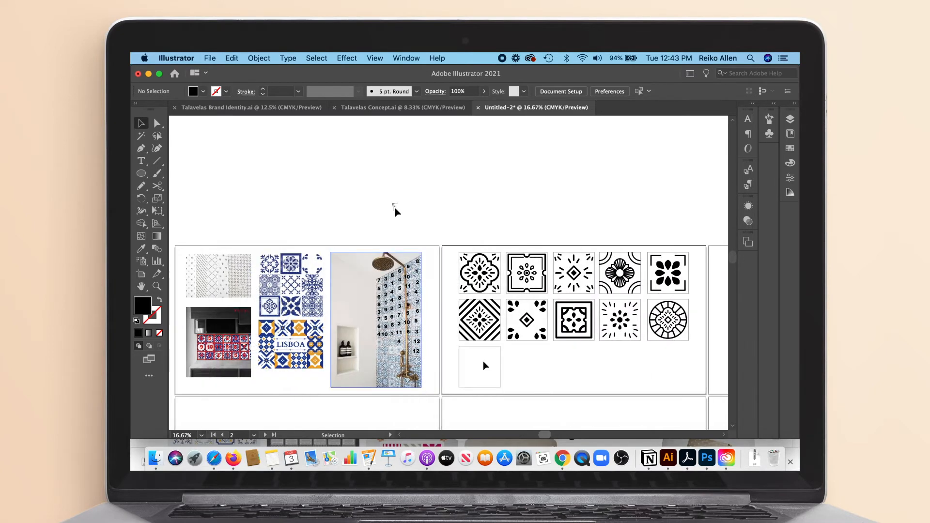
Step: Look through the artboards of the Talavelas Concept document for a motif to reuse in the empty tile
left_click(398, 107)
mouse_move(733, 275)
left_mouse_down()
mouse_move(734, 303)
mouse_move(734, 280)
mouse_move(744, 303)
mouse_move(734, 302)
mouse_move(729, 273)
mouse_move(734, 286)
left_mouse_up()
left_click(547, 156)
key("super+equal")
key("super+equal")
key("super+equal")
key("super+equal")
key("super+equal")
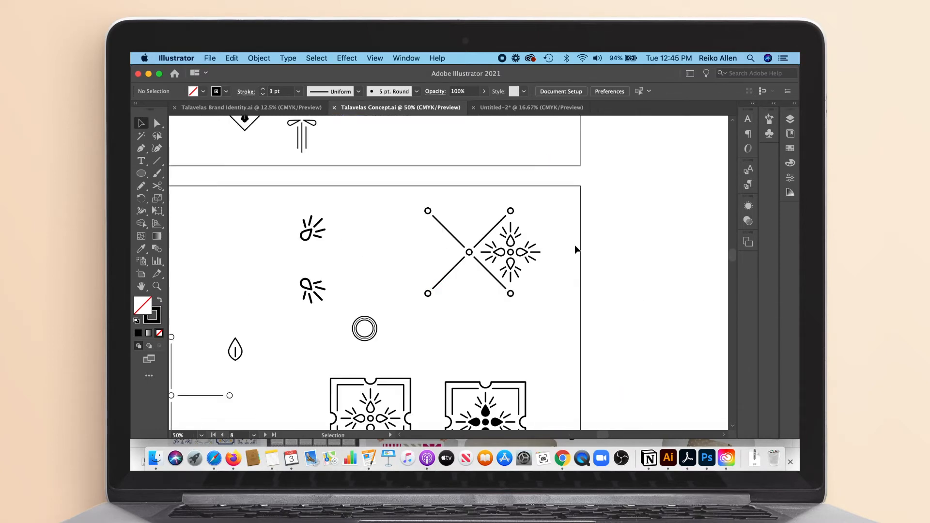
key("super+minus")
key("super+minus")
left_click_drag(732, 251, 732, 291)
left_click_drag(603, 434, 568, 433)
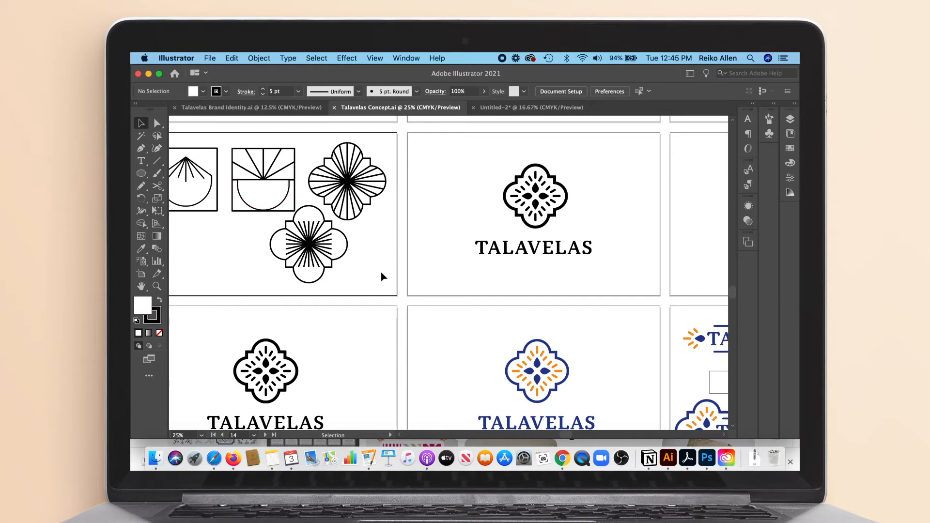
key("super+minus")
key("super+minus")
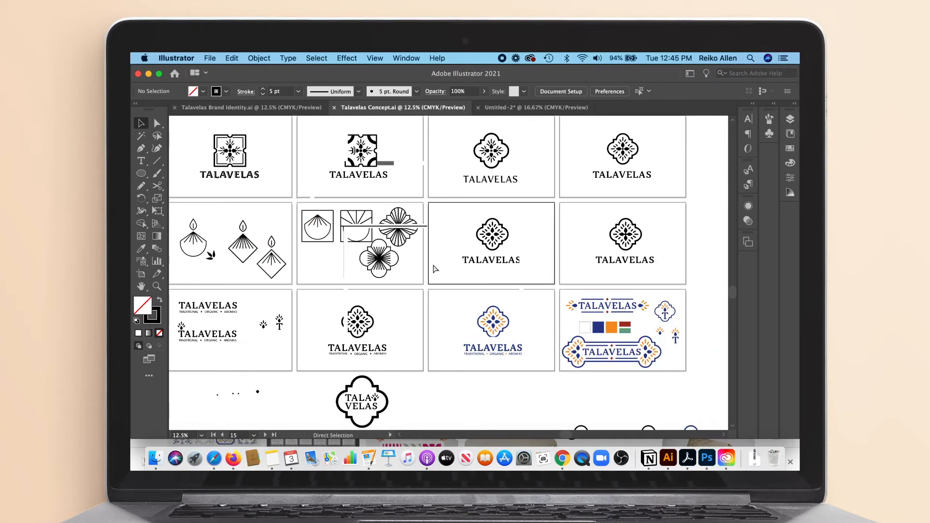
Step: Bring a three-line motif from the concept document into the empty third-row tile and delete its unneeded parts
key("super+minus")
mouse_move(732, 291)
left_mouse_down()
mouse_move(731, 272)
mouse_move(731, 280)
left_mouse_up()
key("super+grave")
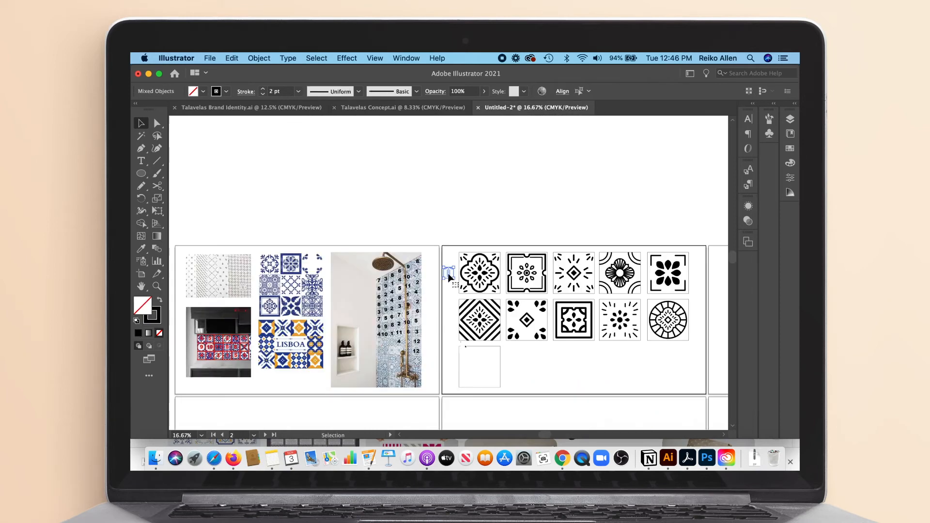
key("super+plus")
key("super+plus")
mouse_move(732, 270)
left_mouse_down()
mouse_move(729, 280)
mouse_move(732, 269)
left_mouse_up()
key("Delete")
left_click(439, 336)
key("Delete")
left_click(592, 315)
Step: Copy the four central petals from the diamond tile above and place them diagonally above the three lines
double_click(448, 141)
left_click(471, 211, "shift")
left_click(449, 195, "shift")
left_click(431, 210, "shift")
key("super+c")
key("Escape")
key("super+v")
left_click_drag(480, 245, 495, 269)
left_click_drag(461, 290, 463, 296)
key("super+shift+a")
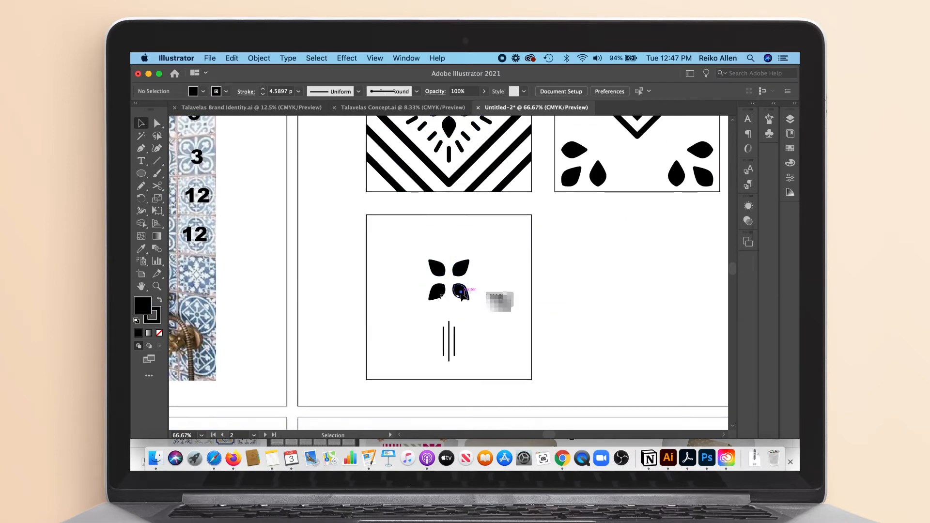
Step: Group the four diagonal petals and centre the group in the third-row tile
left_click(461, 293)
left_click(437, 292, "shift")
left_click(437, 269, "shift")
left_click(460, 270, "shift")
key("super+g")
left_click(531, 267, "shift")
left_click(562, 92)
left_click(540, 120)
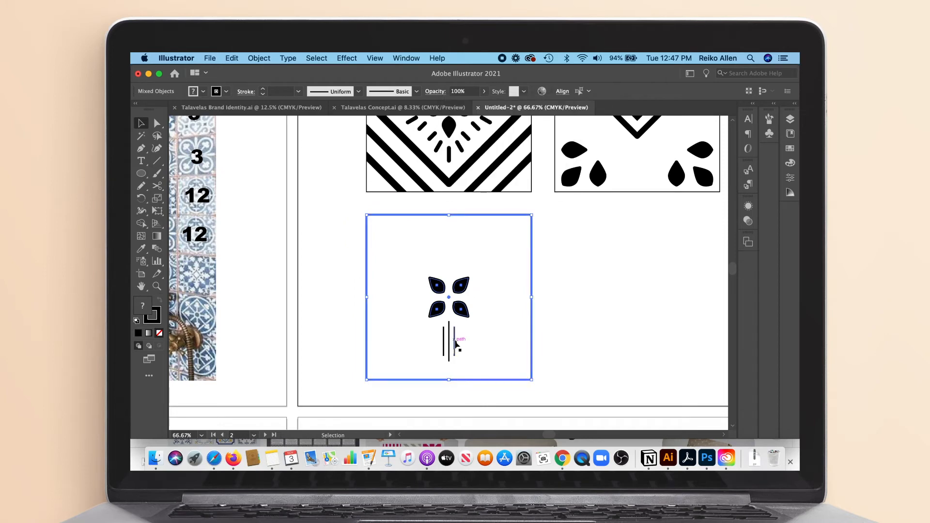
Step: Enlarge the three-line motif below the petals, mirror a copy above them and thicken both sets of lines
left_click(455, 341)
mouse_move(454, 361)
left_mouse_down()
mouse_move(461, 375)
mouse_move(448, 354)
left_mouse_up()
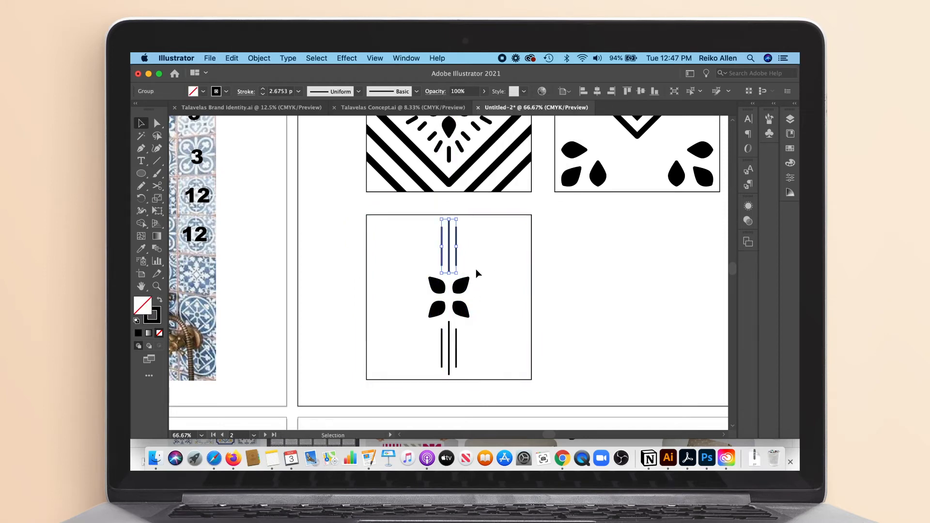
left_click(450, 357, "shift")
left_click(263, 89)
left_click(264, 89)
left_click(264, 89)
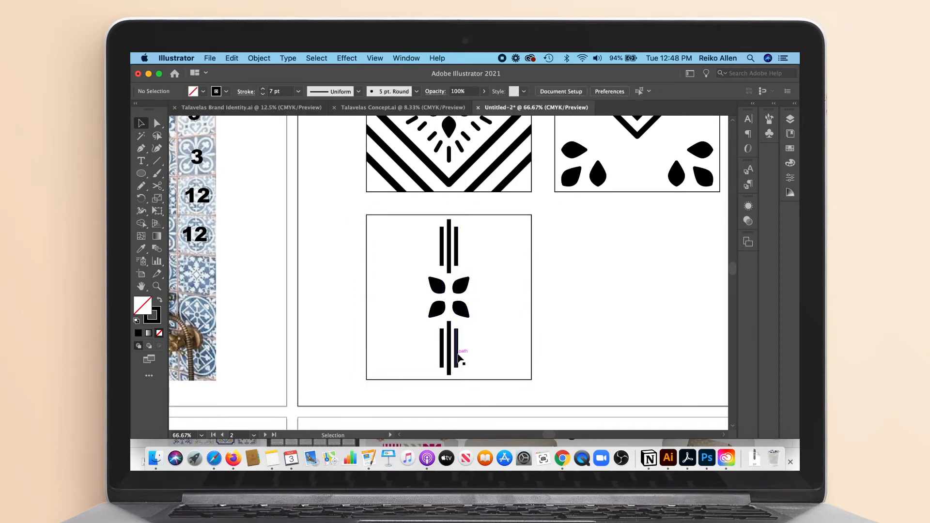
Step: Set both three-line groups to a 5 pt stroke with rounded ends
left_click(457, 345)
left_click(456, 249)
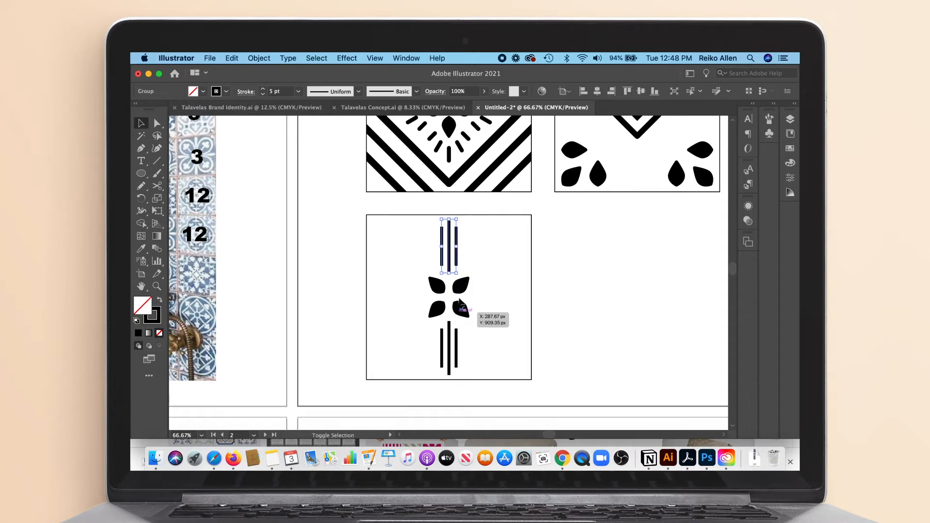
left_click(456, 340, "shift")
left_click(246, 91)
left_click(458, 243)
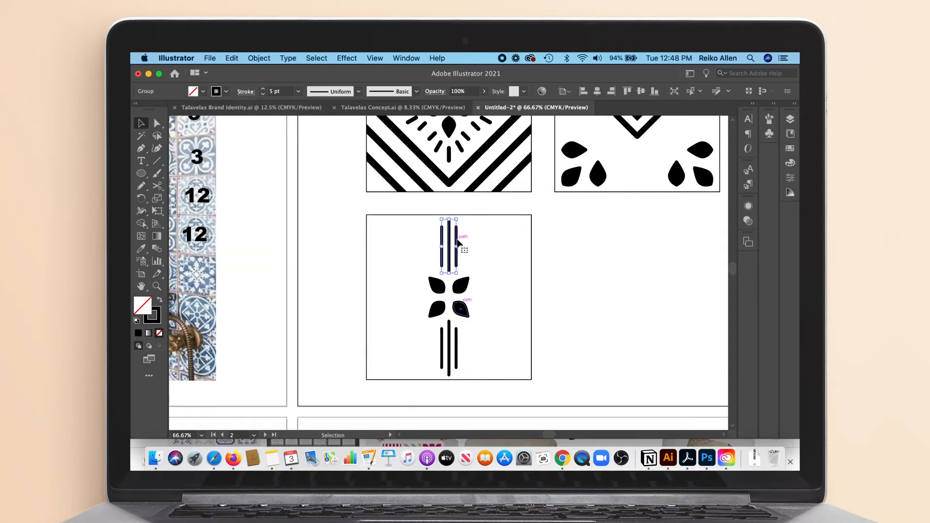
Step: Duplicate the vertical line groups and rotate the copies to extend horizontally on both sides of the petals
key("super+c")
key("super+f")
left_click_drag(460, 218, 529, 307)
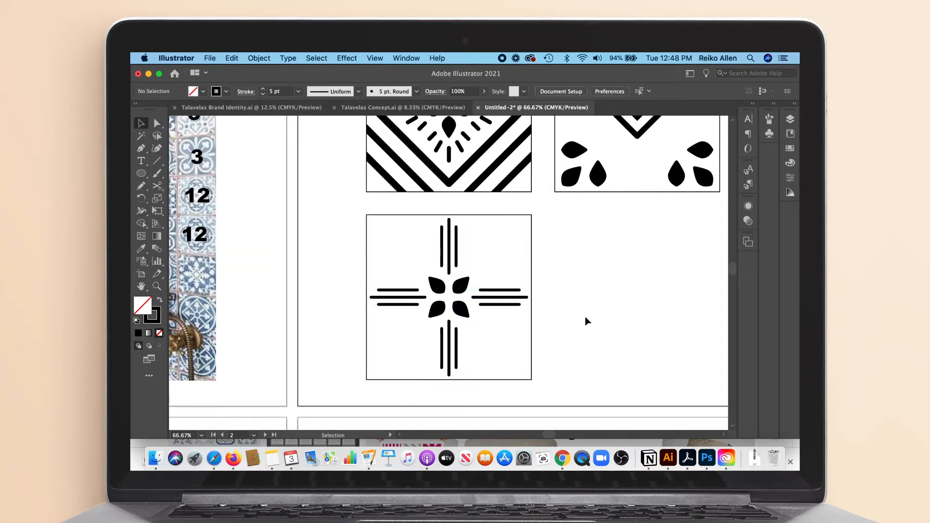
scroll(588, 321, "down", 5)
scroll(588, 321, "up", 4)
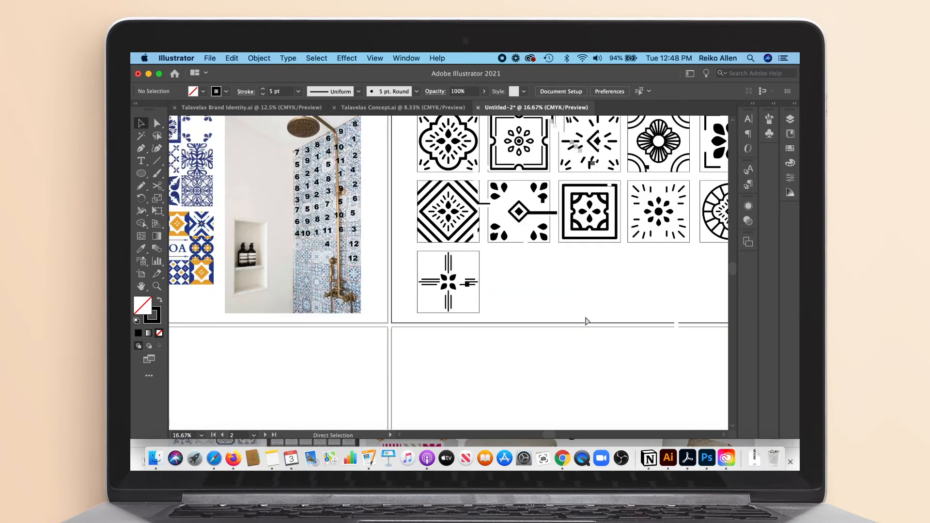
key("super+minus")
key("super+minus")
key("super+minus")
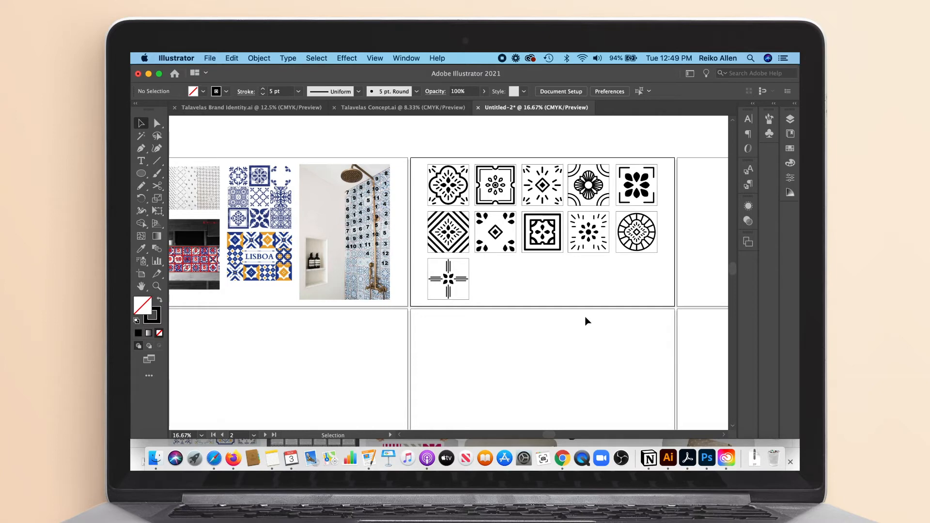
Step: Copy the corner brackets from the last tile in the first row into the third-row tile and centre them
left_click_drag(654, 171, 466, 259)
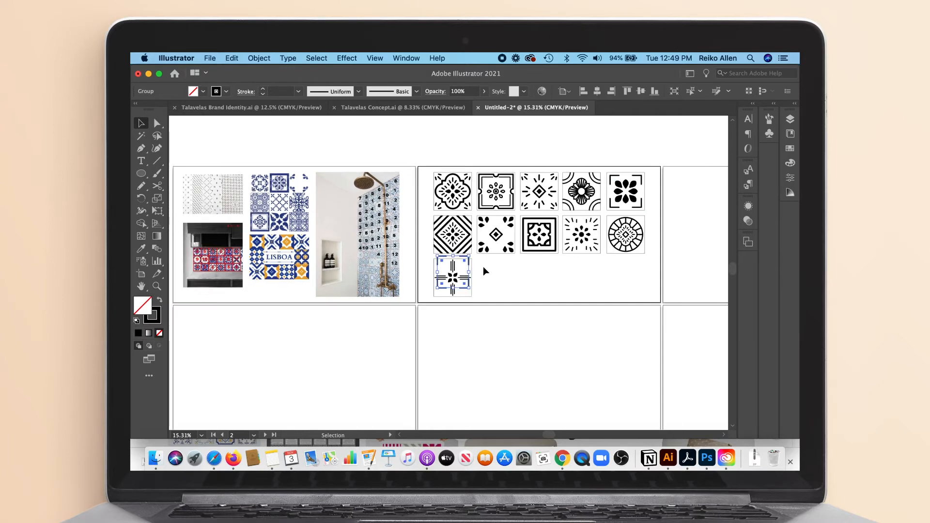
key("super+equal")
key("super+equal")
key("super+equal")
left_click(510, 263, "shift")
left_click(562, 92)
left_click(474, 122)
left_click(543, 122)
Step: Add smaller concentric copies of the corner brackets inside the original set
left_click(526, 226)
left_click(500, 345)
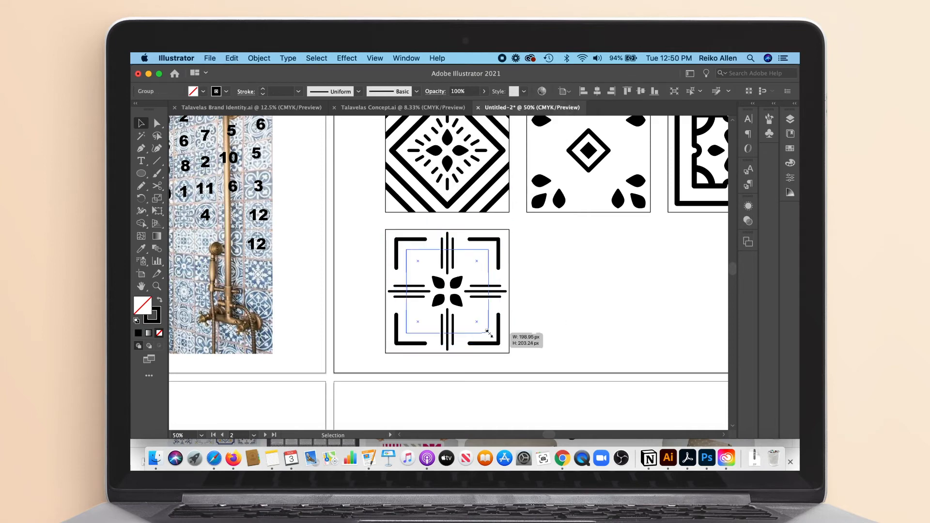
mouse_move(500, 345)
left_mouse_down()
mouse_move(487, 333)
mouse_move(500, 345)
left_mouse_up()
Step: Set the innermost corner brackets to 180 by 180 px and the middle set to 220 by 220 px
left_click(791, 178)
left_click(736, 159)
type("1")
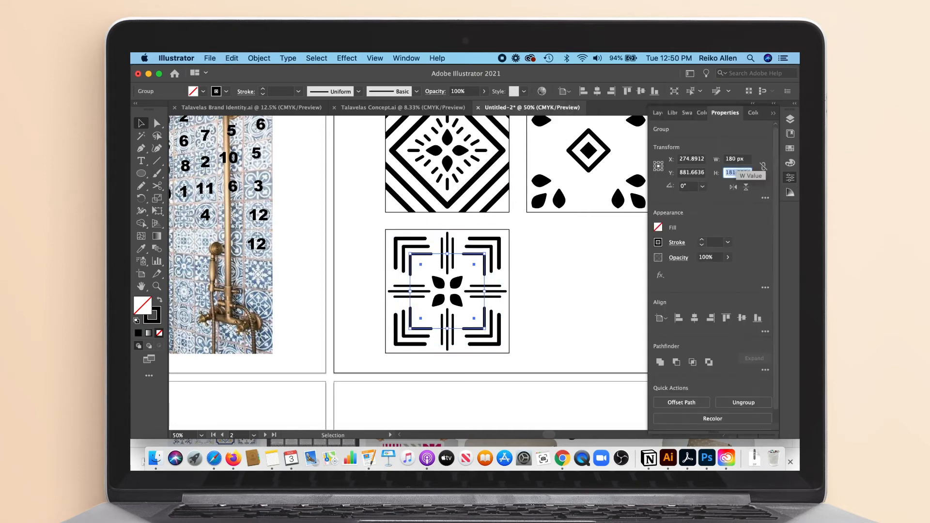
type("80")
key("Tab")
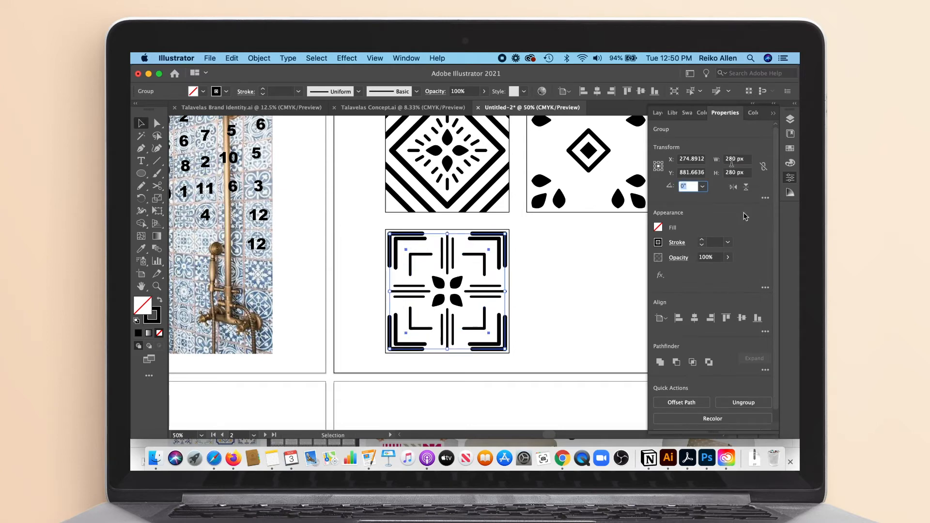
key("BackSpace")
type("2")
key("Tab")
type("22")
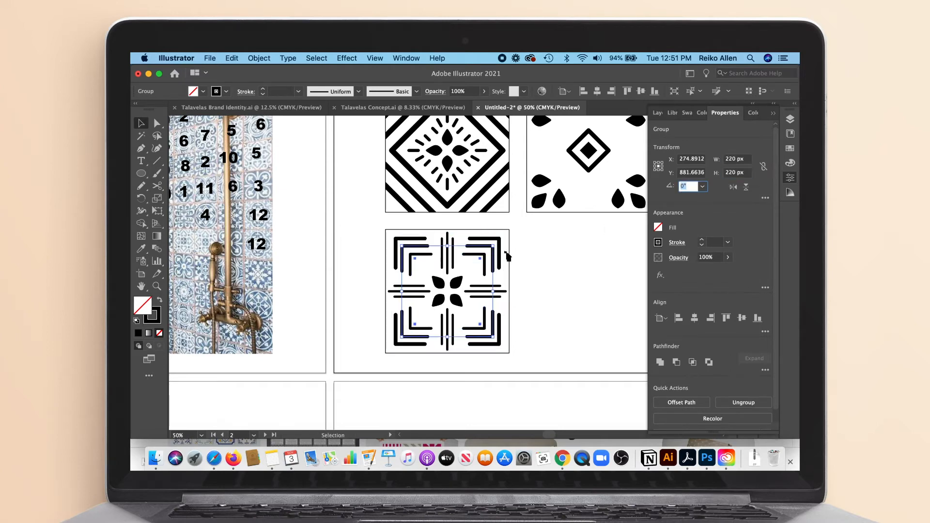
Step: Thin the strokes of the third-row tile's corner bracket sets to 5 pt
left_click(410, 262)
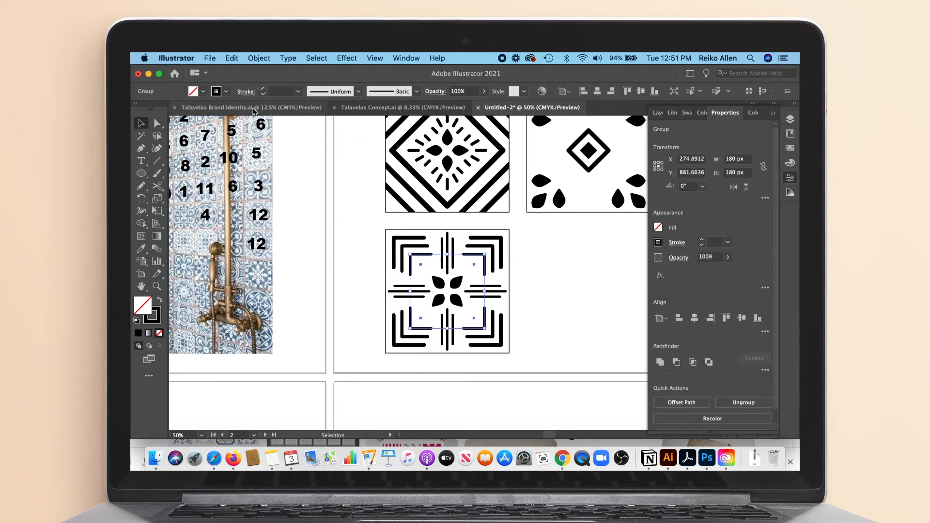
left_click(493, 333)
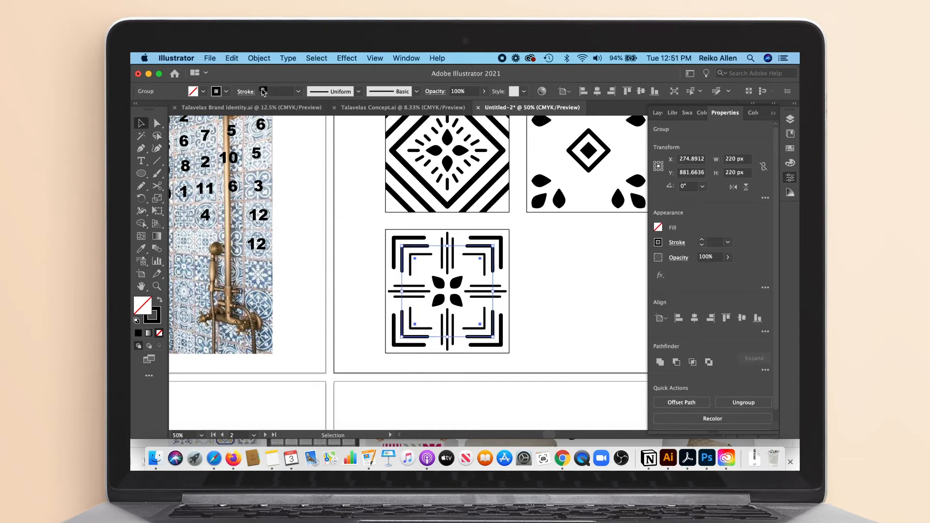
left_click(489, 234)
left_click(544, 326)
key("super+alt+0")
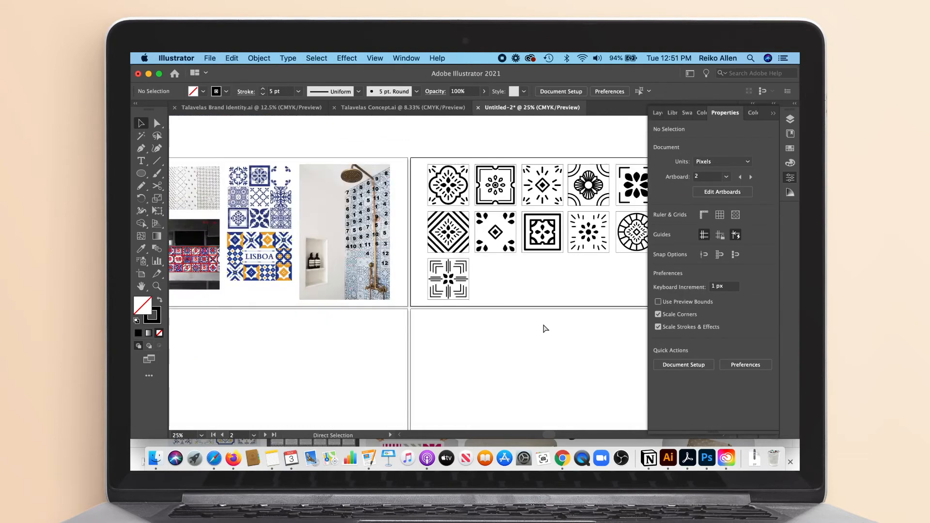
left_click(550, 236)
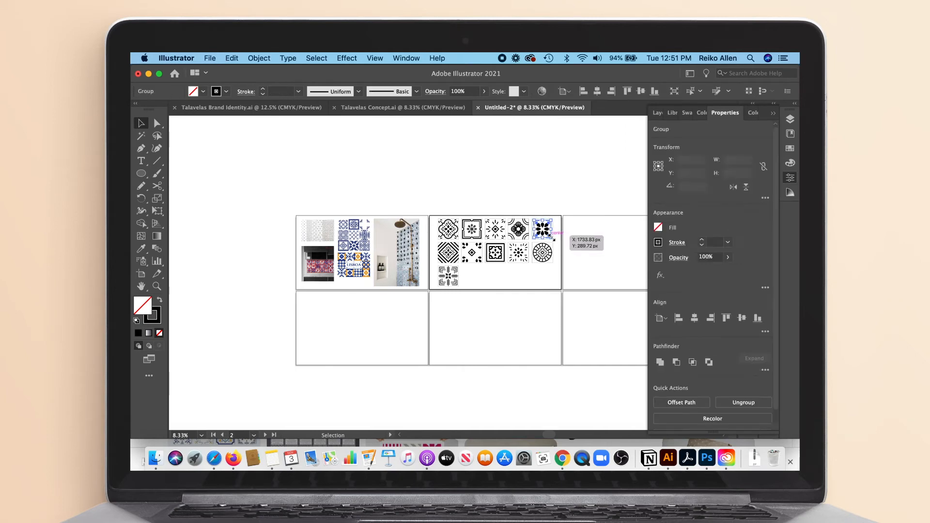
key("BackSpace")
left_click(547, 234)
key("super+plus")
key("super+plus")
key("super+plus")
key("super+plus")
key("super+z")
left_click(527, 285)
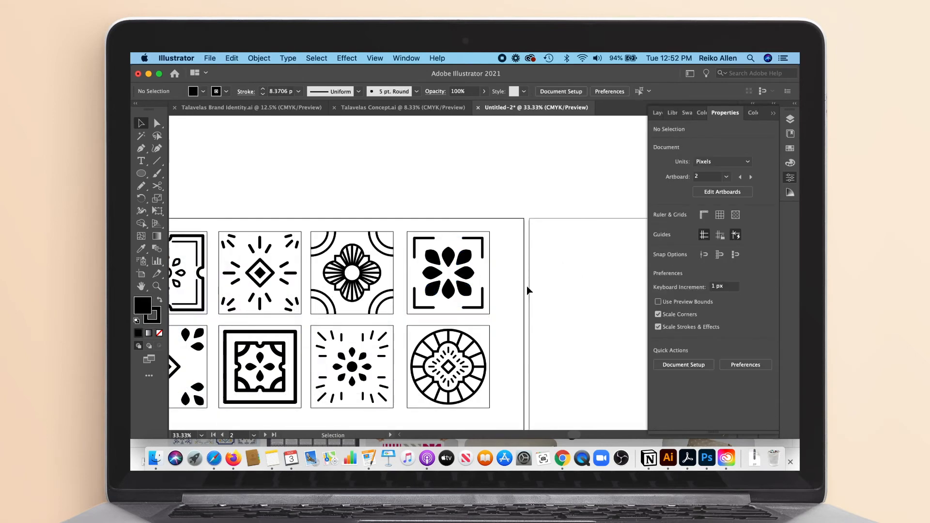
Step: Set the stroke of the corner brackets around the first row's last petal tile to 7 pt
left_click(482, 305)
left_click(263, 89)
left_click(479, 217)
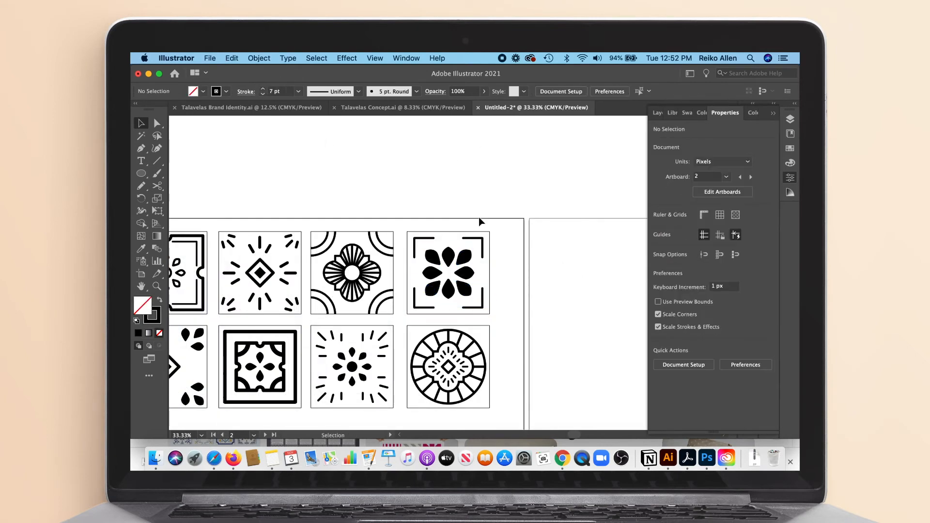
Step: Thin the stroke of the corner rays in the first row's third tile to 7 pt
key("super+minus")
key("super+plus")
key("super+plus")
left_click(212, 275)
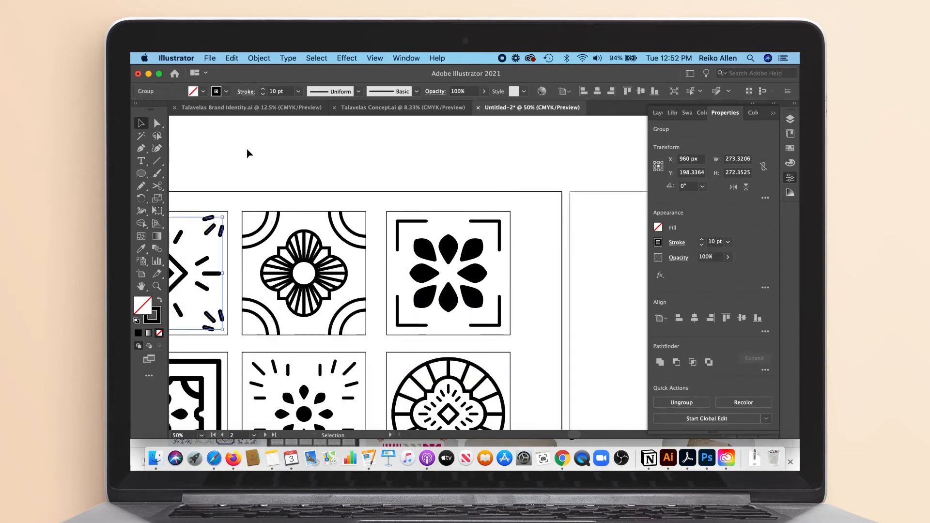
scroll(279, 148, "left", 6)
left_click(263, 94)
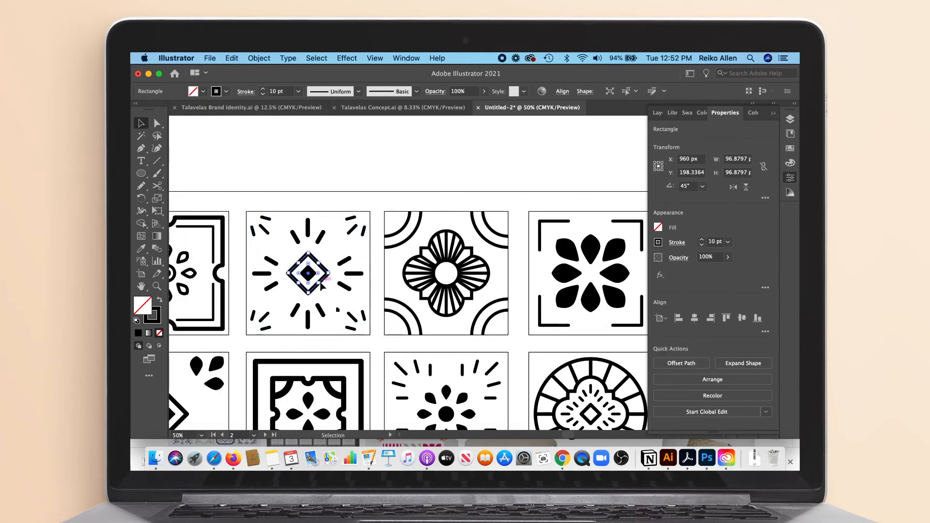
left_click(315, 186)
key("super+minus")
key("super+minus")
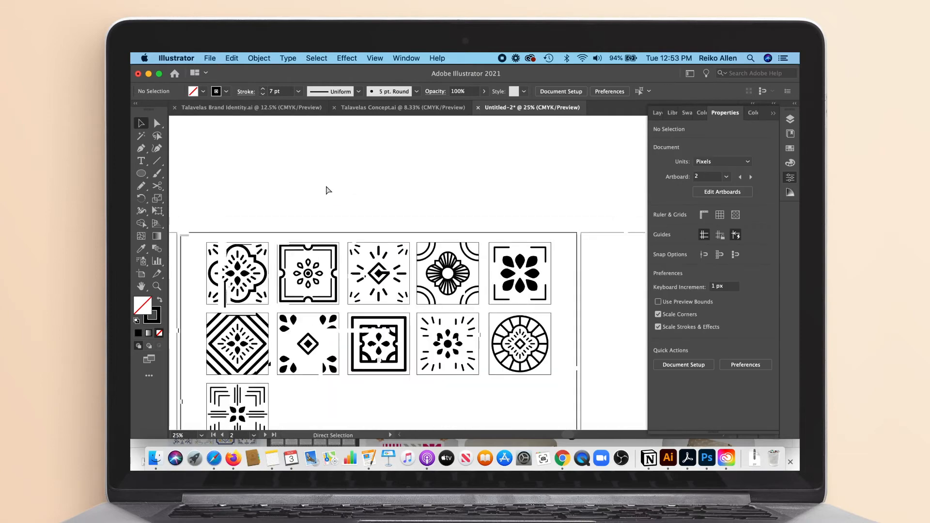
Step: Set the stroke of the corner rays in the first row's third tile to 10 pt
key("super+plus")
key("super+plus")
left_click(365, 226)
left_click(264, 89)
left_click(263, 89)
left_click(263, 89)
left_click(313, 171)
key("super+minus")
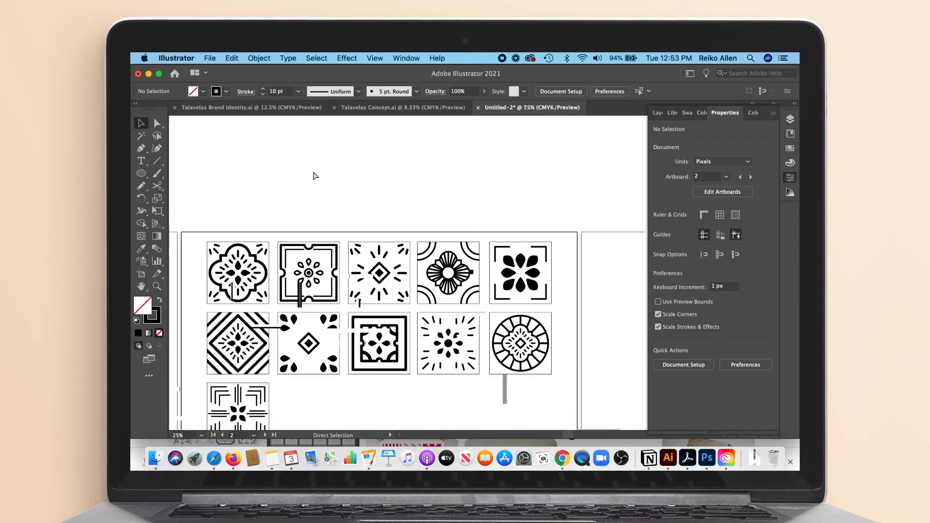
Step: Thin the stroke of the corner rays in the first row's first tile to 7 pt
key("super+plus")
key("super+minus")
key("super+minus")
left_click(322, 290)
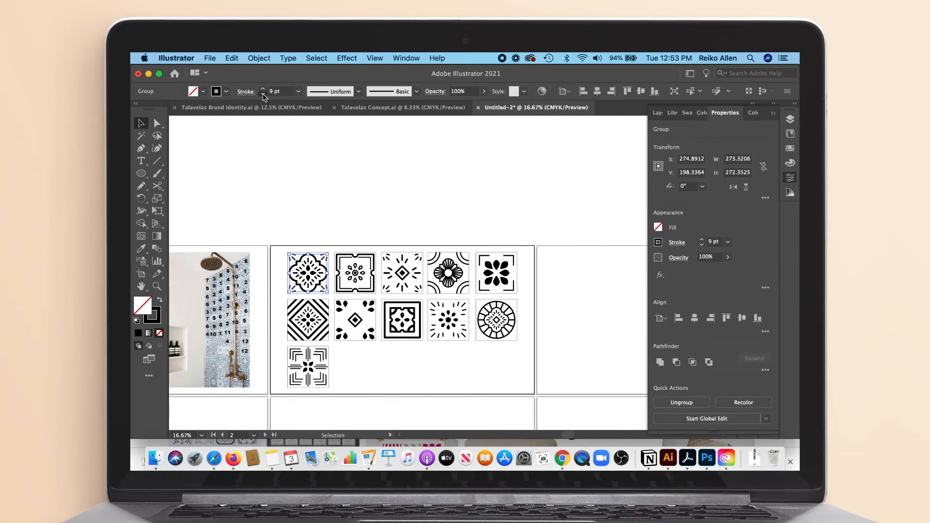
left_click(354, 390)
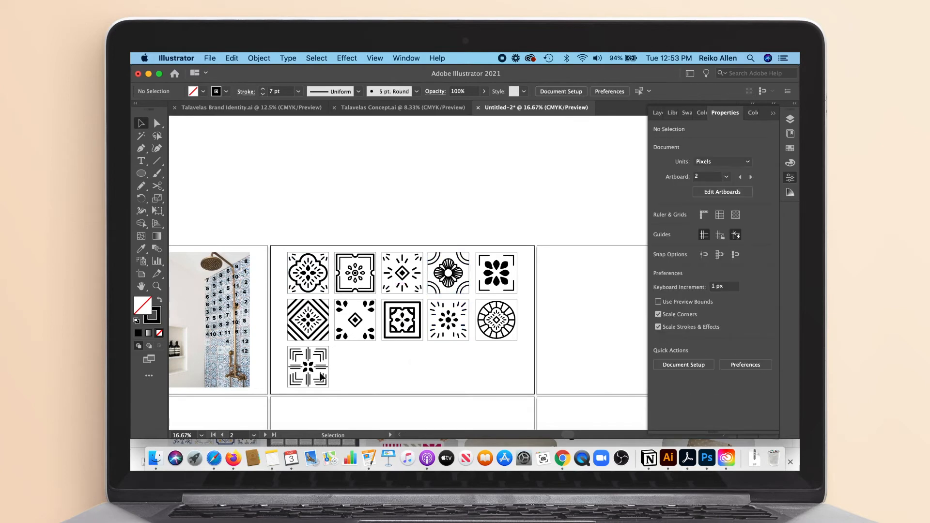
Step: Set the stroke of the group of three horizontal lines beside the third-row tile's petals to 5 pt
left_click(435, 279)
left_click(435, 280, "shift")
left_click(435, 279)
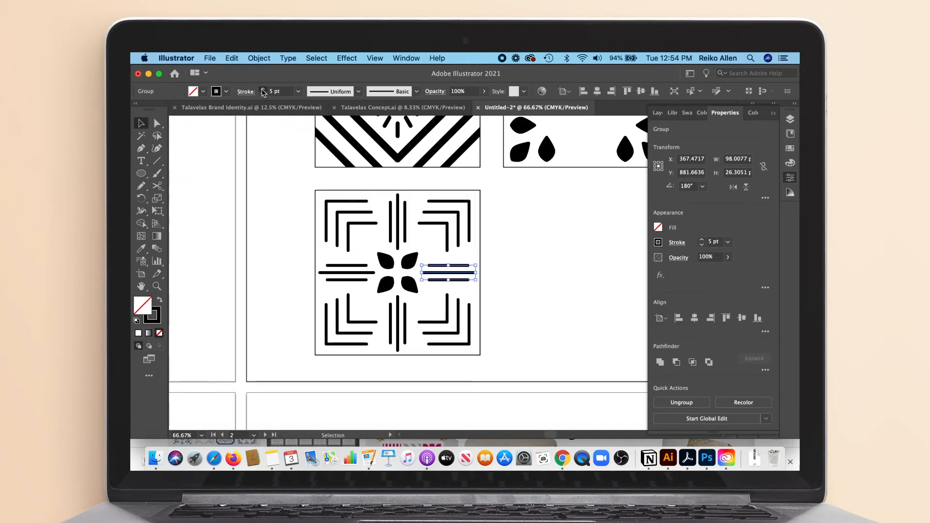
left_click(283, 212)
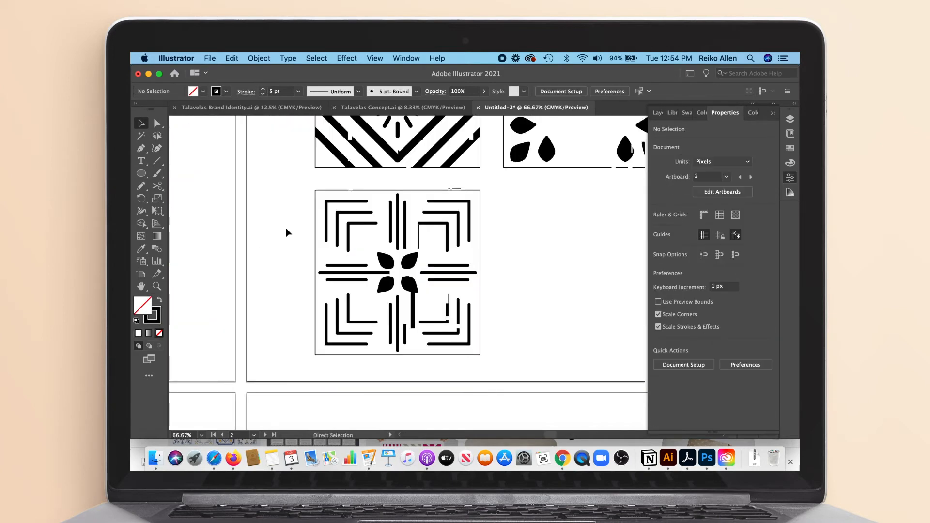
Step: Set the stroke of the rays inside the second row's striped diamond tile to 7 pt
key("super+minus")
key("super+minus")
double_click(448, 177)
double_click(445, 179)
key("Escape")
left_click(499, 249)
key("super+minus")
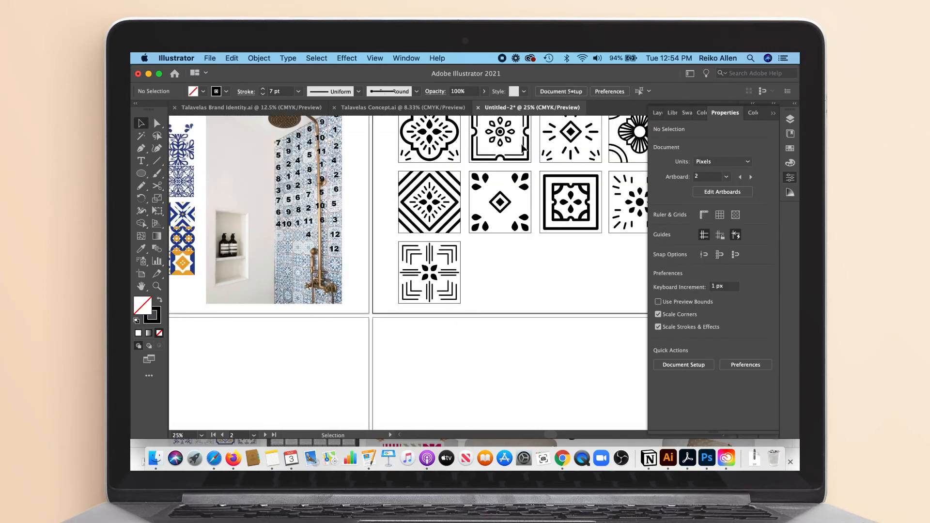
Step: Set the stroke of the inner corner lines in the first row's second tile to 5 pt
left_click(522, 145)
left_click(478, 146)
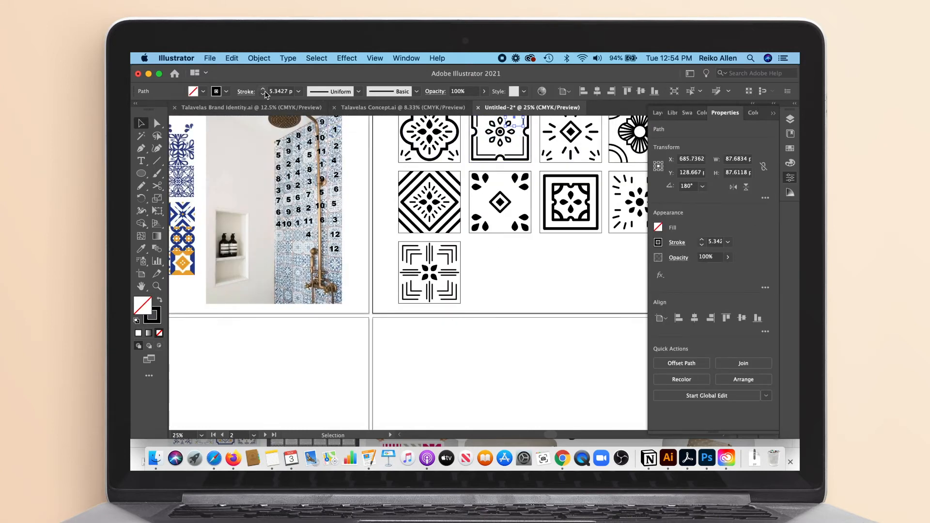
left_click(513, 266)
key("super+minus")
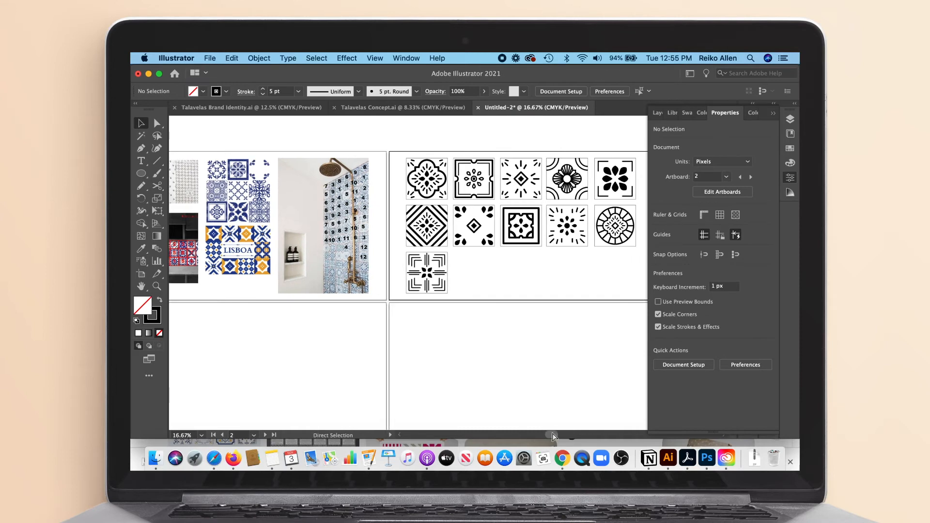
Step: Save the document as Talavelas Pattern in Adobe Illustrator (ai) format in the Talavelas folder
key("super+s")
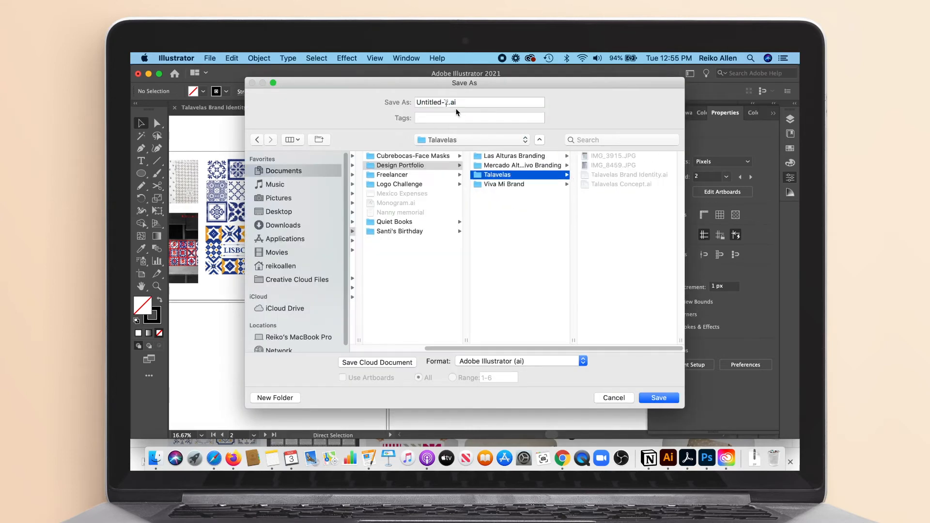
type("Talavelas Pattern")
left_click(655, 397)
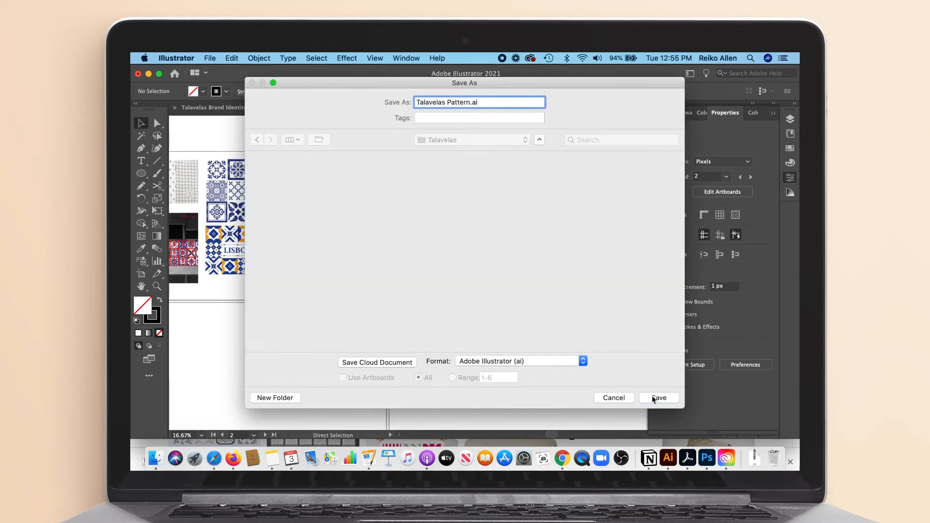
left_click(579, 394)
left_click_drag(551, 435, 569, 435)
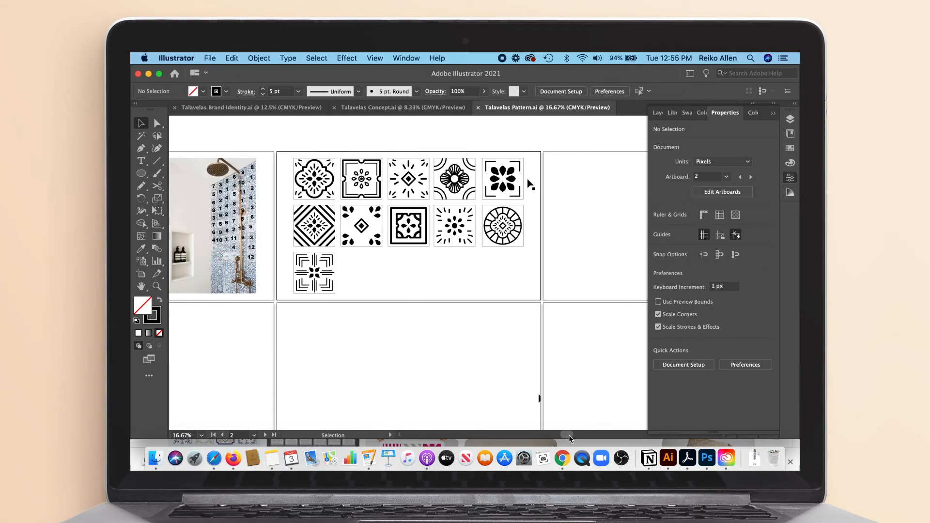
left_click_drag(567, 435, 592, 435)
key("super+minus")
key("super+minus")
key("super+minus")
key("super+plus")
key("super+plus")
key("super+plus")
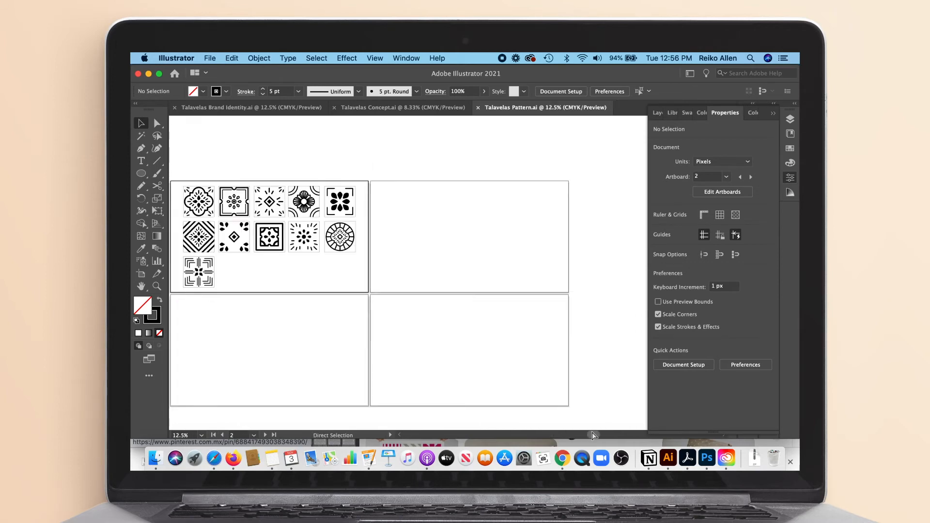
Step: Remove the outline stroke from the diagonal petals in the first row's last tile, keeping the black fill
left_click(306, 180)
key("super+plus")
key("super+plus")
key("super+plus")
key("super+plus")
left_click(203, 92)
left_click(138, 112)
left_click(416, 241)
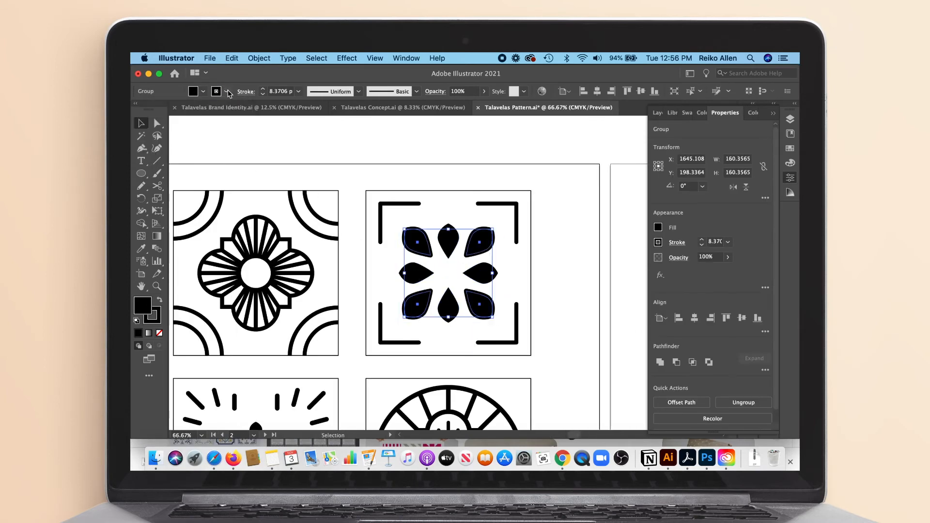
left_click(226, 91)
left_click(138, 113)
left_click(401, 142)
Step: Place a copy of the second row's corner-petal tile in the empty area above the artboards
key("super+minus")
key("super+minus")
key("super+minus")
key("super+minus")
key("super+minus")
key("super+minus")
key("super+minus")
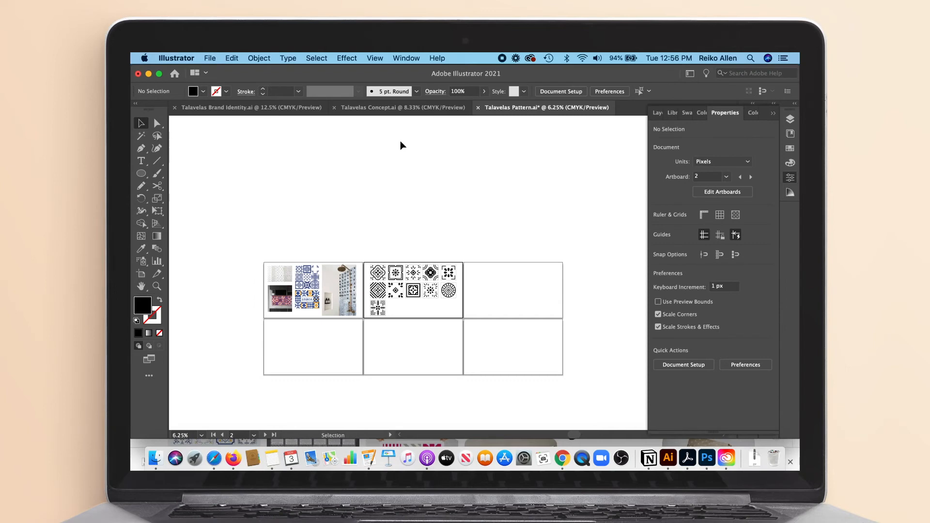
key("super+plus")
key("super+plus")
key("super+minus")
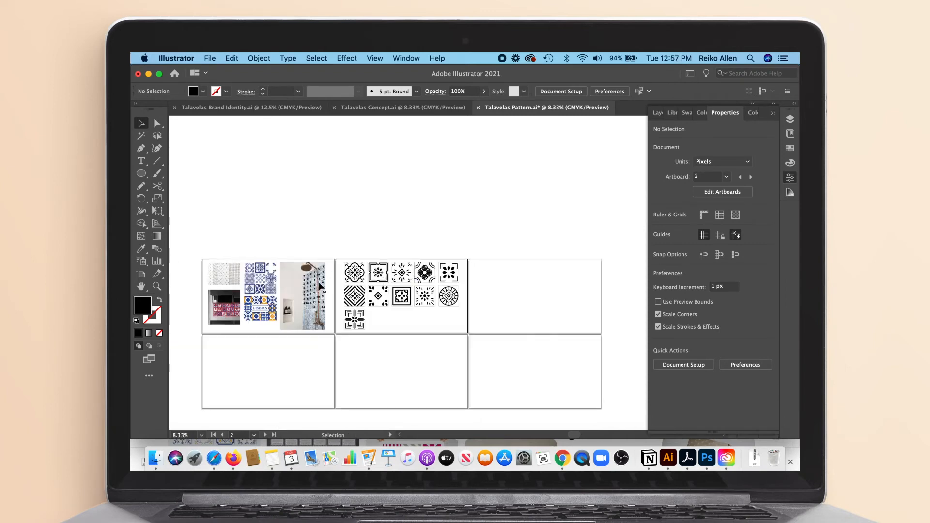
left_click_drag(371, 291, 488, 137)
left_click(472, 188)
Step: Copy the first row's third tile and snap it against the side of the copied corner-petal tile
left_click_drag(406, 281, 512, 140)
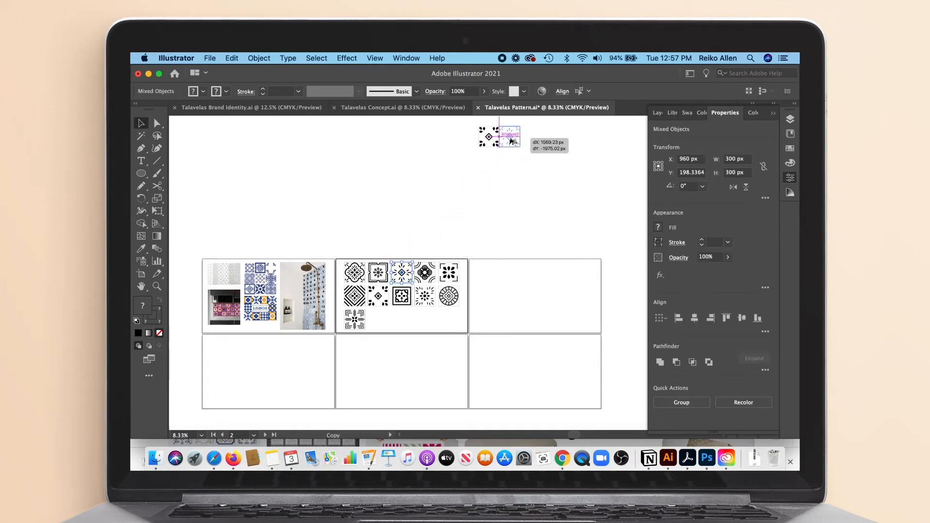
key("super+plus")
key("super+plus")
key("super+plus")
key("super+plus")
left_click_drag(460, 241, 445, 240)
key("super+minus")
key("super+minus")
key("super+minus")
key("super+minus")
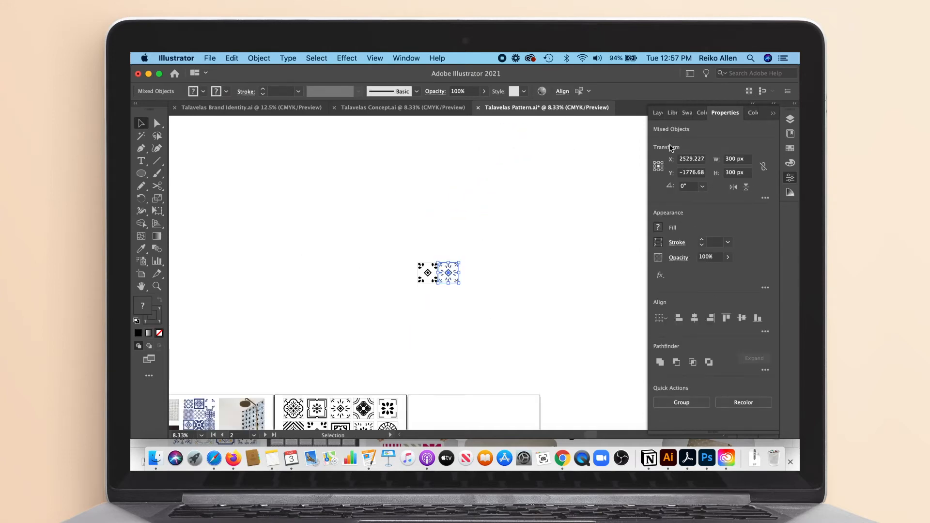
Step: Copy the second row's framed tile and snap it onto the end of the pair above the artboards
left_click(773, 113)
left_click_drag(732, 222, 740, 248)
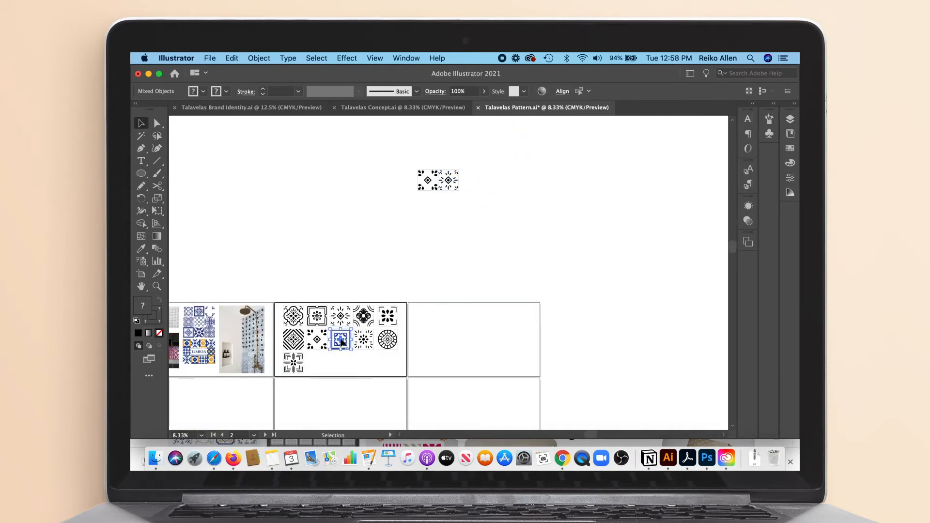
left_click_drag(341, 342, 478, 183)
key("super+plus")
key("super+plus")
key("super+plus")
left_click_drag(471, 276, 432, 274)
key("super+minus")
key("super+minus")
key("super+minus")
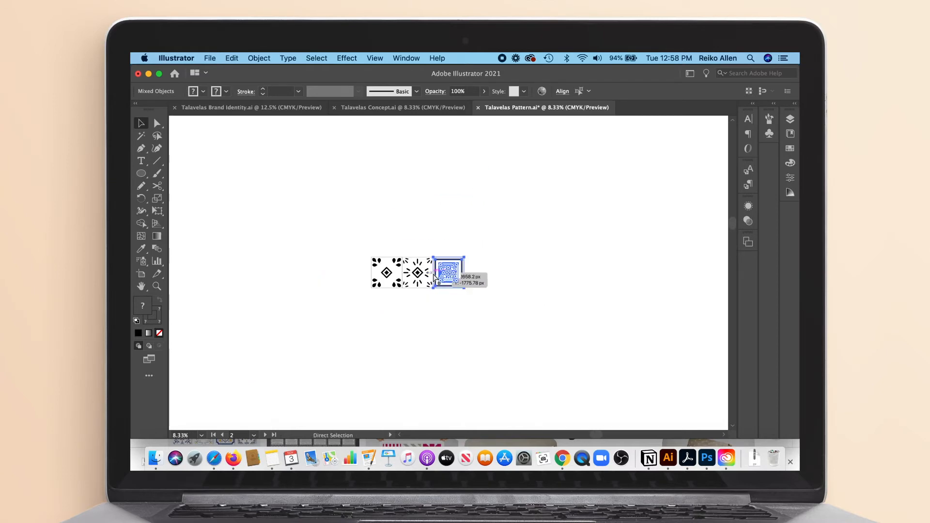
Step: Copy the second row's striped diamond, petal-and-ray and framed tiles to the area beyond the new row's end
left_click(243, 408)
key("super+plus")
key("super+plus")
key("super+plus")
left_click_drag(536, 435, 555, 438)
left_click_drag(318, 316, 387, 373)
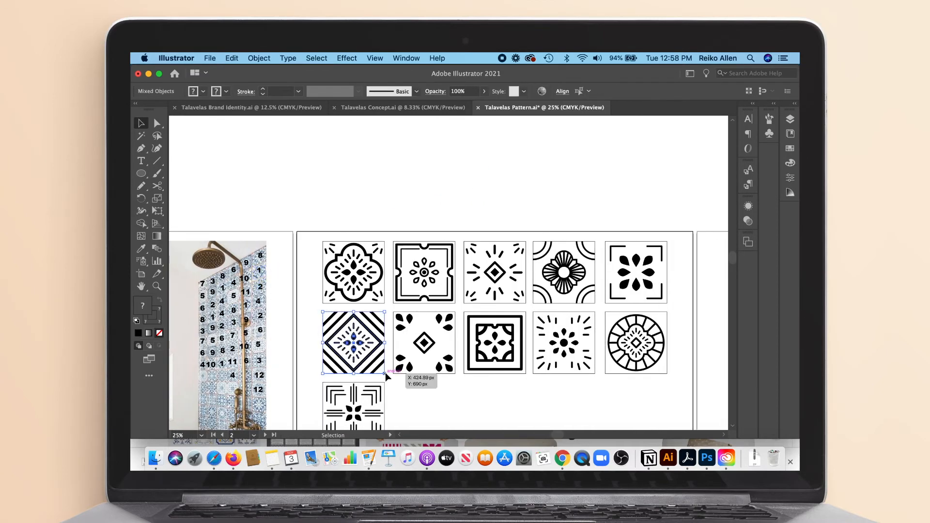
key("super+minus")
key("super+minus")
key("super+minus")
key("super+minus")
left_click_drag(450, 275, 600, 157, "alt")
left_click_drag(519, 273, 619, 154, "alt")
left_click_drag(484, 272, 641, 153, "alt")
Step: Snap the copied diamond, petal-and-ray and framed tiles edge to edge to extend the row to six tiles
key("super+plus")
key("super+plus")
key("super+plus")
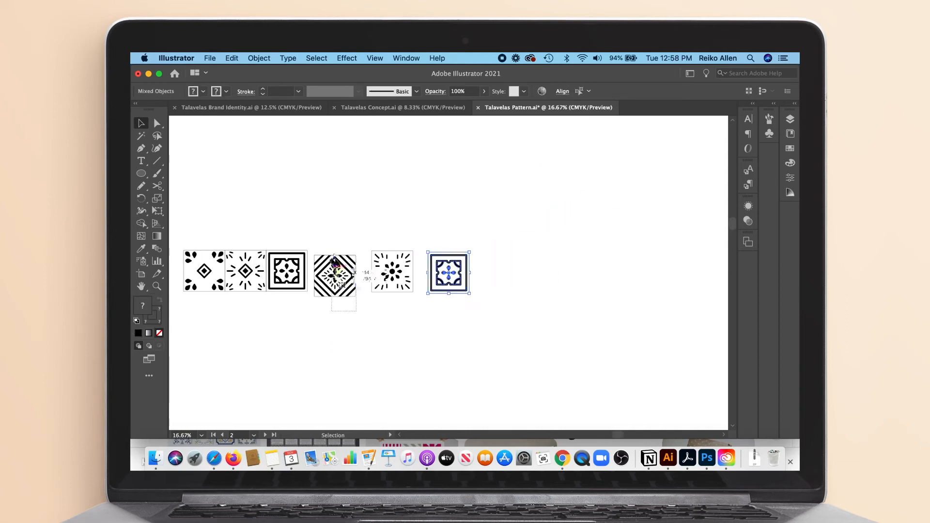
left_click_drag(336, 274, 370, 271)
left_click_drag(456, 266, 419, 265)
left_click(437, 324)
key("super+minus")
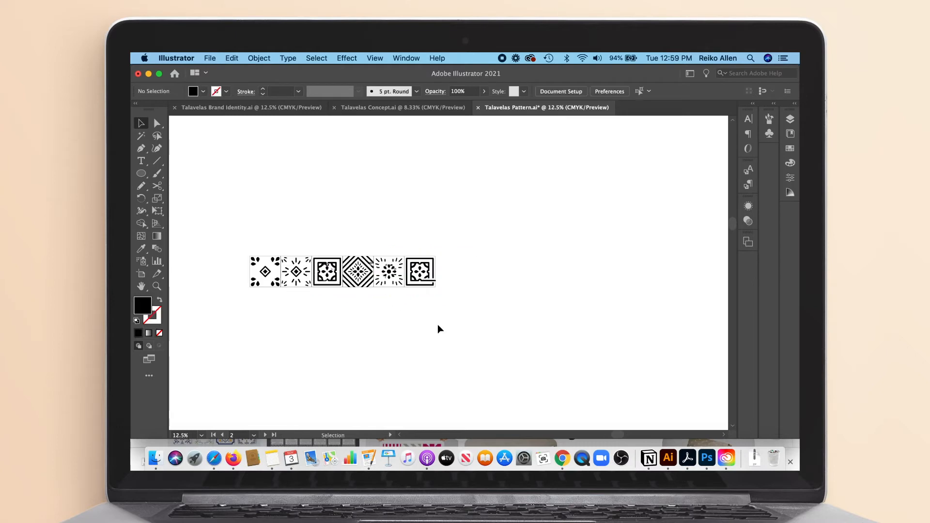
Step: Remove the square border's stroke from the third-row tile and group all of the tile's artwork
key("super+minus")
left_click(234, 386)
key("super+plus")
key("super+plus")
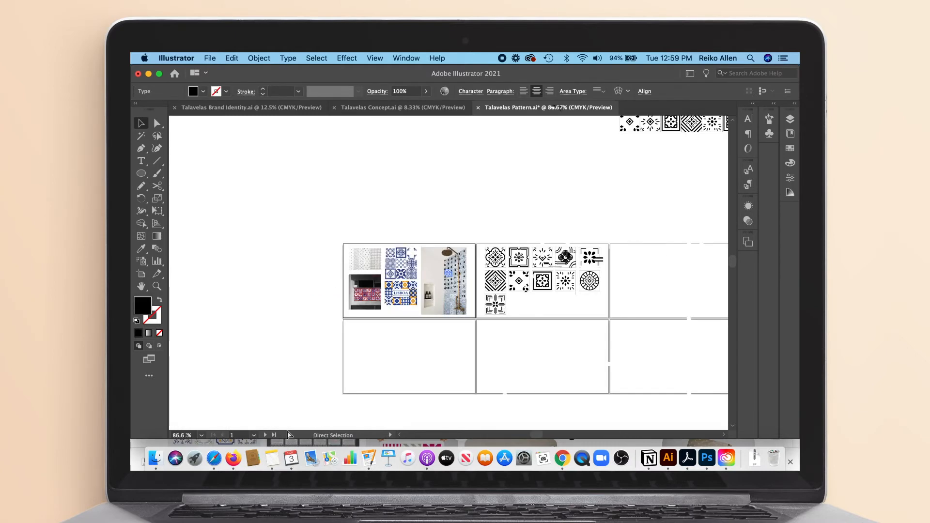
key("super+plus")
scroll(448, 273, "right", 4)
left_click_drag(418, 403, 338, 333)
left_click(450, 372)
left_click(406, 364)
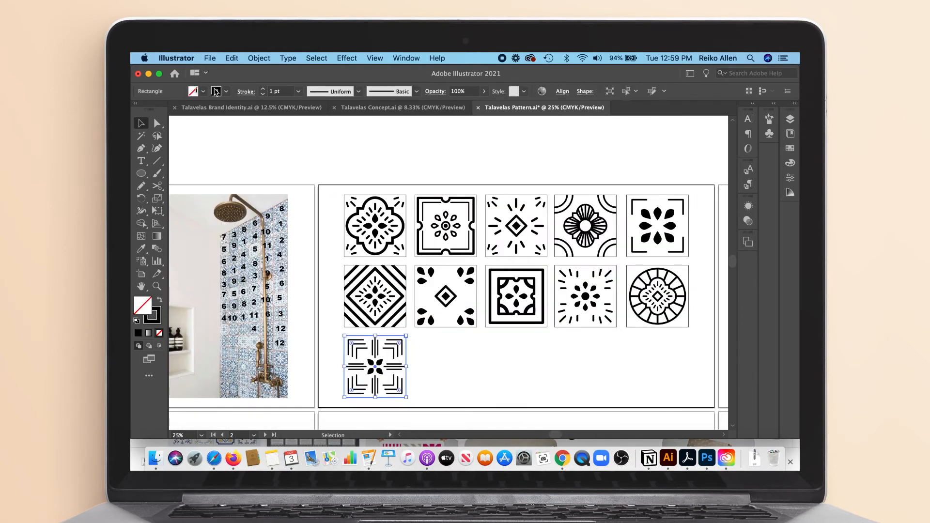
left_click(226, 92)
left_click(139, 110)
left_click_drag(418, 402, 335, 335)
left_click(412, 330)
left_click(406, 296)
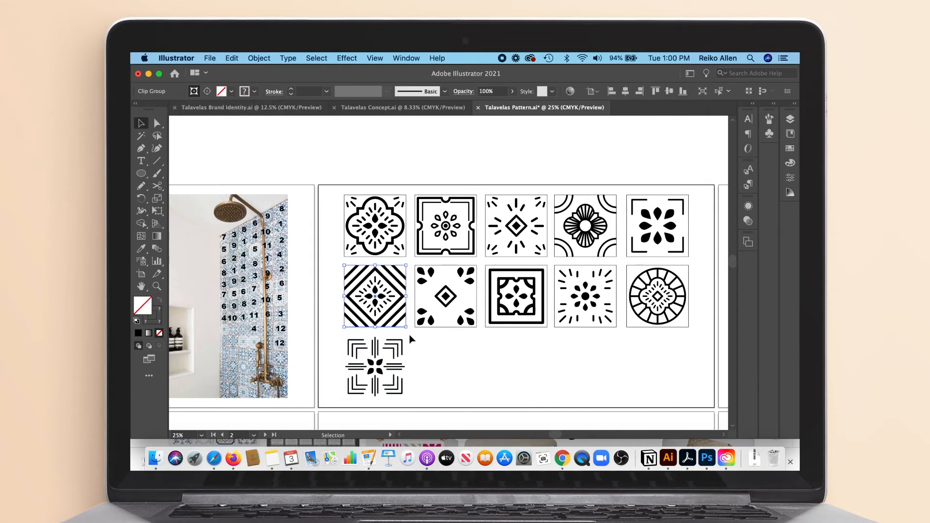
left_click(410, 309)
left_click(405, 306)
key("super+plus")
key("super+plus")
key("super+plus")
left_click(458, 191)
left_click(458, 193)
double_click(459, 192)
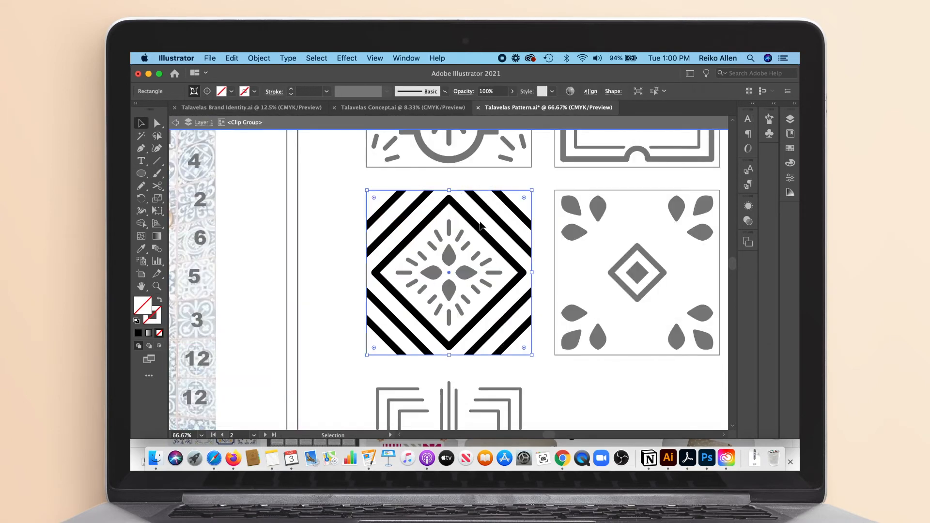
left_click_drag(532, 208, 490, 217)
key("Escape")
key("super+z")
key("super+z")
Step: Remove the square border's stroke from the second row's striped diamond tile
left_click(545, 282)
left_click(532, 341)
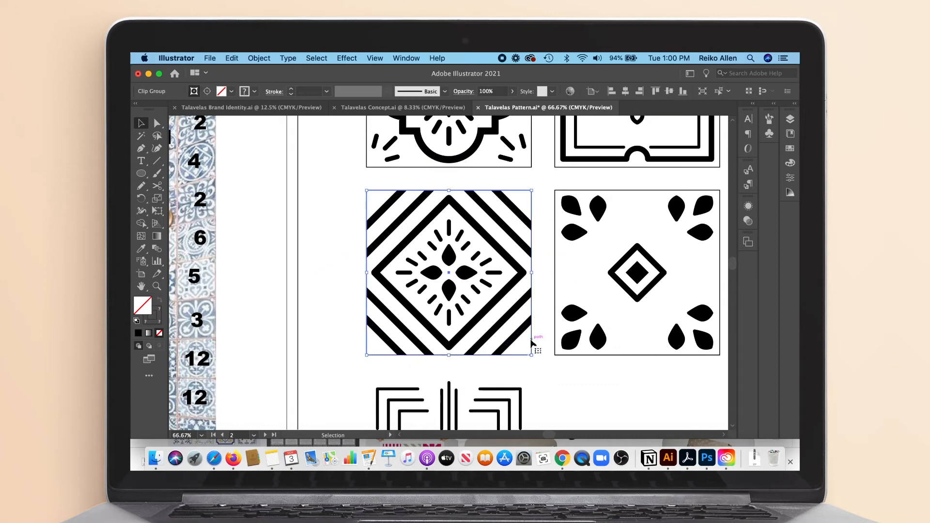
left_click(532, 338)
mouse_move(531, 341)
left_mouse_down()
mouse_move(453, 340)
mouse_move(449, 322)
mouse_move(525, 333)
mouse_move(349, 185)
left_mouse_up()
left_click(531, 339)
left_click(226, 91)
left_click(137, 109)
Step: Align the striped diamond artwork with its borderless square and group the whole tile
left_click(495, 331)
left_click(532, 292, "shift")
left_click(532, 293)
left_click(562, 91)
left_click(474, 120)
left_click(537, 361)
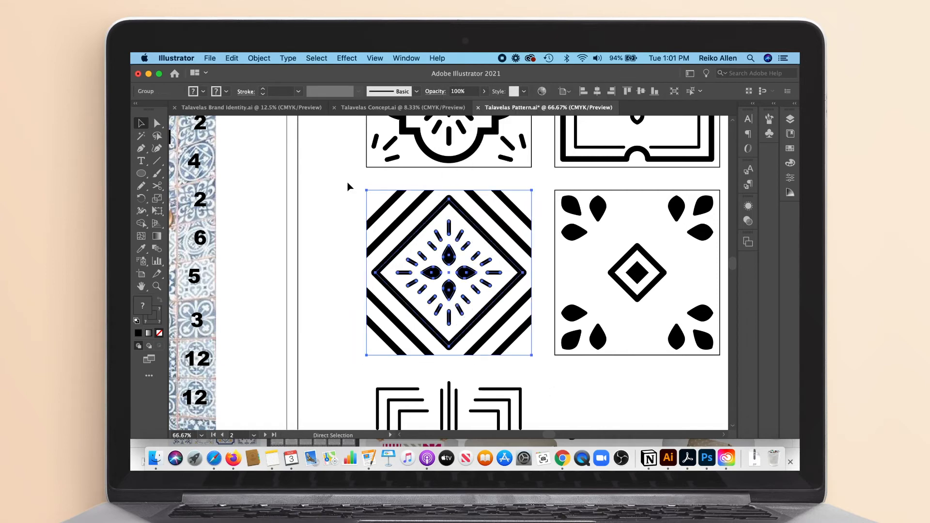
Step: Remove the square border's stroke from the second row's corner-petal tile and group its artwork
left_click(554, 204)
left_click(225, 92)
left_click(137, 109)
left_click_drag(549, 185, 705, 359)
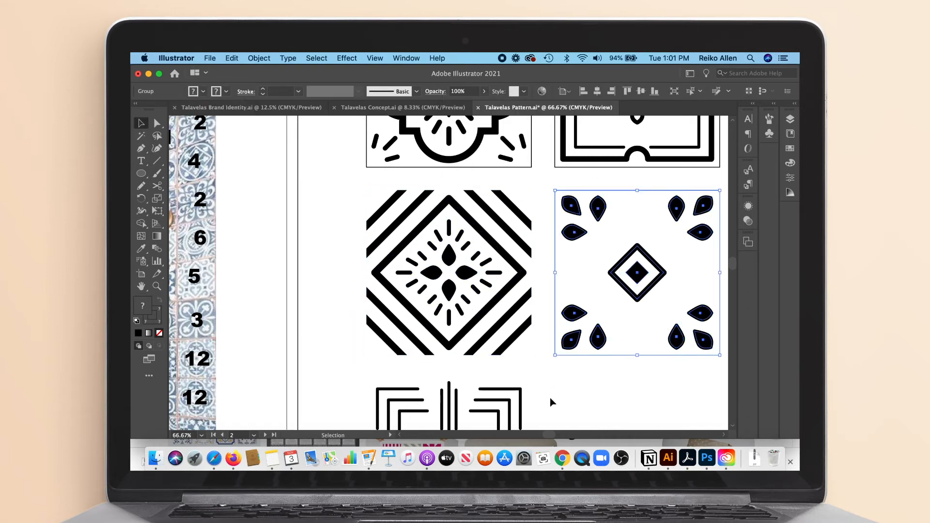
Step: Remove the square border's stroke from the second row's framed-square tile and group its artwork
scroll(550, 397, "right", 10)
left_click(462, 277)
left_click_drag(300, 183, 459, 370)
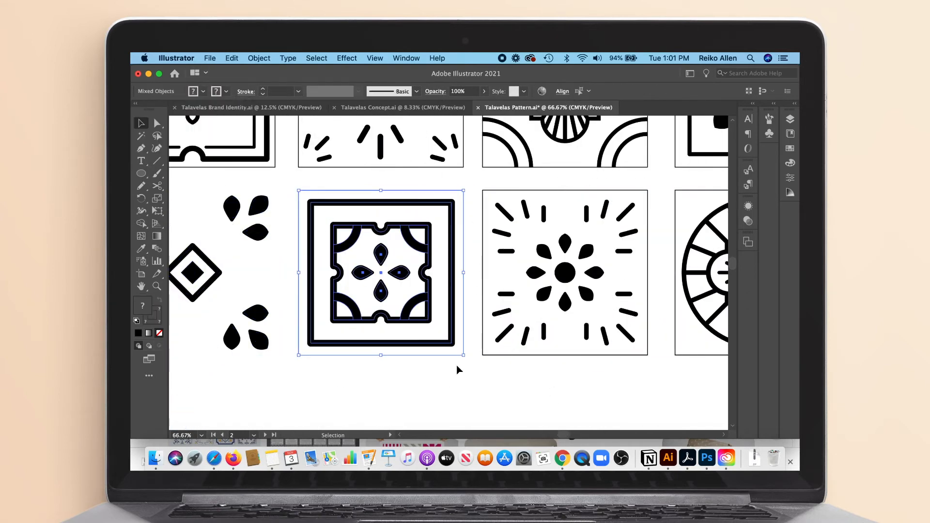
Step: Remove the square border's stroke from the second row's starburst flower tile and group its artwork
left_click(483, 304)
left_click(226, 91)
left_click(137, 109)
left_click(540, 377)
mouse_move(493, 179)
left_mouse_down()
mouse_move(600, 373)
mouse_move(646, 378)
left_mouse_up()
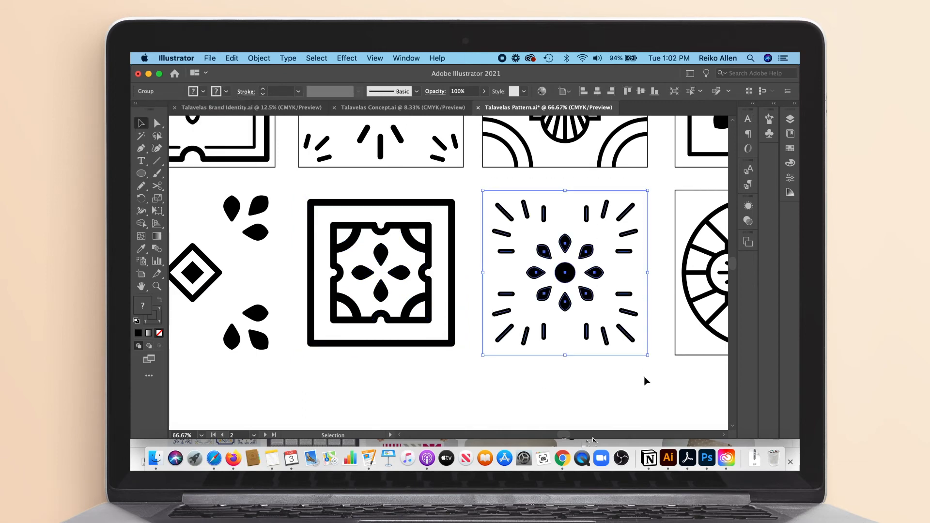
Step: Remove the square border's stroke from the second row's round wheel tile and group its artwork
scroll(646, 379, "right", 4)
left_click(644, 248)
left_click(226, 91)
left_click(137, 109)
left_click_drag(485, 180, 639, 374)
left_click(679, 325)
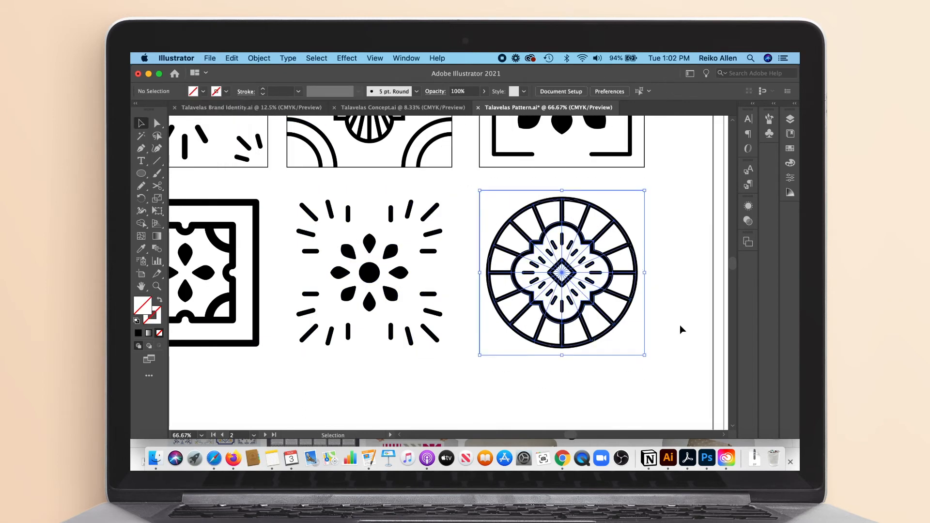
Step: Remove the square border's stroke from the first row's eight-petal tile with corner brackets and group it
scroll(681, 326, "up", 5)
left_click(645, 255)
left_click(225, 91)
left_click(137, 109)
left_click_drag(485, 178, 640, 367)
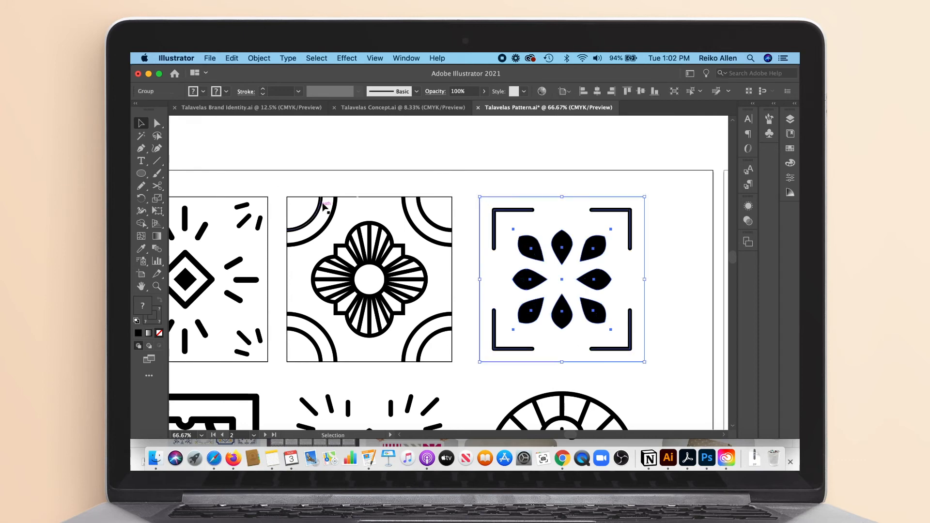
Step: Remove the square border's stroke from the first row's fan-petal flower tile with corner arcs and group it
left_click(322, 197)
left_click(226, 91)
left_click(137, 109)
left_click_drag(292, 182, 430, 339)
Step: Remove the square border's stroke from the first row's radiating-diamond tile and group its artwork
scroll(448, 272, "left", 6)
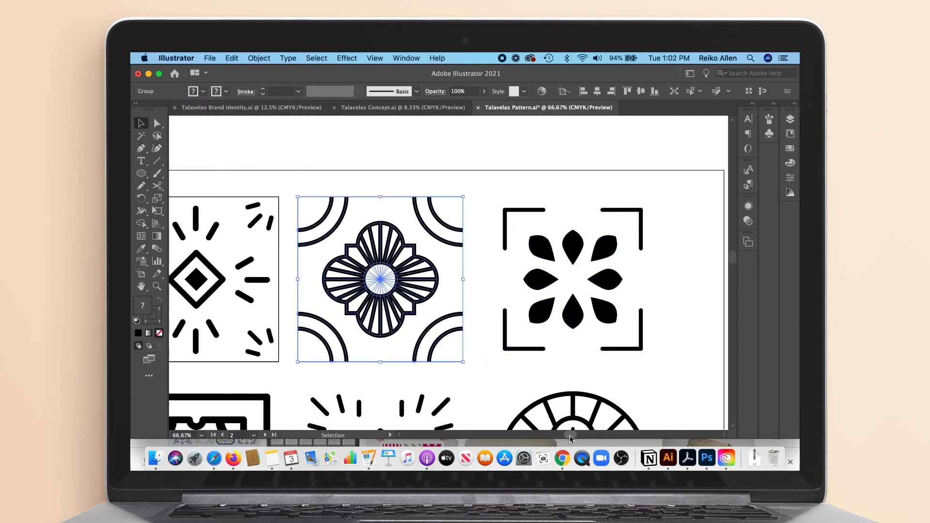
left_click(455, 197)
left_click(226, 91)
left_click(137, 109)
left_click_drag(404, 186, 538, 366)
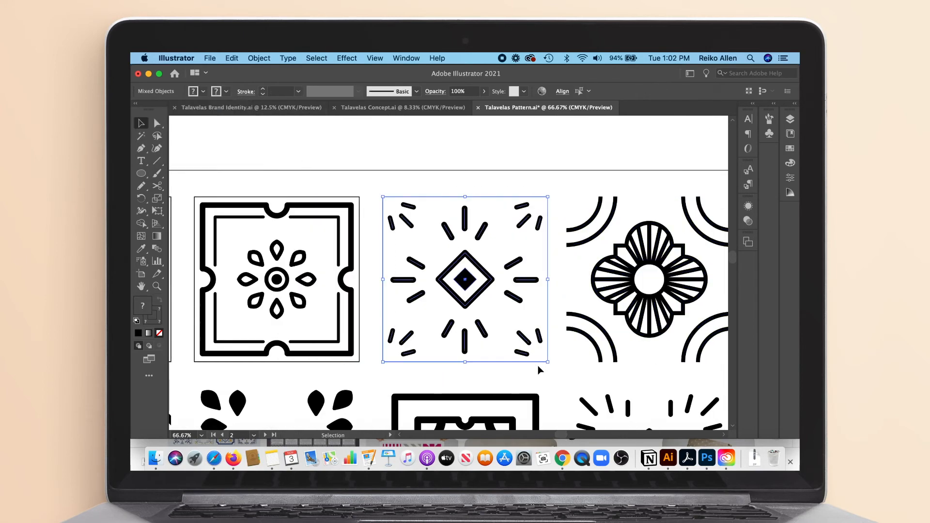
Step: Remove the square border's stroke from the first row's notched-frame tile and group its artwork
left_click(322, 198)
left_click(225, 91)
left_click(138, 109)
left_click_drag(201, 187, 349, 368)
Step: Remove the square border's stroke from the first row's quatrefoil tile and group its artwork
scroll(349, 369, "left", 6)
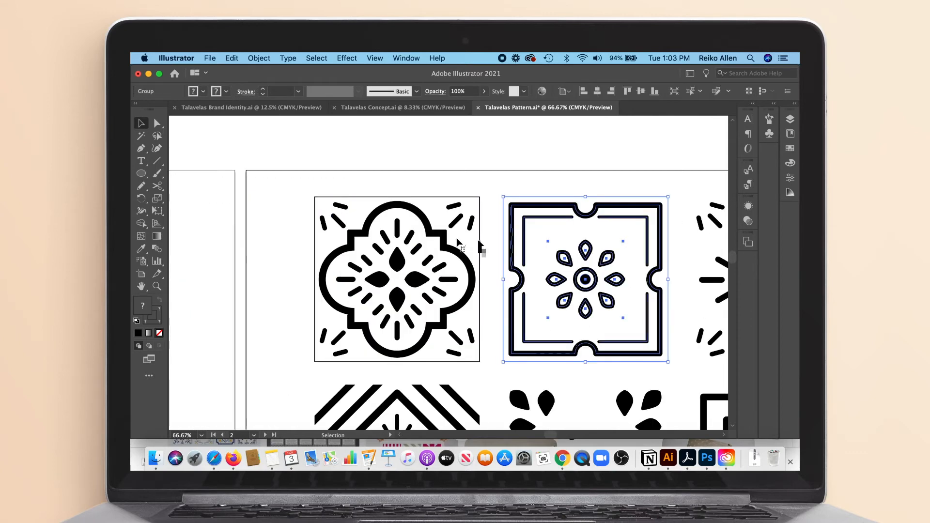
left_click(479, 245)
left_click(225, 91)
left_click(137, 109)
mouse_move(316, 179)
left_mouse_down()
mouse_move(431, 357)
mouse_move(477, 367)
left_mouse_up()
Step: Delete the old row of six tile copies lying above the artboards
key("super+minus")
key("super+minus")
key("super+minus")
key("super+minus")
key("super+minus")
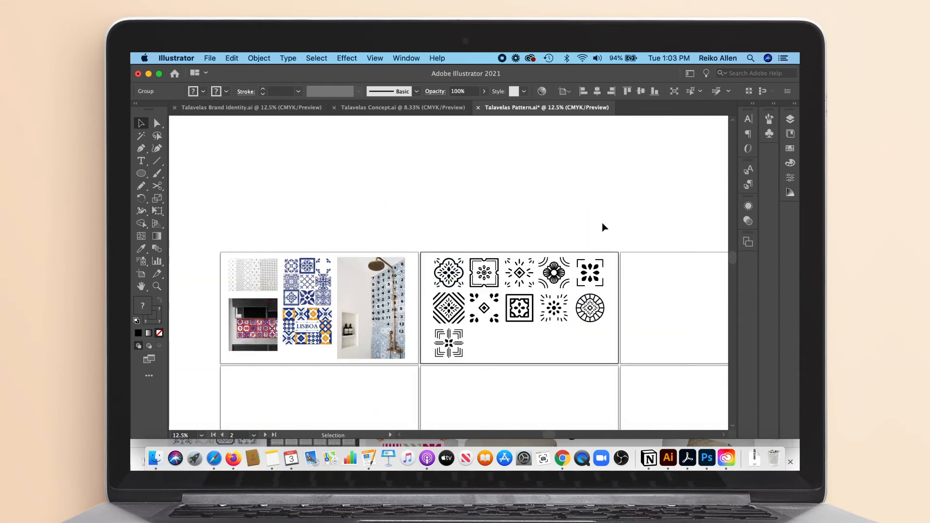
left_click_drag(636, 255, 588, 286)
scroll(610, 271, "right", 4)
scroll(610, 271, "up", 3)
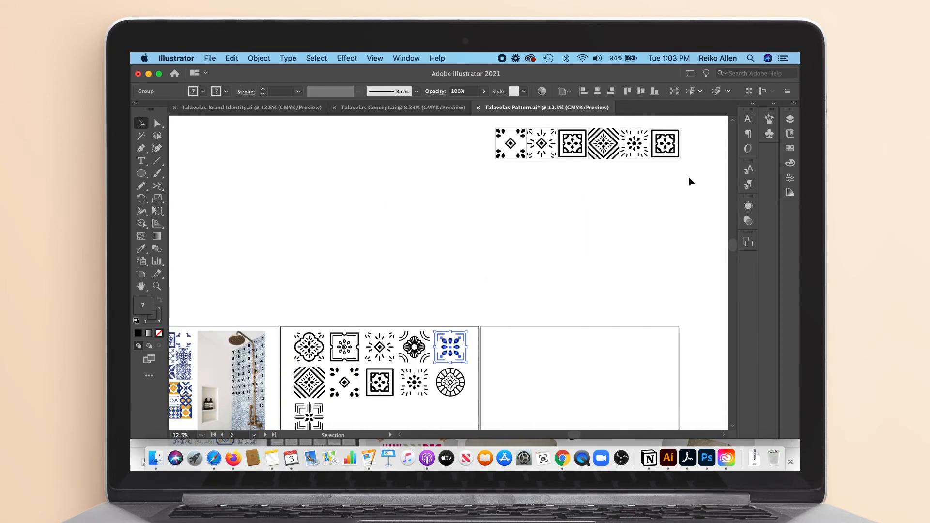
left_click_drag(684, 172, 482, 127)
key("Delete")
Step: Place copies of the corner-petal and radiating-diamond tiles above the artboards and set them edge to edge
left_click_drag(344, 386, 513, 190)
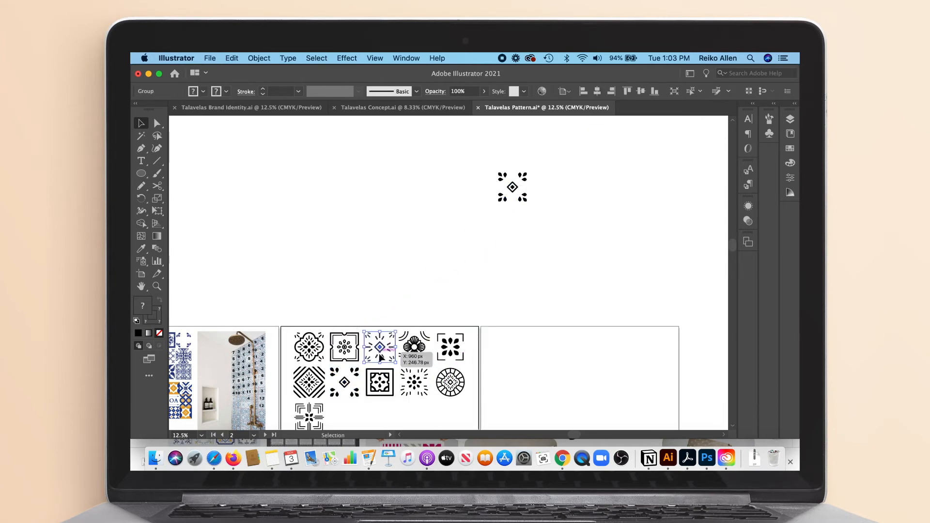
left_click_drag(381, 358, 547, 192)
key("super+plus")
key("super+plus")
key("super+plus")
key("super+plus")
left_click(368, 223)
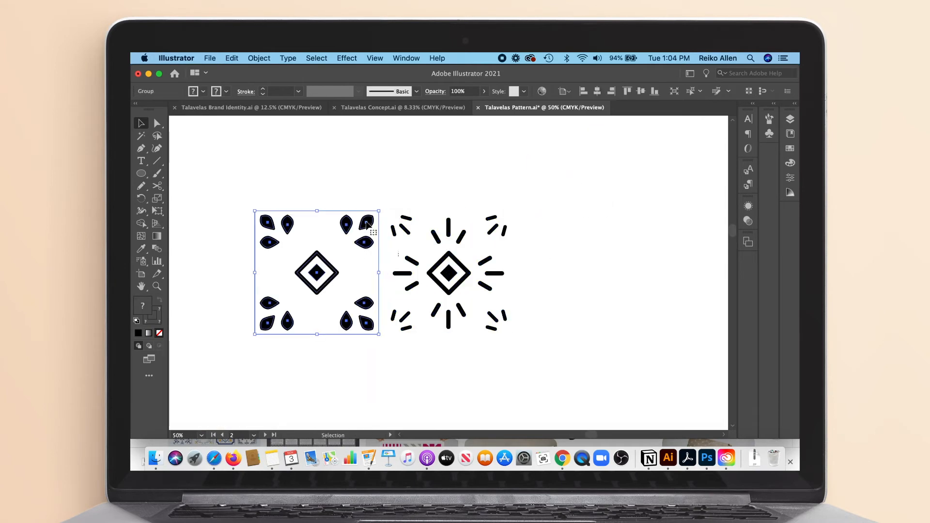
left_click_drag(448, 272, 441, 273)
Step: Extend the new row with copies of the framed-square, striped diamond, starburst flower and a second framed-square tile
key("super+minus")
key("super+minus")
key("super+minus")
key("super+minus")
key("super+minus")
left_click_drag(339, 403, 473, 275)
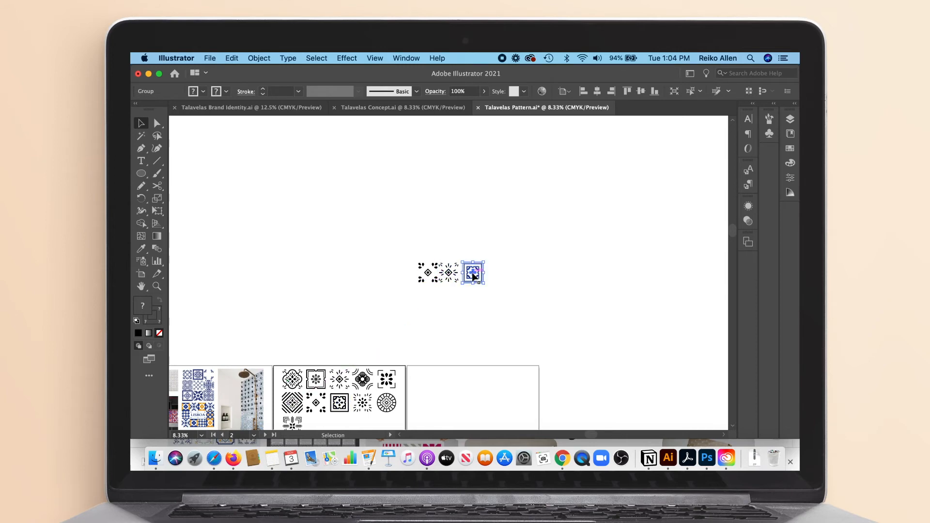
left_click_drag(367, 400, 523, 271)
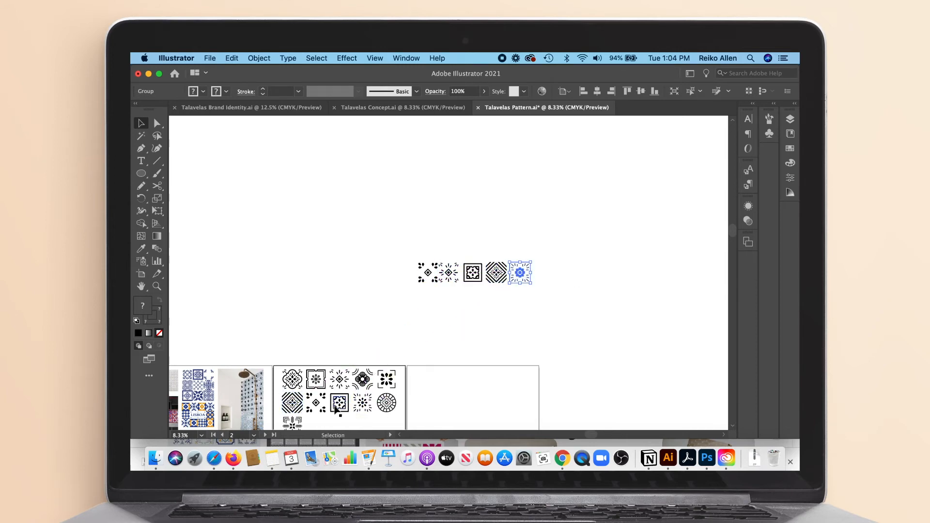
left_click_drag(334, 407, 539, 277)
Step: Move the tiles of the new row together so that they sit edge to edge
key("super+plus")
key("super+plus")
key("super+plus")
left_click(546, 278)
left_click_drag(247, 270, 237, 270)
left_click_drag(310, 272, 292, 271)
left_click(379, 272)
left_click_drag(349, 270, 348, 270)
left_click_drag(446, 273, 356, 277)
scroll(408, 272, "left", 5)
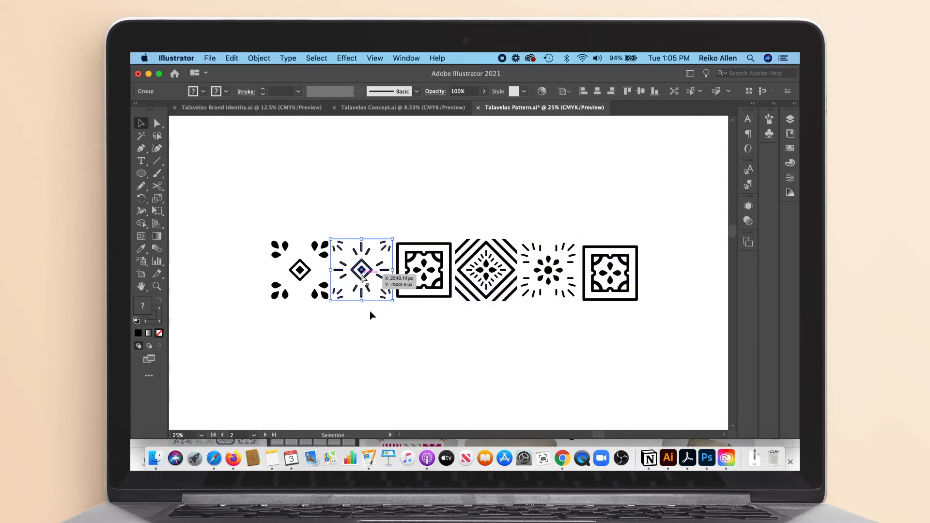
Step: Align the six tiles of the first pattern row vertically
left_click_drag(257, 315, 610, 257)
left_click(563, 92)
left_click(538, 127)
left_click(594, 335)
Step: Build a second pattern row from copies of the corner-bracket, starburst flower, quatrefoil, fan-petal, wheel and a second quatrefoil tile
key("super+minus")
key("super+minus")
key("super+minus")
left_click_drag(358, 379, 405, 298)
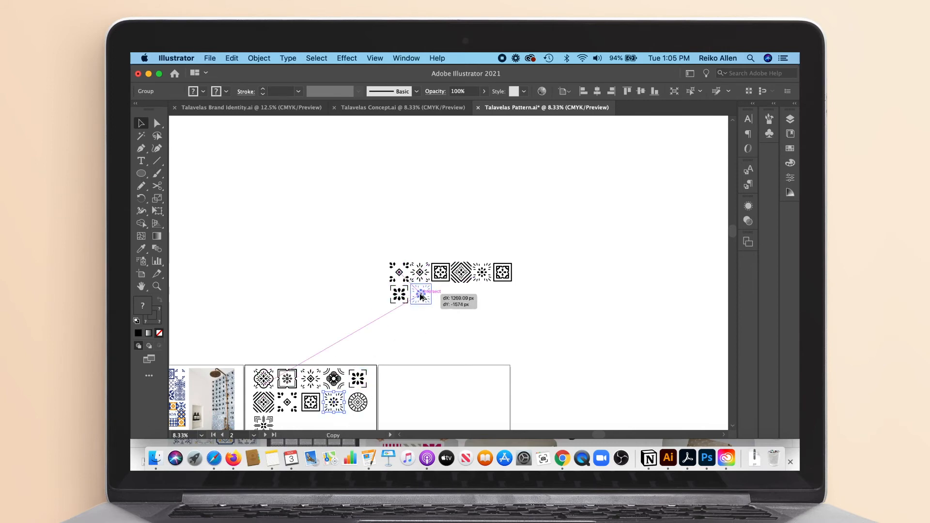
left_click_drag(420, 297, 421, 297)
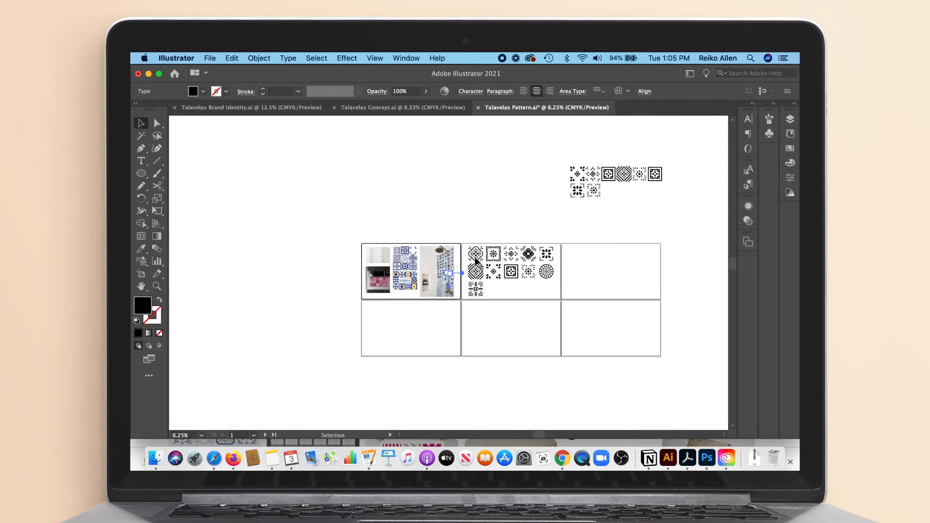
left_click_drag(475, 254, 608, 193)
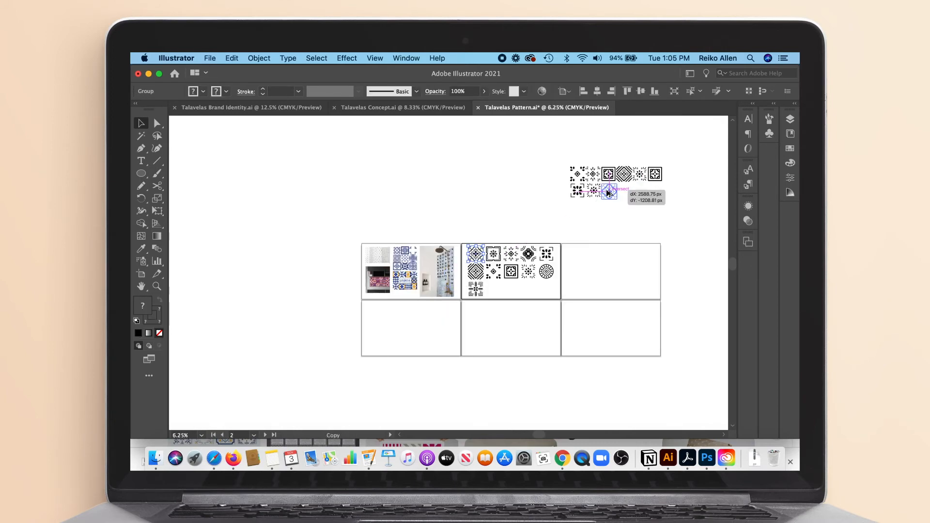
left_click_drag(546, 276, 641, 195)
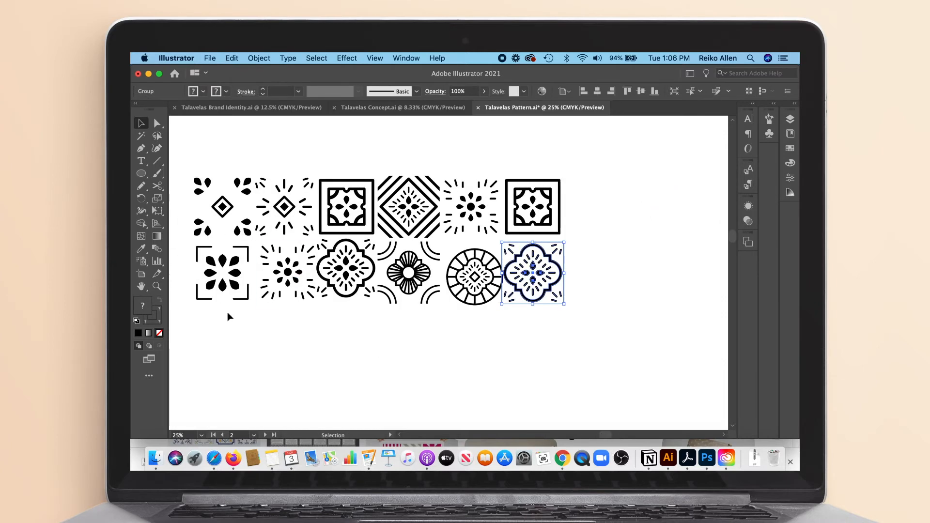
Step: Align the second-row tiles in the first two columns horizontally centred with the tiles above them
left_click(225, 270)
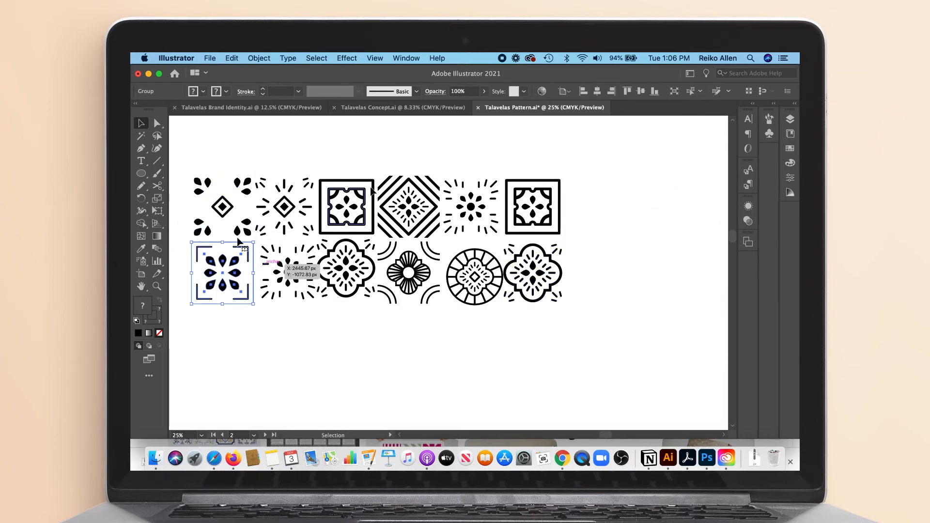
left_click(239, 179, "shift")
left_click(562, 91)
left_click(472, 121)
left_click_drag(266, 167, 294, 257)
left_click(285, 204)
left_click(562, 91)
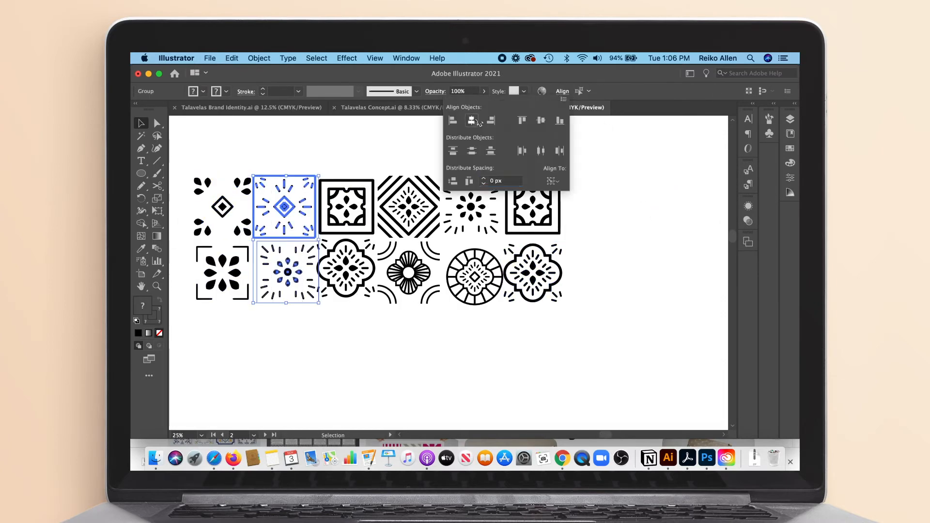
left_click(472, 120)
Step: Horizontally centre the tile pairs in the third, fourth and fifth pattern columns
left_click_drag(340, 170, 366, 306)
left_click(355, 199)
left_click(562, 91)
left_click(471, 120)
left_click_drag(402, 171, 425, 316)
left_click(419, 192)
left_click(563, 91)
left_click(471, 120)
left_click_drag(463, 168, 487, 313)
left_click(484, 203)
left_click(562, 91)
left_click(472, 120)
Step: Align the second row's tiles by their vertical centres and move the row up against the first row
left_click_drag(526, 169, 213, 262)
left_click(563, 91)
left_click(246, 259)
left_click(562, 91)
left_click(541, 121)
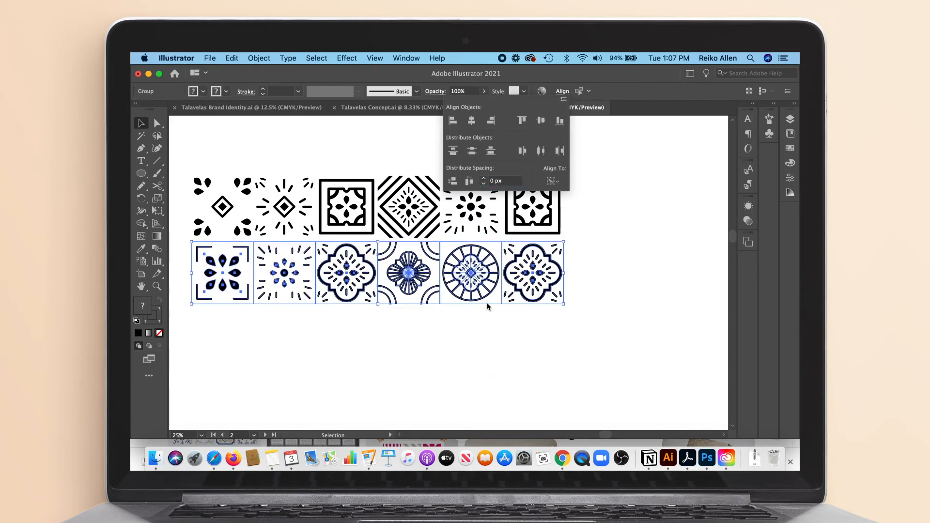
left_click(491, 268)
left_click_drag(491, 268, 491, 264)
left_click(486, 320)
Step: Examine the numbered tile layout on the shower reference photo
key("super+minus")
key("super+minus")
key("super+minus")
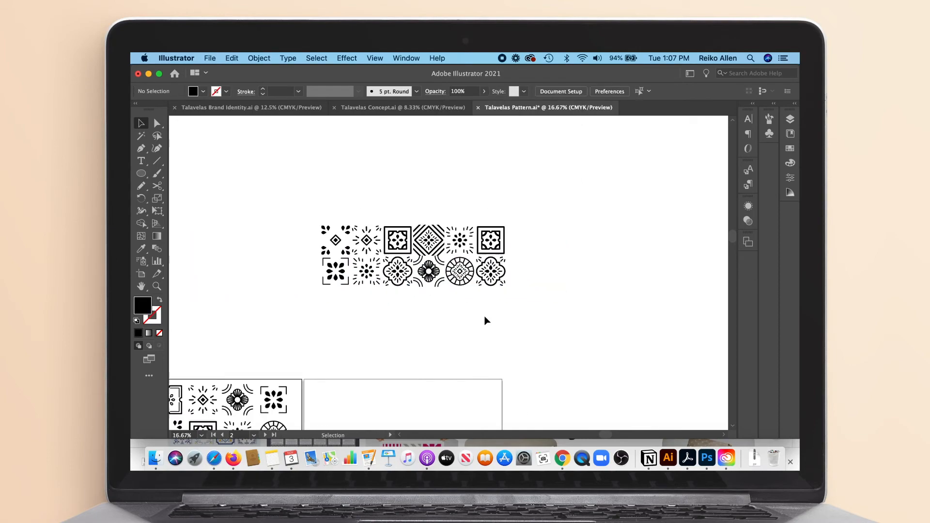
left_click(204, 376)
key("super+plus")
key("super+plus")
key("super+plus")
key("super+plus")
key("super+minus")
key("super+minus")
key("super+minus")
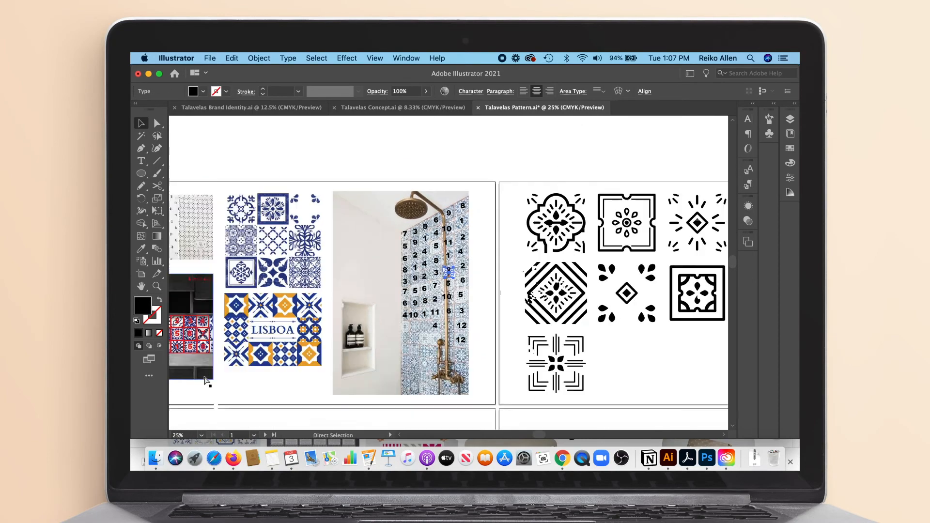
Step: Start a third pattern row with copies of the striped diamond, notched-frame and fan-petal flower tiles
scroll(530, 433, "right", 5)
scroll(437, 315, "up", 2)
left_click(354, 322)
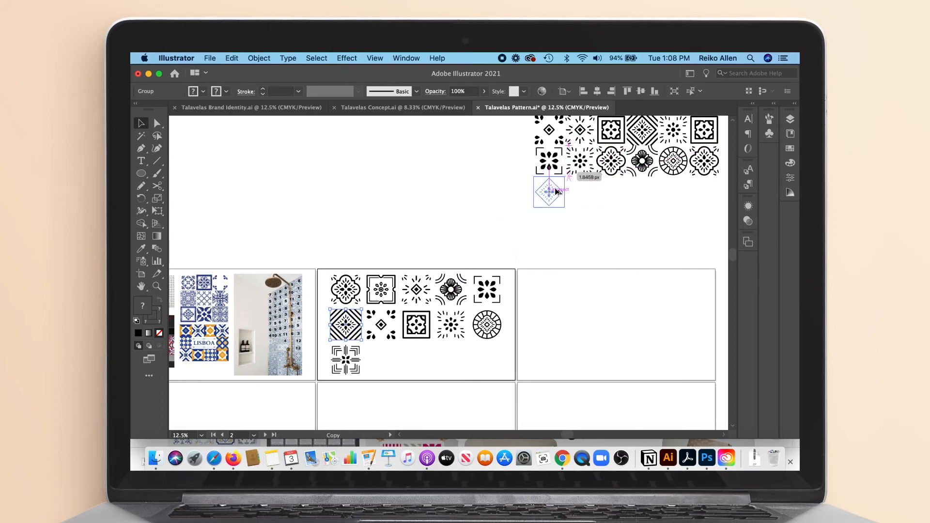
left_click_drag(555, 192, 557, 193)
left_click_drag(381, 289, 584, 193)
left_click_drag(451, 289, 616, 193)
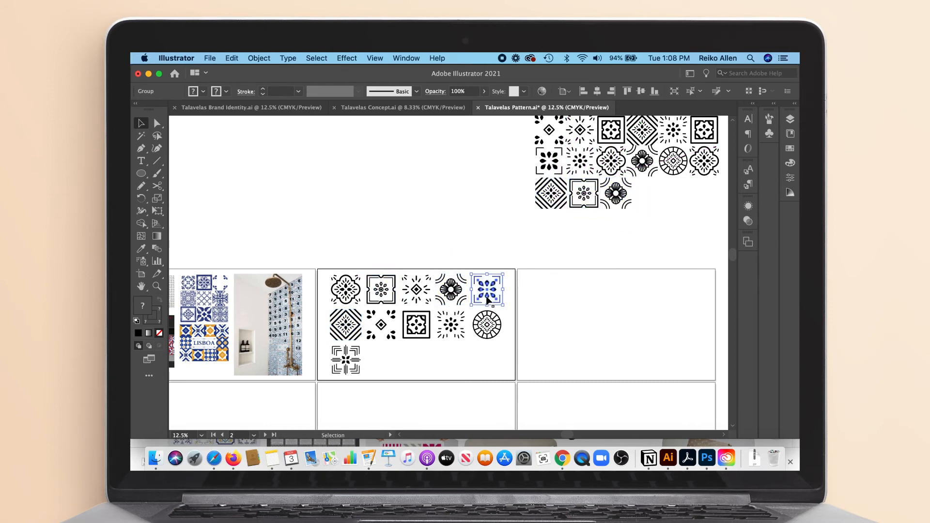
Step: Complete the third pattern row with copies of the corner-bracket, corner-line and notched-frame tiles
left_click_drag(488, 300, 683, 200)
left_click_drag(377, 291, 711, 195)
left_click(701, 236)
key("super+z")
left_click_drag(381, 291, 711, 195)
Step: Align the three tiles of the sixth pattern column by their horizontal centres
key("super+equal")
left_click_drag(615, 435, 605, 435)
left_click_drag(552, 306, 531, 197)
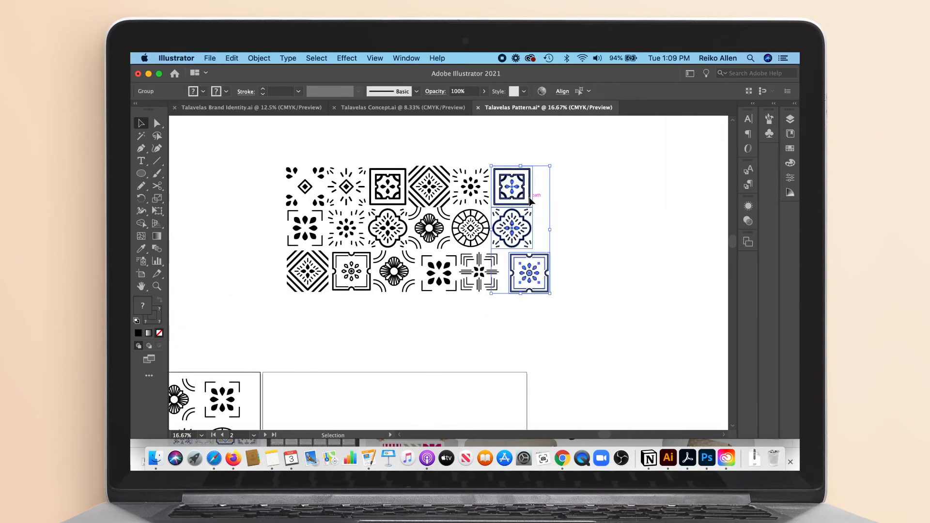
left_click(530, 197, "shift")
left_click_drag(548, 290, 530, 177)
key("super+z")
left_click_drag(552, 306, 511, 151)
left_click(563, 91)
left_click(471, 121)
Step: Align the three tiles of the first pattern column by their horizontal centres
left_click_drag(304, 307, 322, 186)
left_click(562, 92)
left_click(471, 121)
left_click(351, 302)
left_click(315, 271)
key("super+equal")
key("super+equal")
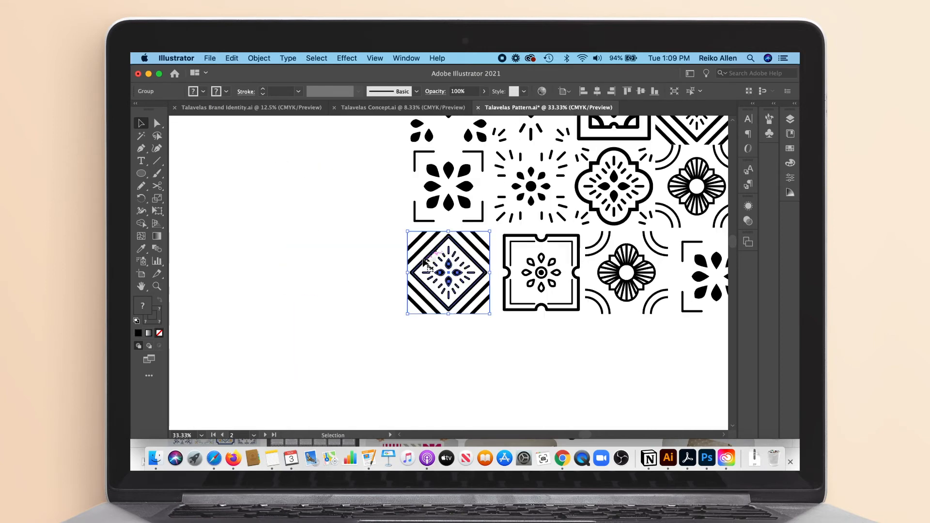
left_click_drag(464, 248, 464, 245)
key("super+z")
key("super+minus")
key("super+minus")
Step: Distribute the third row's tiles evenly by their horizontal centres and align them by their vertical centres
left_click_drag(677, 311, 472, 265)
left_click(562, 91)
left_click(541, 150)
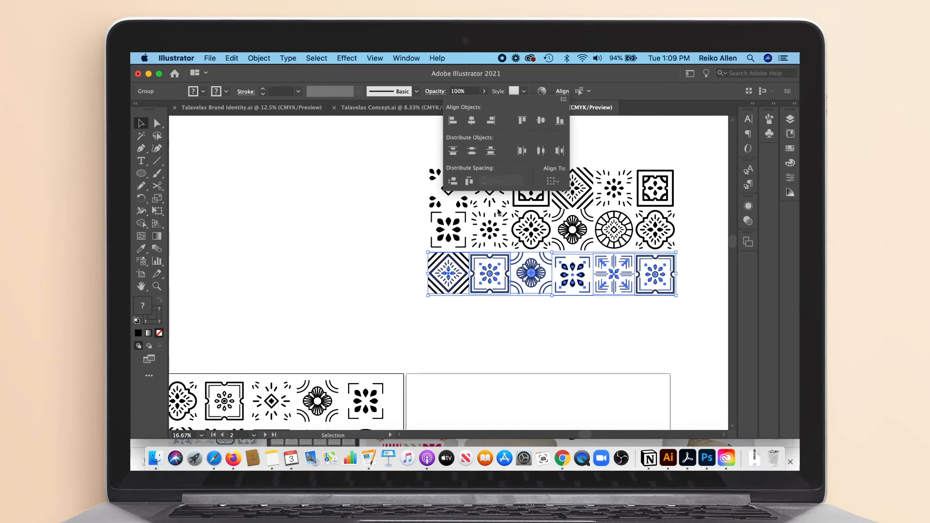
left_click(541, 120)
left_click_drag(677, 306, 469, 262)
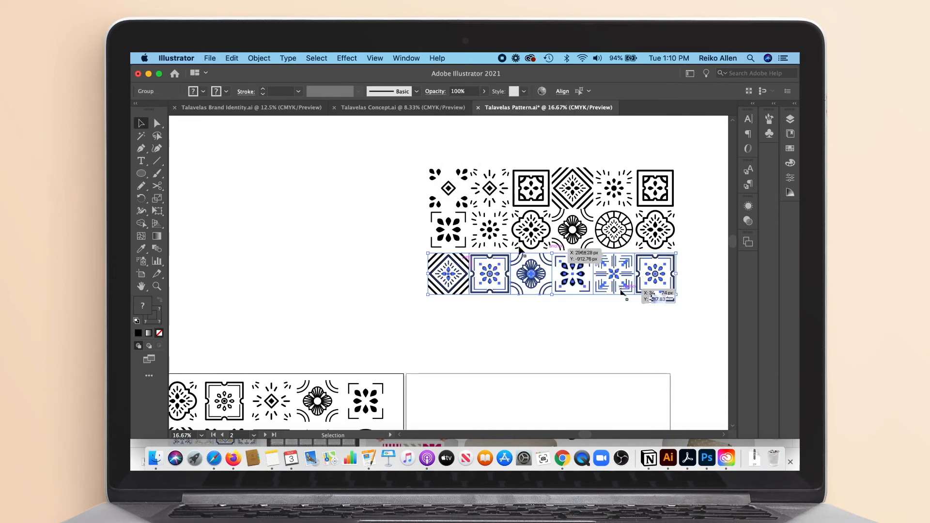
Step: Move the third pattern row up flush against the second row
left_click_drag(666, 266, 666, 265)
left_click(658, 321)
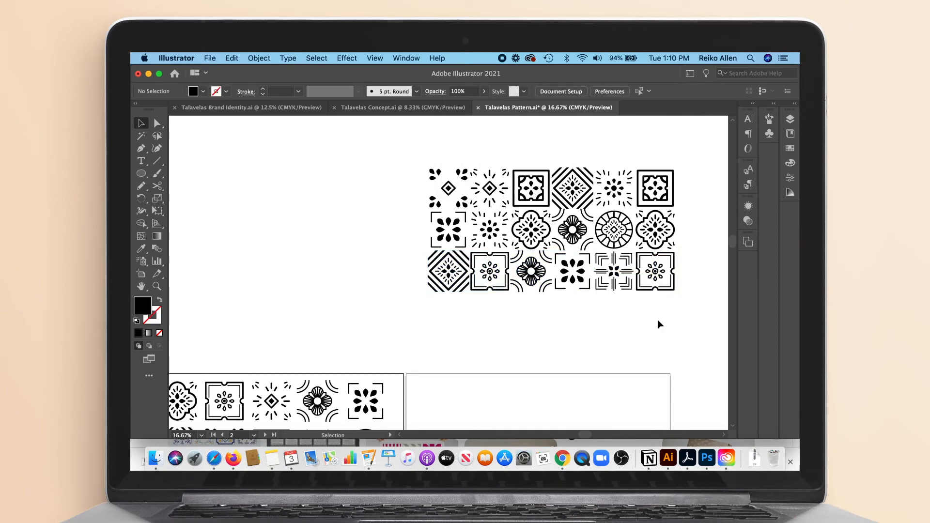
key("super+minus")
key("super+minus")
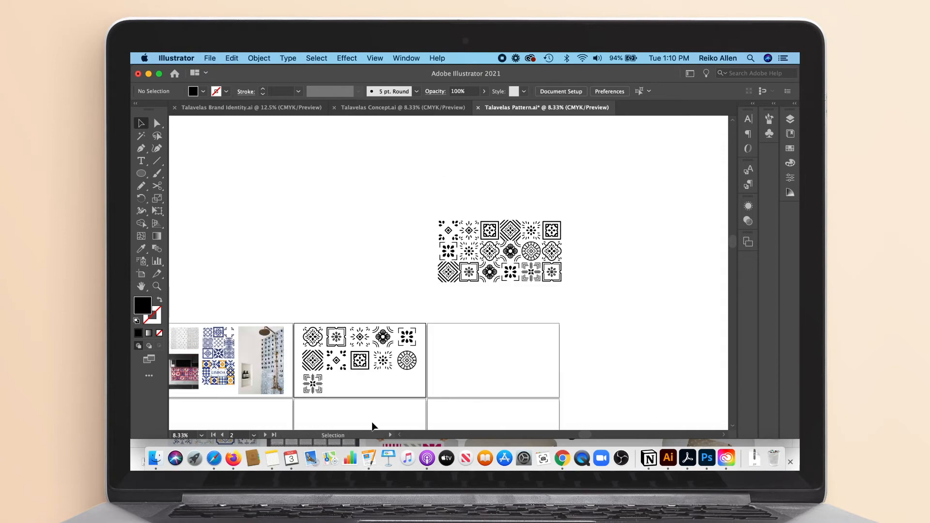
Step: Start the fourth pattern row with copies of the diamond-burst and round-centred starburst tiles, following the numbered reference photo
left_click(273, 360)
key("super+plus")
key("super+plus")
key("super+plus")
key("super+plus")
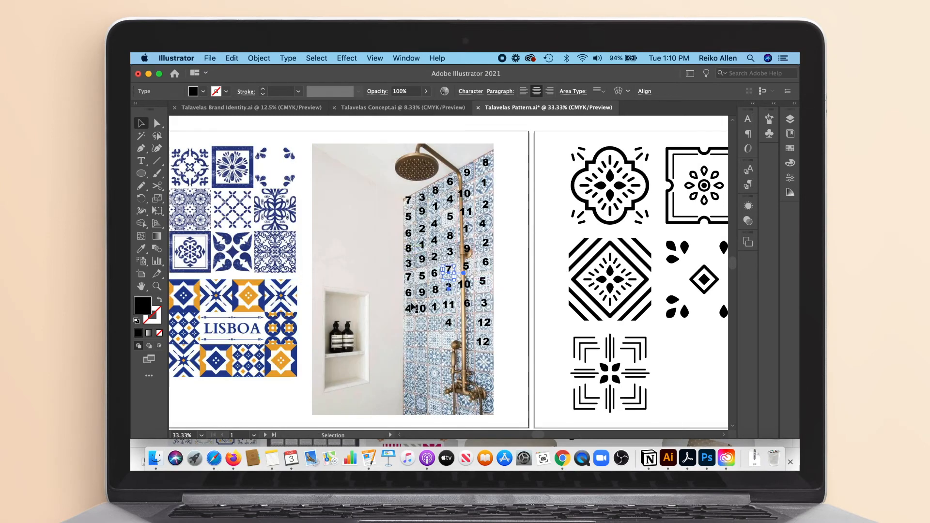
key("super+minus")
key("super+minus")
key("super+minus")
key("super+minus")
left_click(539, 253)
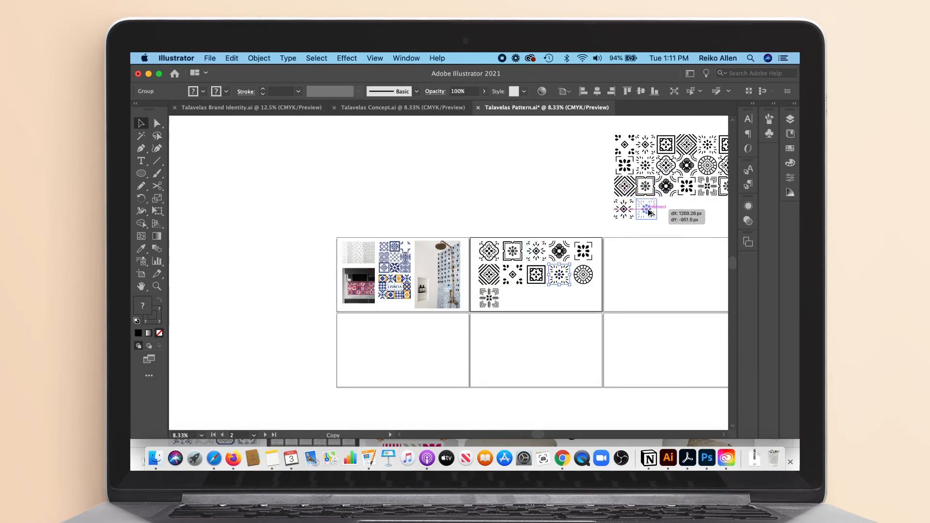
Step: Complete the fourth row with copies of the notched-frame, drop-cornered diamond, corner-bracket and concentric-diamond tiles, following the numbered reference photo
left_click(454, 277)
key("super+plus")
key("super+plus")
key("super+plus")
key("super+plus")
key("super+plus")
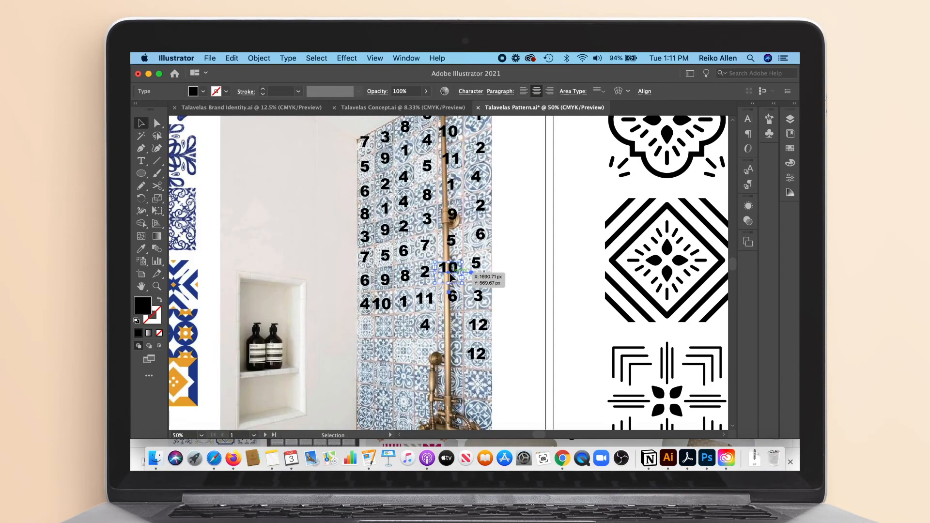
key("super+minus")
key("super+minus")
key("super+minus")
key("super+minus")
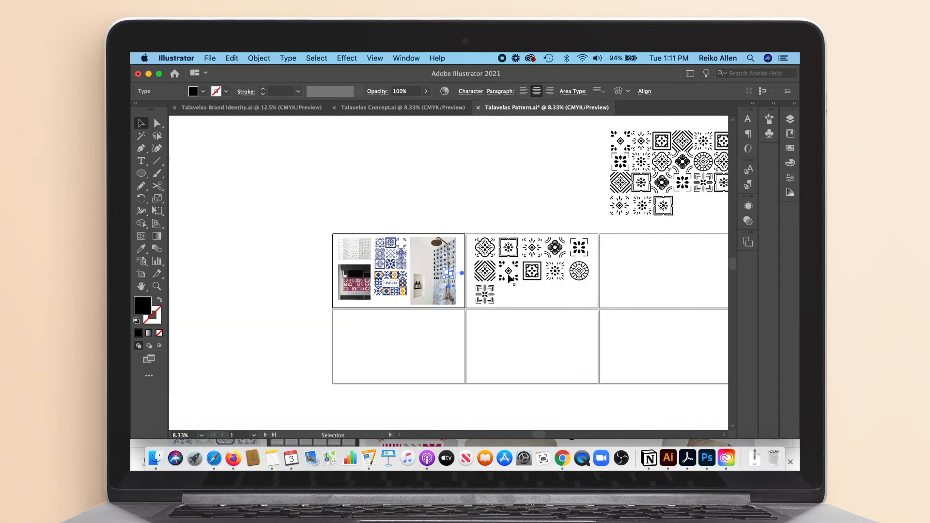
left_click_drag(510, 279, 684, 209)
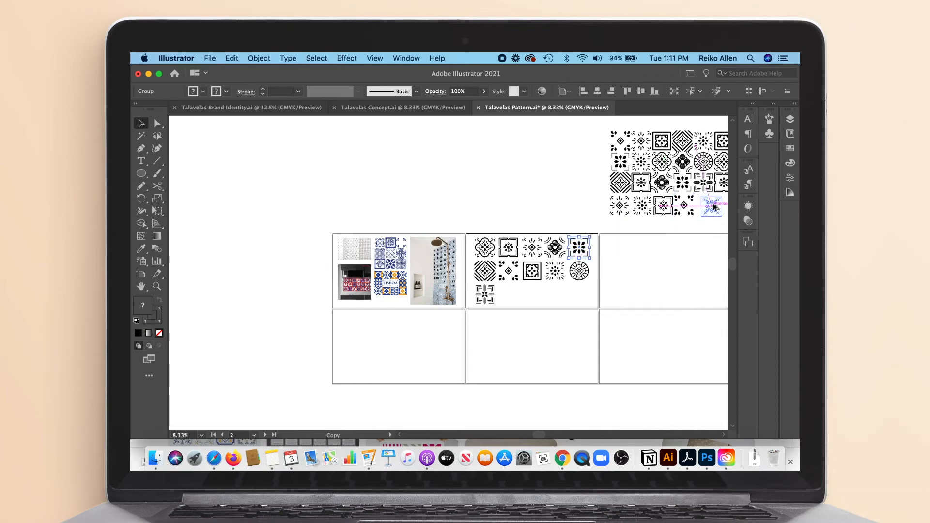
left_click_drag(485, 275, 681, 210)
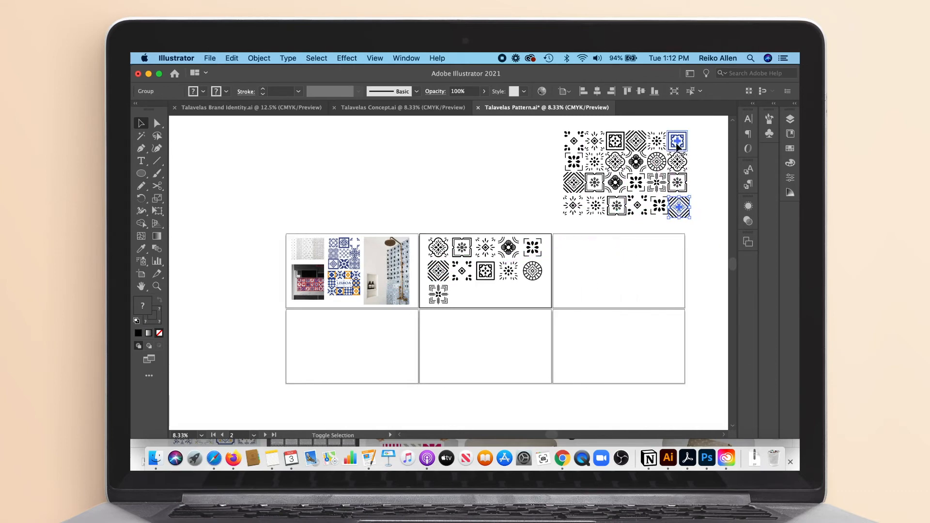
Step: Align the fourth row's last and first tiles with the sixth and first columns by their horizontal centres
left_click(677, 144, "shift")
left_click(563, 91)
left_click(472, 120)
left_click(573, 206)
left_click(574, 143, "shift")
left_click(563, 92)
left_click(471, 120)
left_click(683, 228)
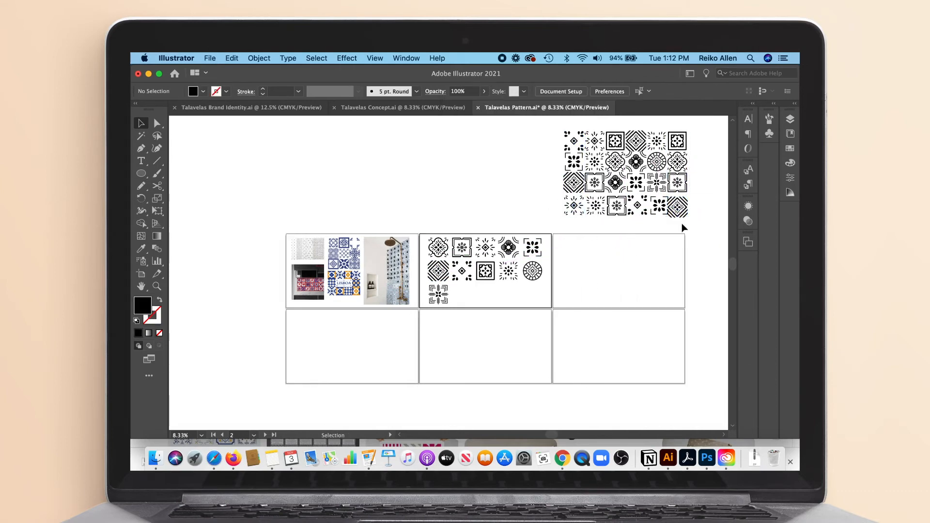
Step: Align the fourth row's tiles by their vertical centres and distribute them evenly by their horizontal centres
left_click_drag(682, 224, 572, 205)
left_click(563, 92)
left_click(541, 120)
left_click(541, 151)
Step: Move the fourth pattern row up flush against the third row
left_click(683, 224)
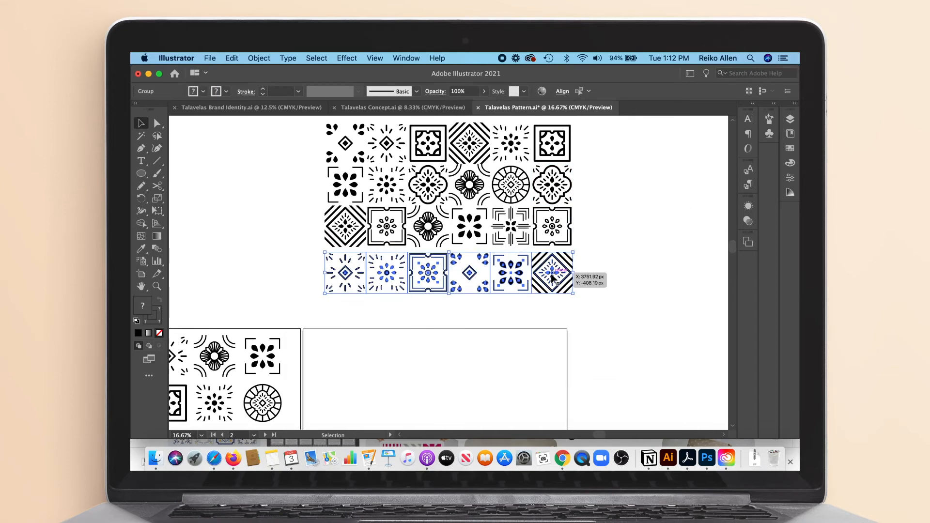
left_click_drag(551, 275, 551, 270)
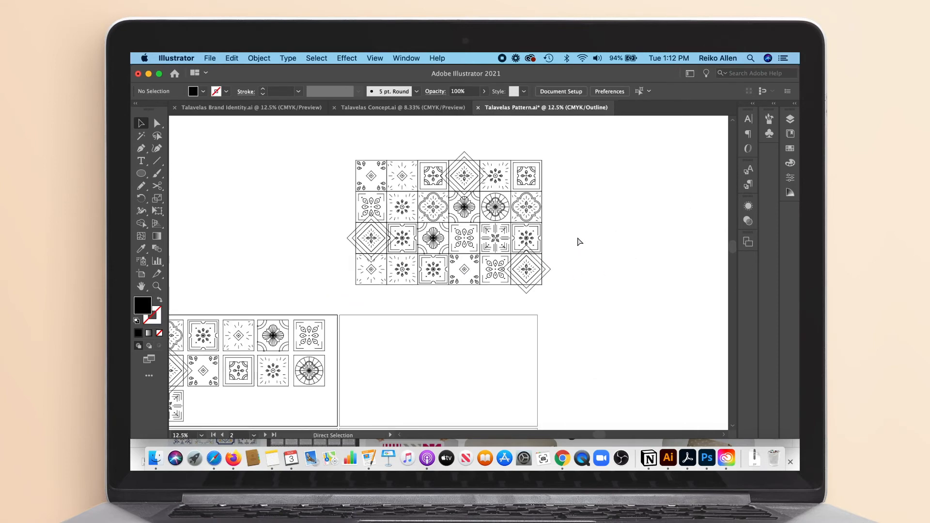
Step: Save the complete four-row tile grid as a pattern swatch
left_click(791, 179)
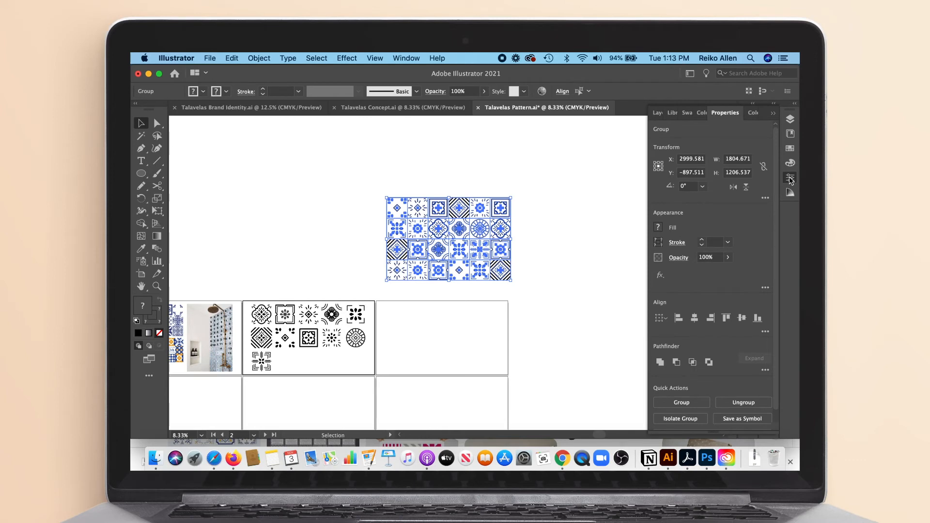
left_click(790, 149)
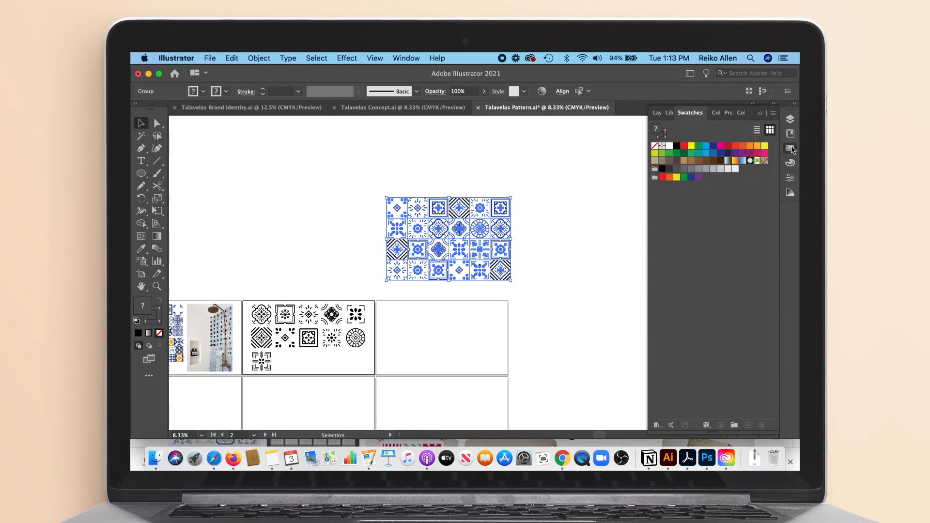
left_click_drag(462, 232, 728, 193)
Step: Make a smaller copy of the tile grid beside the original and set its width to 800 px
left_click_drag(525, 286, 401, 198)
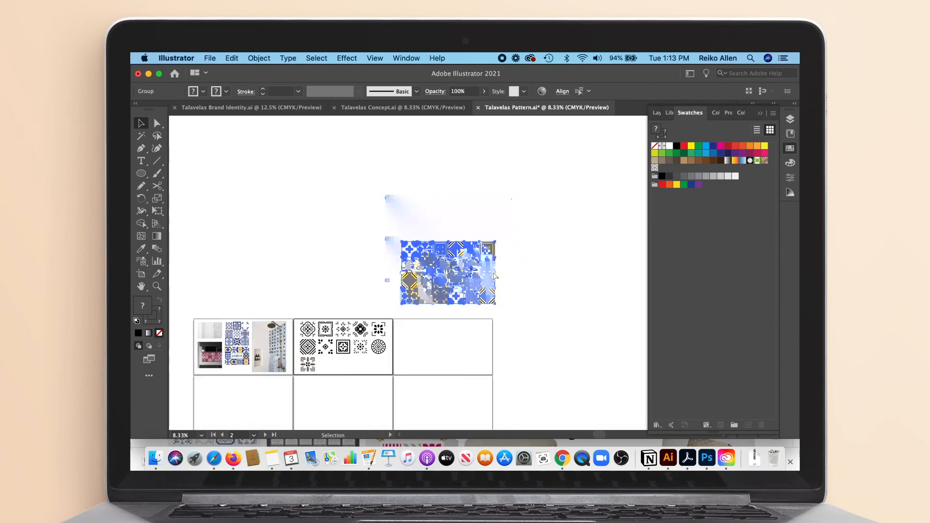
left_click_drag(612, 270, 640, 306)
double_click(735, 161)
type("1000")
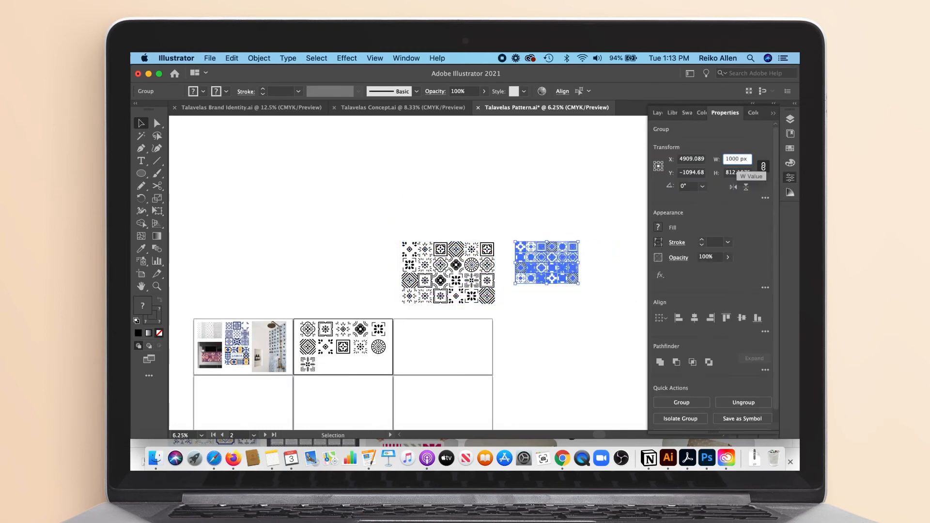
key("Tab")
double_click(732, 158)
type("800")
key("Tab")
Step: Move the reduced grid copy onto the empty third artboard and set its width to 600 px
left_click_drag(556, 262, 429, 335)
key("super+plus")
key("super+plus")
key("super+plus")
key("super+plus")
left_click(729, 159)
key("BackSpace")
type("6")
key("Tab")
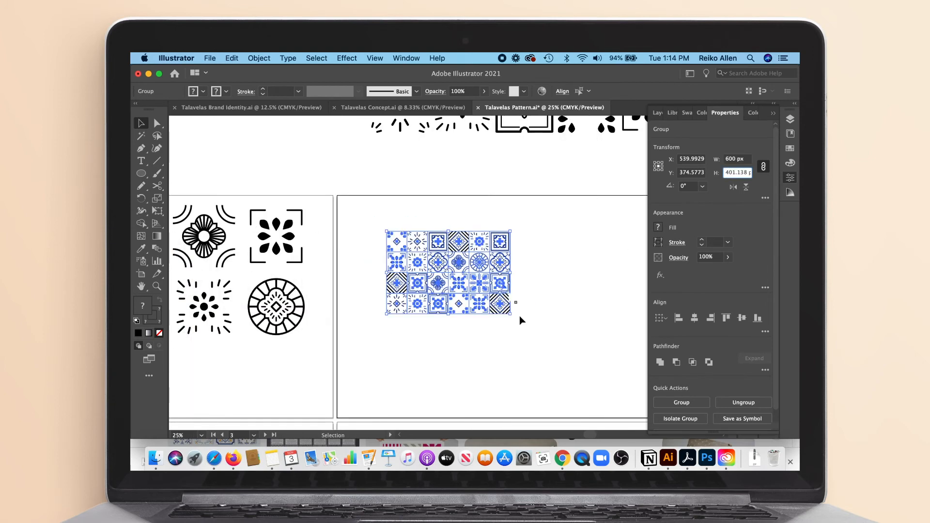
Step: Place the grid copy near the third artboard's upper-left corner and group its tiles
left_click_drag(504, 306, 471, 289)
left_click_drag(495, 309, 350, 209)
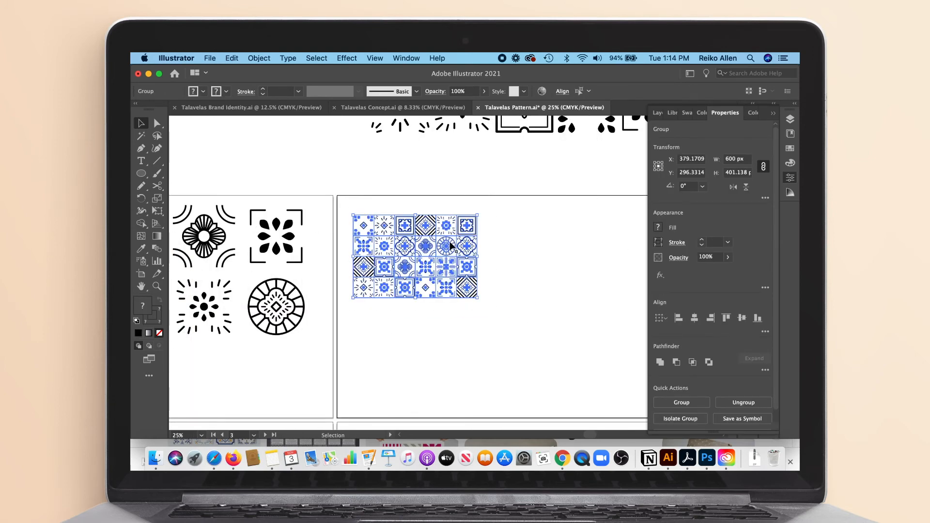
key("super+g")
left_click(523, 228)
Step: Save the grouped grid copy as a pattern swatch and open a pattern swatch in pattern editing
left_click(687, 112)
left_click_drag(426, 227, 677, 170)
double_click(663, 169)
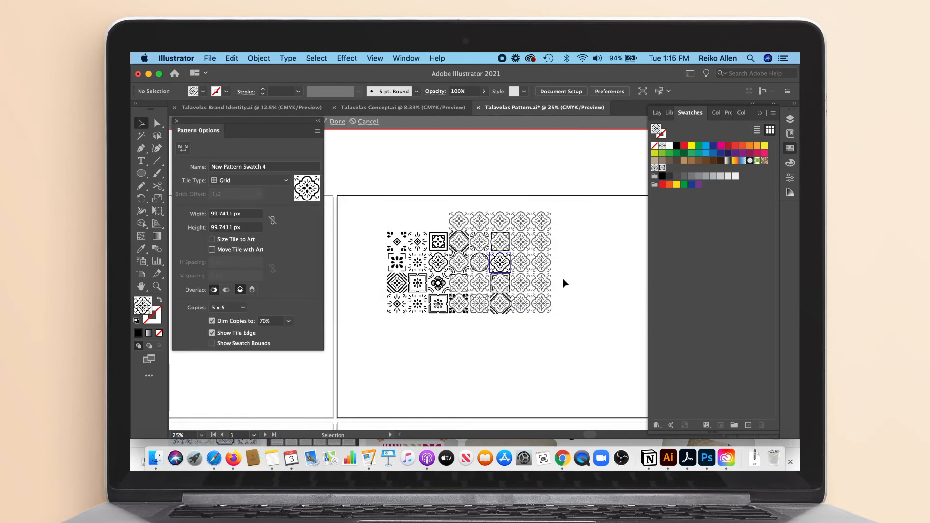
key("Escape")
left_click(474, 270)
left_click(486, 309)
Step: Make a new pattern from the selected grid copy, dismiss the notice and leave pattern editing
left_click_drag(490, 308, 363, 206)
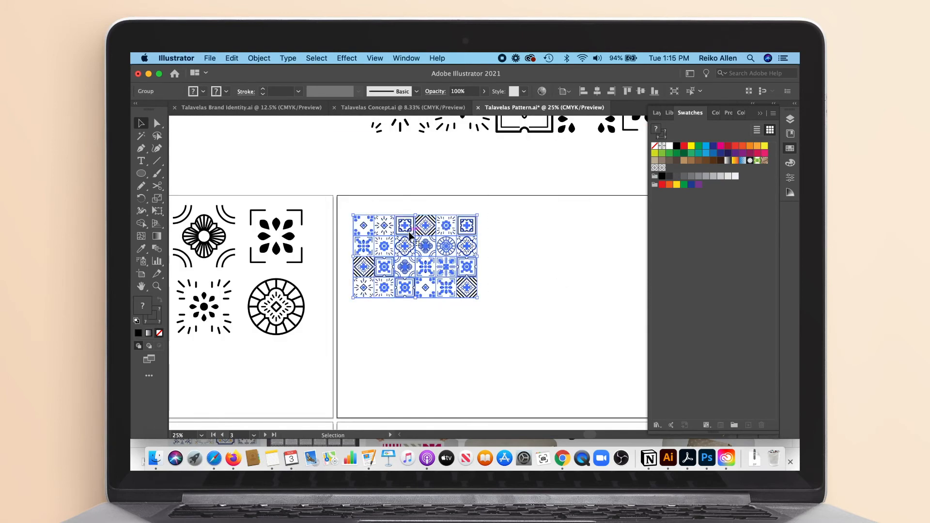
right_click(410, 236)
mouse_move(485, 358)
left_click(256, 59)
mouse_move(291, 313)
left_click(367, 311)
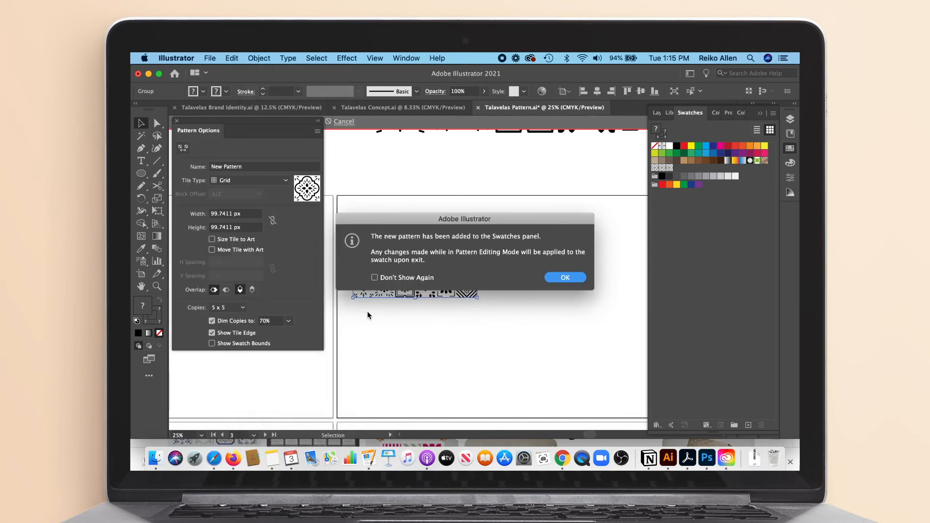
left_click(554, 282)
key("Escape")
left_click(476, 247)
Step: Try the pattern fill on a rectangle drawn beside the grid copy and delete the rectangle
left_click(480, 314)
left_click_drag(349, 207, 557, 224)
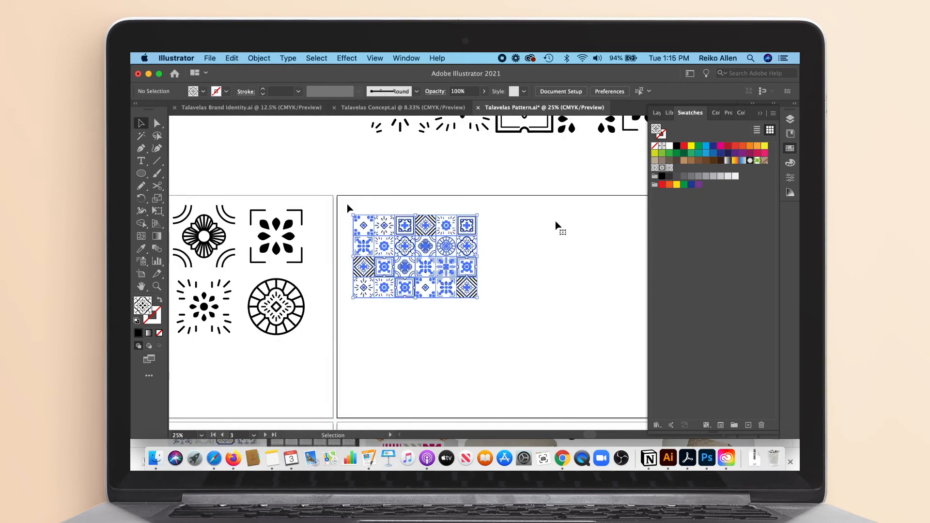
left_click(556, 225)
left_click_drag(141, 173, 170, 170)
left_click_drag(493, 215, 608, 297)
key("Delete")
key("v")
Step: Add the grid copy to the swatches as another pattern swatch
left_click(383, 244)
left_click(260, 58)
left_click(504, 332)
left_click(259, 58)
left_click(268, 117)
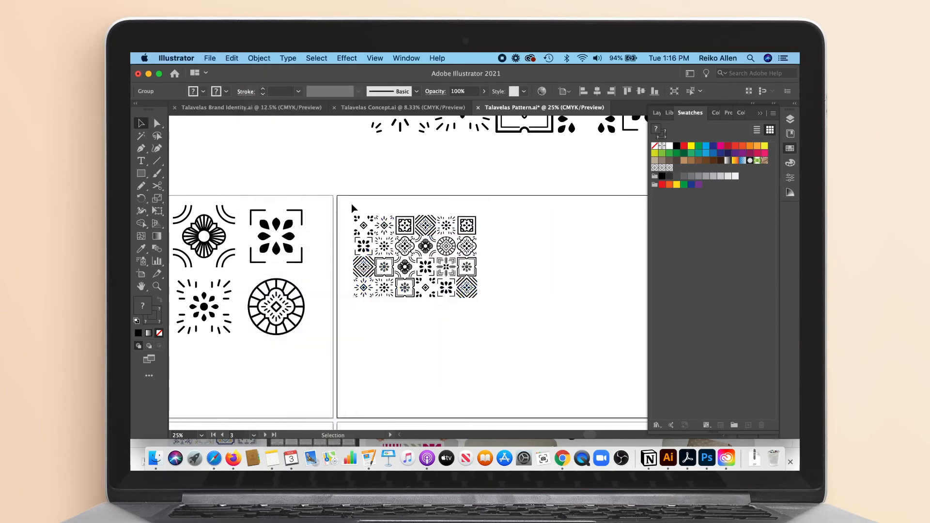
left_click_drag(407, 233, 694, 208)
left_click(552, 314)
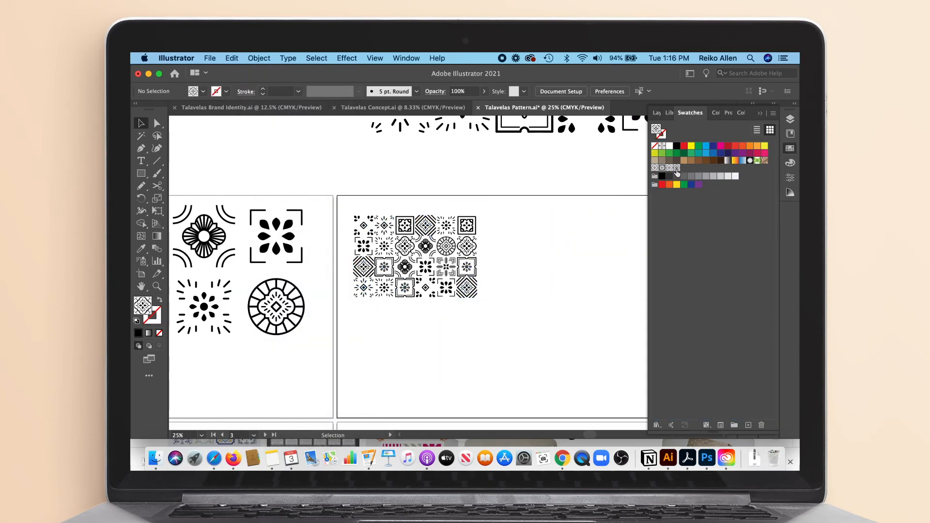
Step: Delete the four newly made pattern swatches, confirming each deletion
left_click(761, 425)
left_click(503, 269)
left_click(670, 168)
left_click(761, 425)
left_click(502, 270)
left_click(662, 168)
left_click(761, 425)
left_click(502, 270)
left_click(655, 168)
left_click(761, 425)
left_click(502, 270)
Step: Try to isolate the concentric-diamond tile at the end of the fourth row within the grouped grid copy
left_click(444, 294)
key("super+plus")
key("super+plus")
key("super+plus")
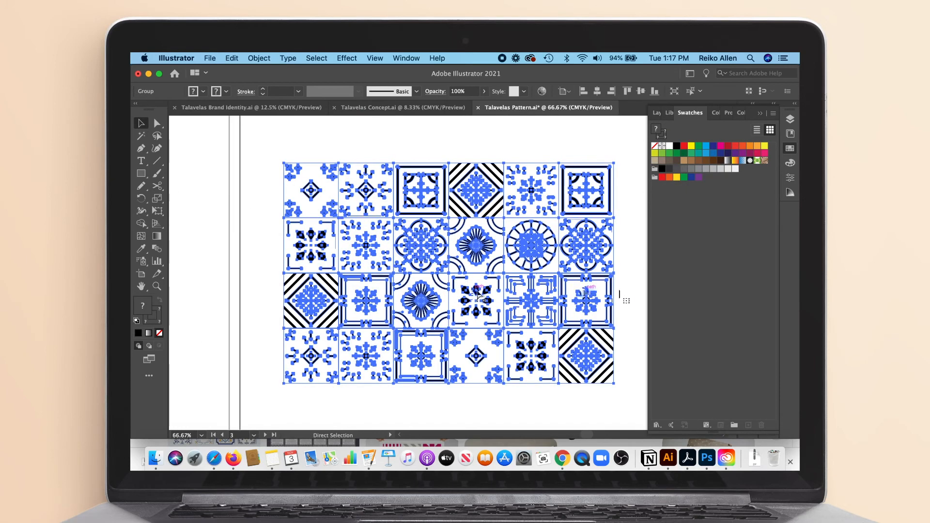
left_click(603, 398)
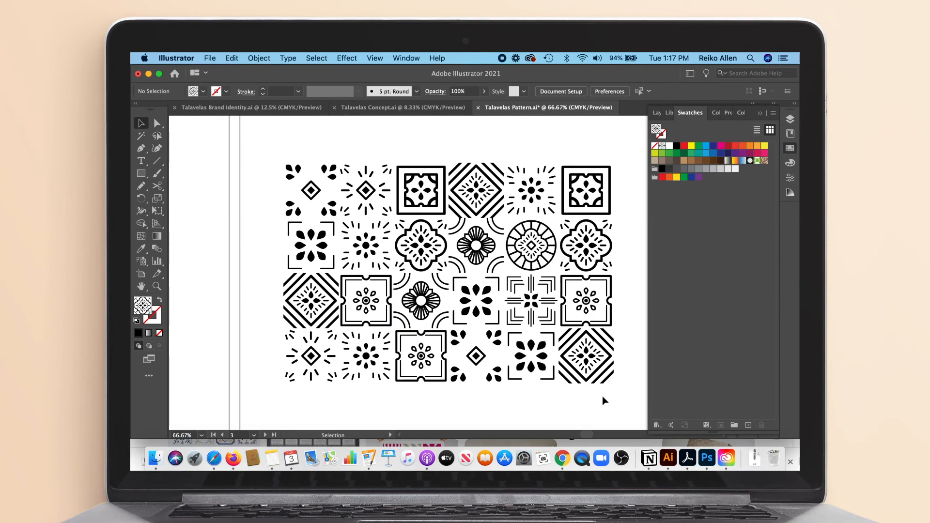
left_click(612, 377)
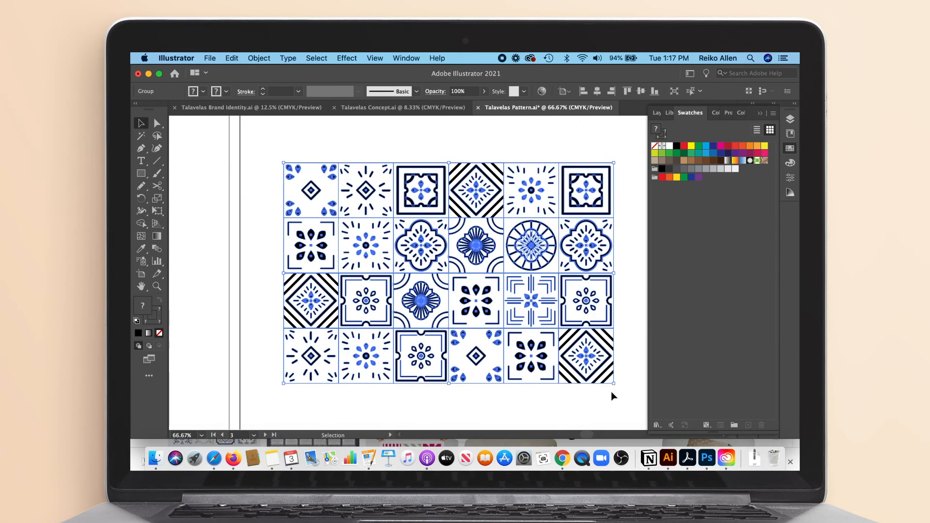
double_click(610, 377)
right_click(609, 378)
left_click(595, 393)
right_click(609, 380)
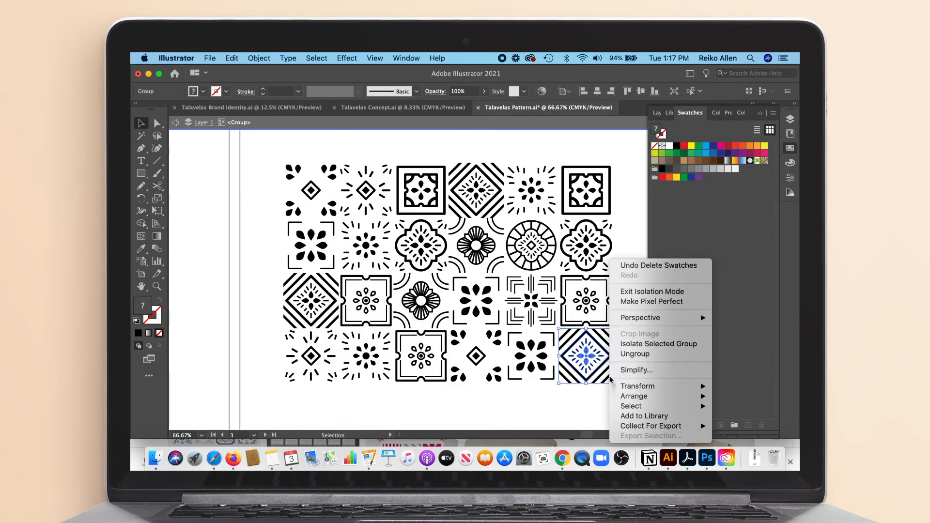
left_click(596, 394)
left_click(613, 384)
right_click(612, 380)
left_click(589, 393)
double_click(607, 377)
right_click(608, 378)
left_click(593, 399)
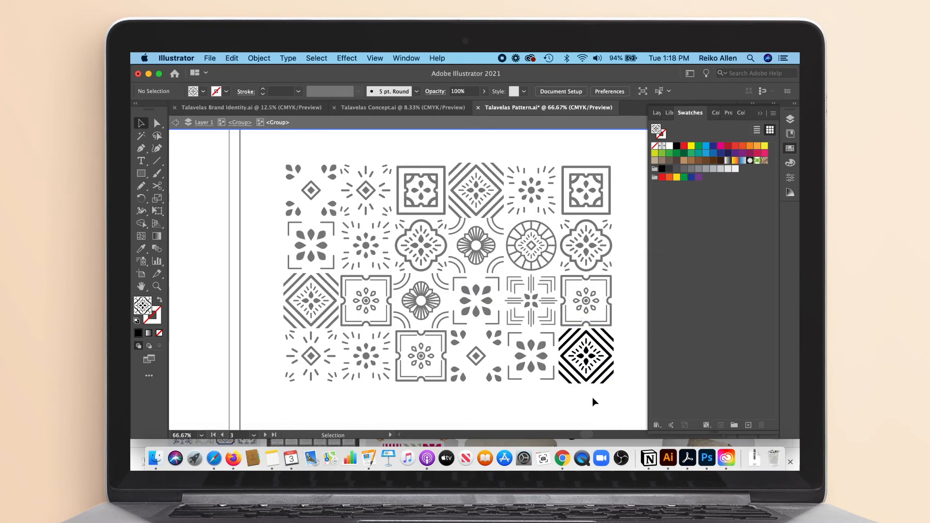
Step: Ungroup the grid copy and release the clipping mask of the fourth row's concentric-diamond tile
left_click(605, 377)
key("super+=")
key("super+=")
double_click(605, 377)
right_click(520, 295)
left_click(487, 315)
right_click(488, 315)
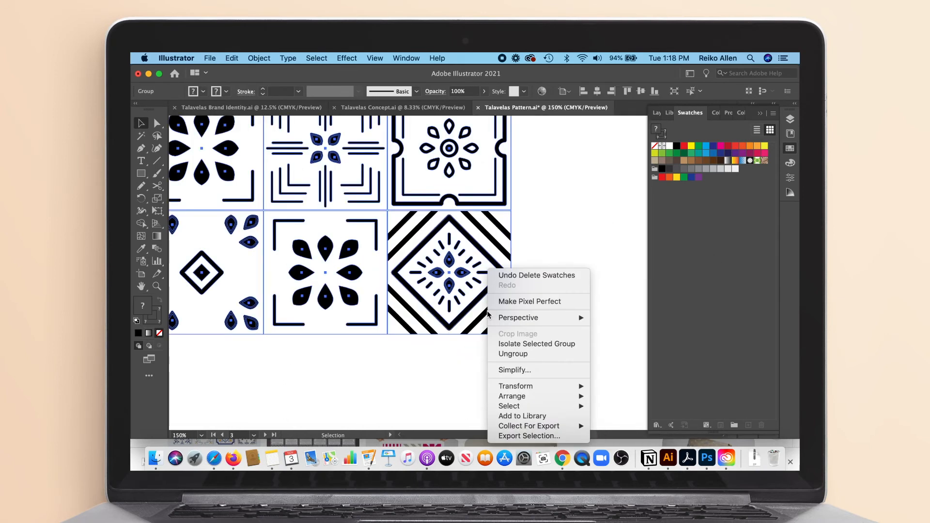
left_click(487, 315)
right_click(483, 314)
left_click(504, 358)
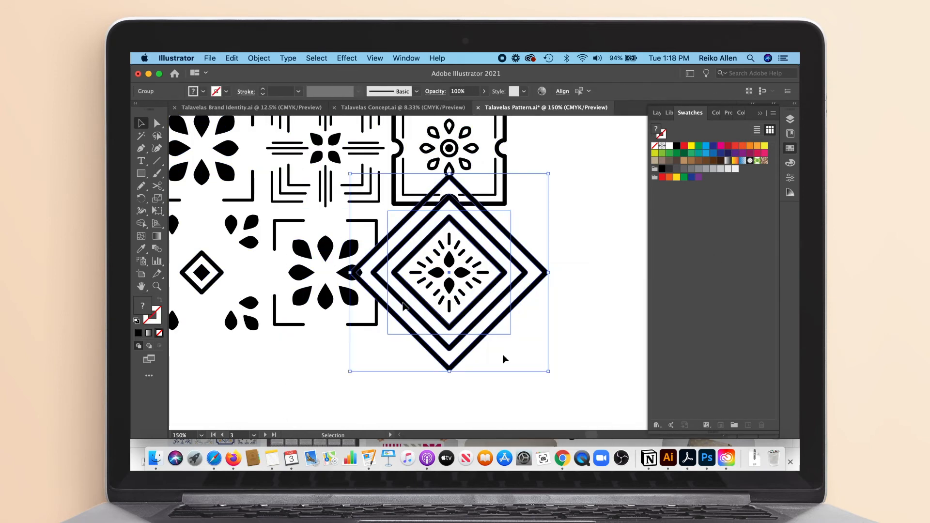
Step: Trim the four overhanging points of the fourth row's concentric diamonds to the square tile edge with the Shape Builder
key("shift+m")
left_click_drag(443, 380, 451, 342)
left_click_drag(552, 274, 516, 272)
left_click_drag(450, 170, 450, 208)
left_click_drag(353, 272, 385, 278)
key("v")
left_click(461, 411)
scroll(461, 411, "right", 2)
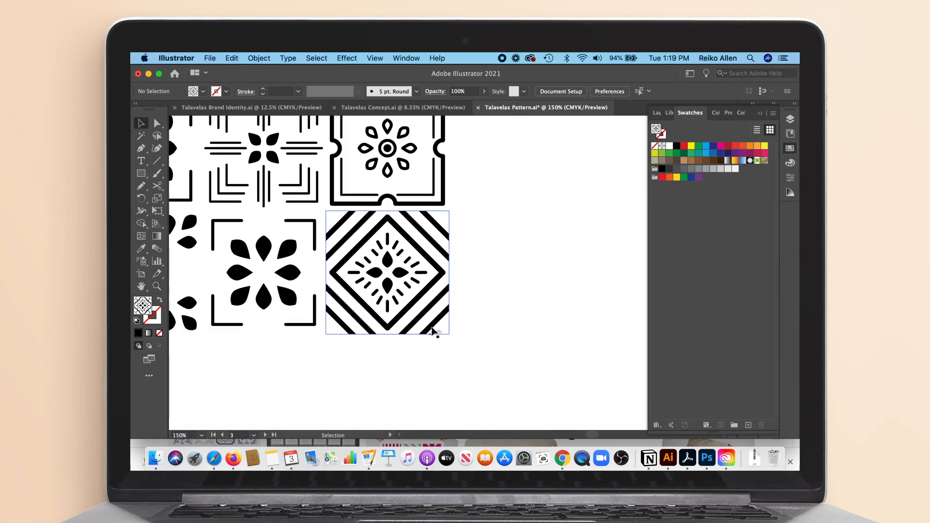
left_click(434, 331)
left_click(441, 353)
left_click_drag(410, 353, 350, 232)
Step: Release the clipping mask of the concentric-diamond tile at the start of the third row
scroll(402, 272, "left", 5)
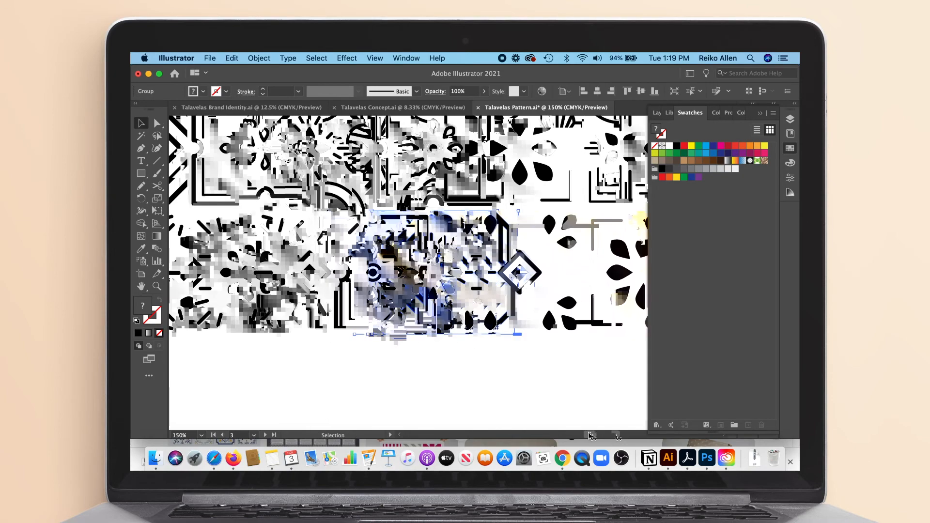
left_click(420, 200)
right_click(418, 200)
left_click(445, 295)
right_click(339, 201)
left_click(383, 293)
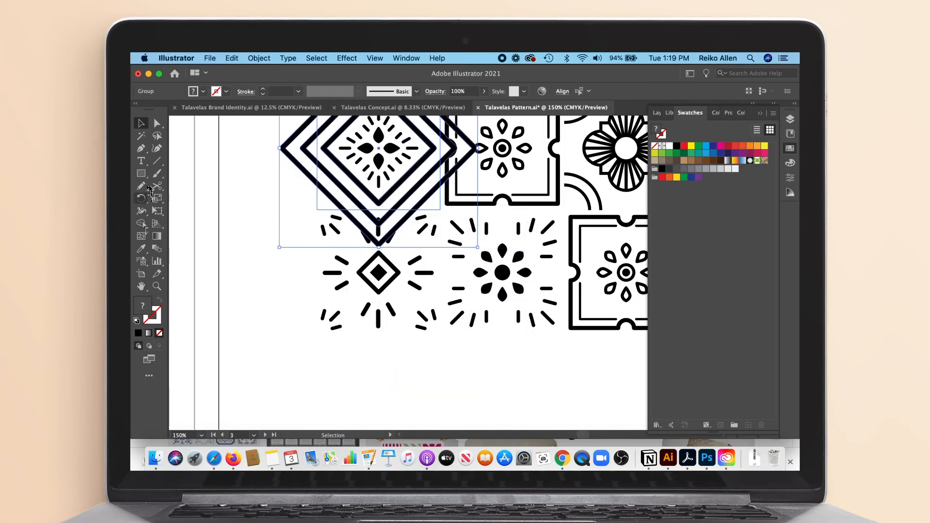
Step: Trim the overhanging points of the third row's concentric-diamond tile to its square edge with the Shape Builder
key("shift+m")
scroll(310, 149, "up", 5)
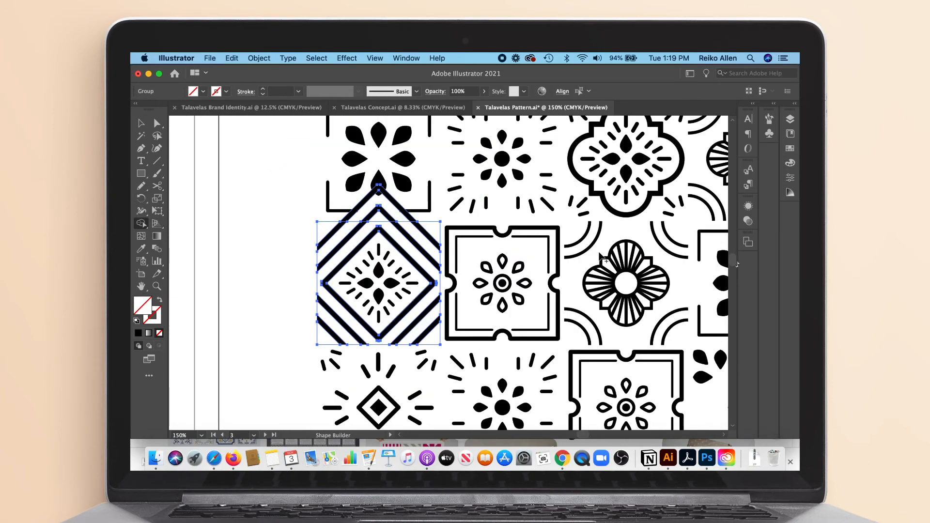
left_click(140, 124)
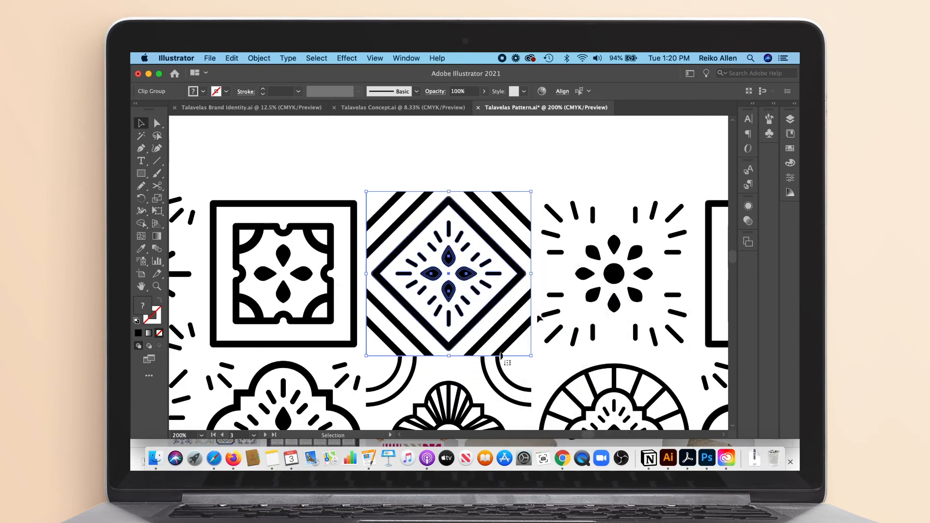
Step: Release the clipping mask of the top row's concentric-diamond tile and trim its overhanging points to the square edge with the Shape Builder
right_click(498, 198)
left_click(513, 282)
key("shift+m")
left_click_drag(388, 160, 450, 180)
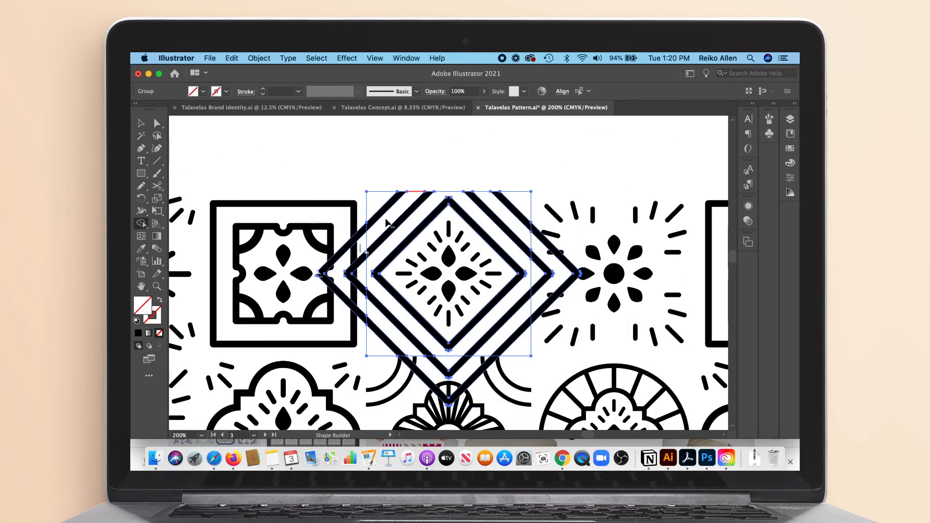
left_click_drag(328, 274, 361, 278)
left_click_drag(572, 274, 538, 276)
left_click_drag(449, 393, 454, 365)
key("v")
left_click(305, 182)
left_click(530, 347)
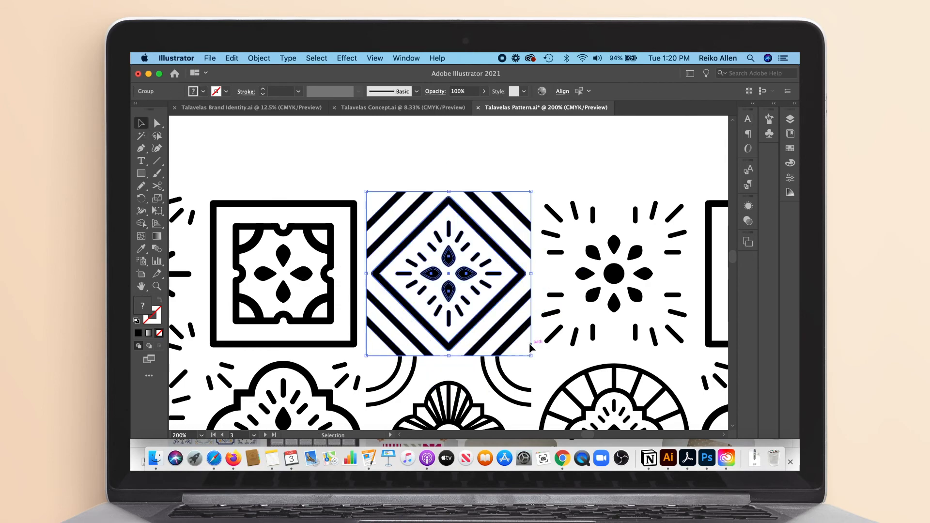
Step: Check the edges of the top row's tiles for leftover overhang
left_click(298, 134)
key("super+minus")
key("super+minus")
key("super+minus")
left_click_drag(254, 231, 563, 275)
key("super+plus")
key("super+plus")
key("super+plus")
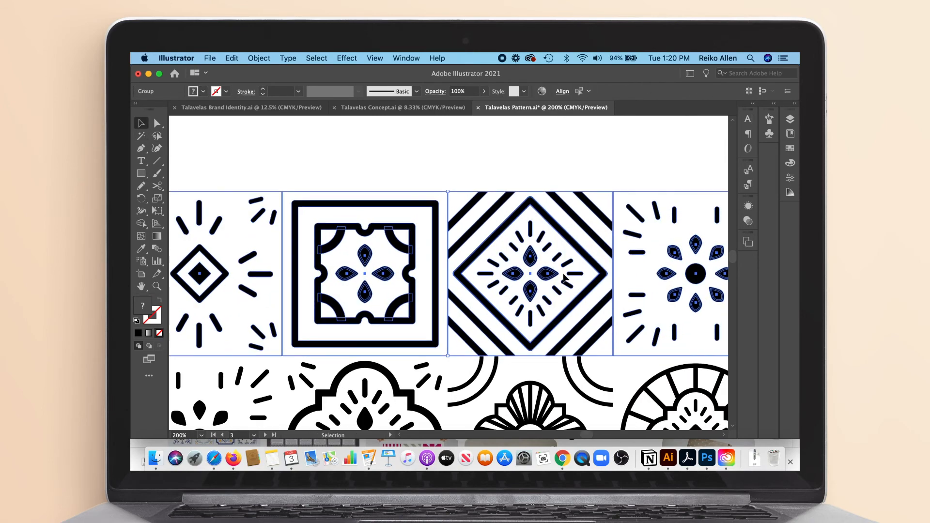
left_click(553, 226)
left_click(558, 142)
key("super+minus")
key("super+minus")
key("super+minus")
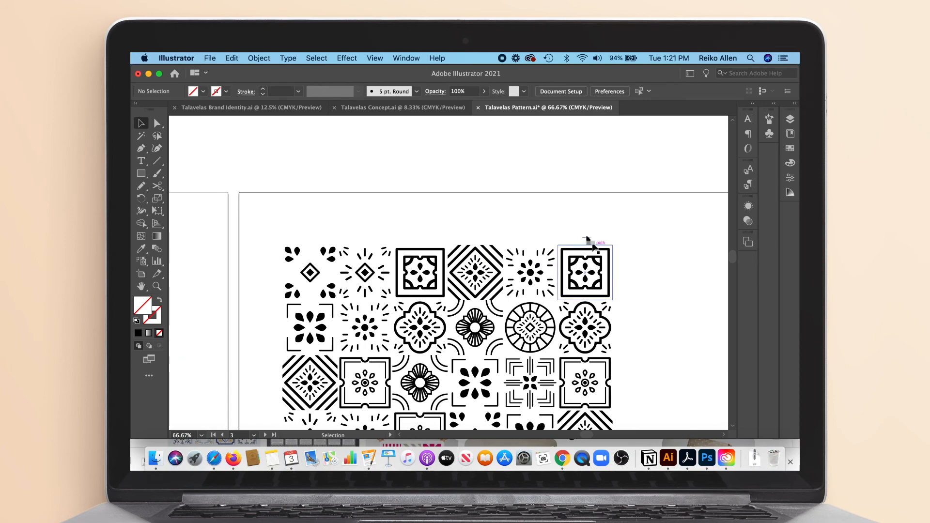
Step: Select the whole cleaned-up tile grid and open the swatches
left_click_drag(588, 237, 598, 428)
left_click(651, 253)
left_click_drag(281, 183, 617, 422)
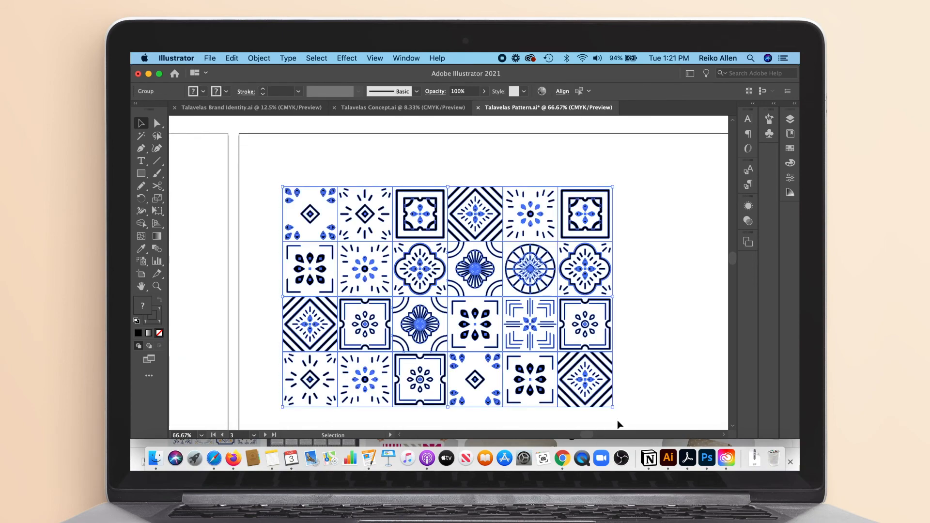
left_click(791, 149)
left_click(625, 264)
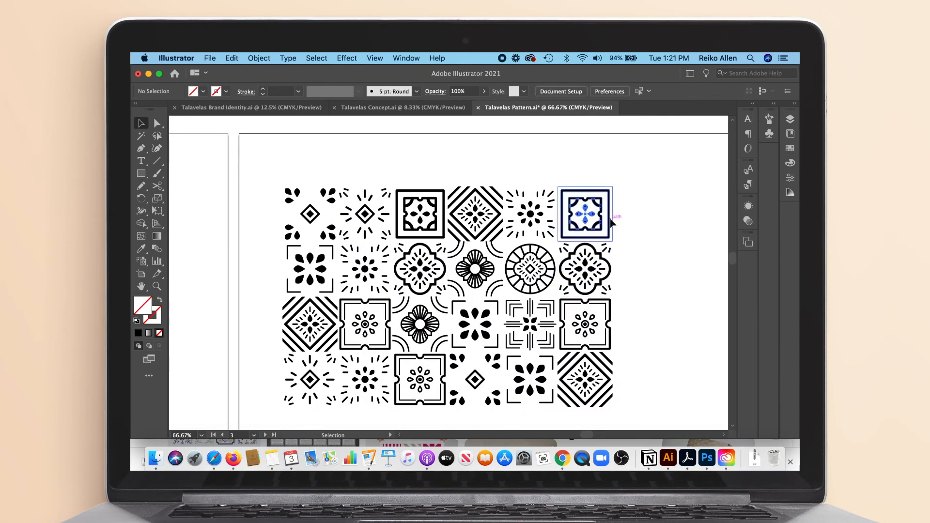
double_click(594, 216)
double_click(659, 257)
key("super+minus")
key("super+minus")
key("super+minus")
key("super+minus")
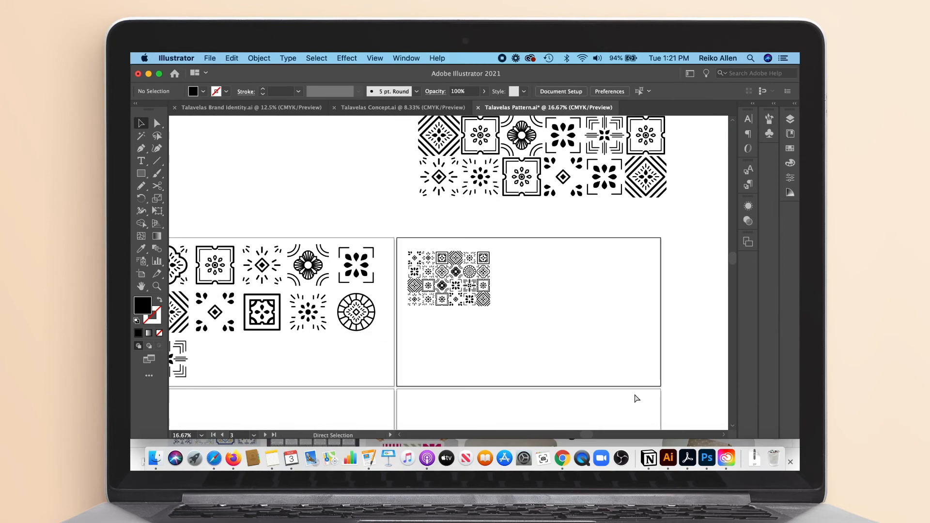
key("super+plus")
key("super+plus")
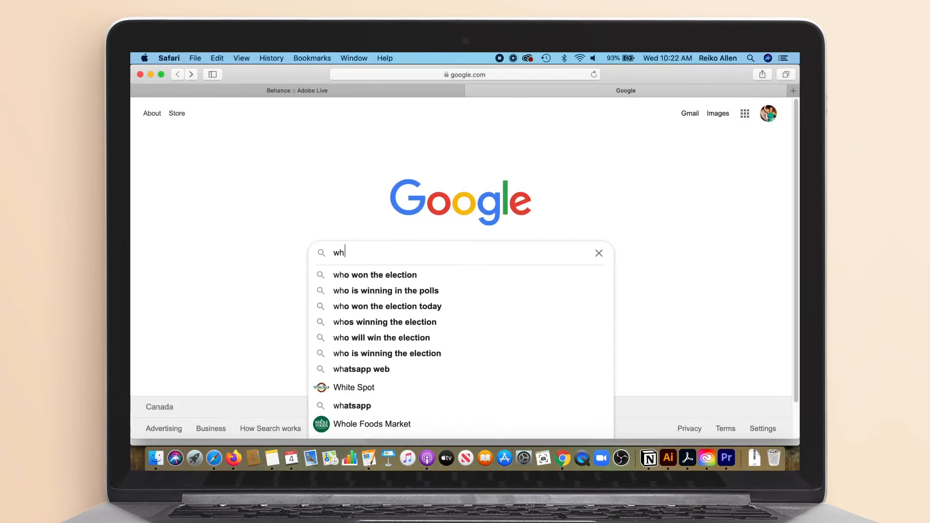
Step: Search Google in Safari for "why can't I save my pattern in swatches illustrator"
type("y can't I")
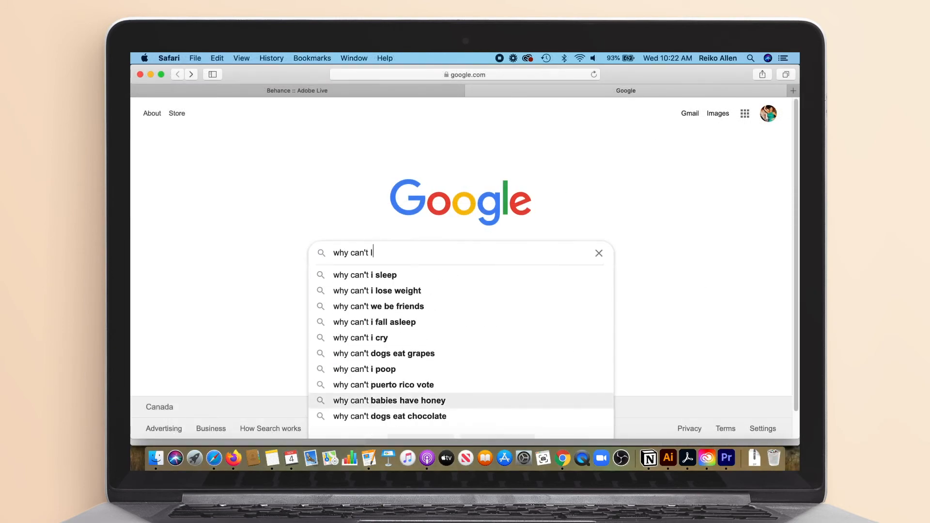
type(" save my pattern")
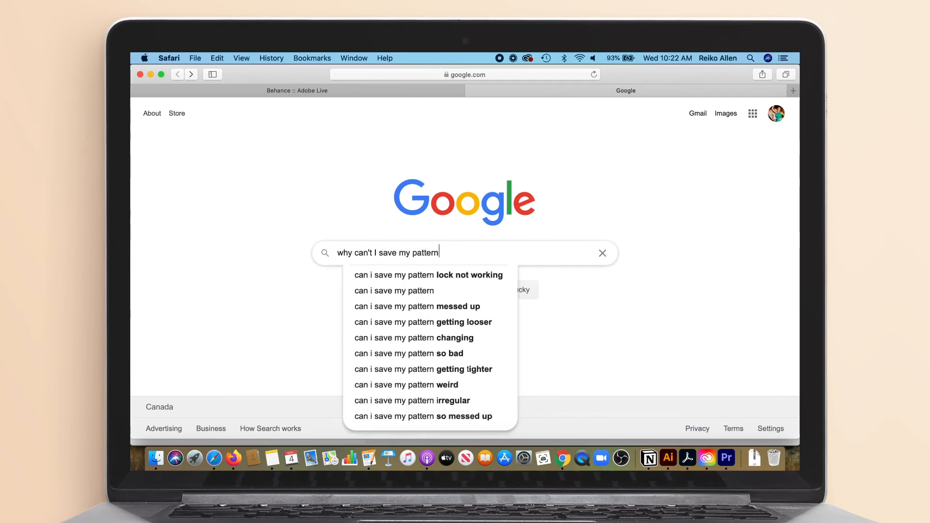
type(" in swatch")
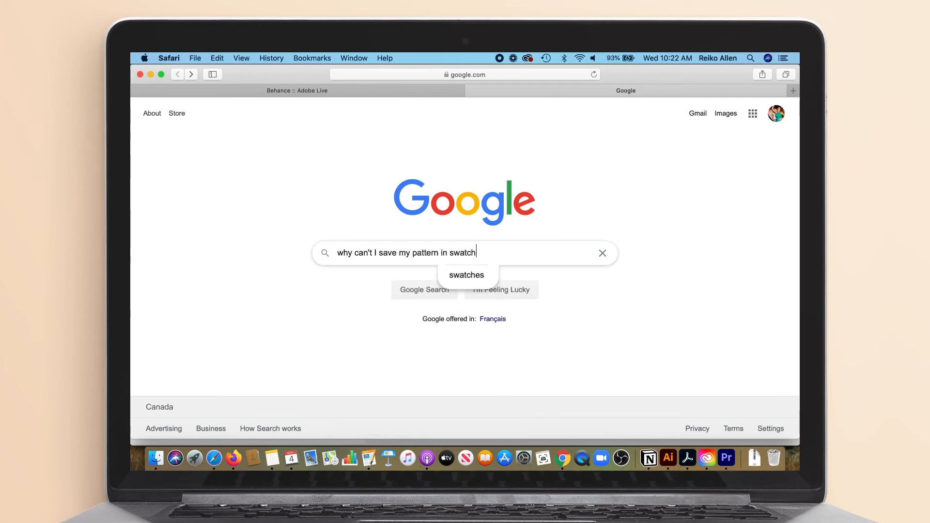
type("es illustra")
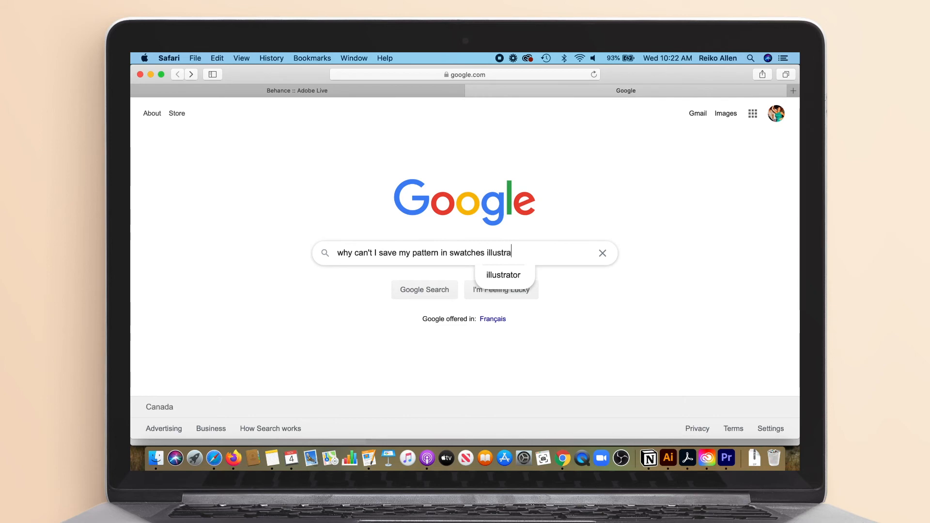
type("tor")
key("Return")
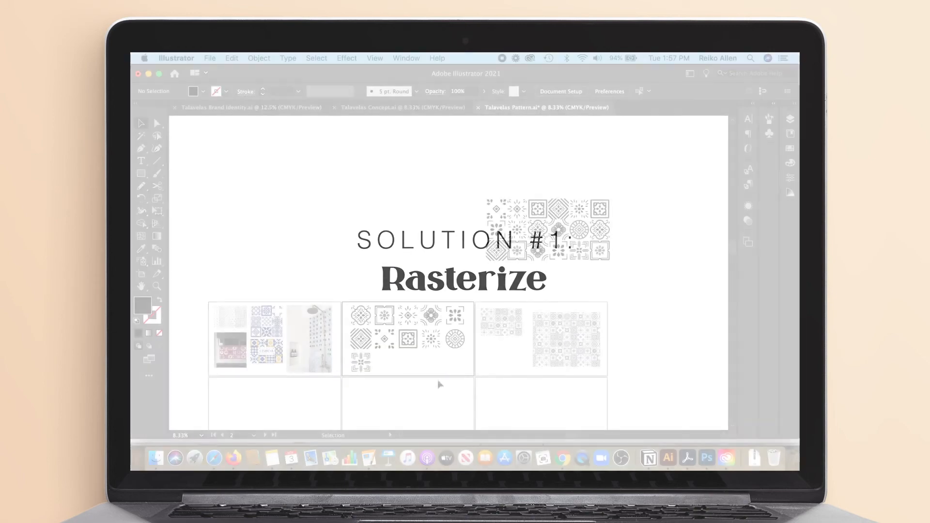
Step: Copy individual tiles from the tile artboard into a new fourth row under the large grid, starting with the fan flower and round medallion
left_click_drag(431, 316, 496, 274)
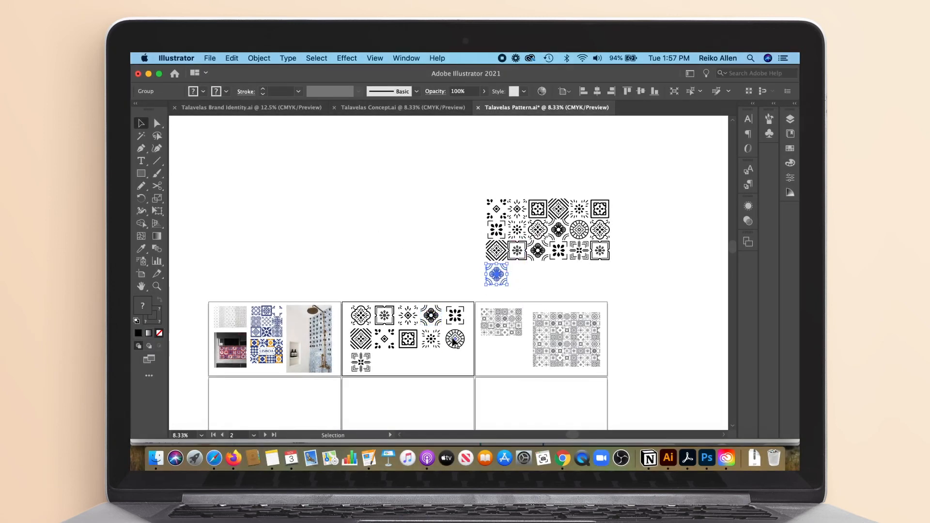
left_click_drag(455, 342, 517, 278)
left_click_drag(361, 316, 538, 274)
left_click_drag(361, 362, 561, 276)
left_click_drag(362, 342, 603, 277)
Step: Center the fourth row's last and first tiles horizontally on the top-row tiles of their columns
key("super+equal")
left_click(449, 180, "shift")
left_click(449, 182)
left_click(562, 91)
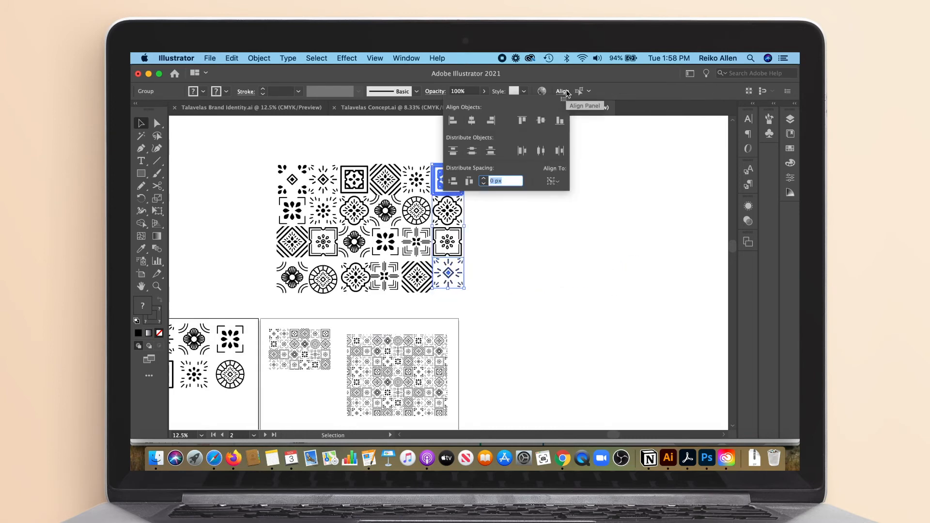
left_click(474, 121)
left_click(293, 281)
left_click(292, 182, "shift")
left_click(291, 181)
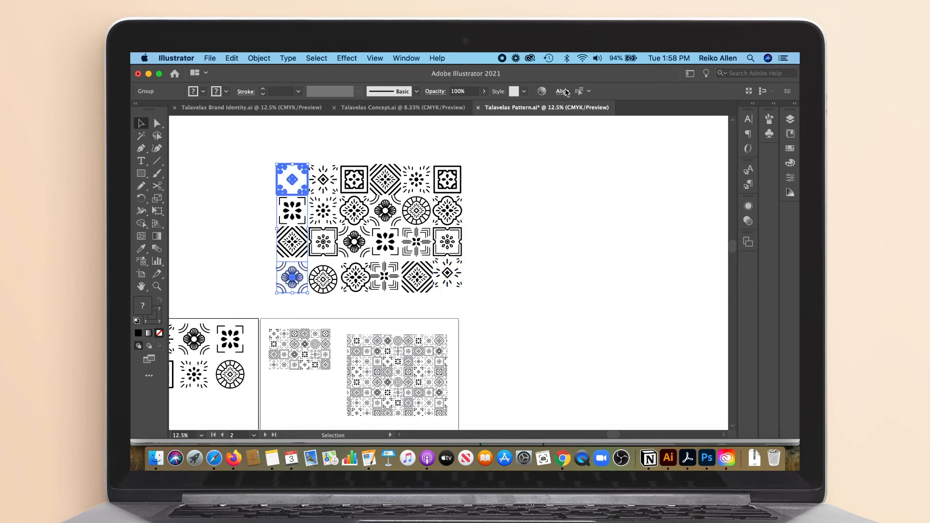
left_click(563, 91)
left_click(472, 120)
Step: Distribute the fourth row's six tiles evenly by their horizontal centers and align them on their vertical centers
left_click_drag(466, 307, 277, 279)
left_click(563, 91)
left_click(541, 151)
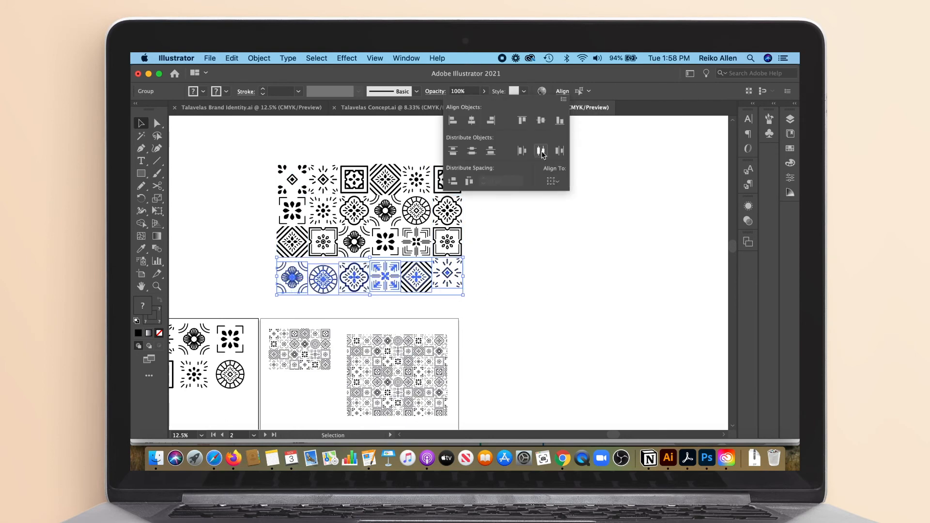
left_click(541, 120)
Step: Move the fourth row up so it sits edge to edge against the third row of the large grid
key("a")
key("super+plus")
key("super+plus")
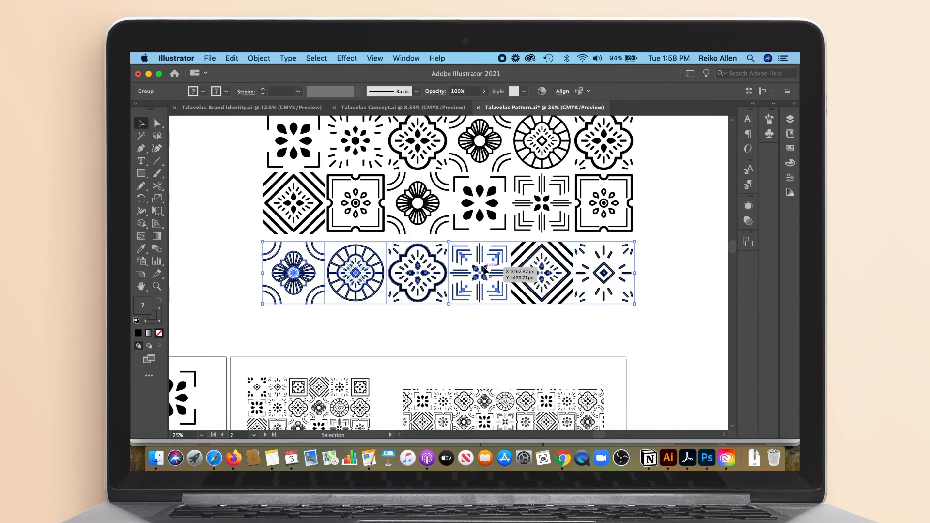
left_click_drag(484, 269, 484, 262)
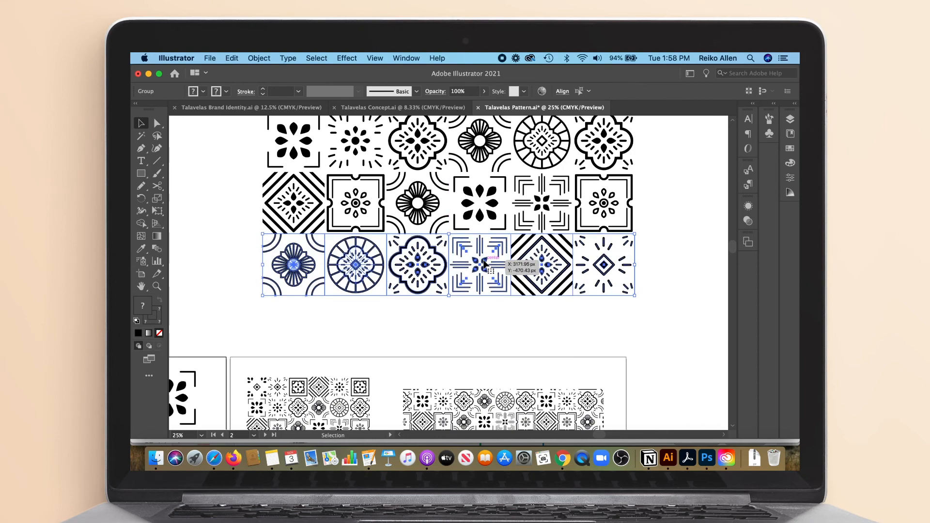
left_click(586, 324)
key("super+minus")
key("super+minus")
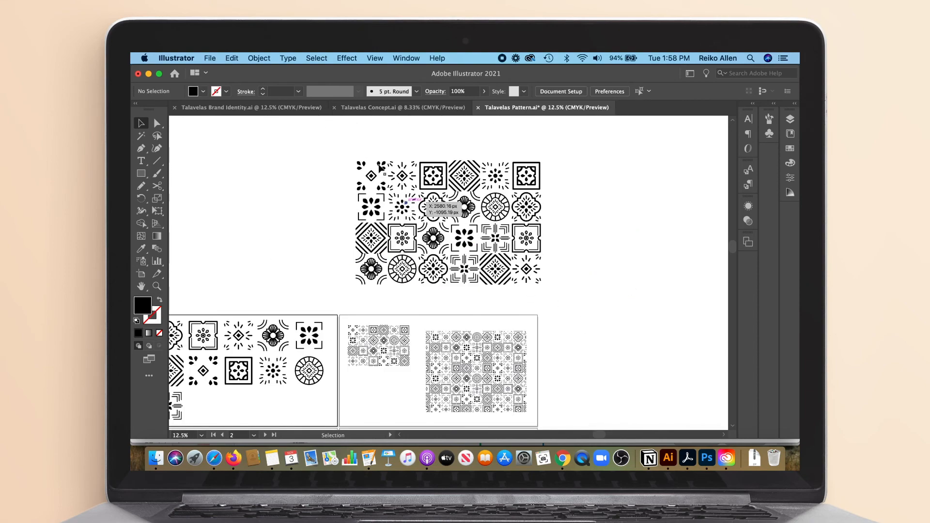
Step: Duplicate the large tile grid beside the original and scale the copy proportionally to 600 px wide
key("super+a")
left_click_drag(516, 209, 695, 256)
left_click(790, 178)
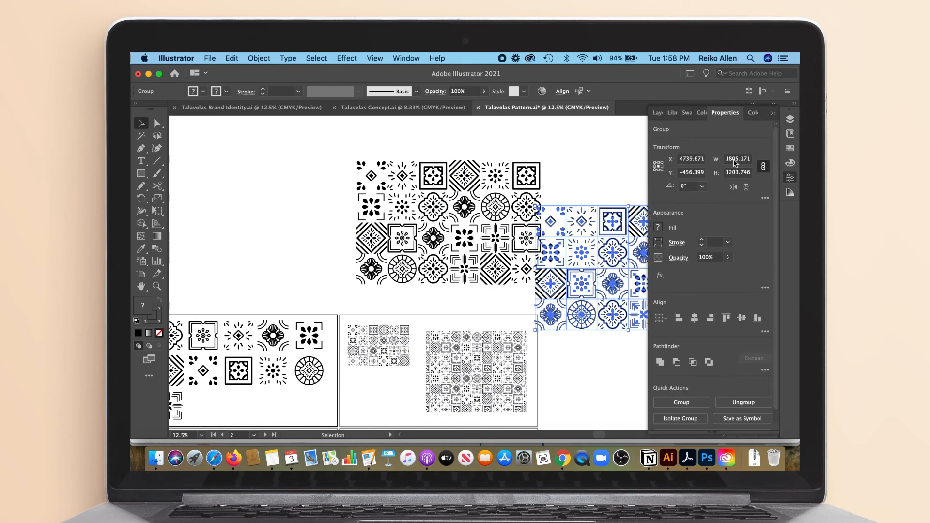
left_click(733, 160)
left_click(764, 167)
left_click(732, 161)
type("600 px")
key("Tab")
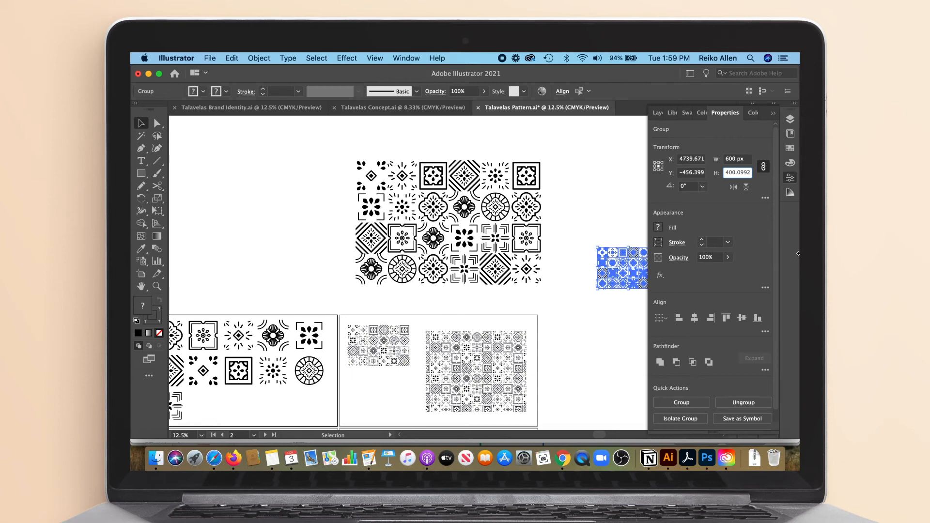
Step: Duplicate the 600 px grid below itself and rasterize the copy in CMYK at 300 ppi with a white background
left_click(774, 115)
left_click_drag(635, 276, 590, 327)
left_click(260, 58)
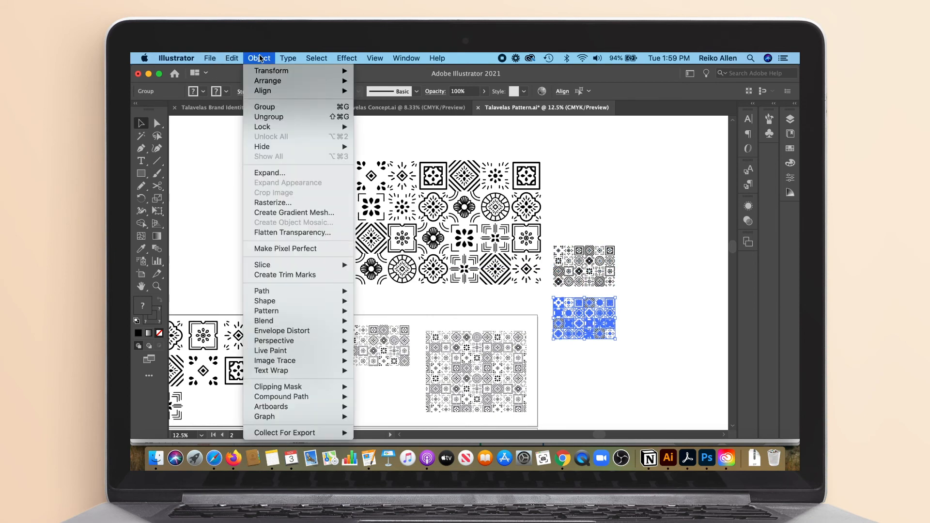
left_click(284, 203)
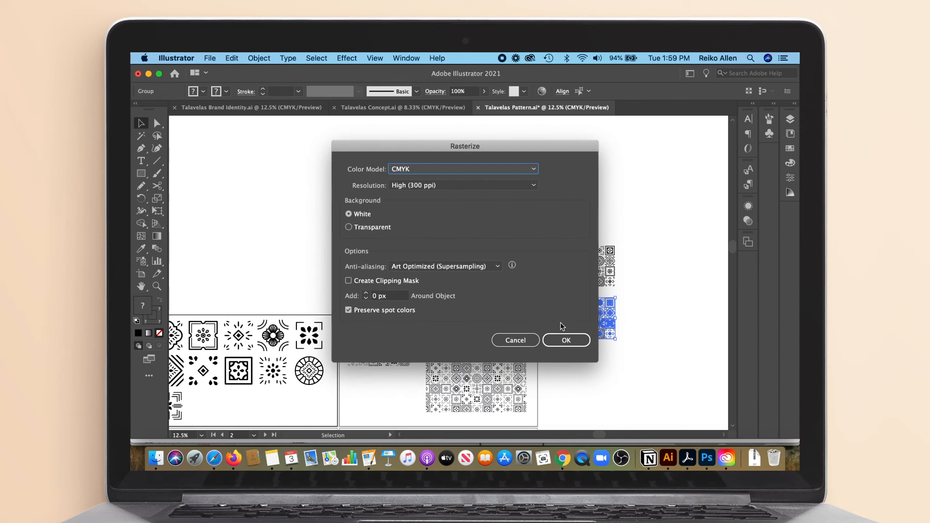
left_click(564, 339)
left_click(574, 341)
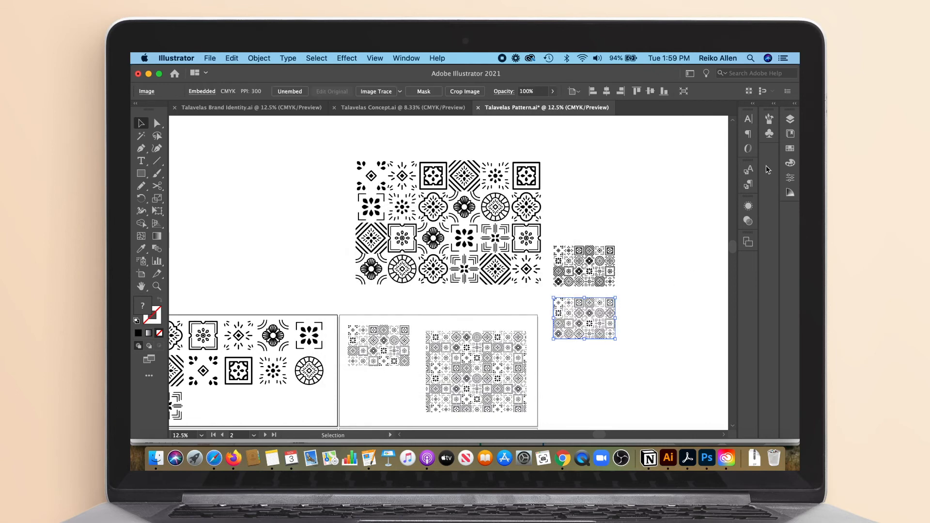
Step: Add the rasterized tile grid to the swatches as a new pattern swatch
left_click(790, 148)
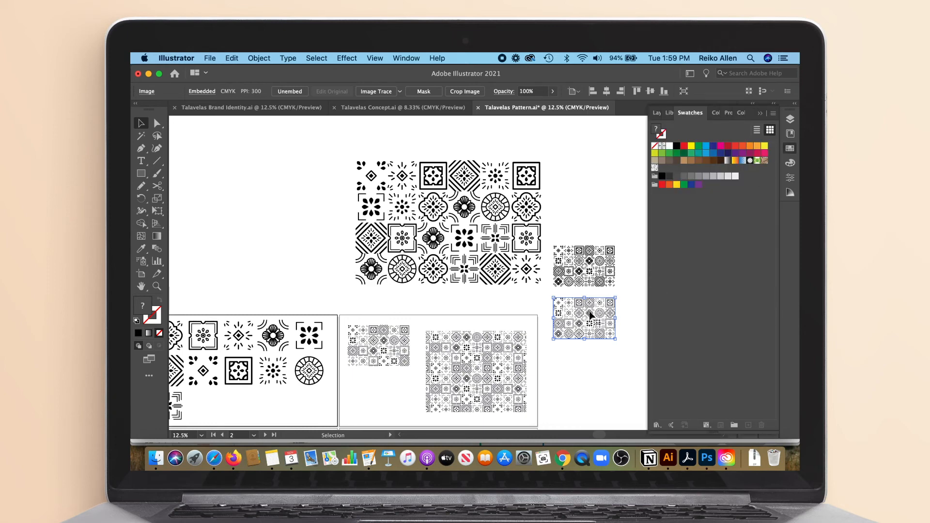
left_click_drag(581, 315, 708, 227)
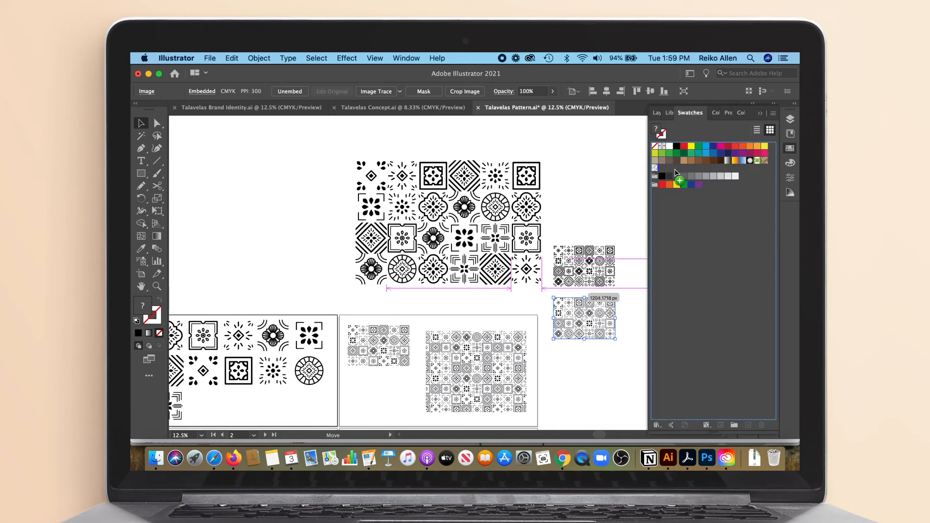
left_click_drag(676, 170, 676, 169)
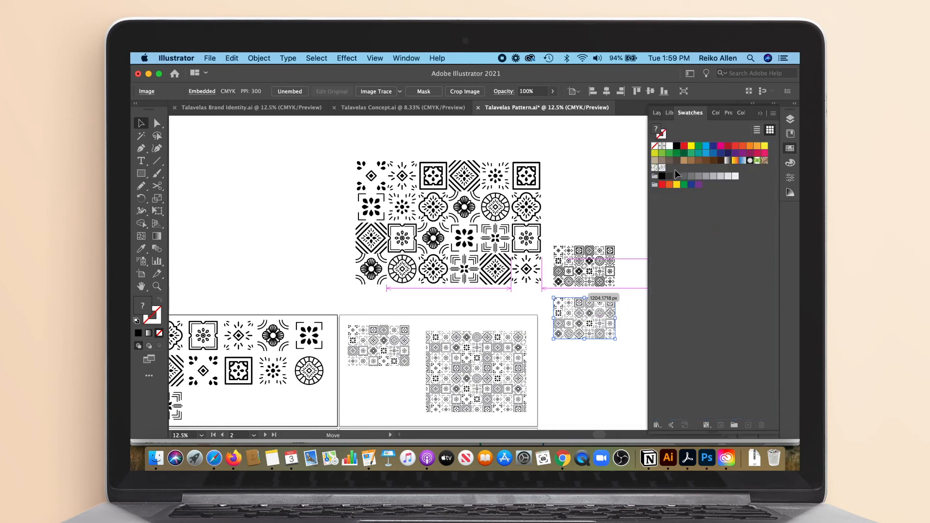
left_click(624, 274)
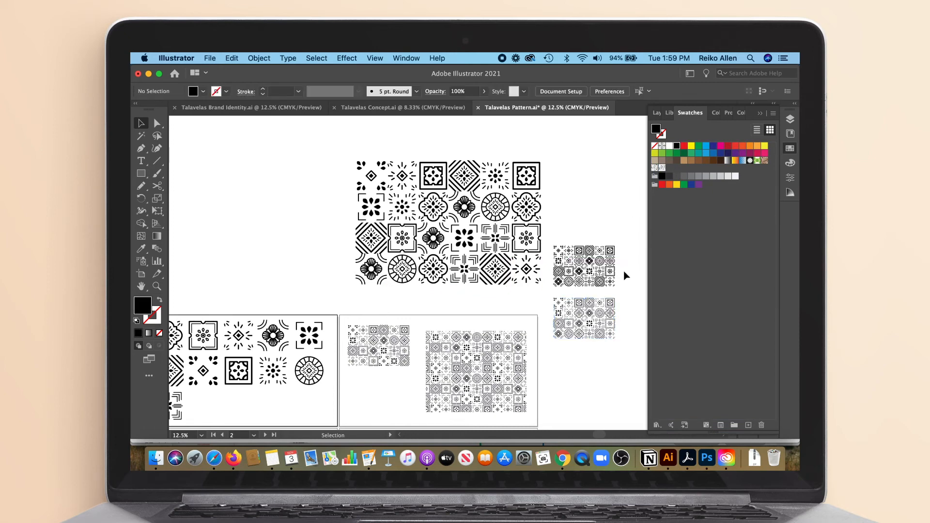
Step: With the large pattern-filled rectangle selected, edit the new pattern swatch and set its tile size to 600 px wide and 400.0992 px high
left_click(511, 354)
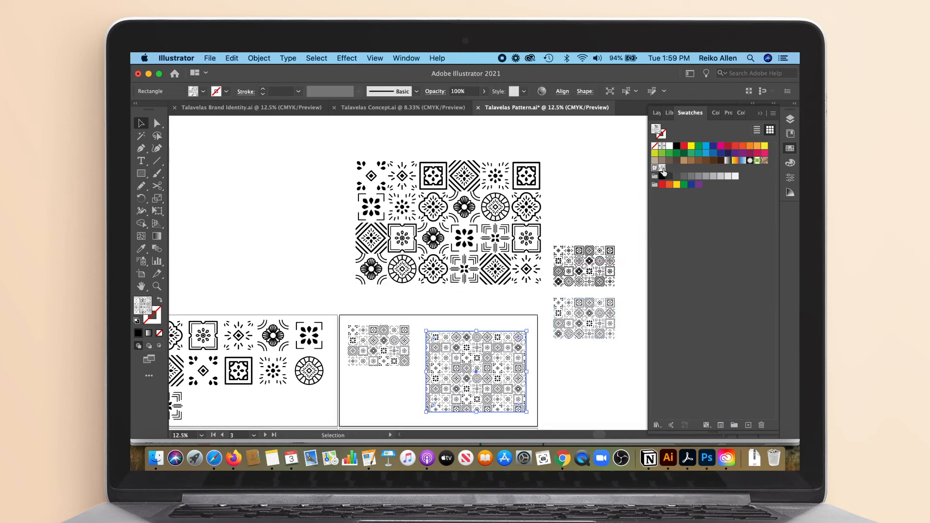
double_click(662, 169)
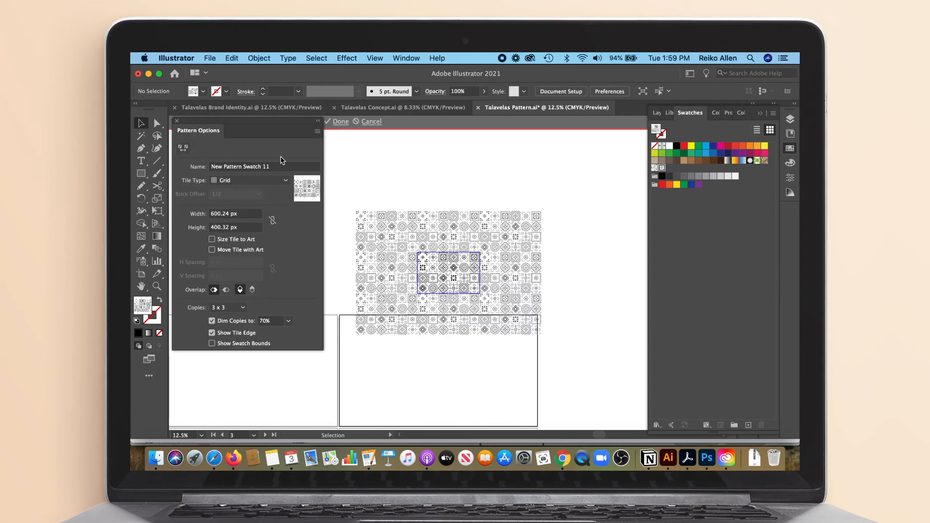
left_click(228, 213)
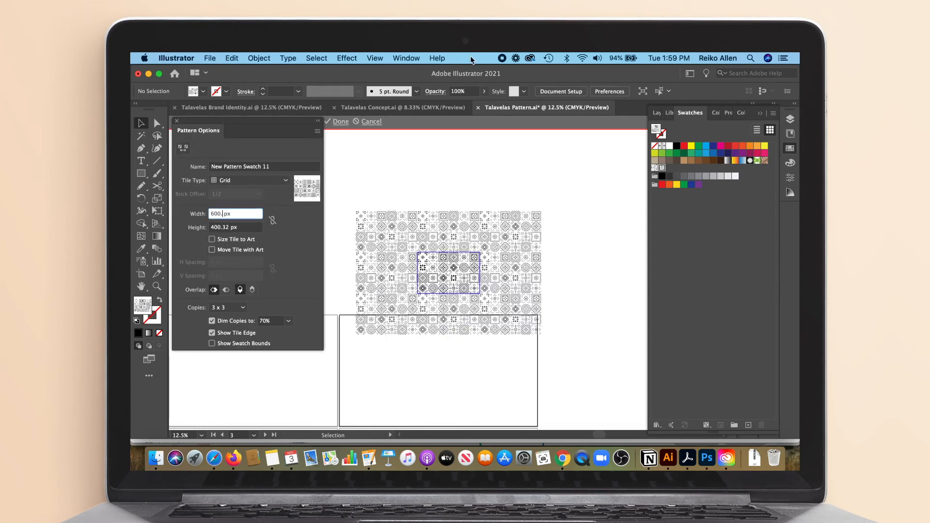
key("Tab")
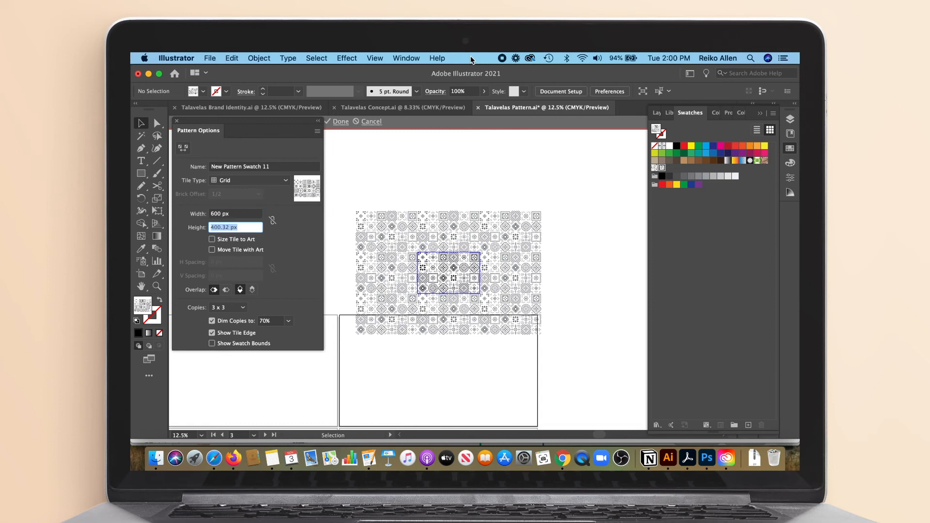
key("Right")
key("Tab")
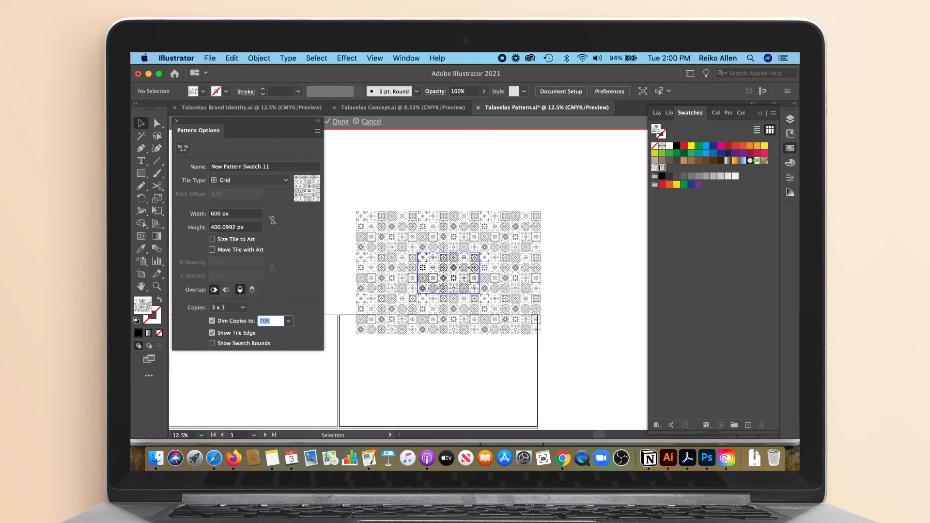
Step: Name the pattern swatch "Talavelas Tile Black" and finish editing the pattern
left_click(261, 165)
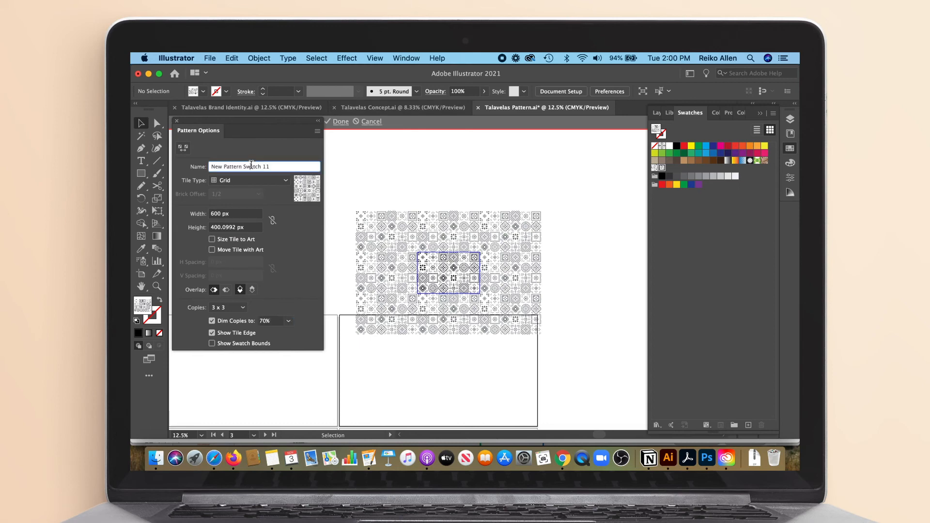
type("Talavelas Tile Black")
left_click(340, 122)
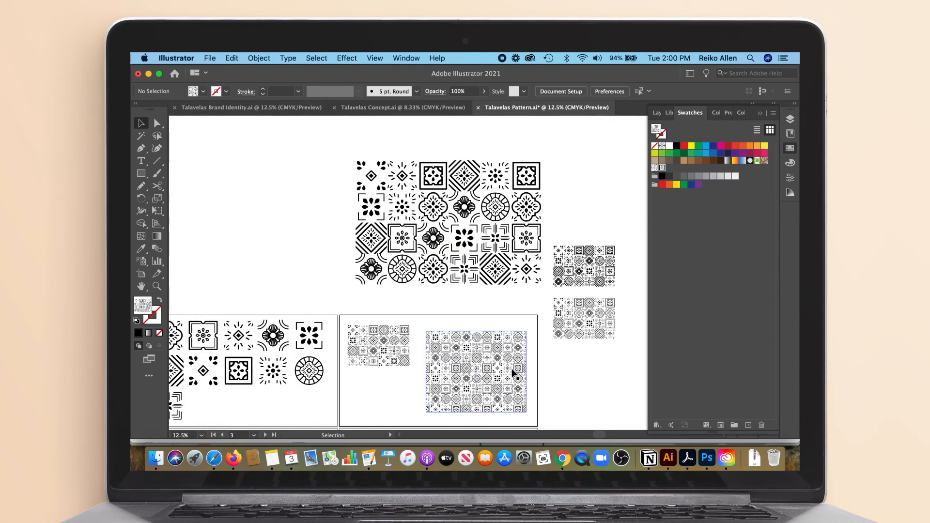
Step: Narrow the pattern-filled rectangle to roughly half its width and reapply the Talavelas Tile Black swatch to it
left_click(511, 373)
key("a")
key("super+equal")
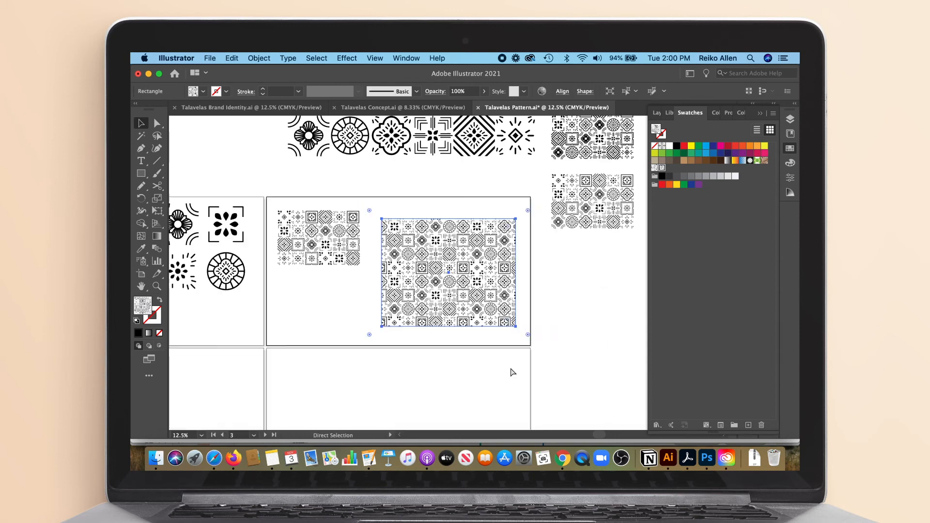
key("super+equal")
key("v")
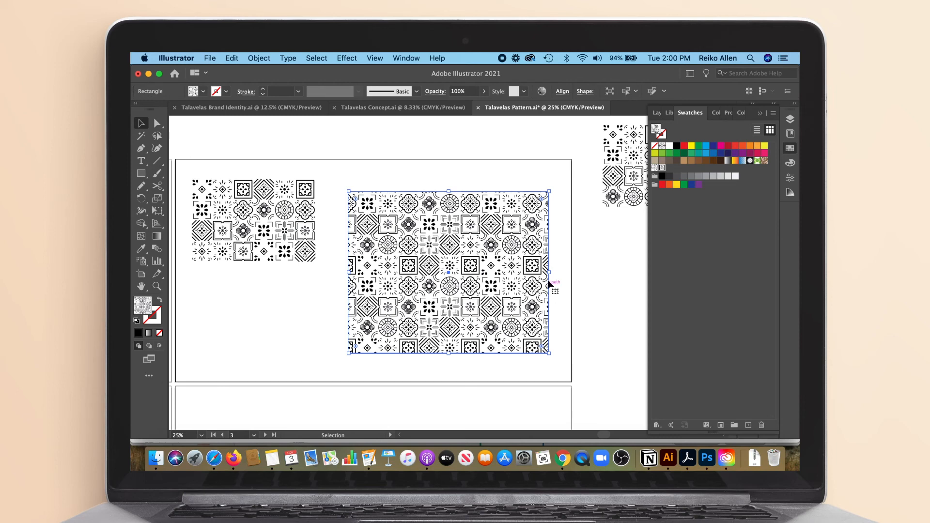
left_click_drag(549, 272, 458, 269)
left_click(662, 168)
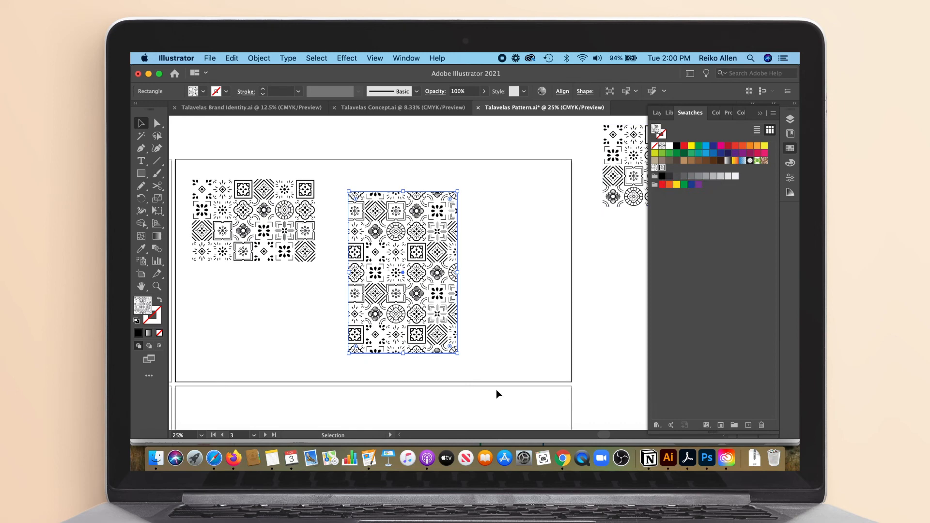
left_click(519, 344)
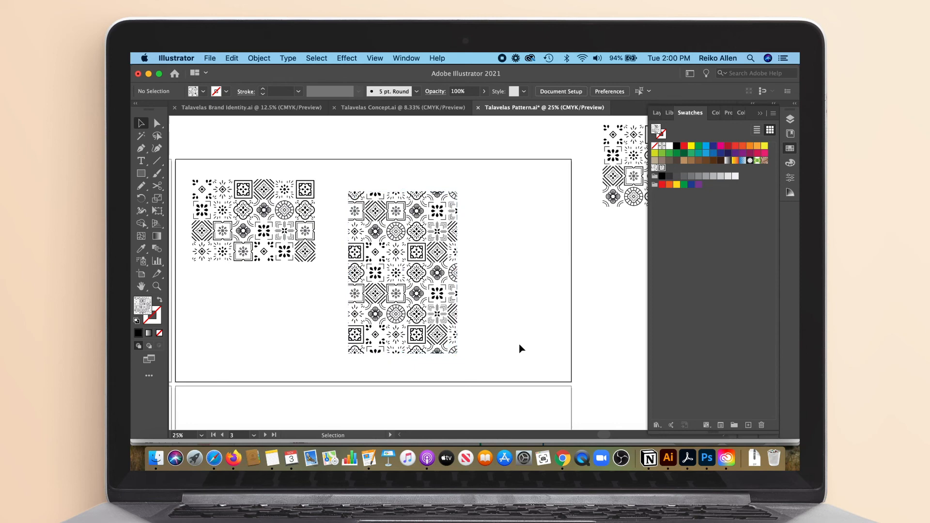
key("super+minus")
key("super+minus")
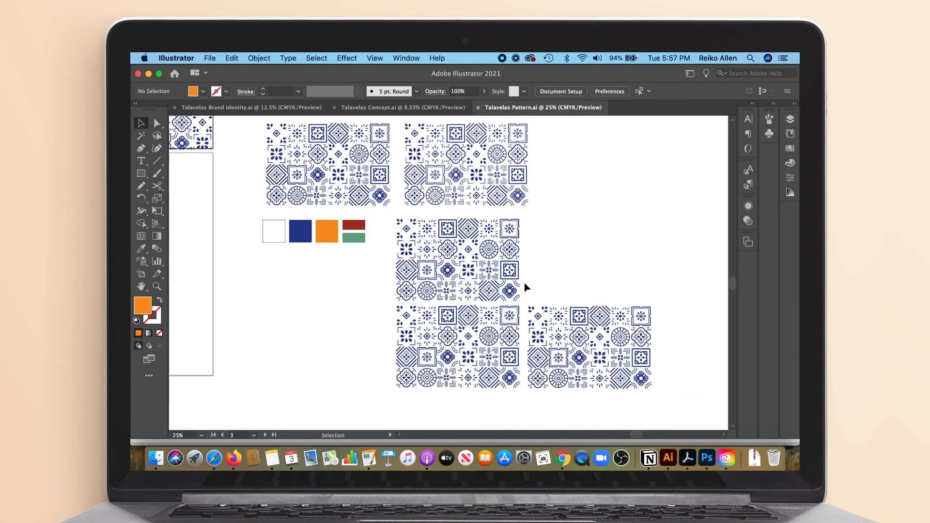
Step: Flatten the transparency of the blue tile grid at the lower right, converting all strokes to outlines at 100 vector balance
left_click_drag(527, 284, 661, 408)
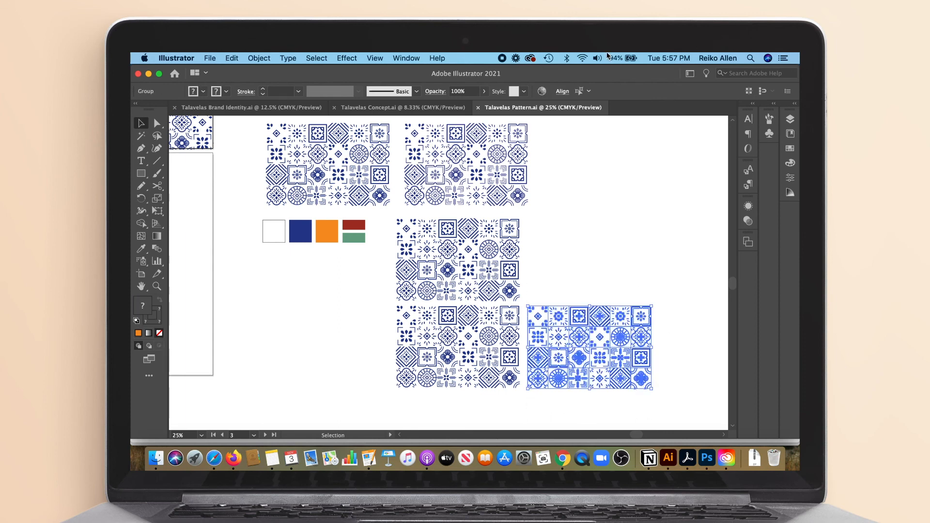
left_click(263, 58)
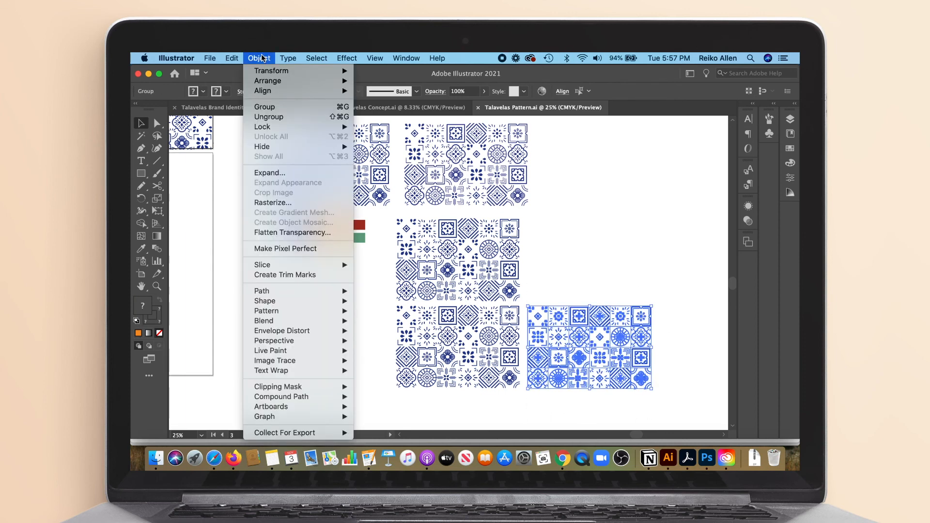
left_click(290, 233)
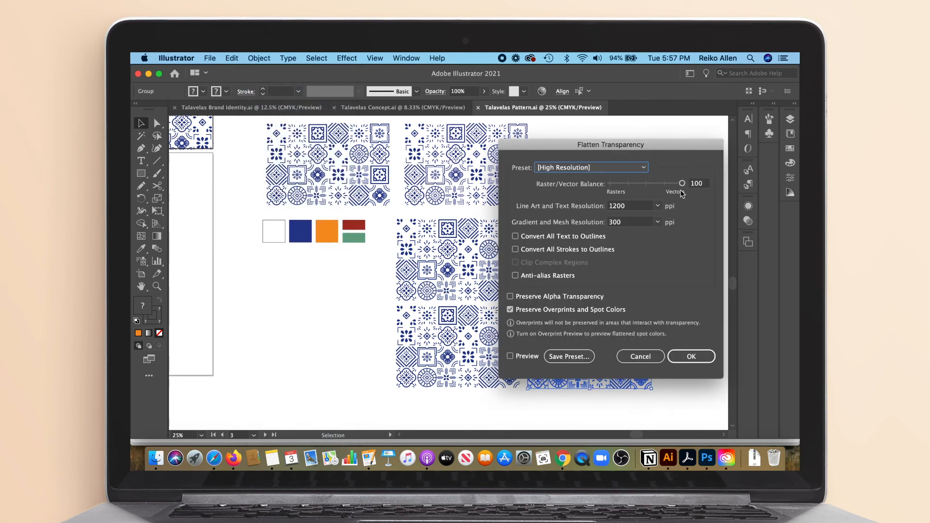
left_click(515, 250)
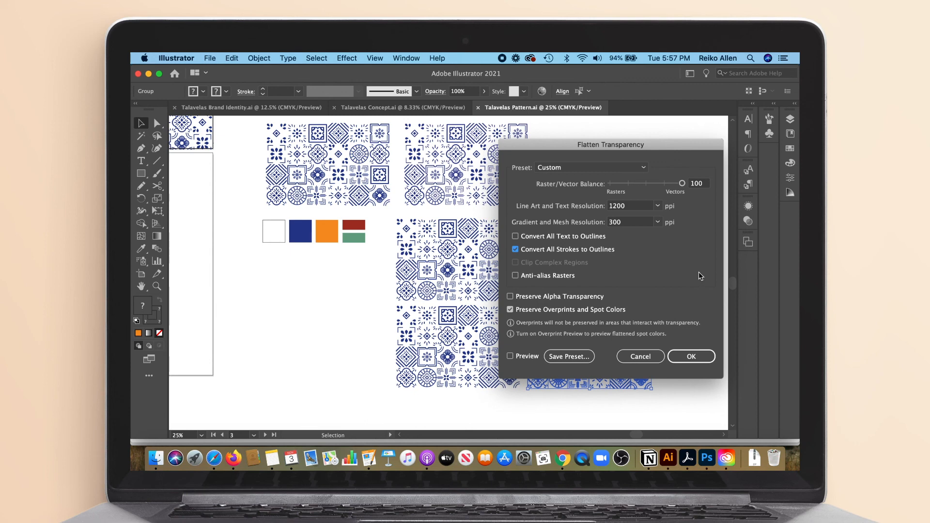
left_click(706, 357)
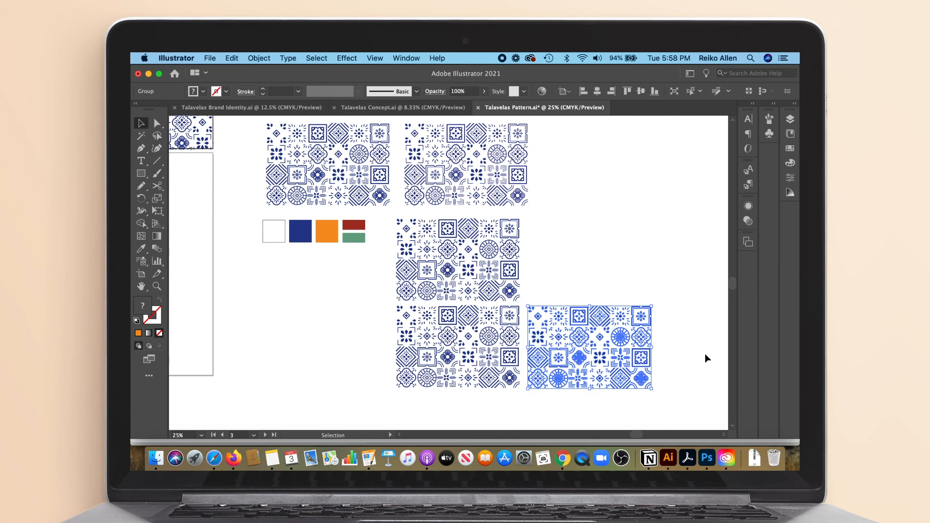
left_click(705, 359)
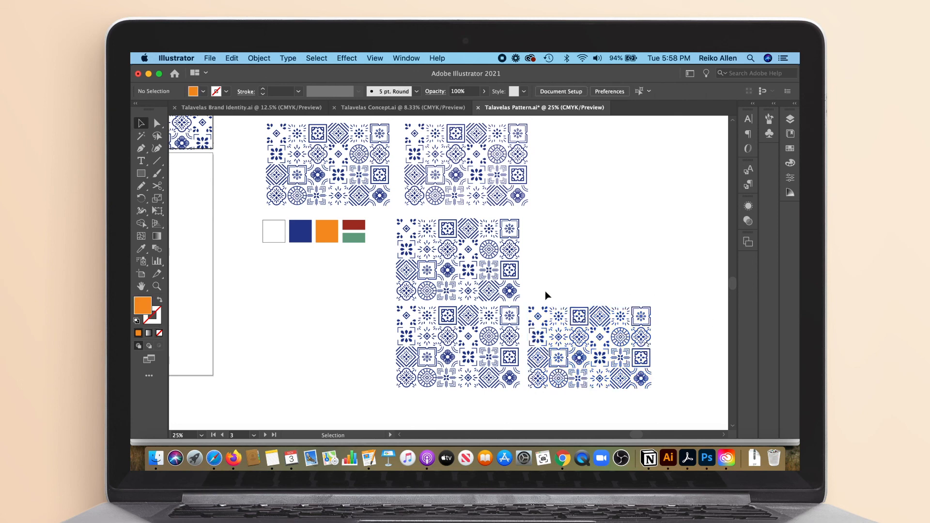
Step: Add the flattened blue tile grid to the swatches as a new pattern swatch and deselect the grid
left_click_drag(534, 287, 659, 400)
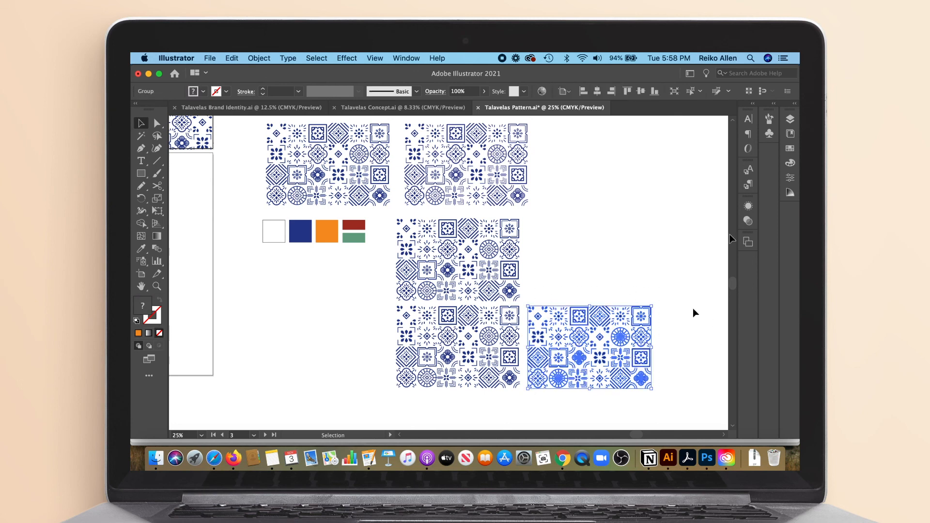
left_click(789, 148)
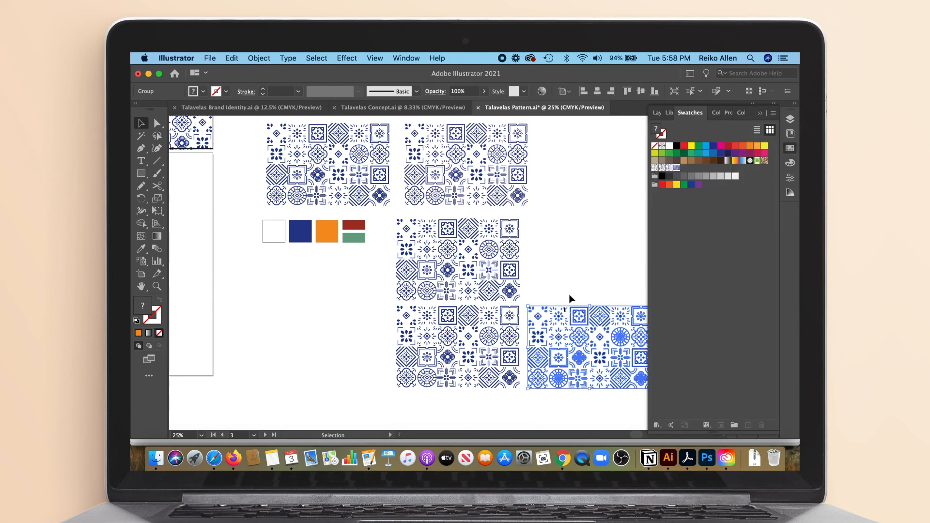
left_click_drag(560, 315, 691, 171)
left_click(762, 116)
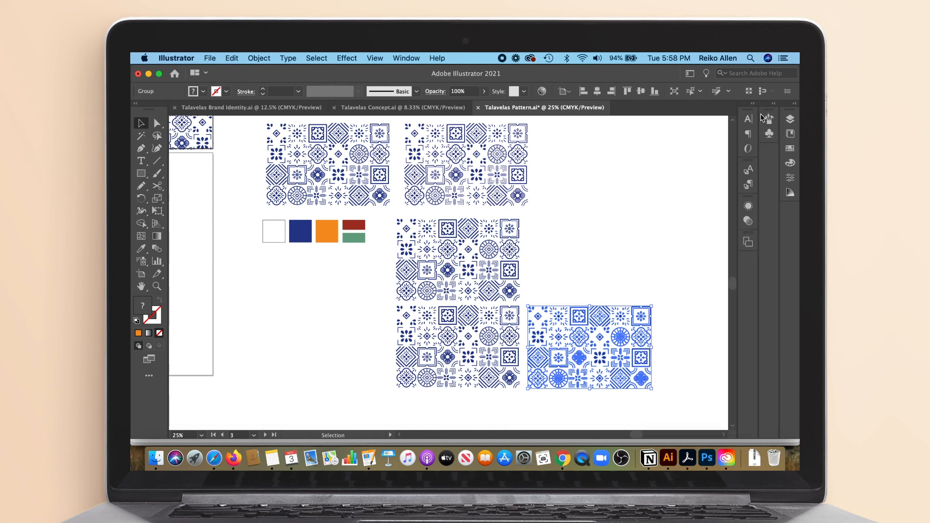
left_click(647, 220)
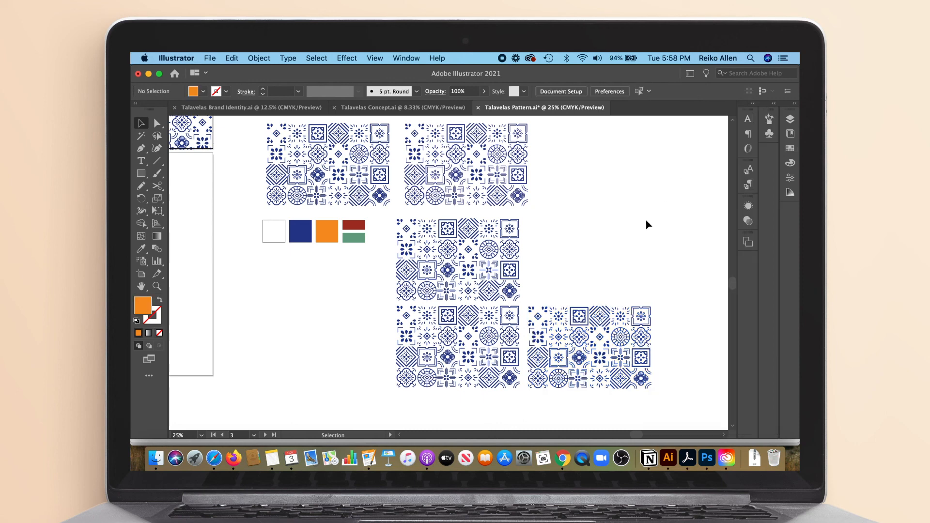